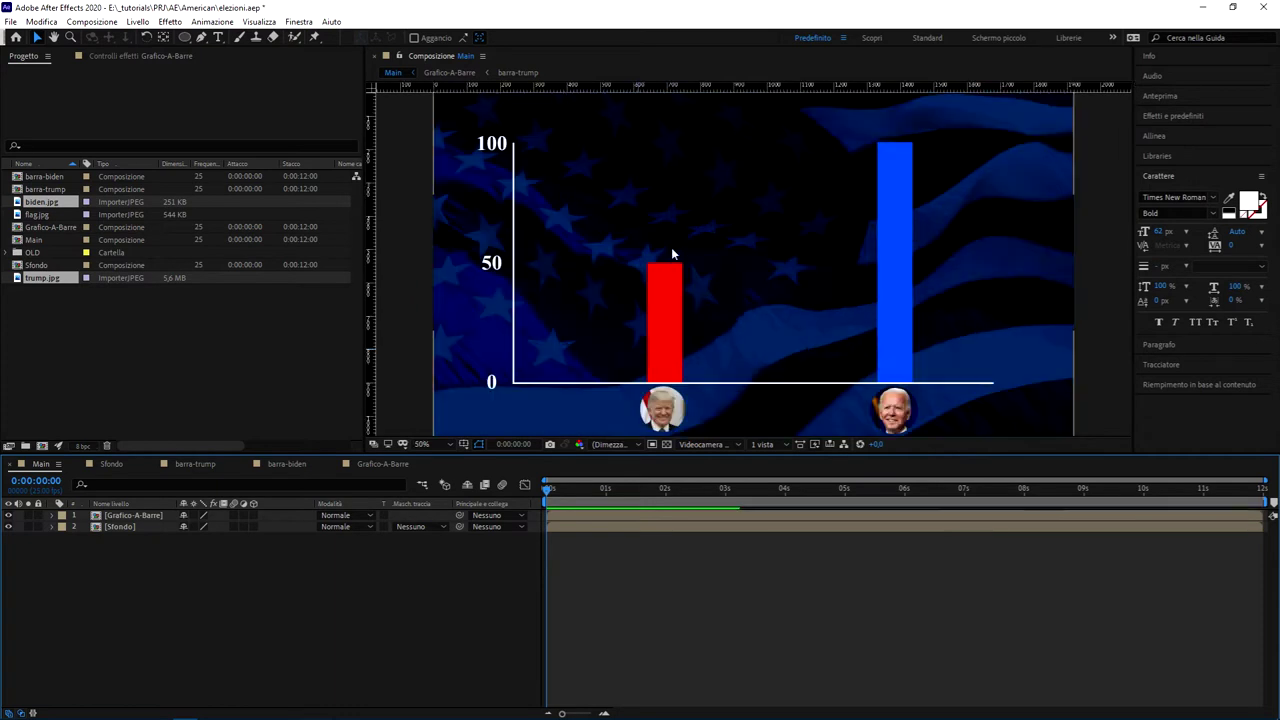
Look through the Sfondo, barra-trump and barra-biden compositions in turn
click(117, 466)
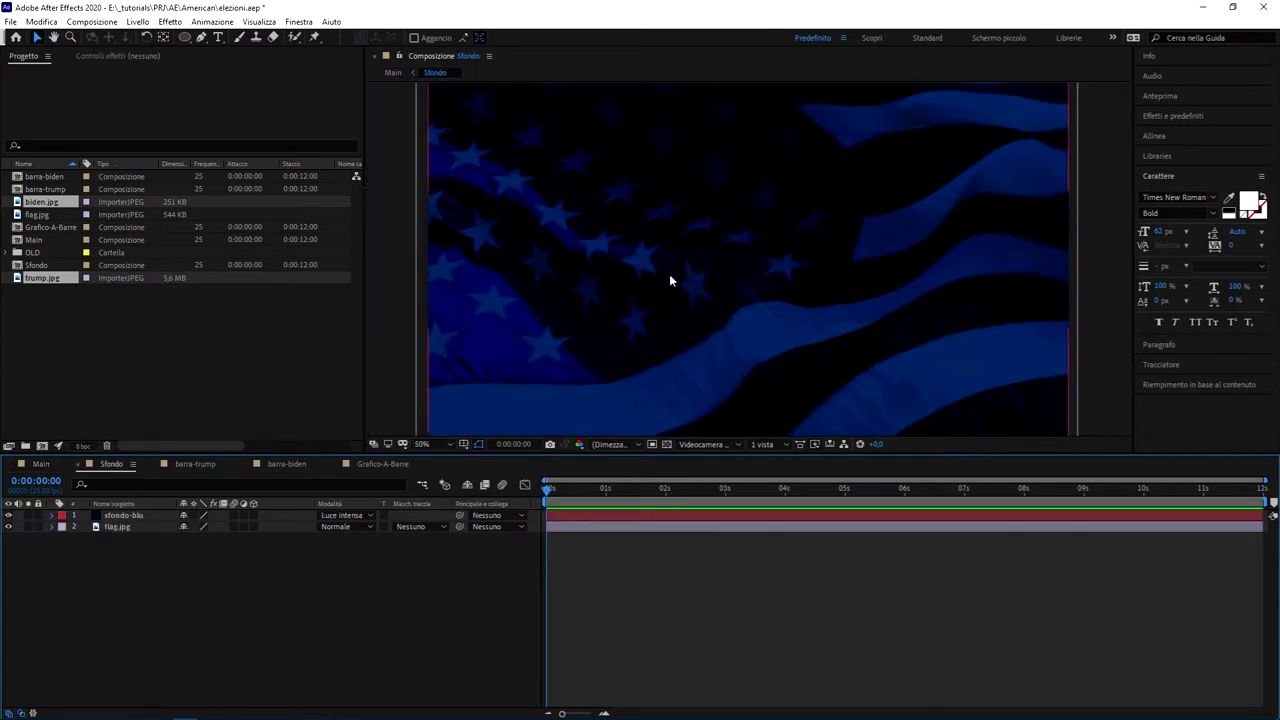
click(196, 464)
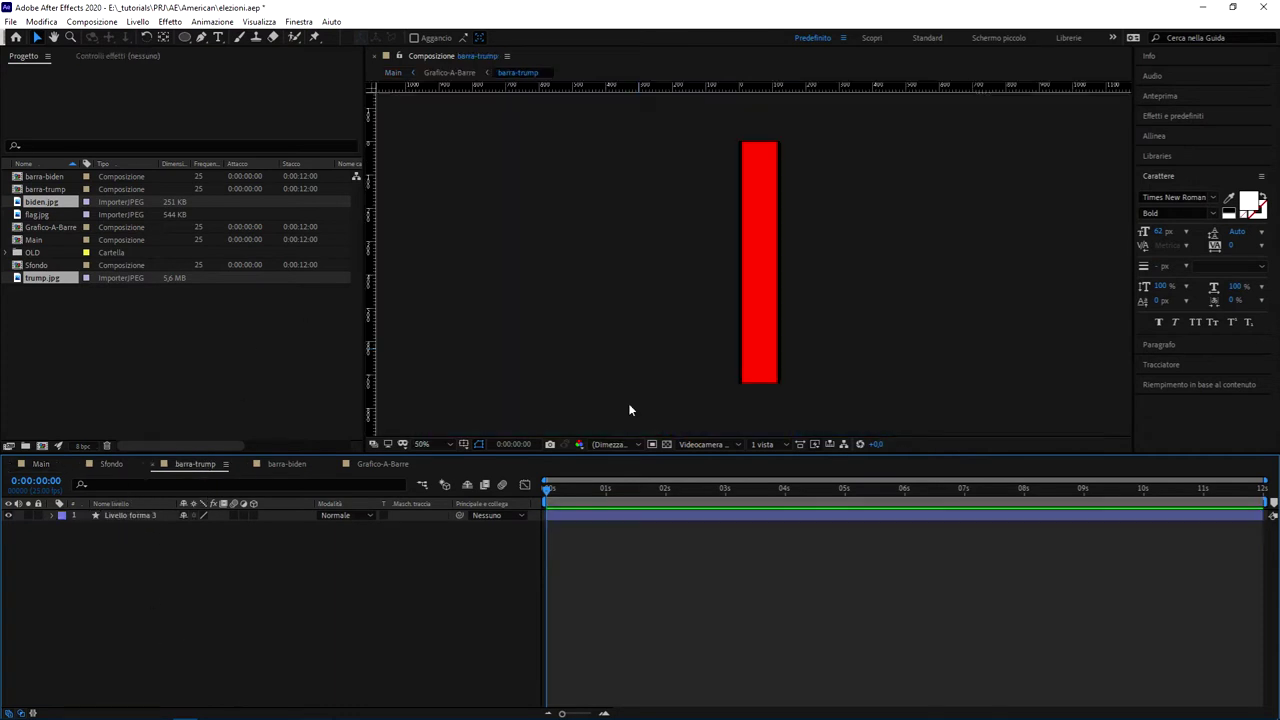
click(287, 464)
Open the Grafico-A-Barre composition with the whole chart fitted in the viewer
click(384, 464)
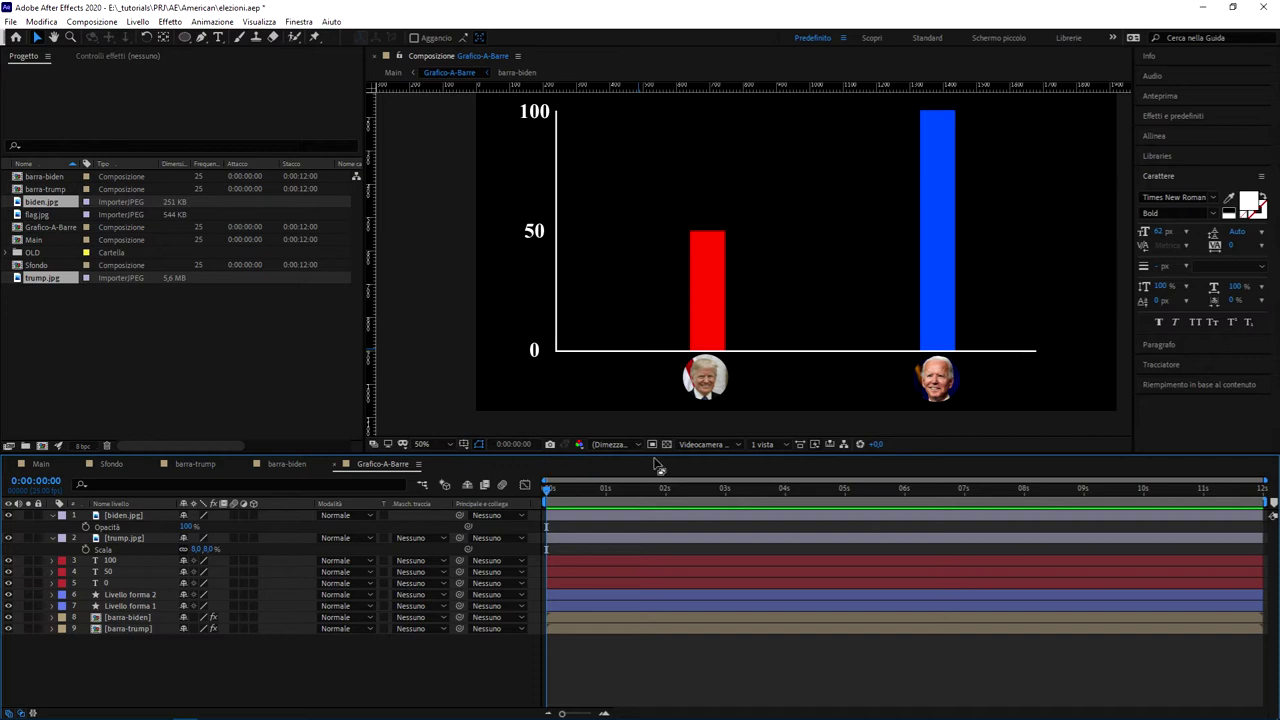
click(425, 446)
click(430, 470)
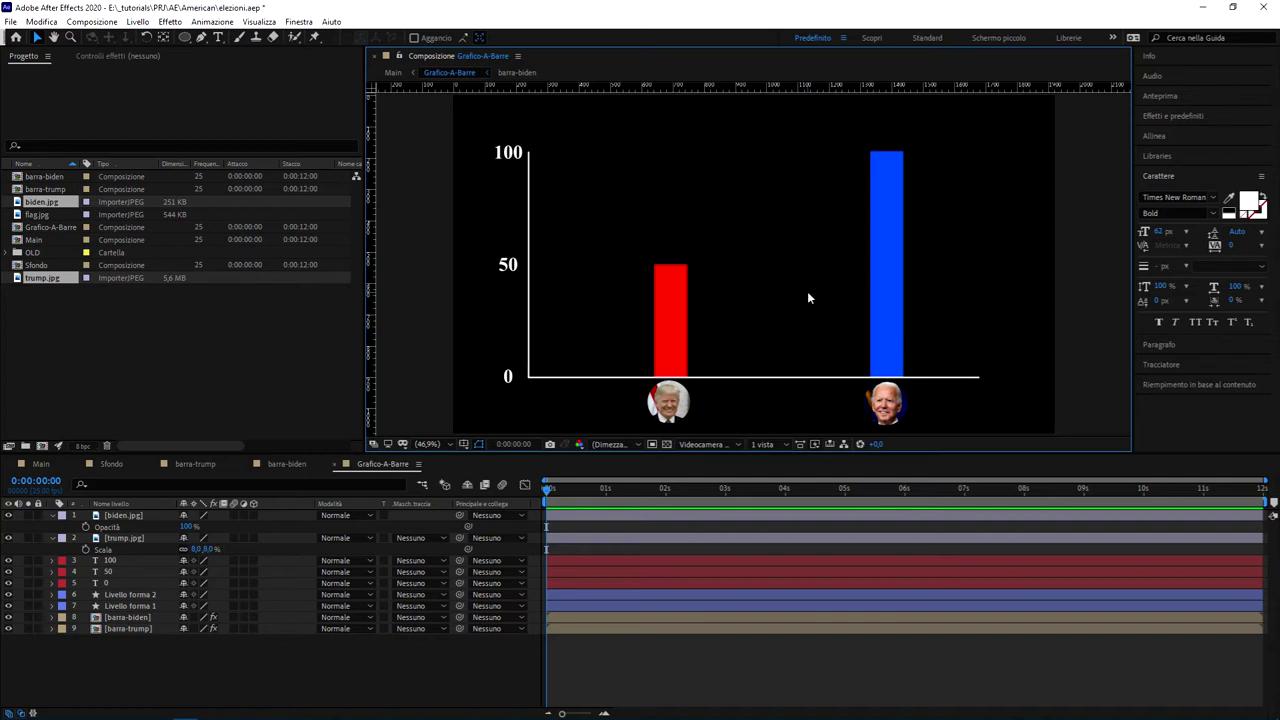
Write a 0% text label and place it on the red bar
click(266, 655)
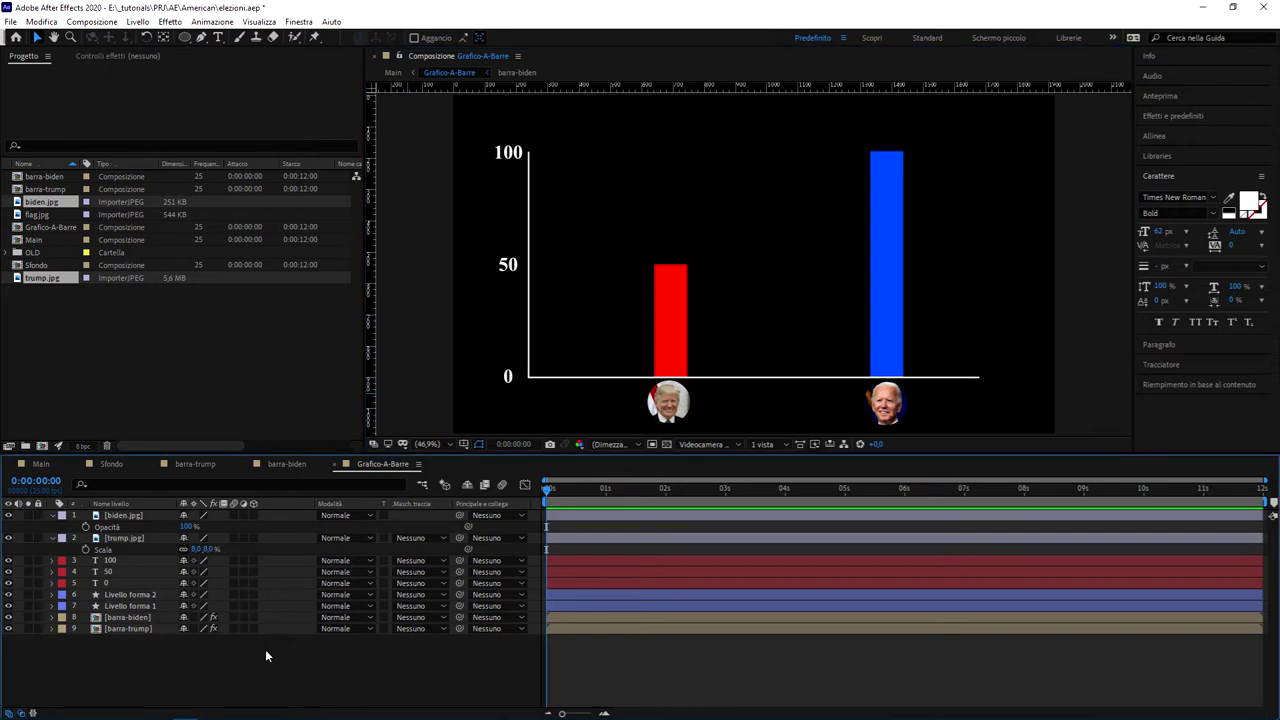
click(218, 37)
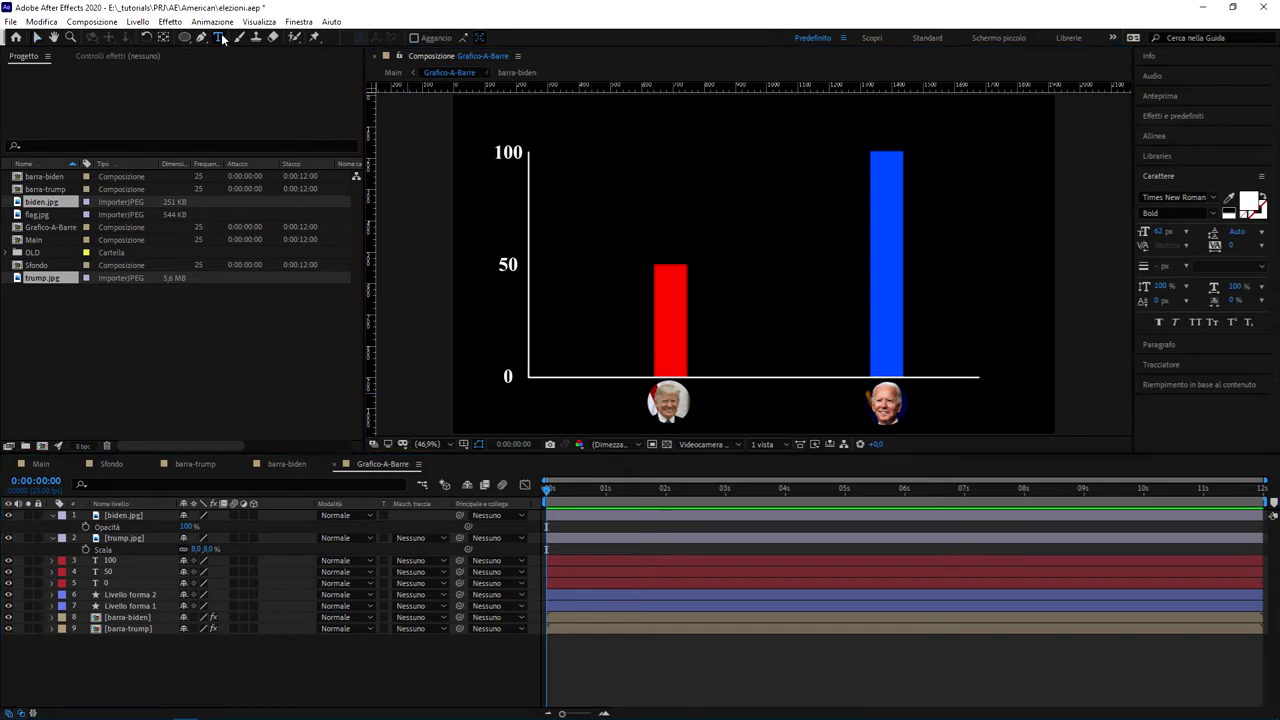
click(660, 358)
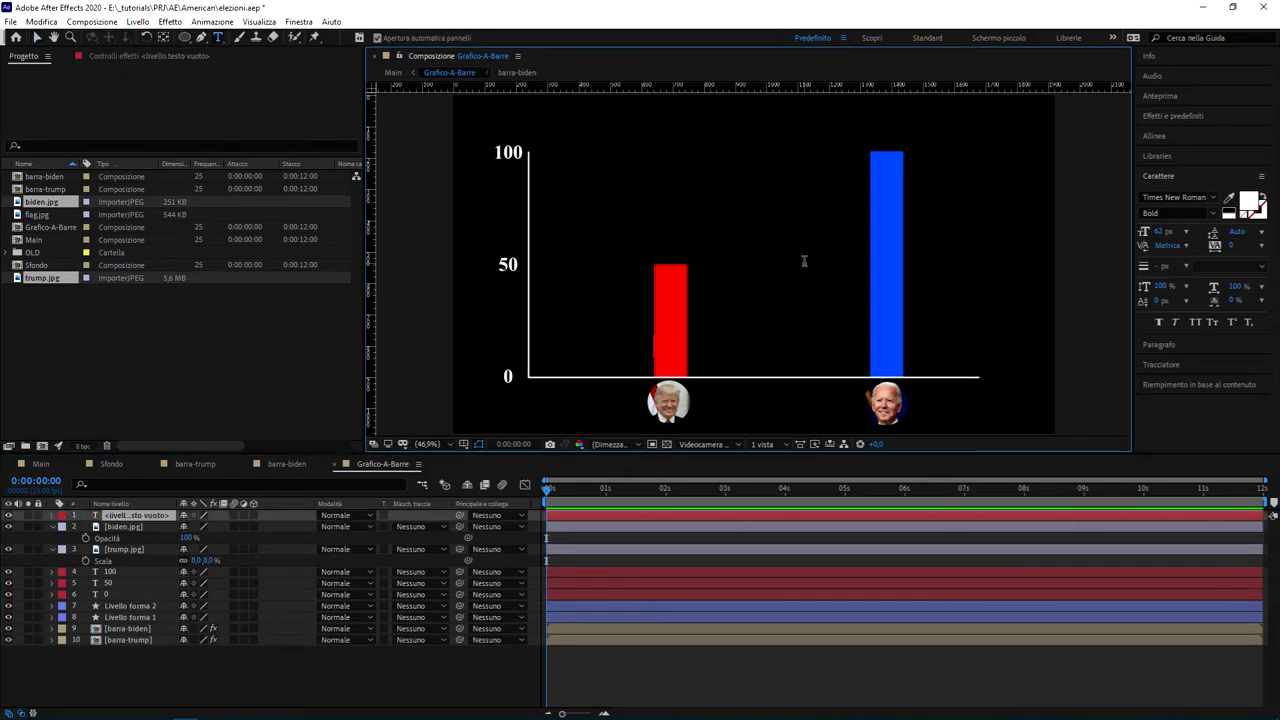
text(1010%)
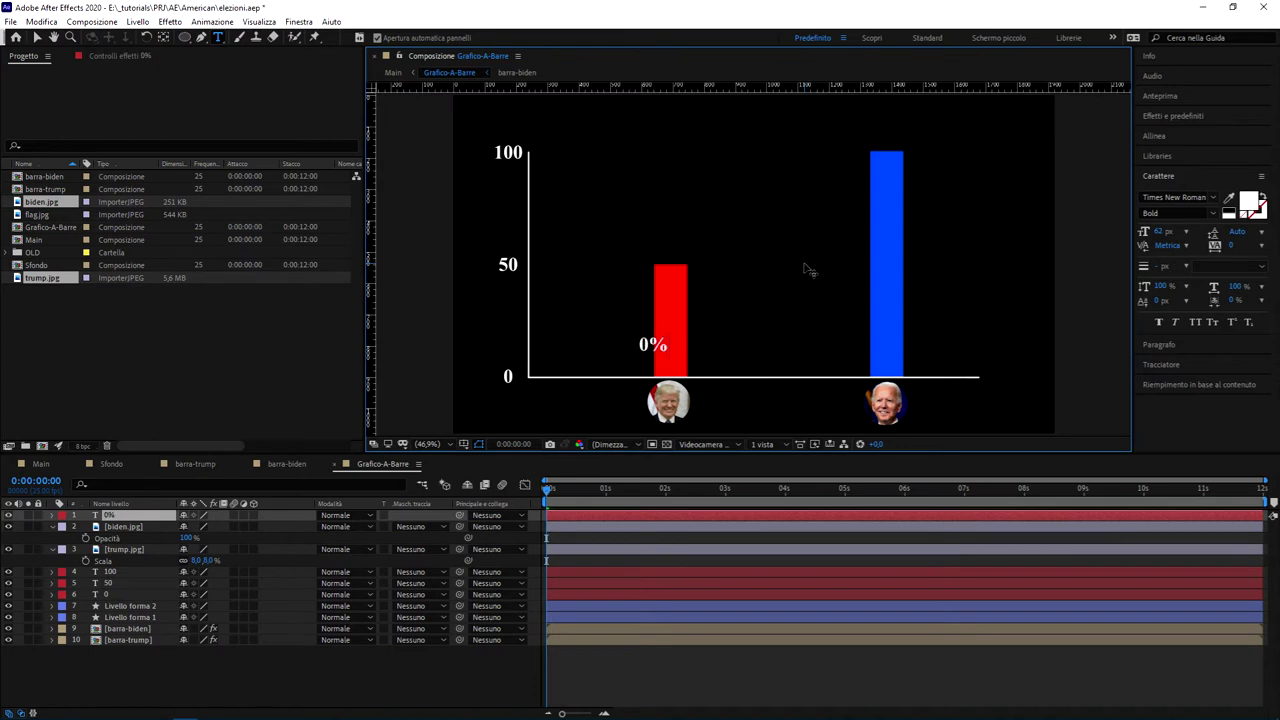
click(36, 37)
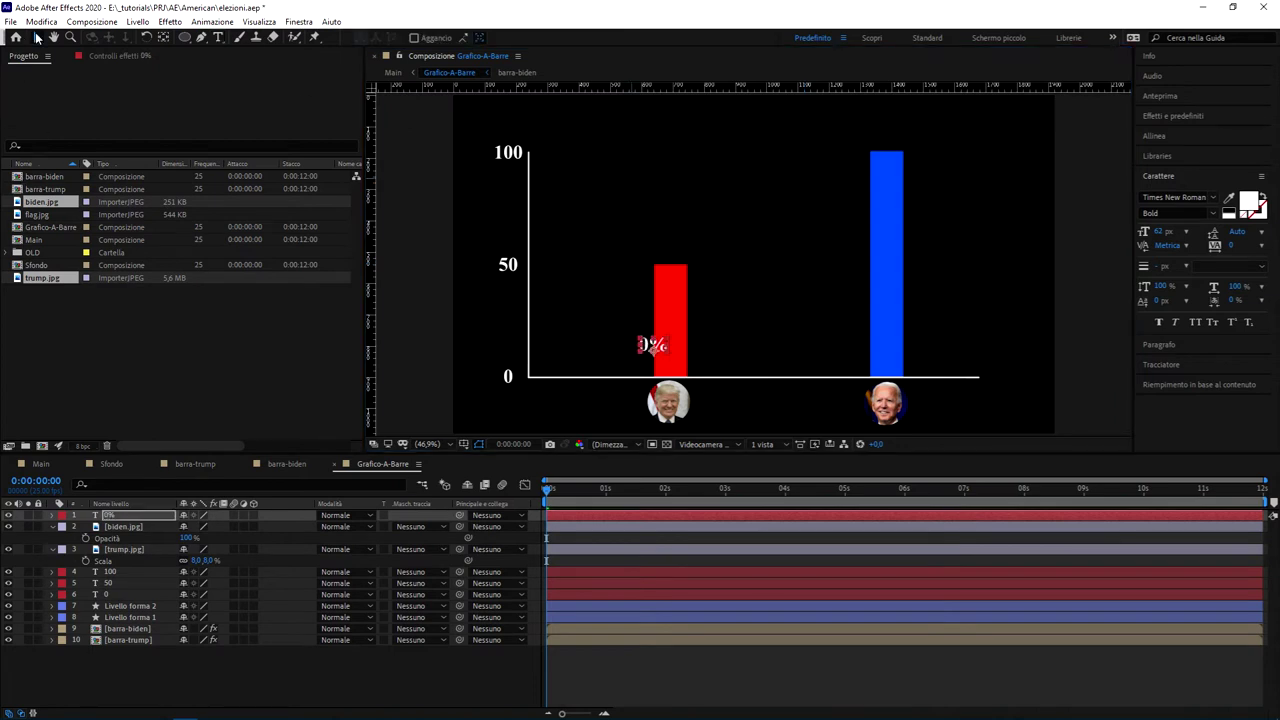
key(period)
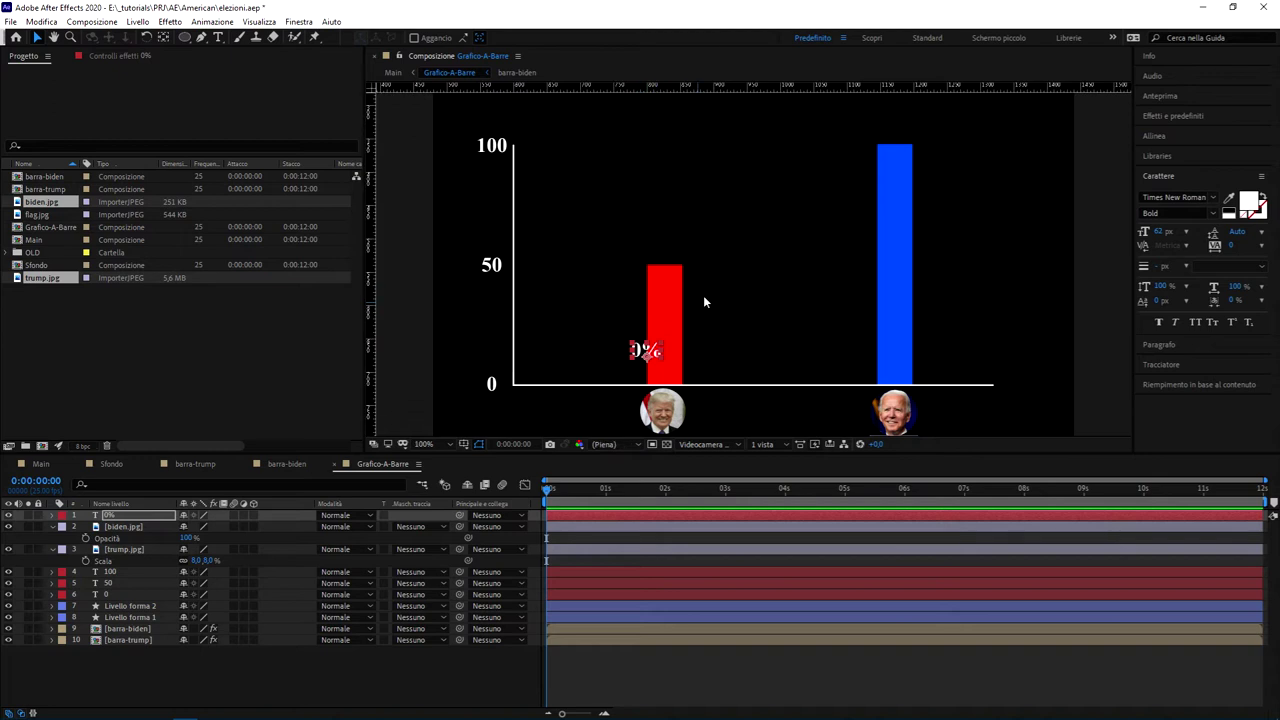
scroll(614, 335, up, 2)
scroll(614, 335, up, 2)
drag(731, 286, 737, 137)
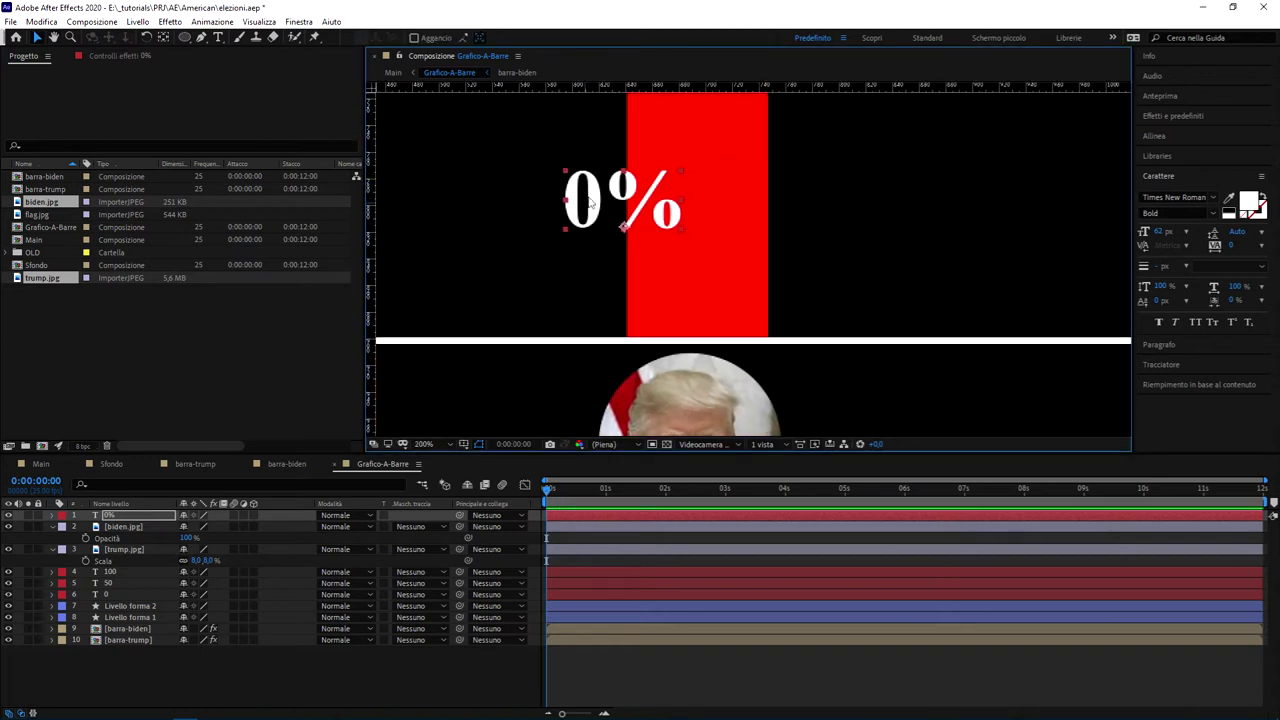
drag(590, 201, 672, 265)
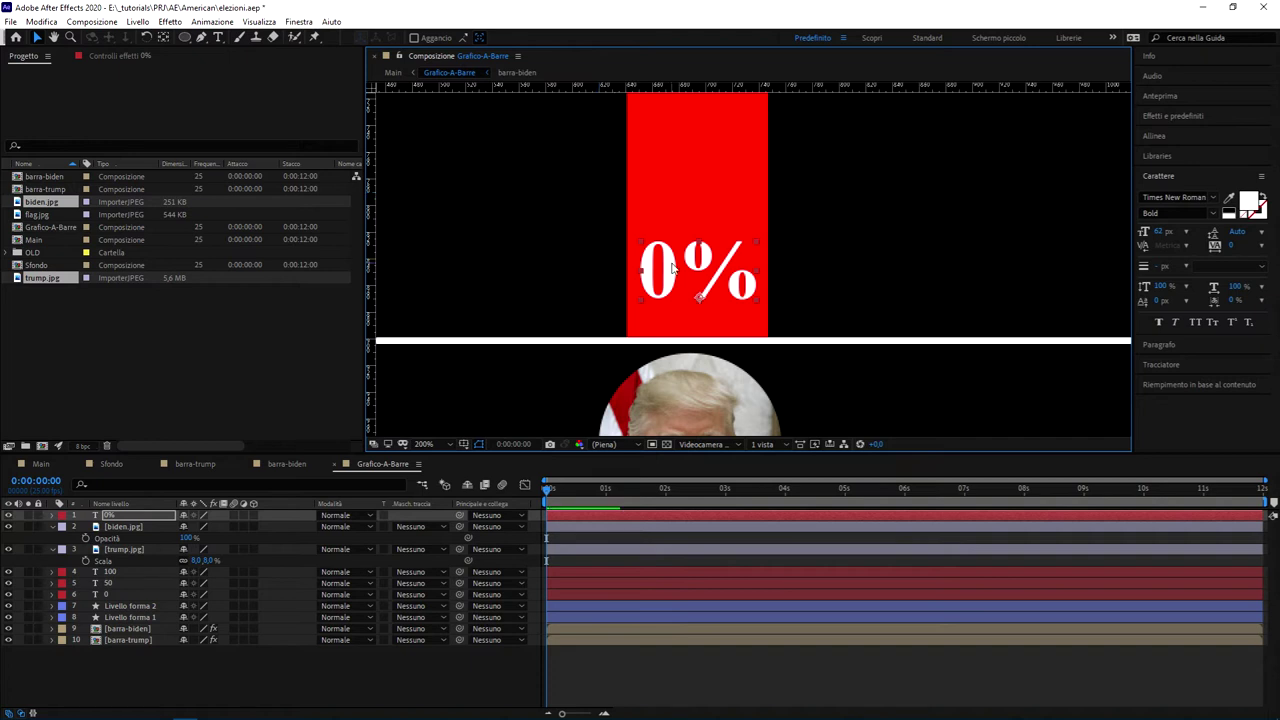
Rename the 0% text layer to trump-data
click(207, 490)
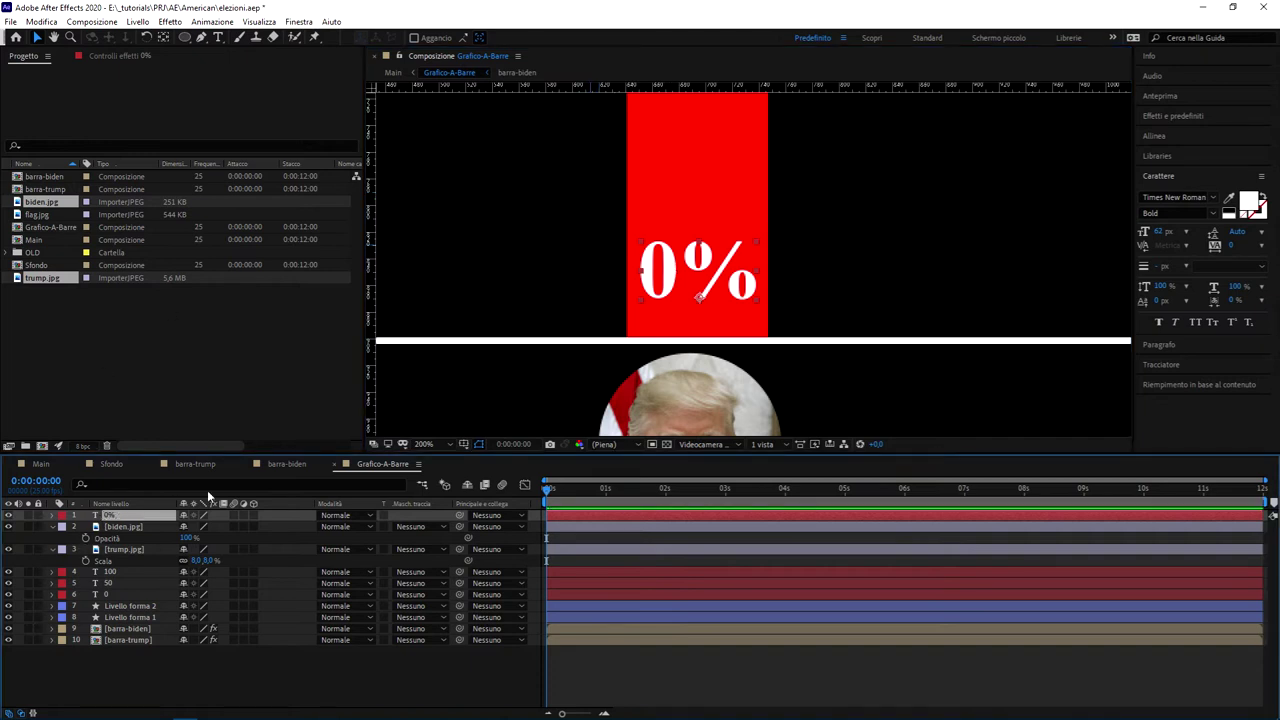
key(Return)
text(trump-data)
key(Return)
Duplicate the label as biden-data and move the copy onto the blue bar
key(ctrl+d)
key(Return)
text(biden-data)
key(Return)
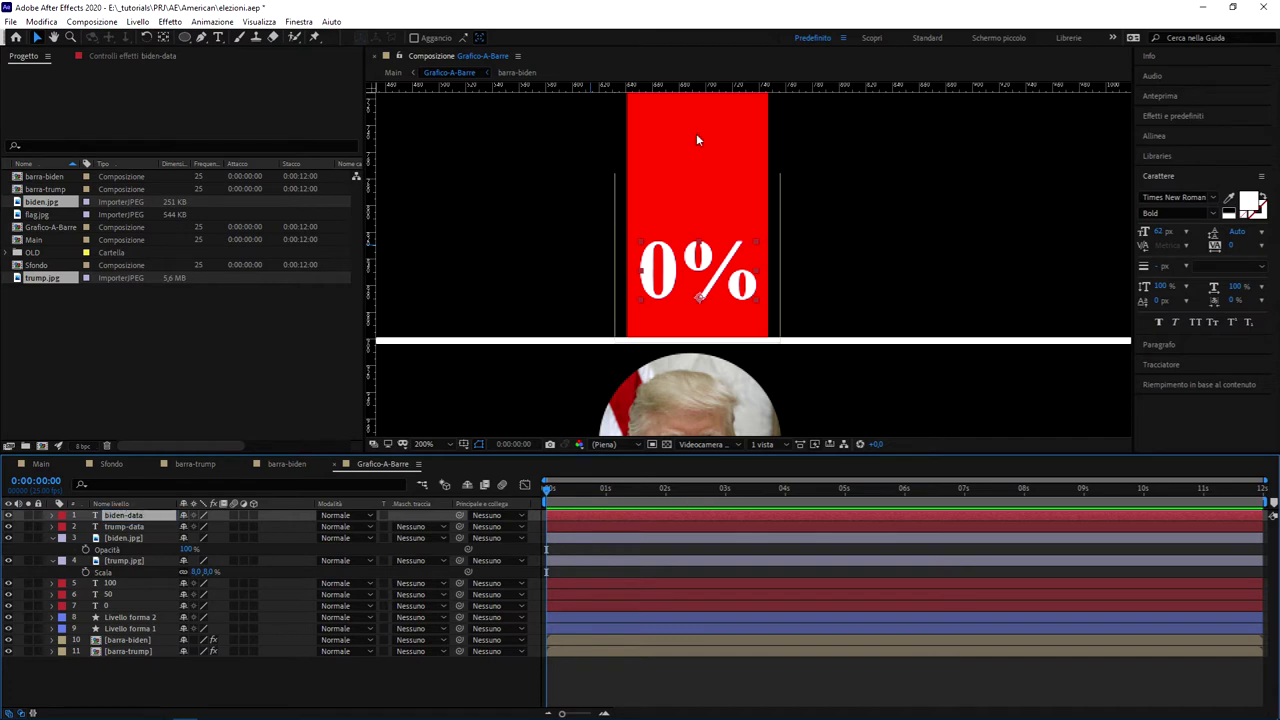
key(comma)
drag(869, 171, 732, 218)
key(v)
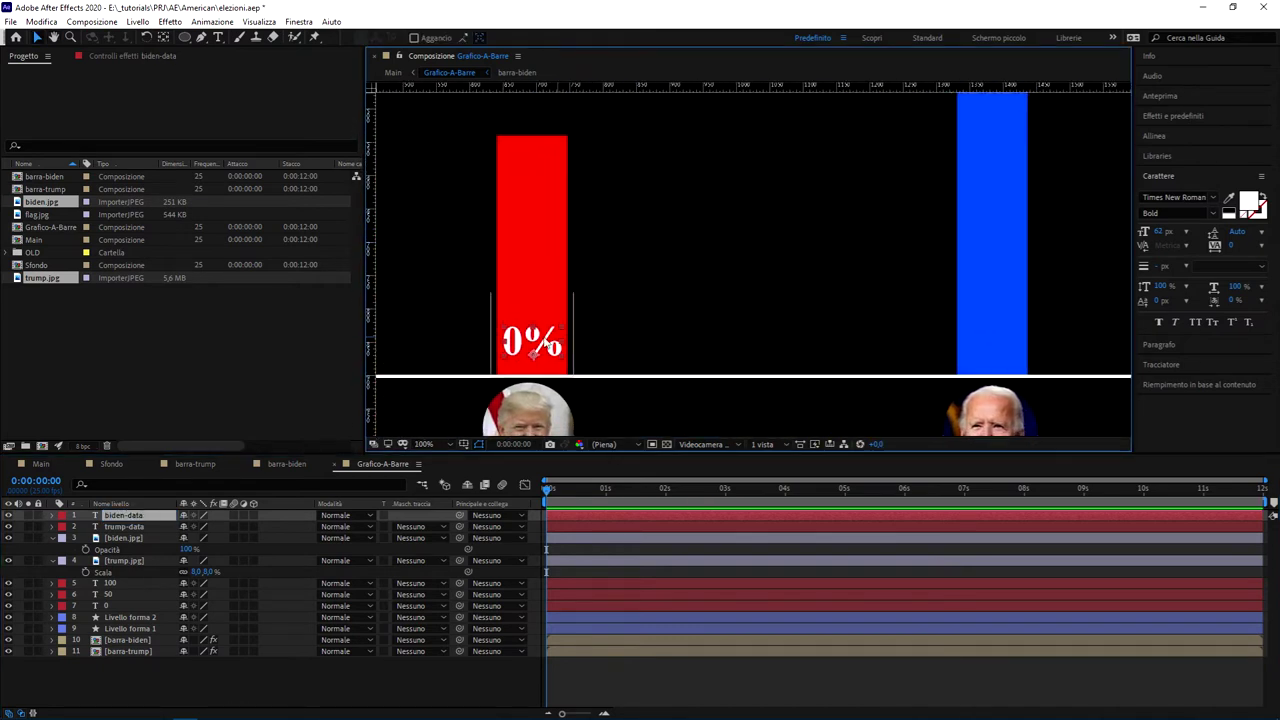
mouse_move(590, 342)
mouse_down()
mouse_move(911, 340)
mouse_move(992, 353)
mouse_up()
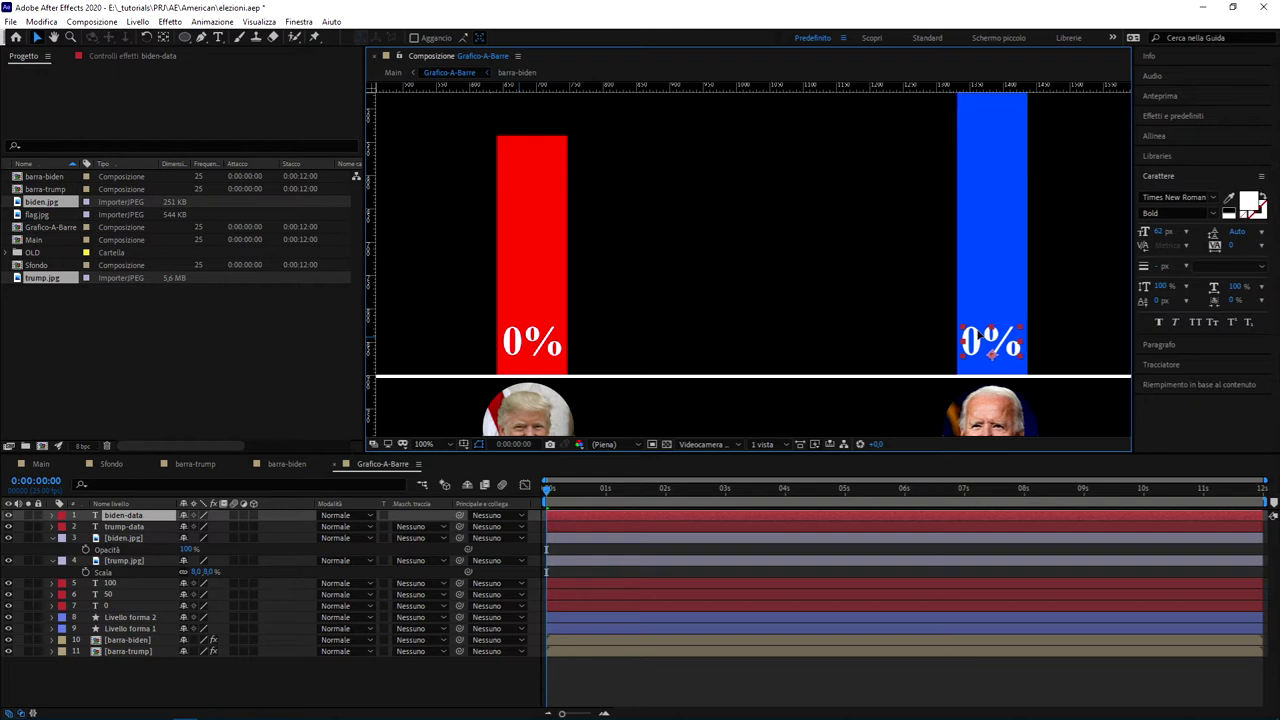
key(Return)
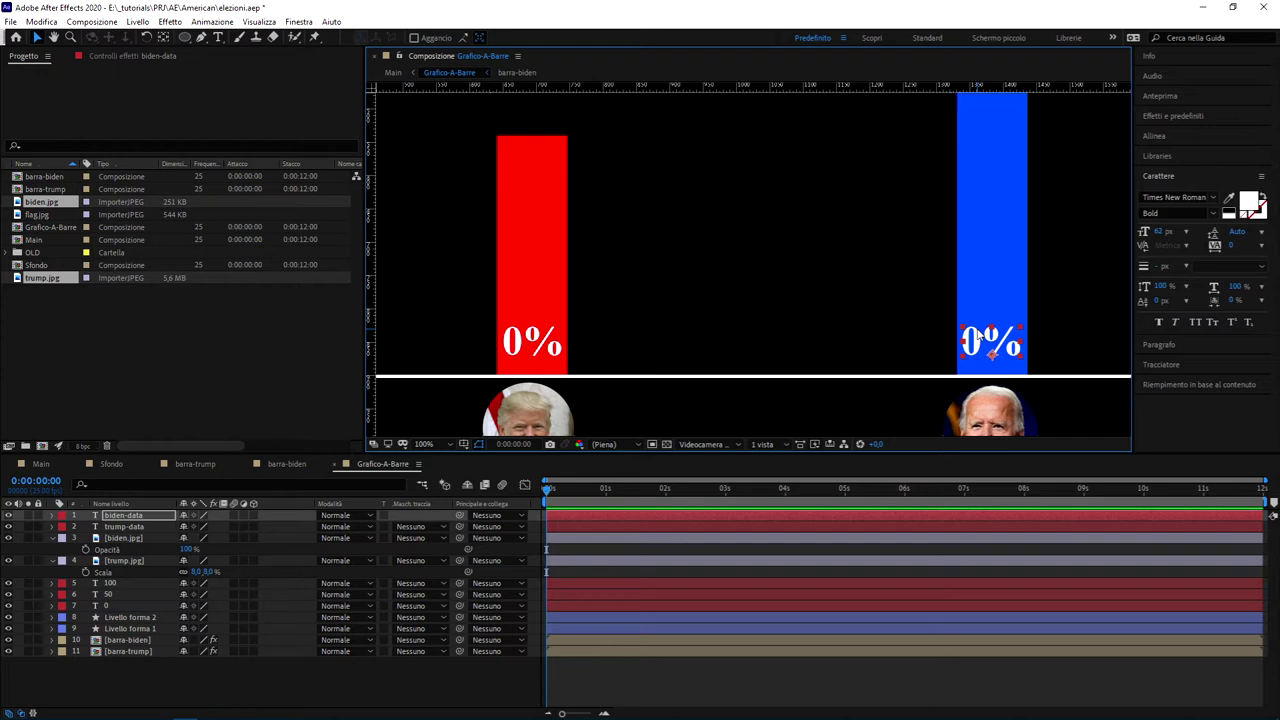
Change the biden-data label text to 100% and reduce its font size
key(t)
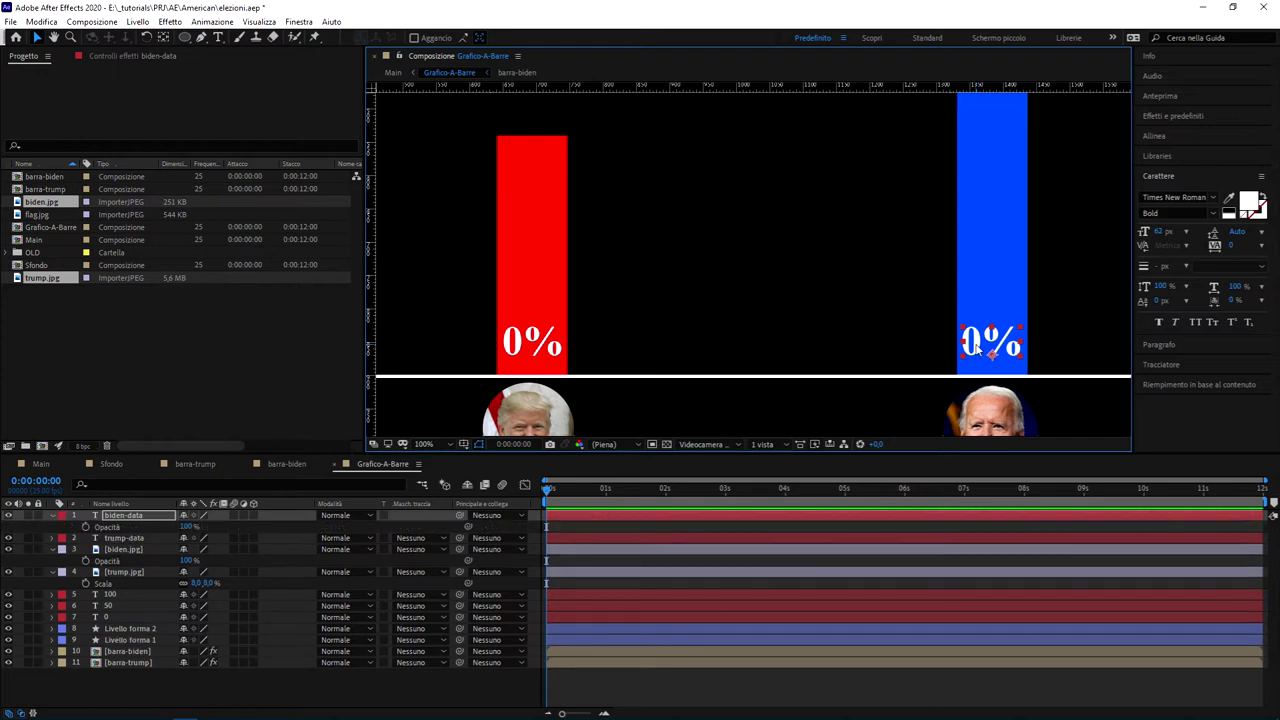
double_click(127, 517)
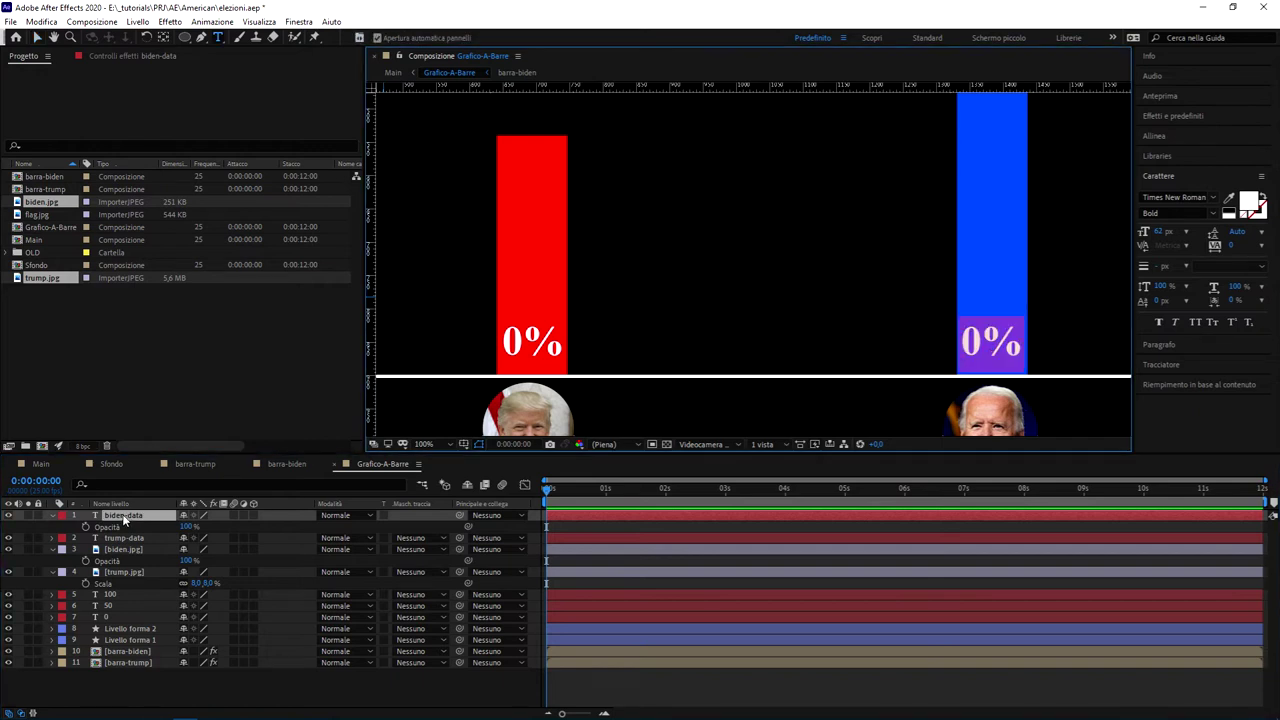
text(100%)
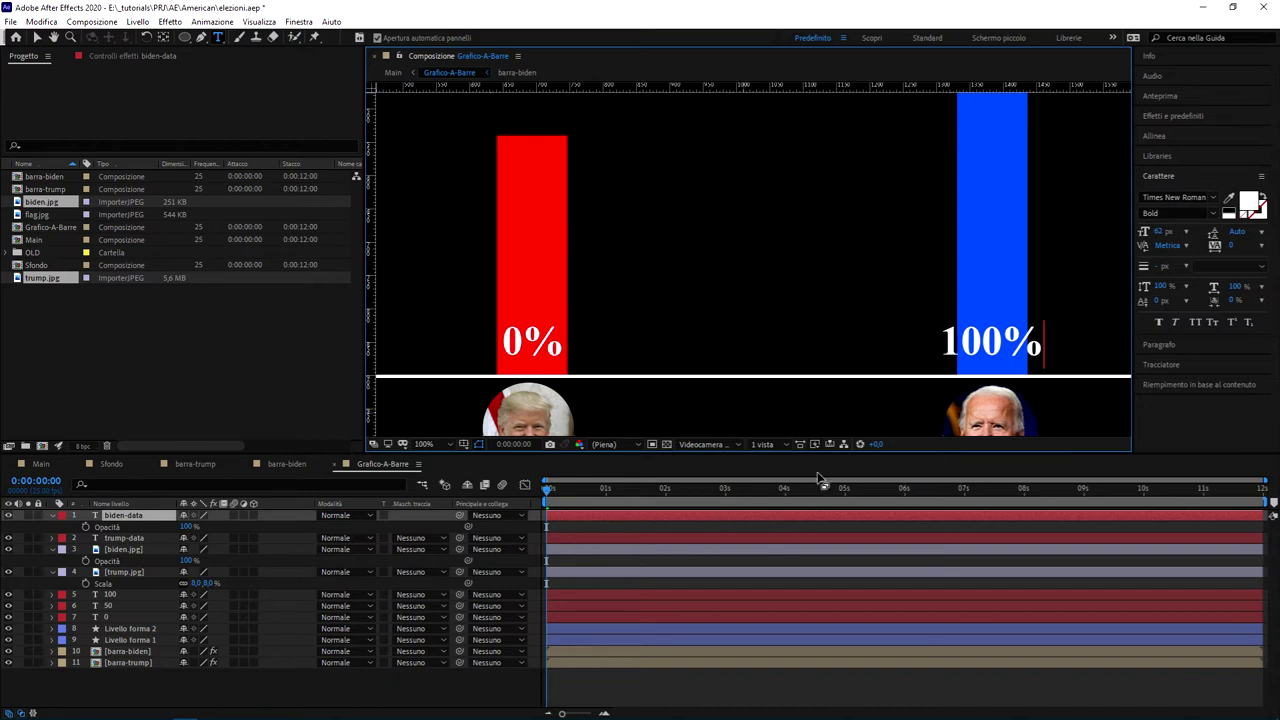
key(ctrl+a)
drag(1160, 232, 1144, 232)
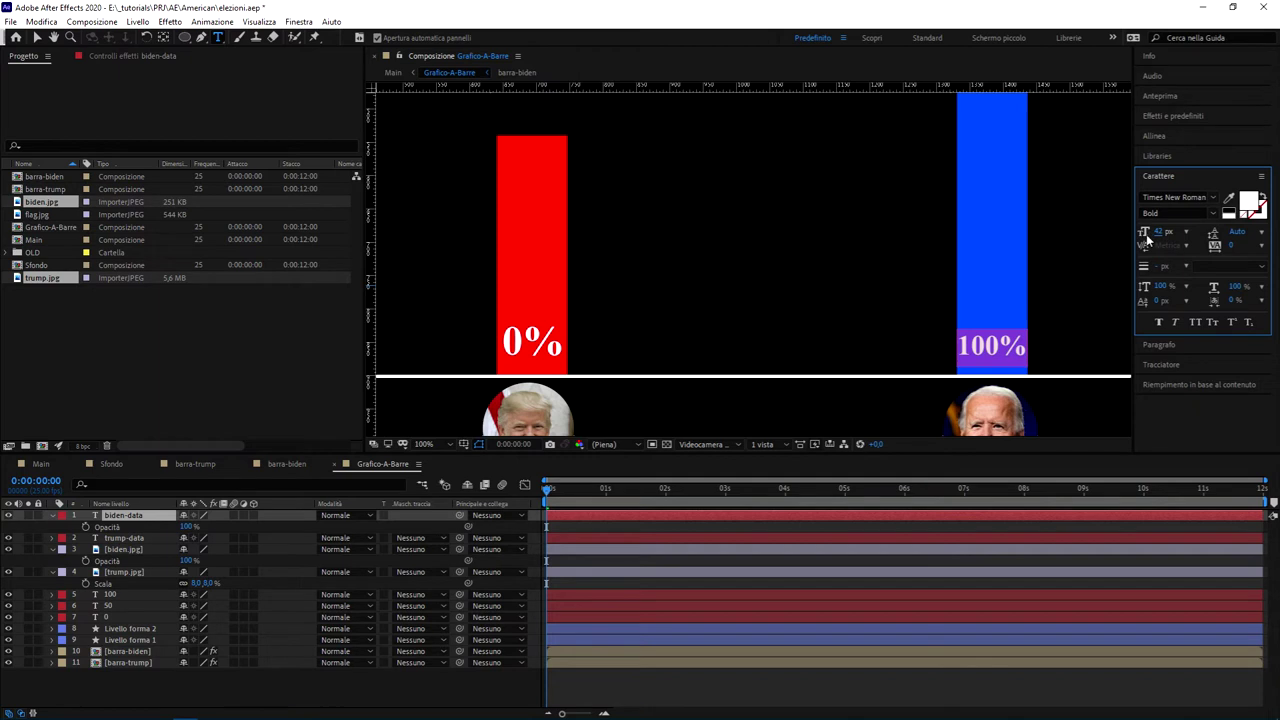
click(1160, 233)
Change the trump-data label to 100% and set its font size to 42 px
click(122, 540)
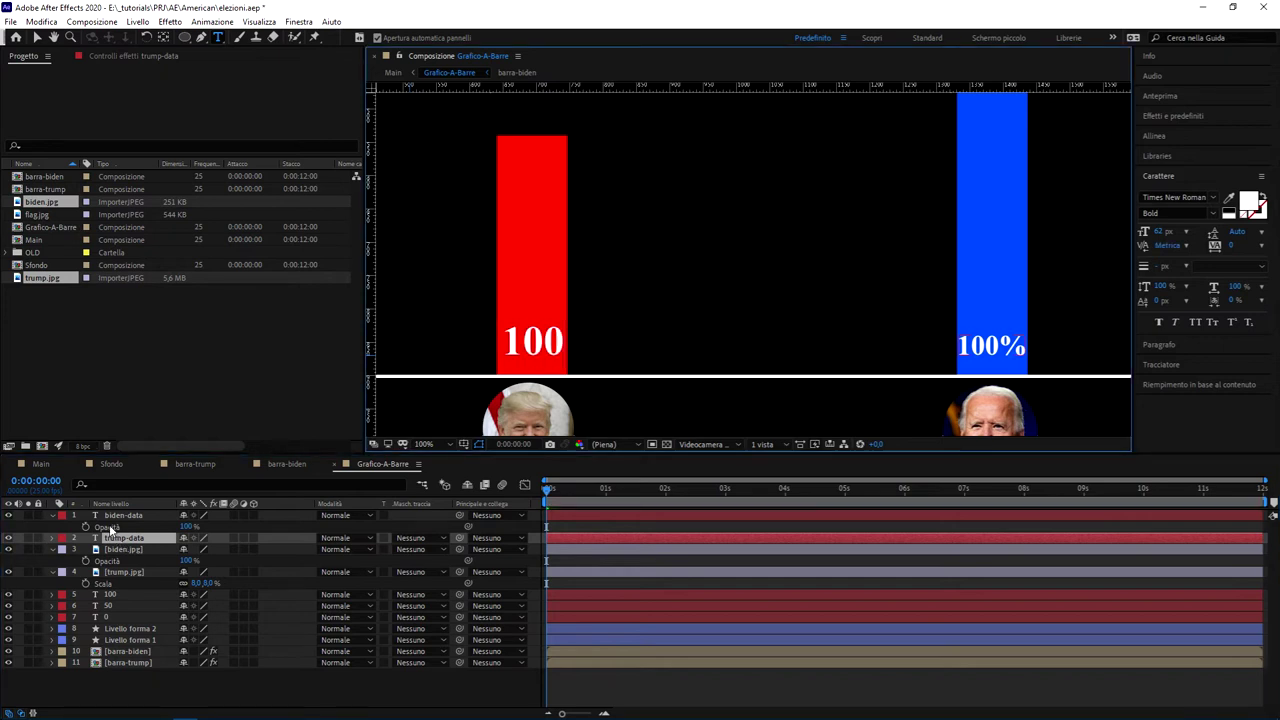
text(%)
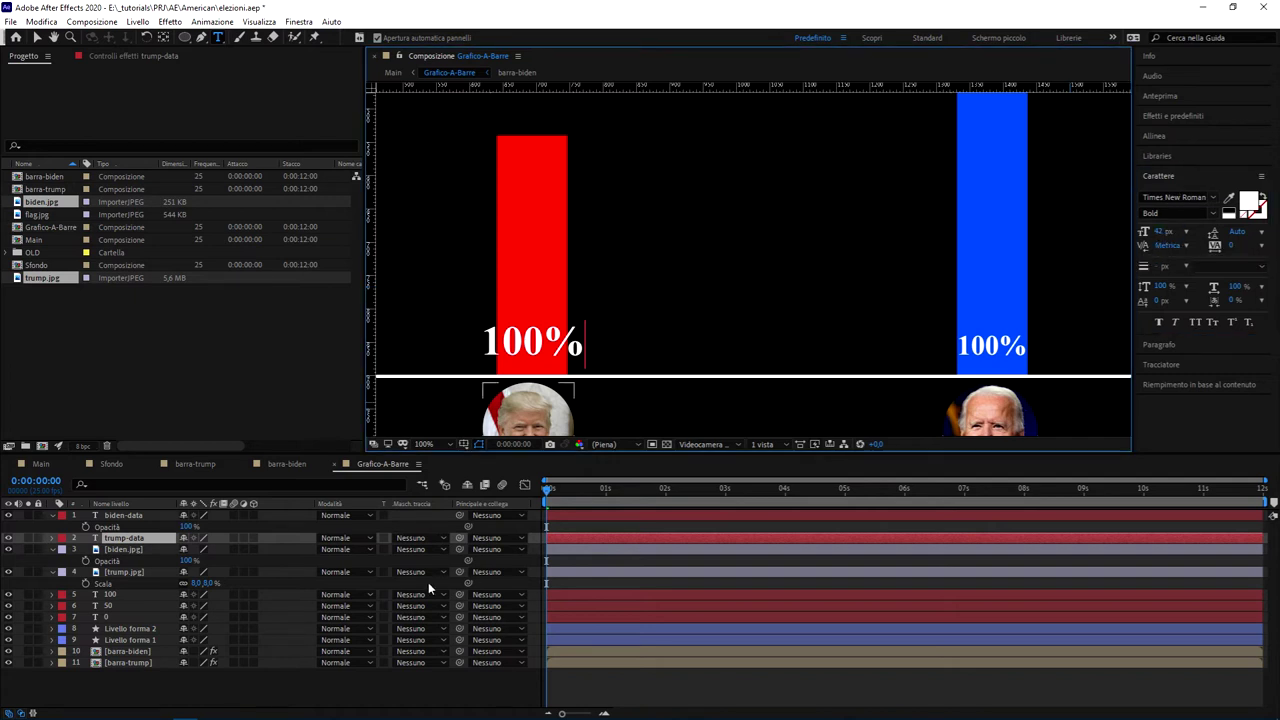
click(370, 680)
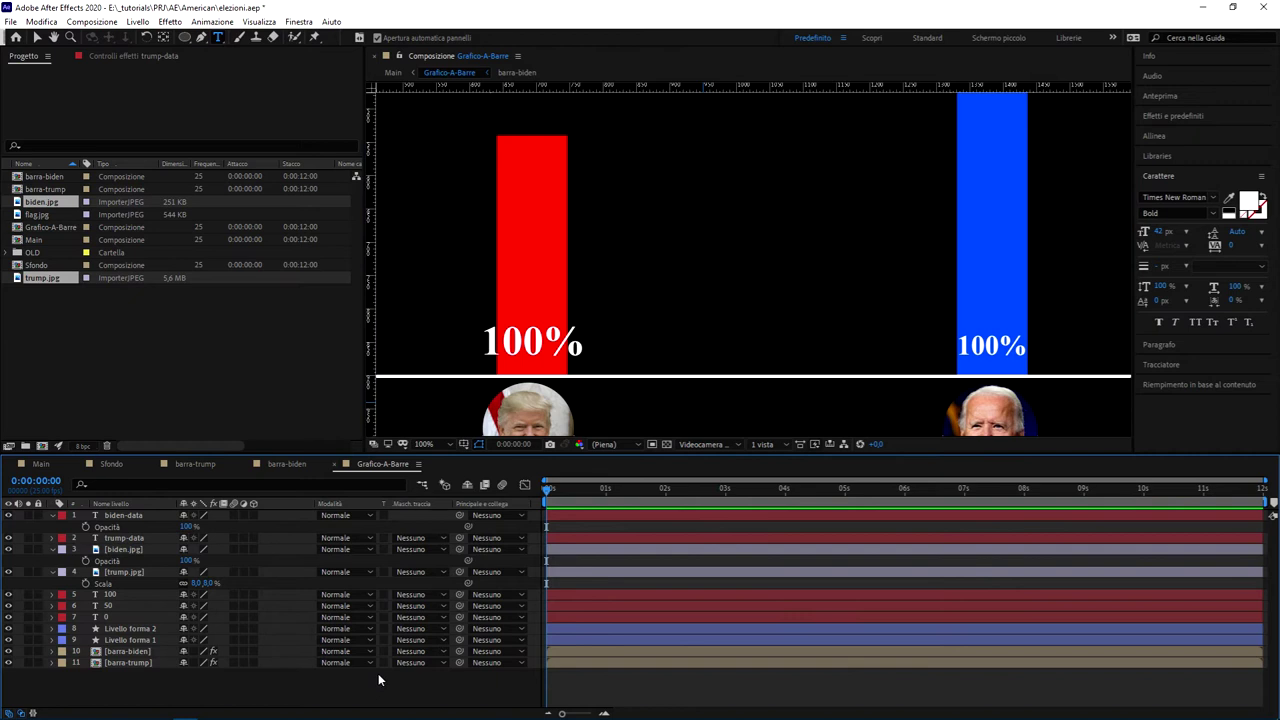
click(124, 515)
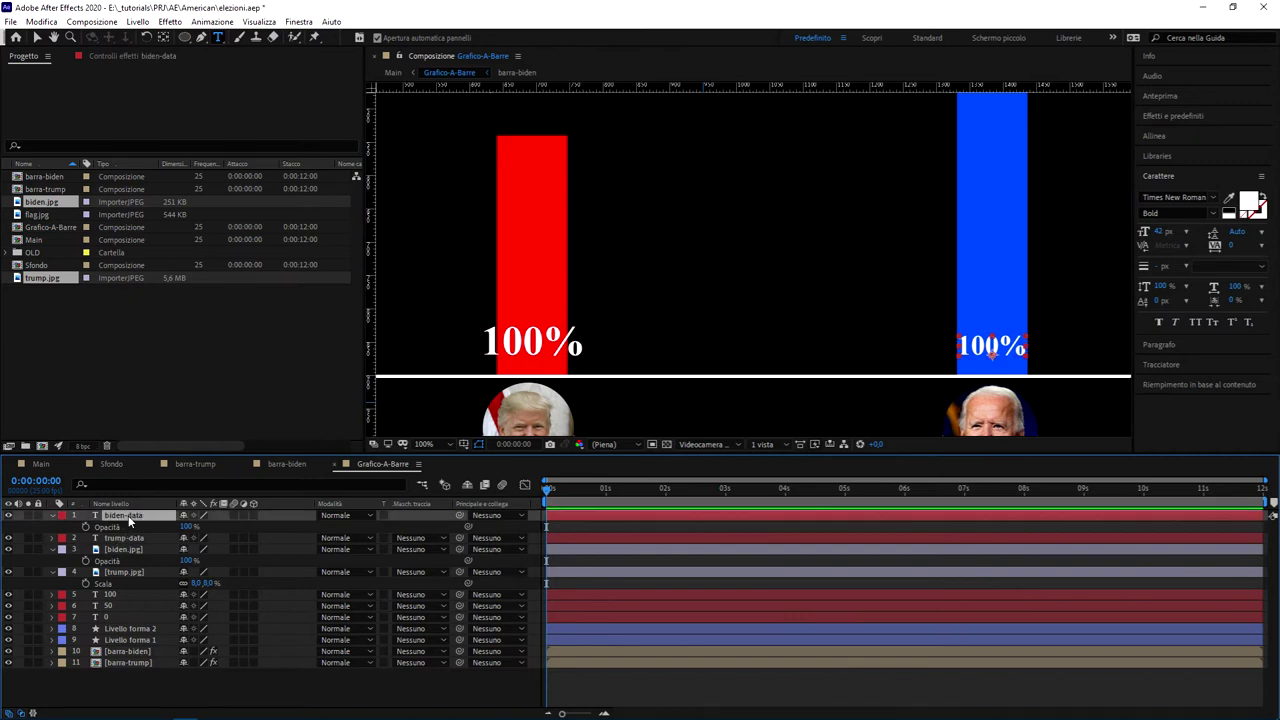
click(118, 539)
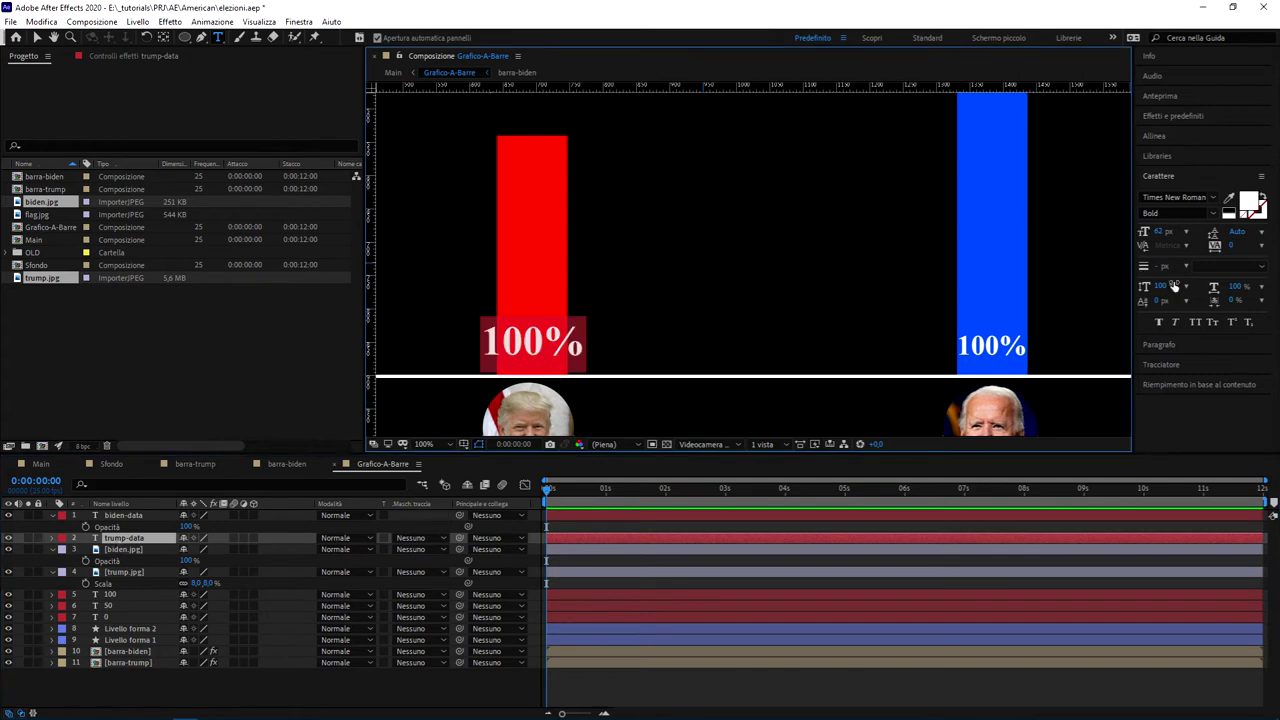
click(1165, 232)
text(42)
key(Return)
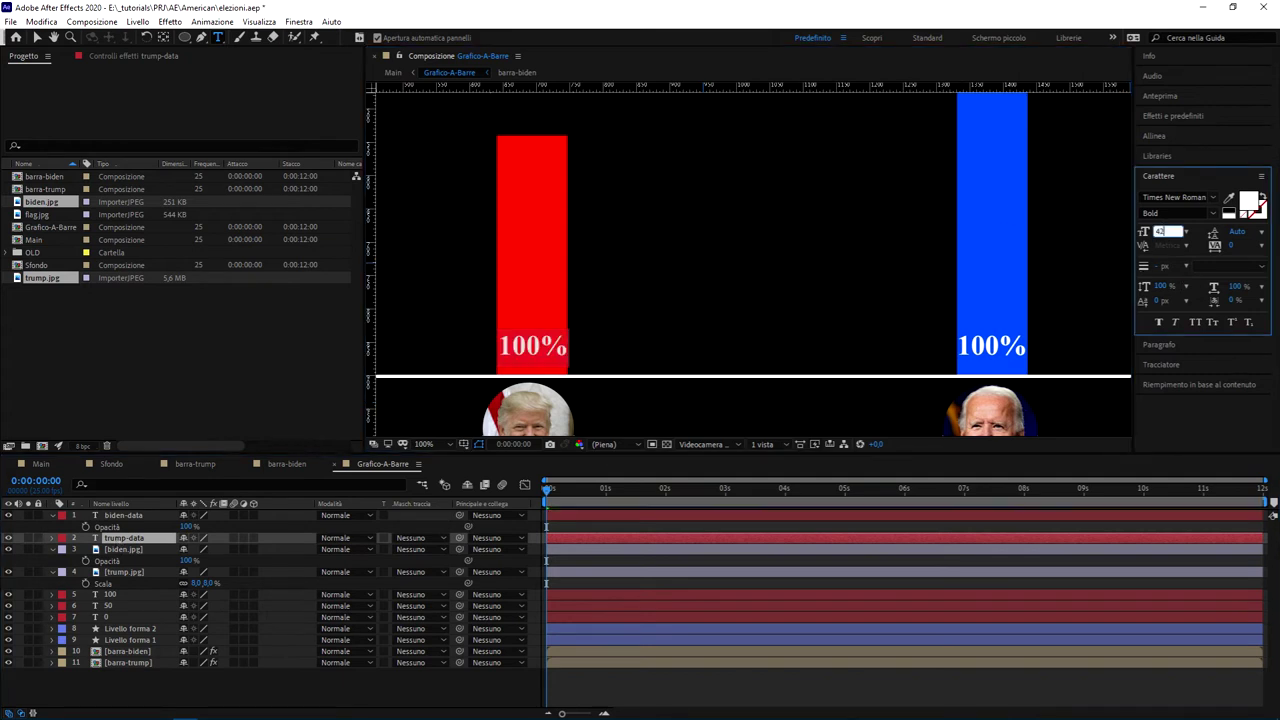
Nudge the red bar's 100% label into position and bring the full chart into view
click(481, 680)
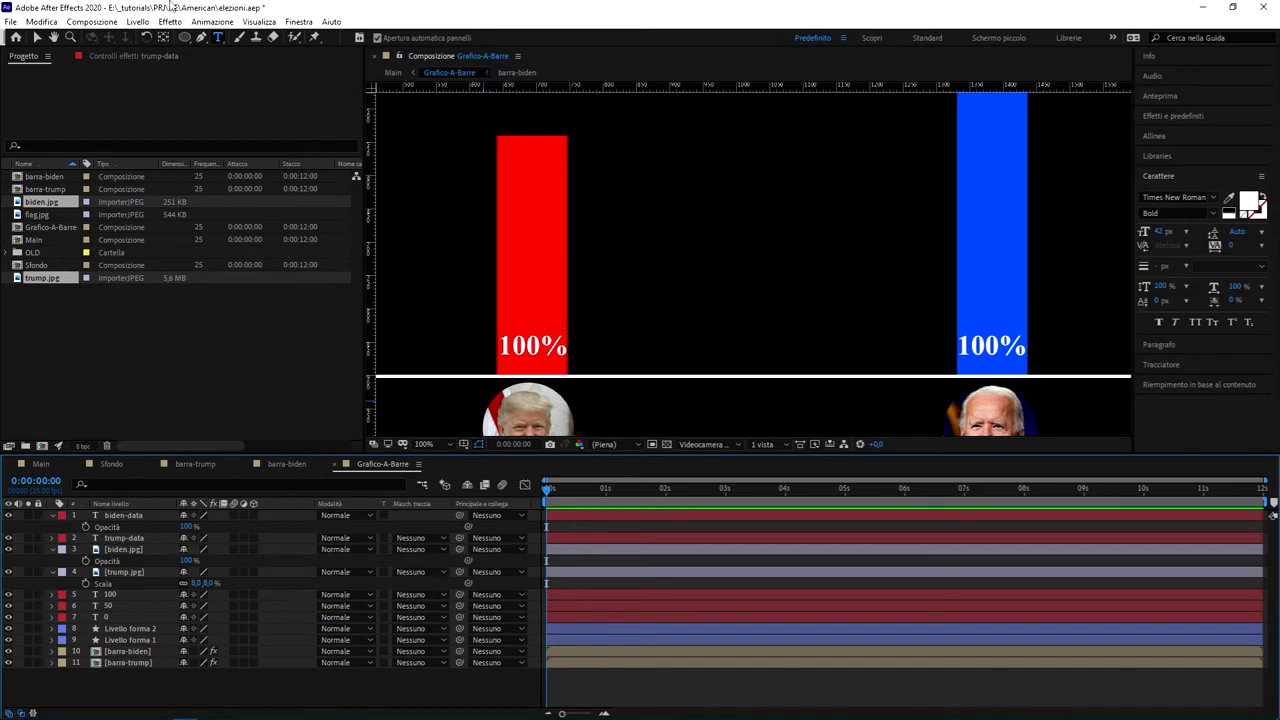
click(35, 38)
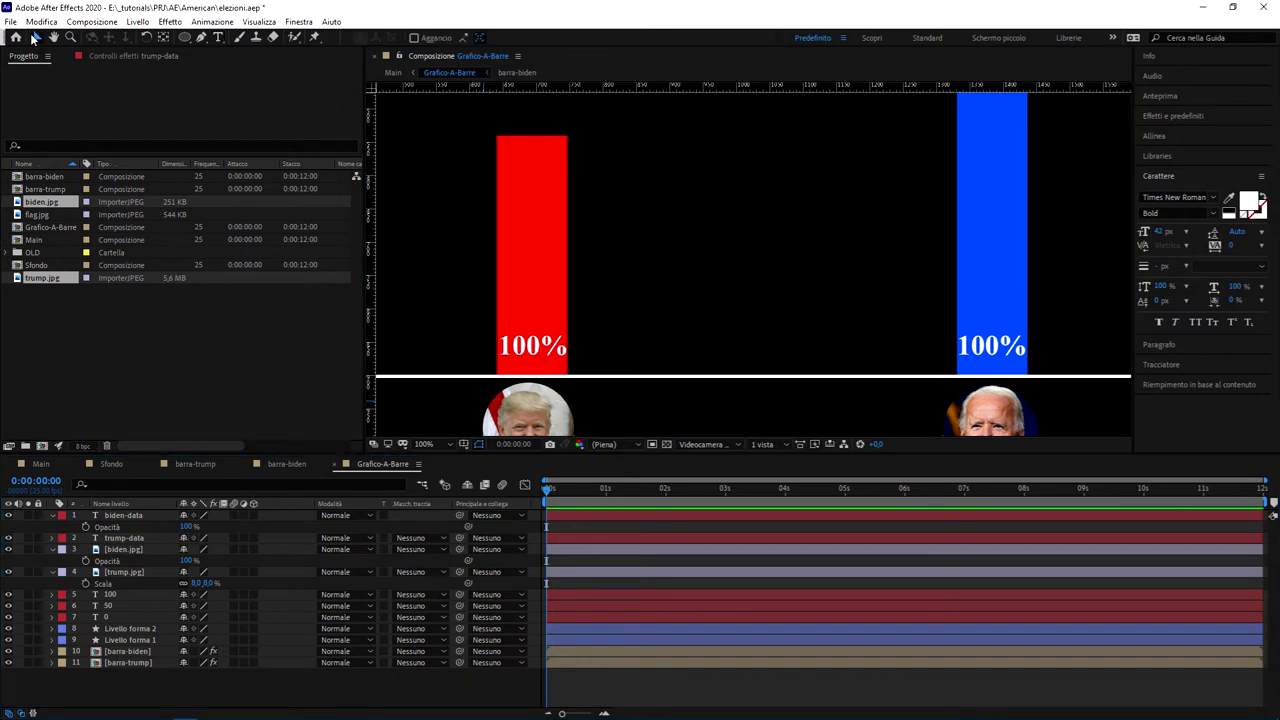
click(540, 348)
key(Left)
key(Left)
key(Left)
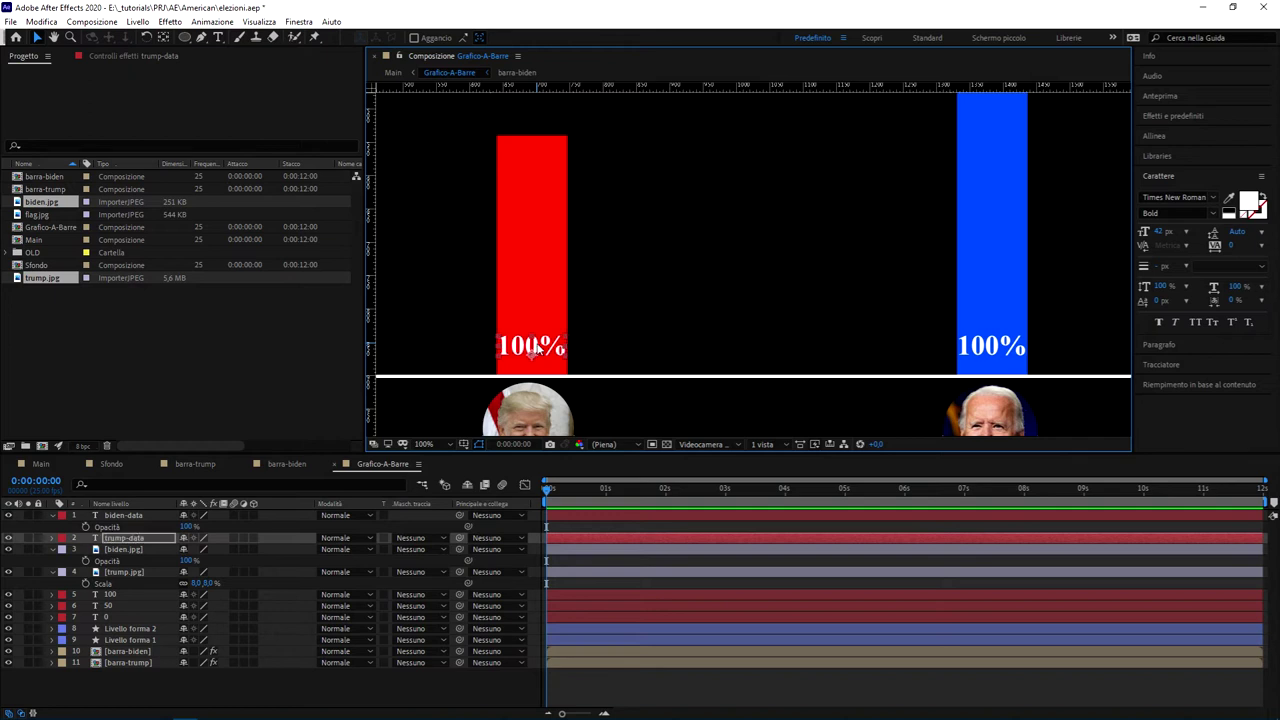
key(Right)
key(Right)
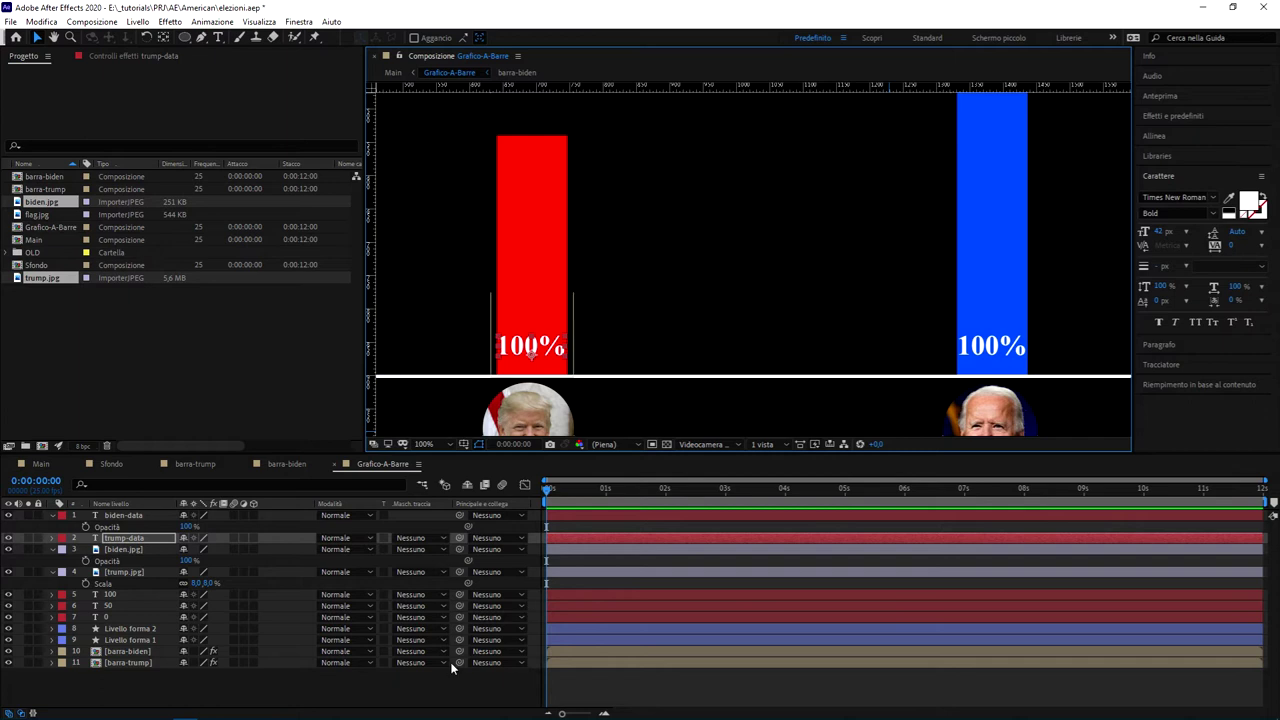
click(422, 684)
scroll(801, 296, down, 2)
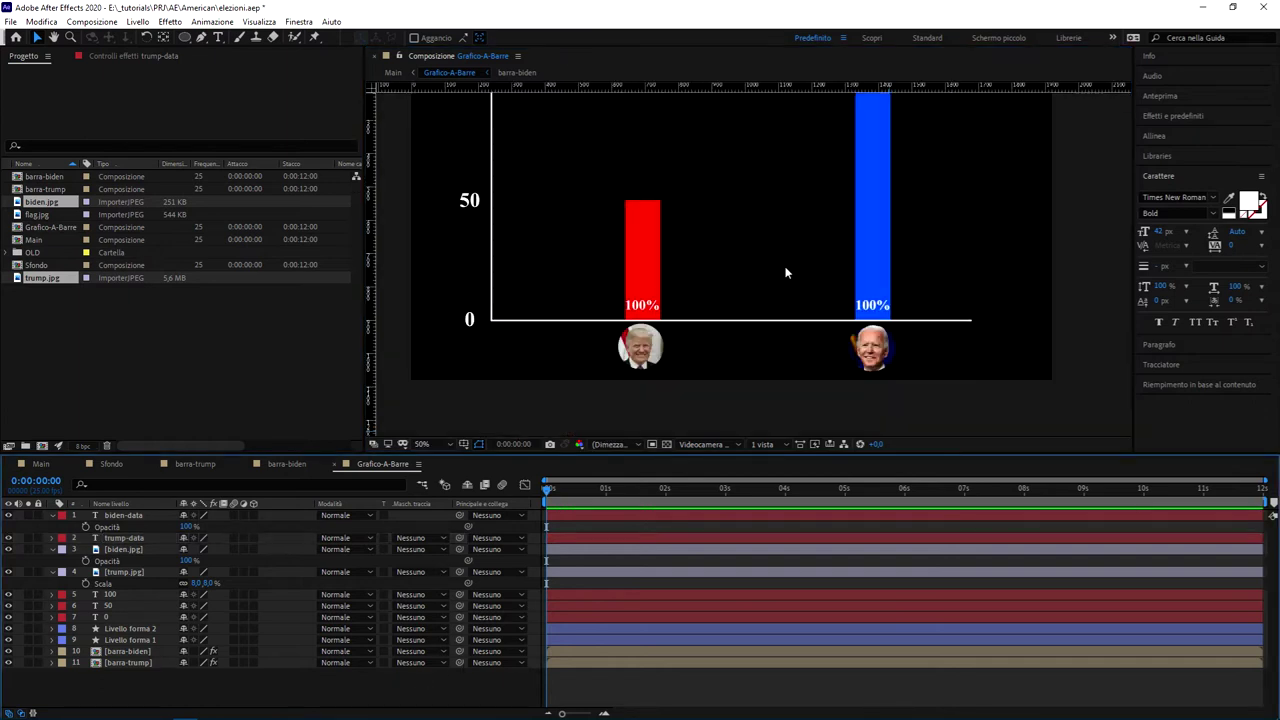
scroll(849, 221, up, 2)
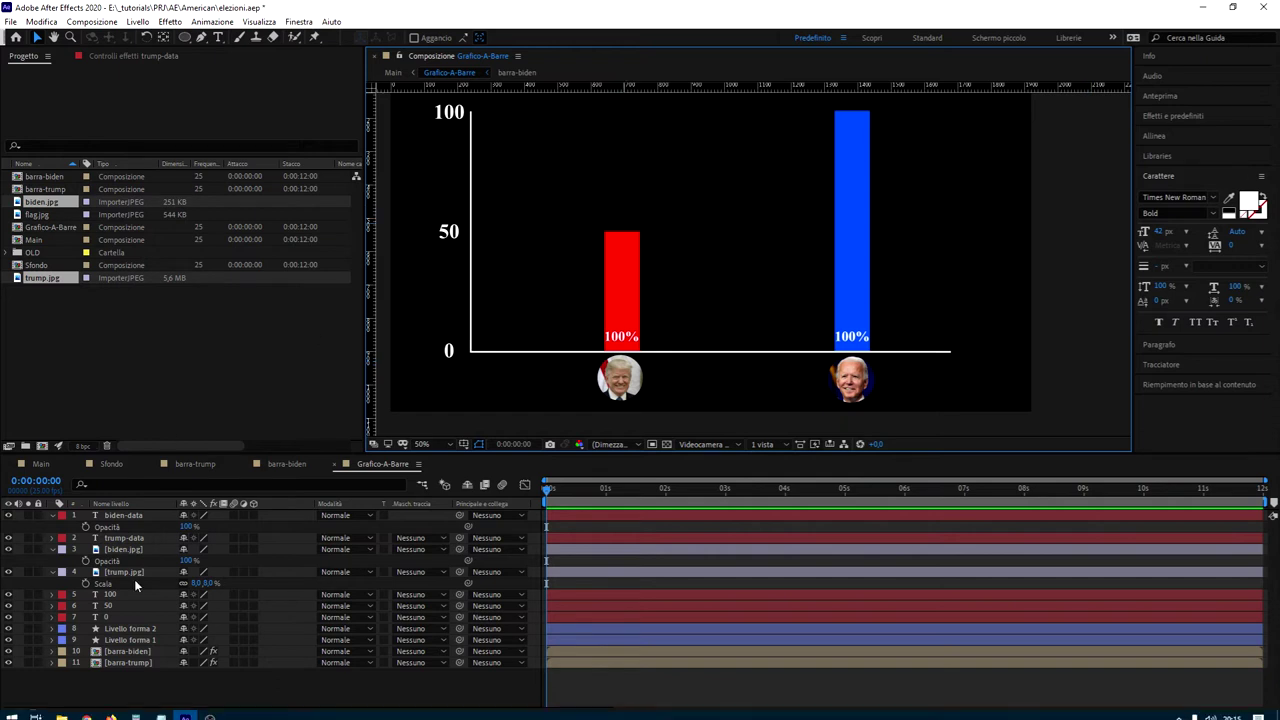
Open the American project folder and move its window aside from the chart
click(61, 710)
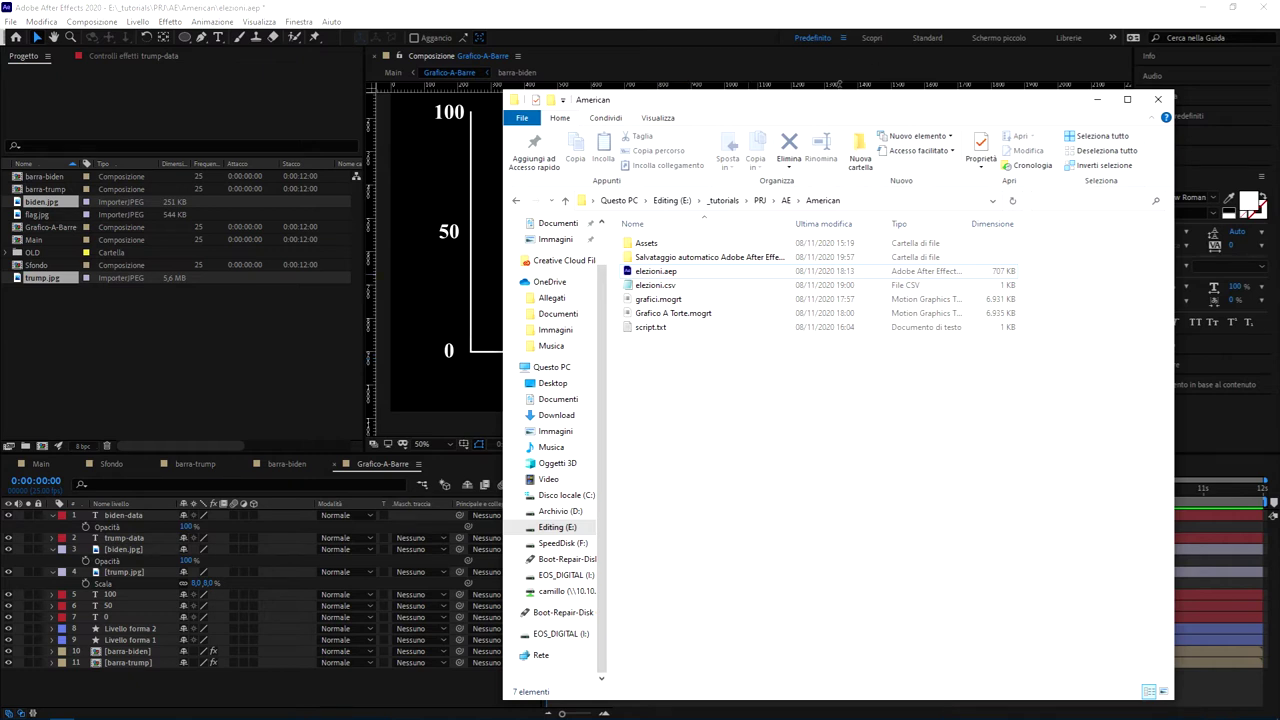
mouse_move(838, 90)
mouse_down()
mouse_move(848, 362)
mouse_move(772, 166)
mouse_up()
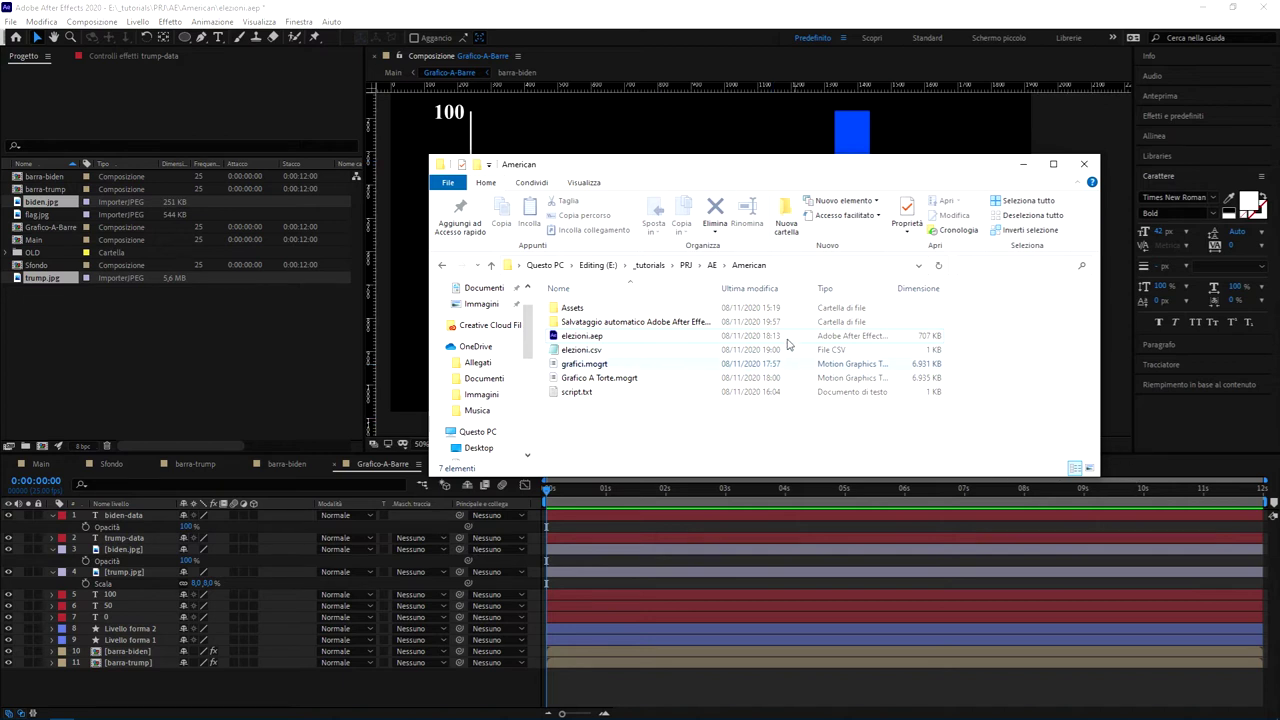
drag(792, 169, 873, 166)
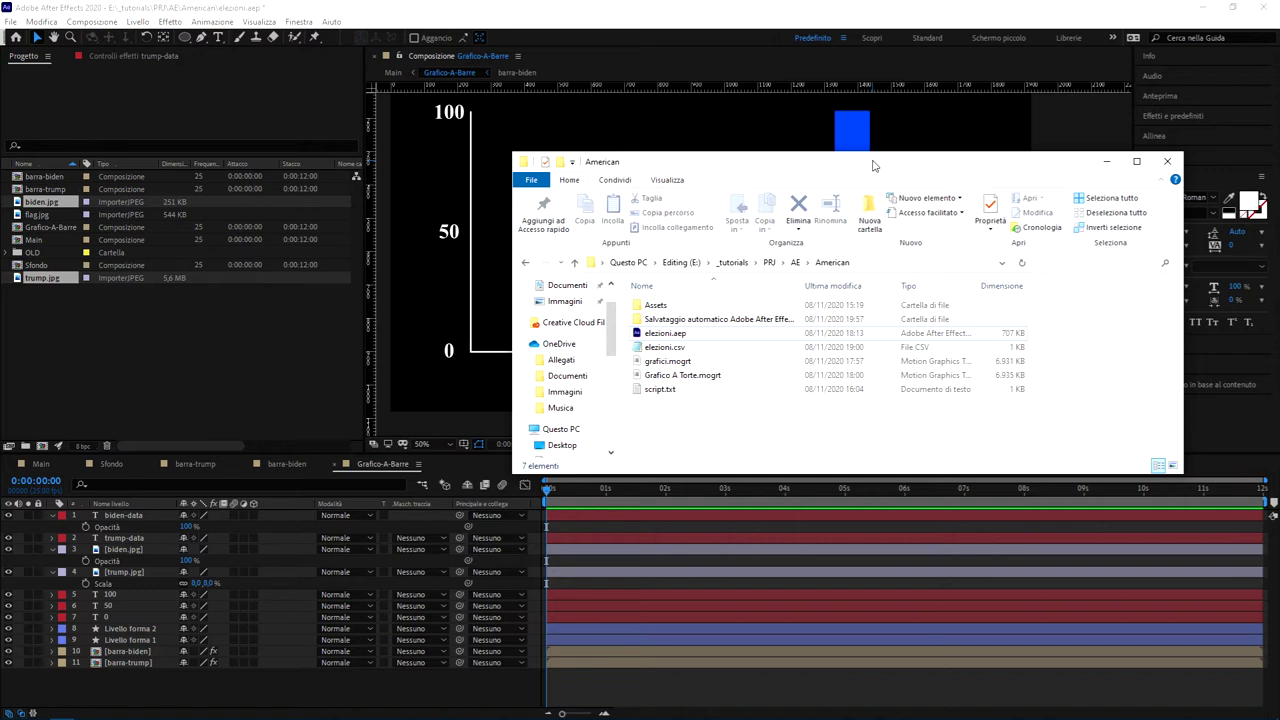
mouse_move(873, 165)
mouse_down()
mouse_move(1279, 79)
mouse_move(745, 70)
mouse_up()
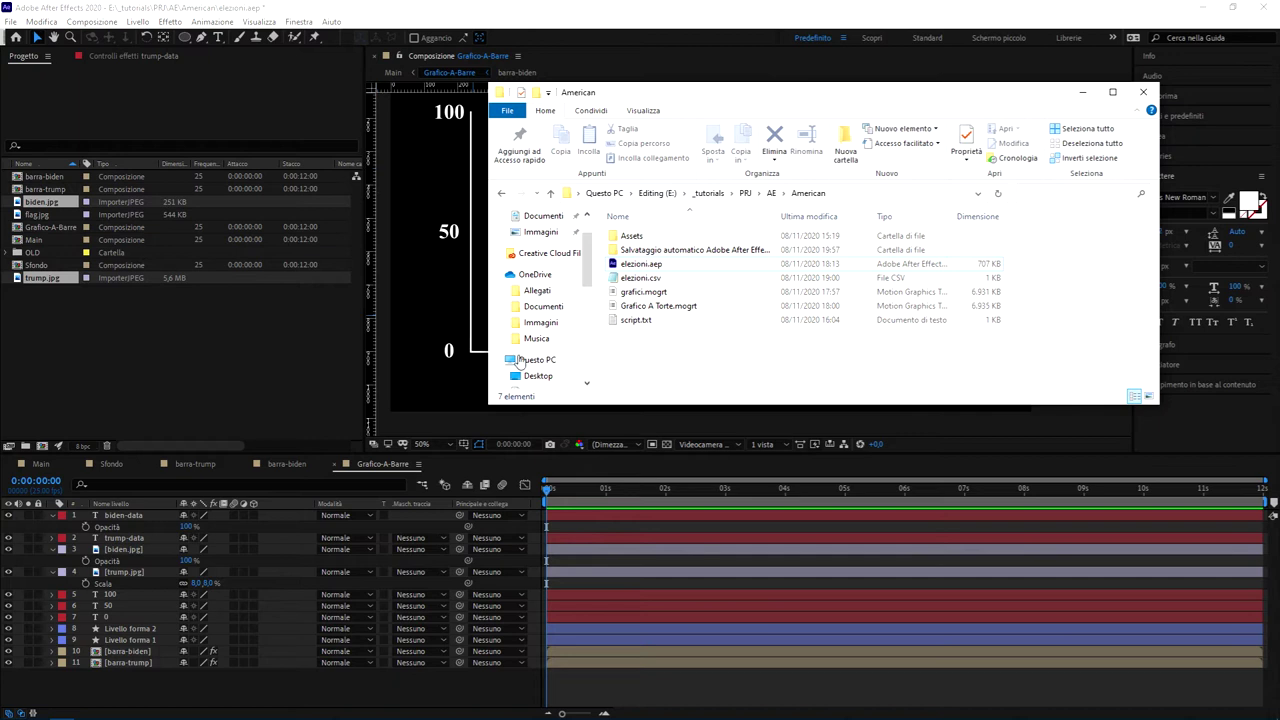
Create a new text document named dati-elezioni.csv, accepting the extension change
right_click(721, 369)
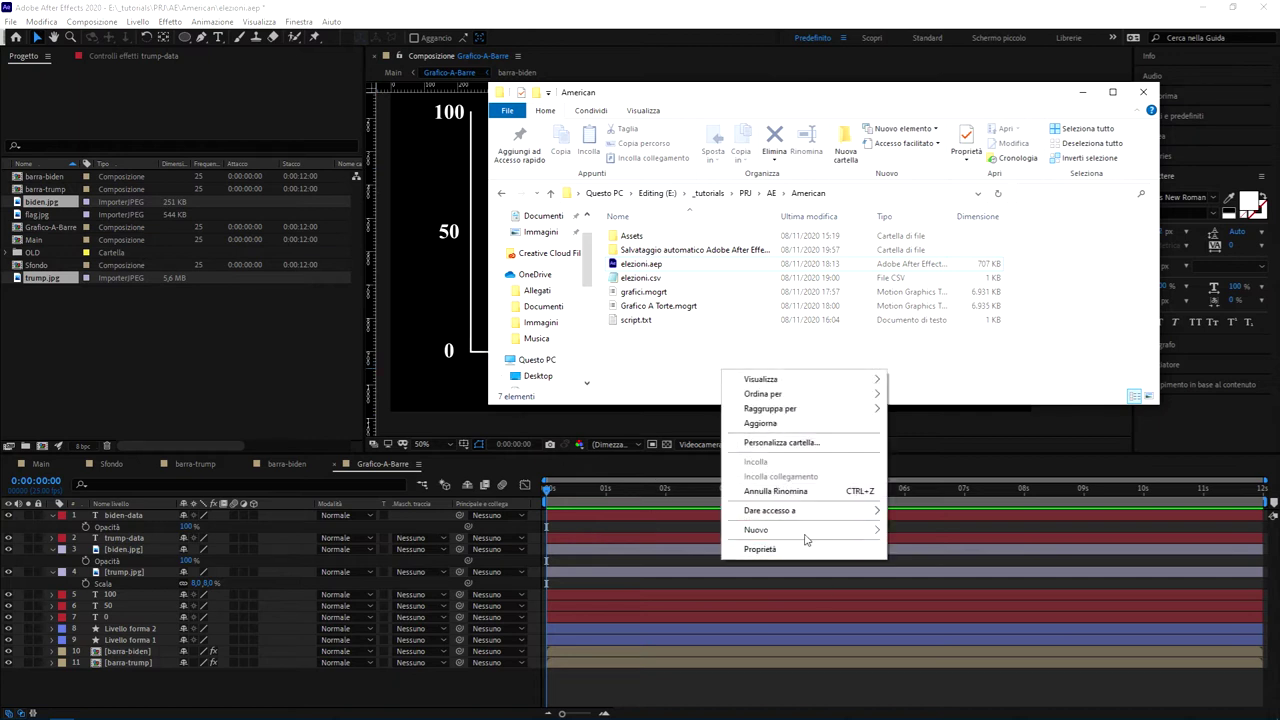
mouse_move(806, 531)
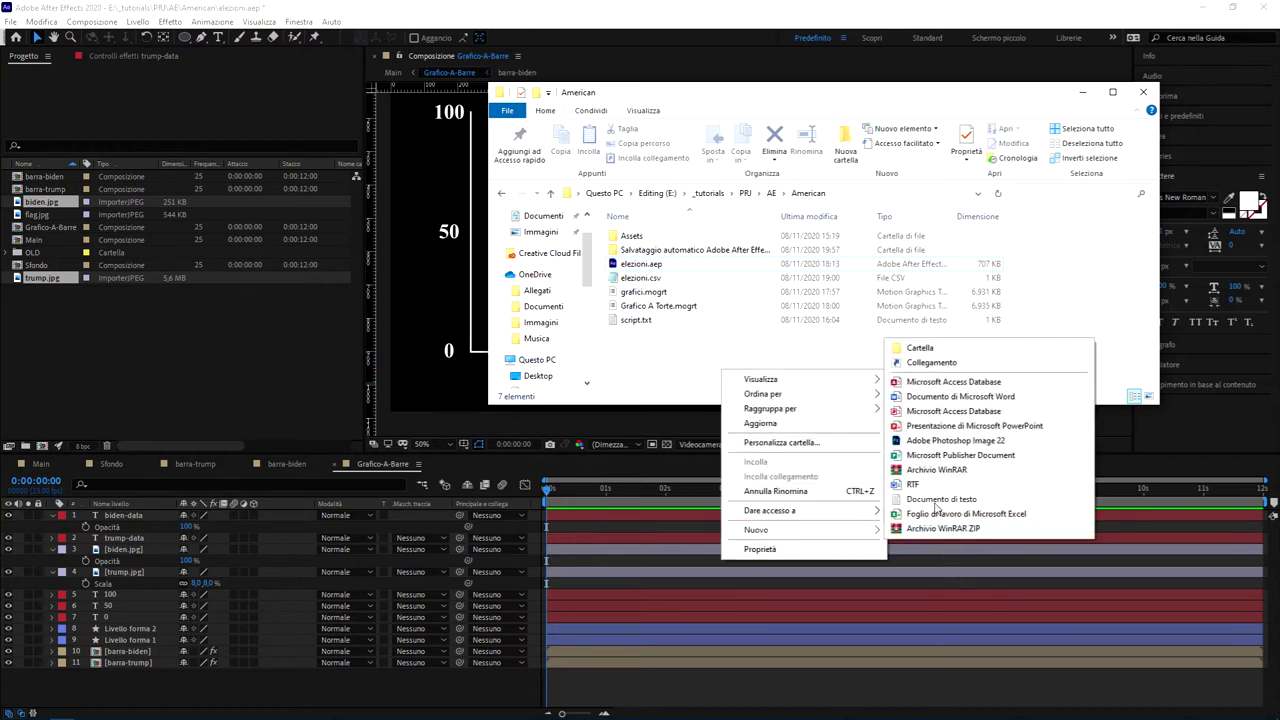
click(936, 502)
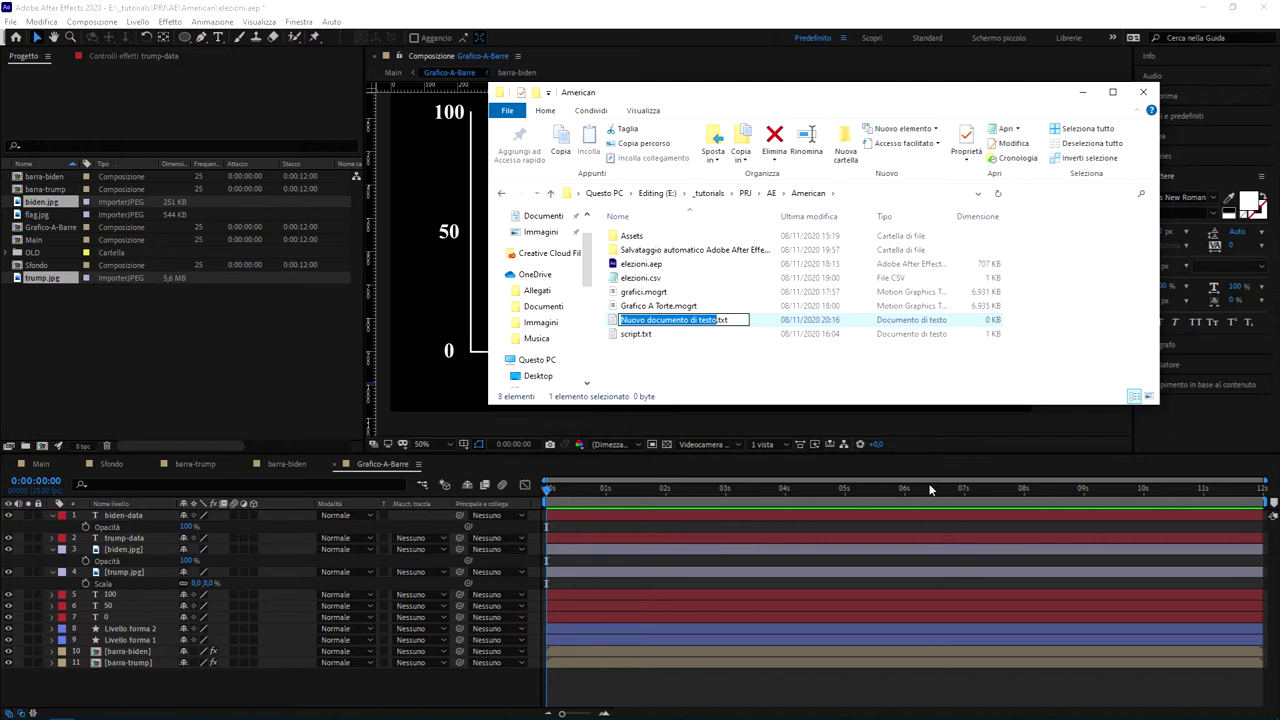
text(dati-elezione)
key(BackSpace)
key(BackSpace)
text(ni)
key(End)
key(BackSpace)
key(BackSpace)
key(BackSpace)
text(c)
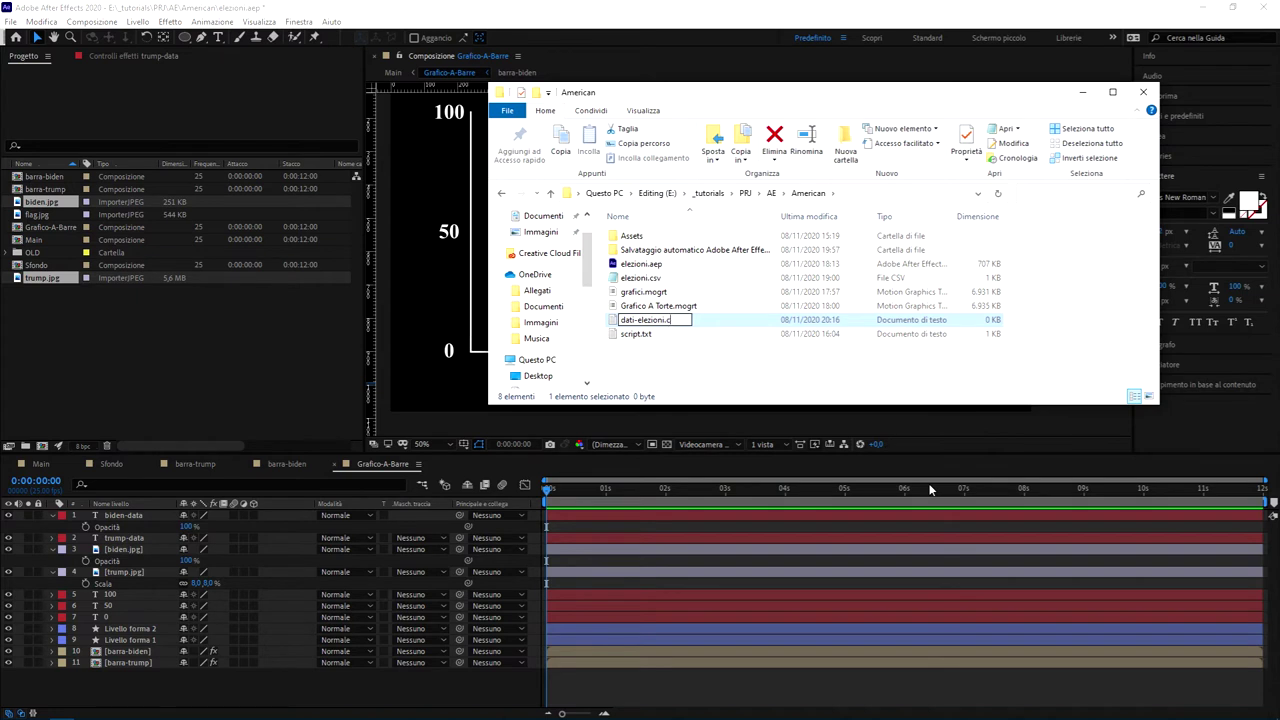
text(sv)
key(Return)
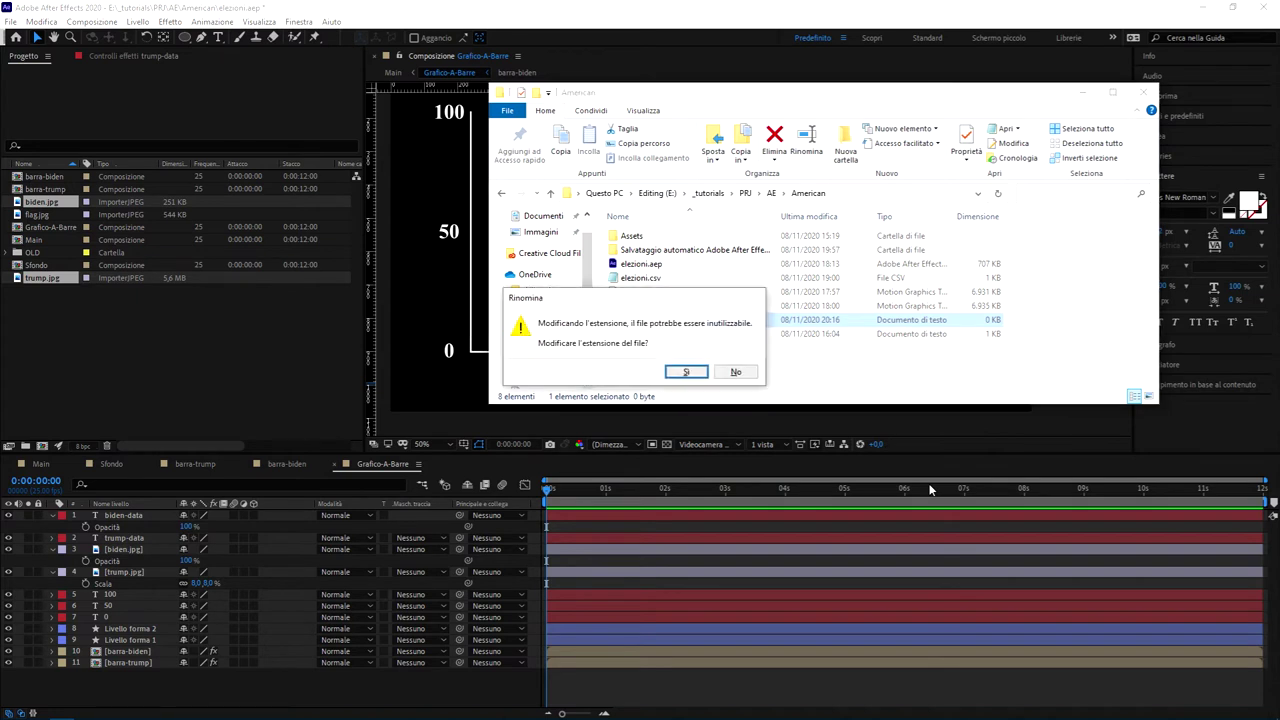
click(681, 371)
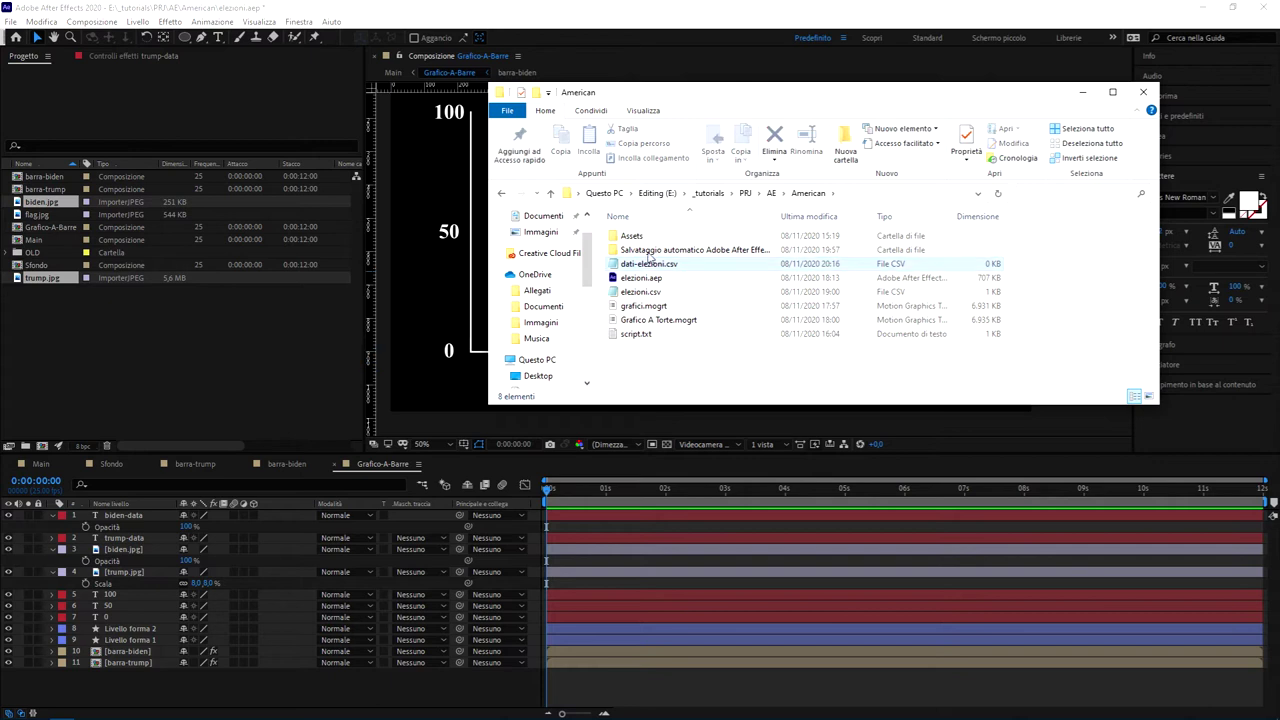
Open dati-elezioni.csv in Notepad, minimize Explorer and enlarge Notepad over the chart
double_click(688, 265)
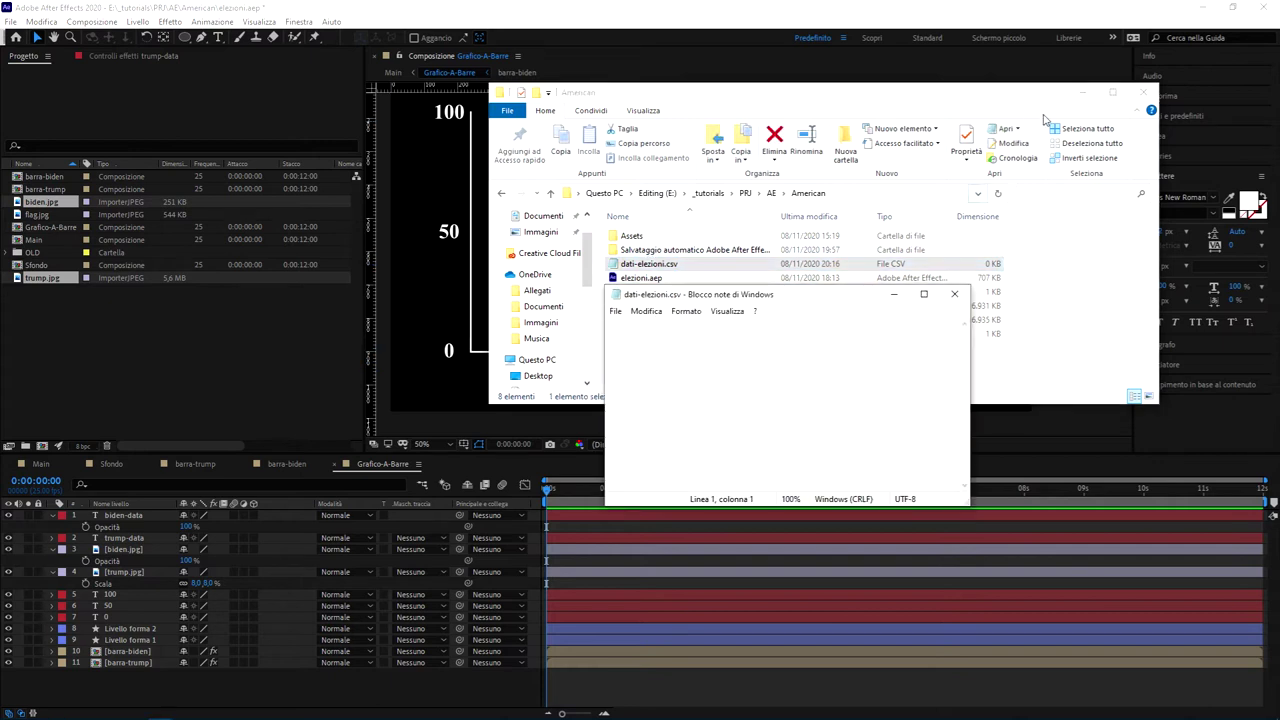
click(1083, 91)
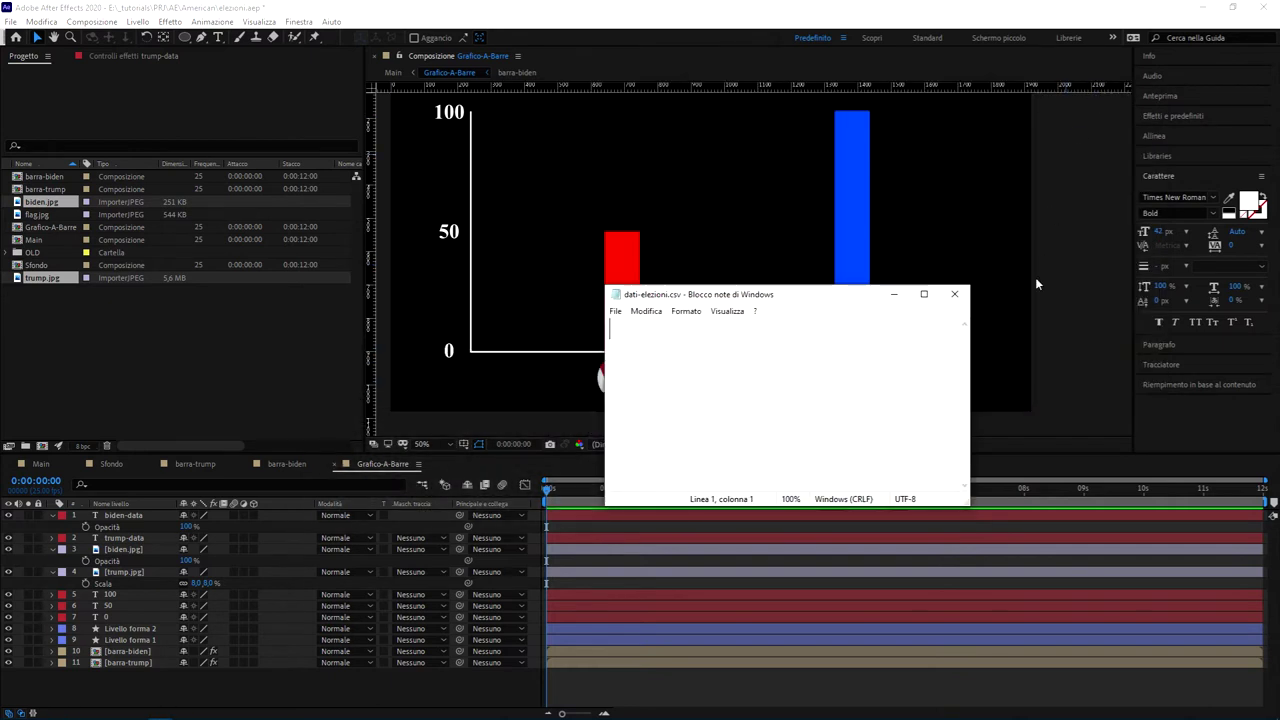
drag(807, 289, 801, 104)
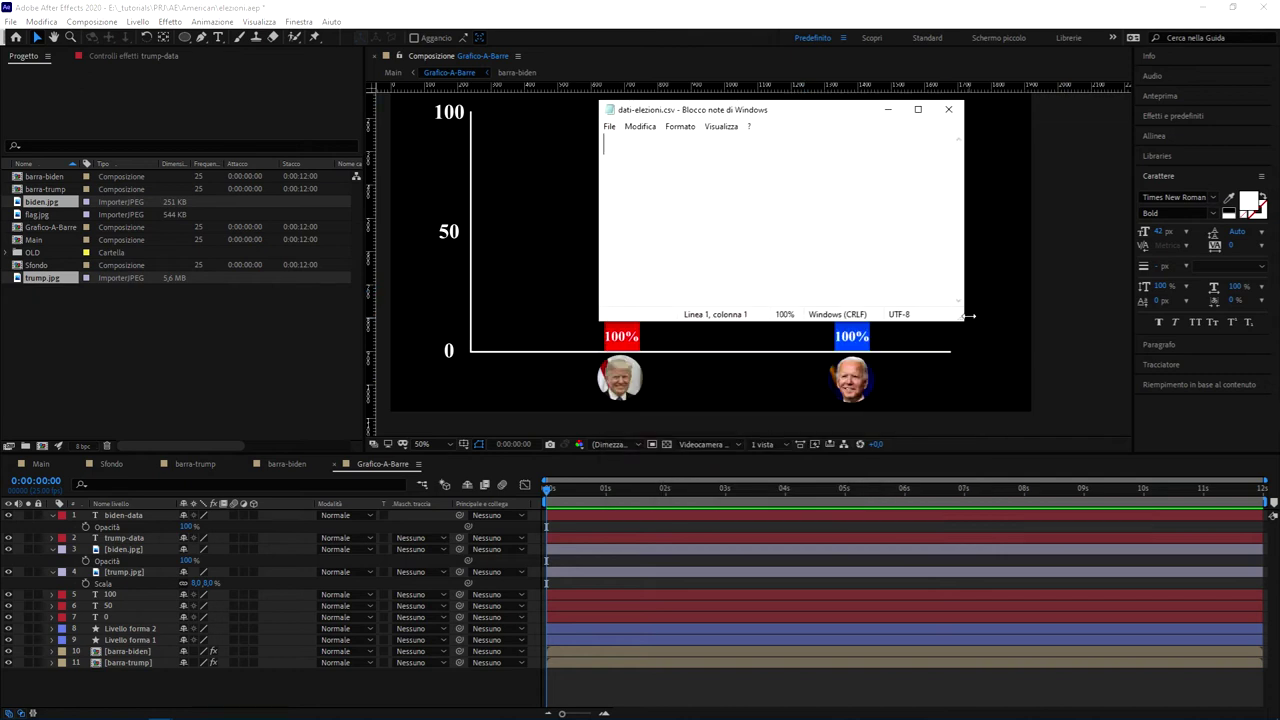
drag(963, 322, 1124, 370)
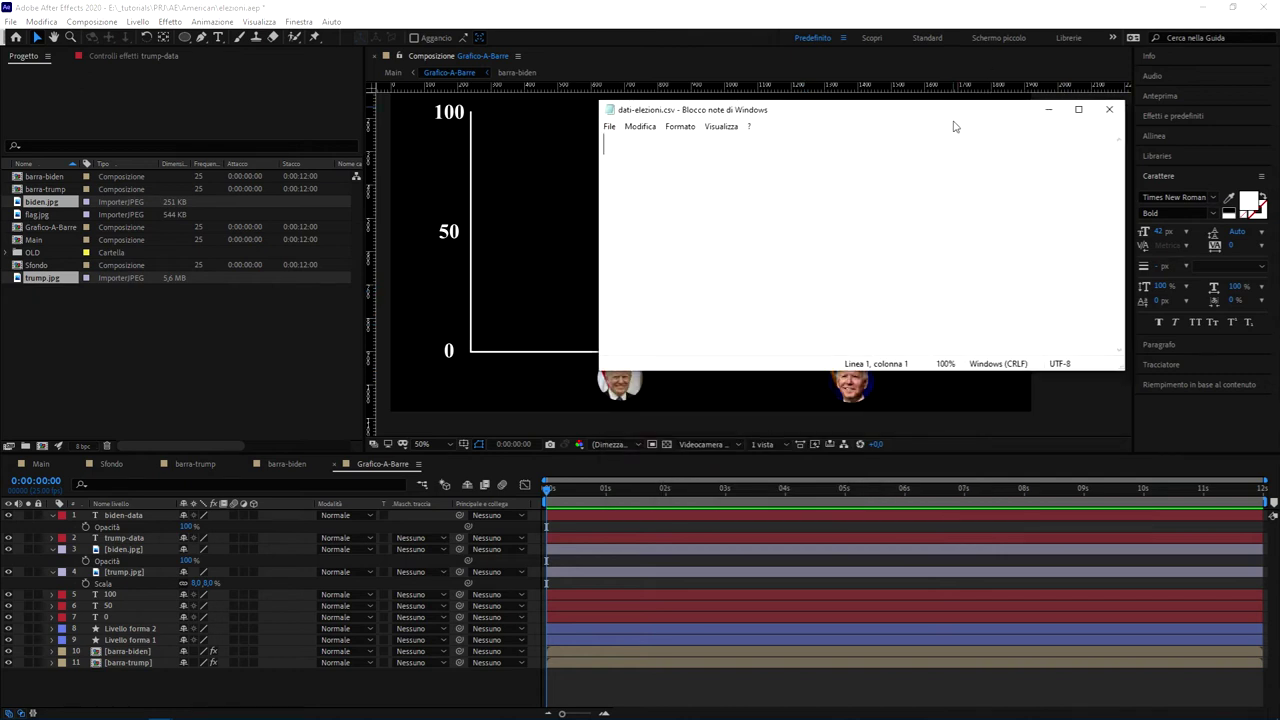
drag(957, 113, 926, 148)
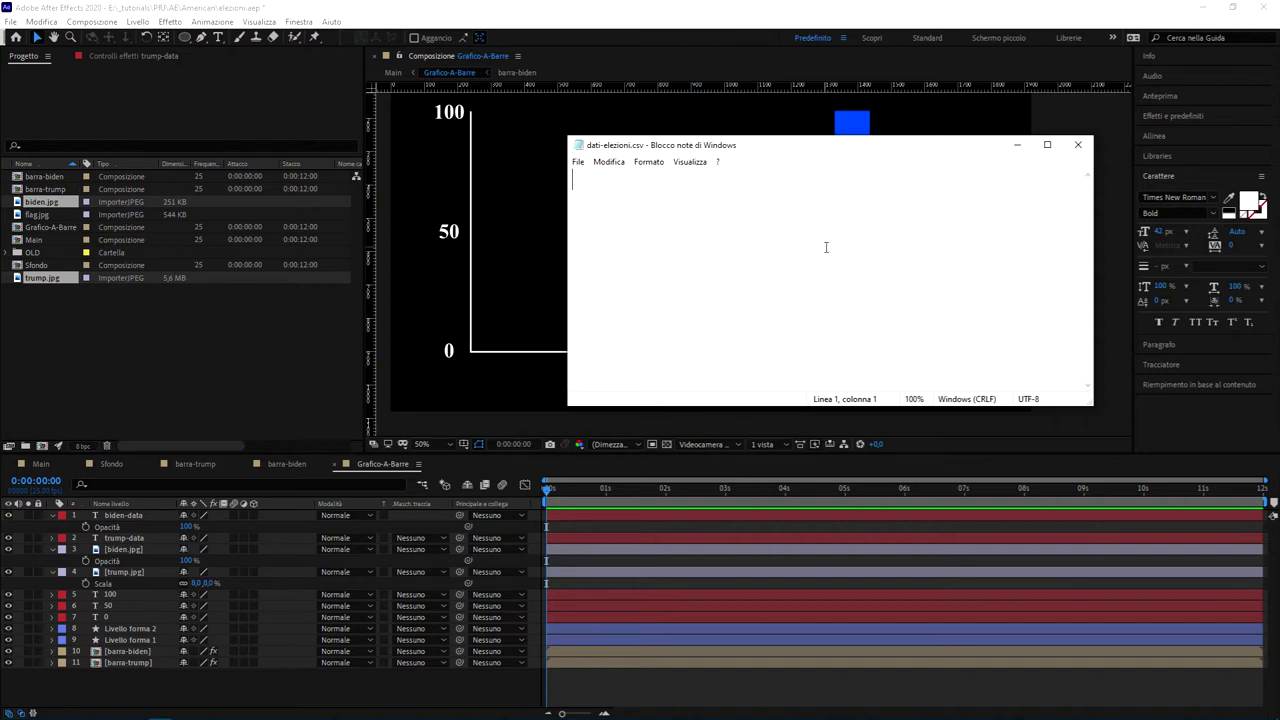
Type the header row Candidato,Percentuale, pointing out each field and the separating comma
text(Candidato,)
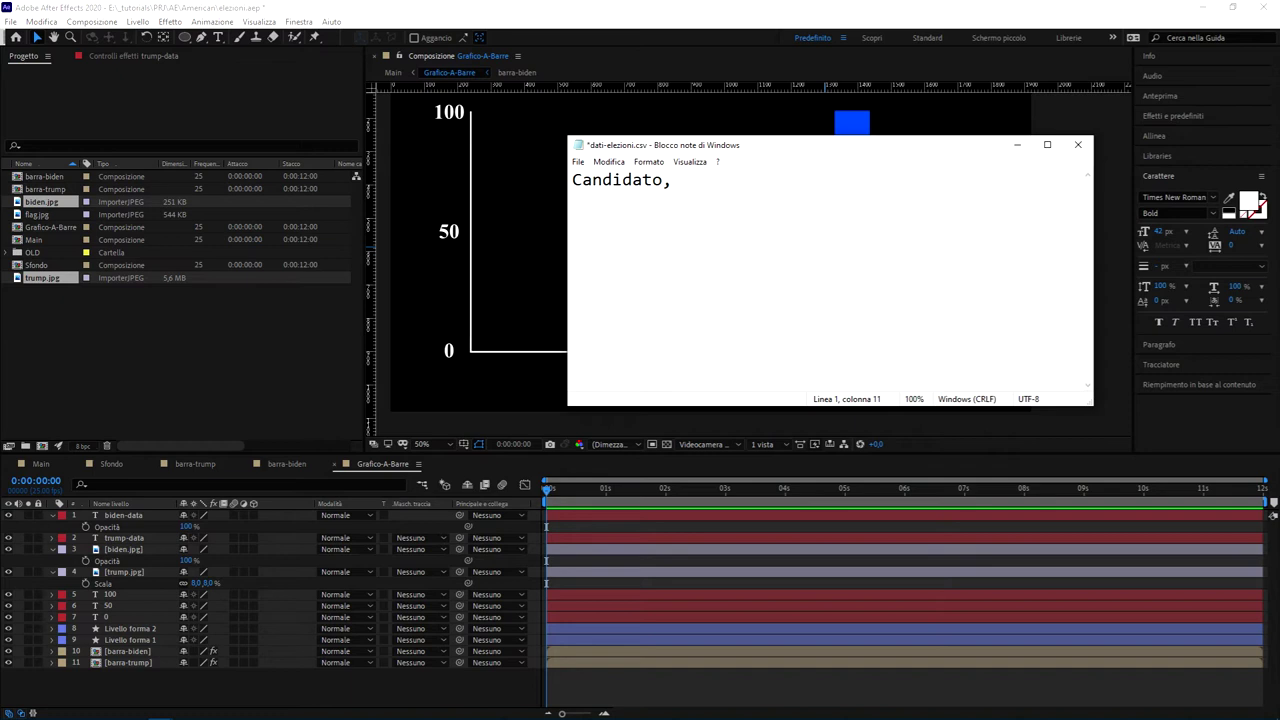
text(Percentuale)
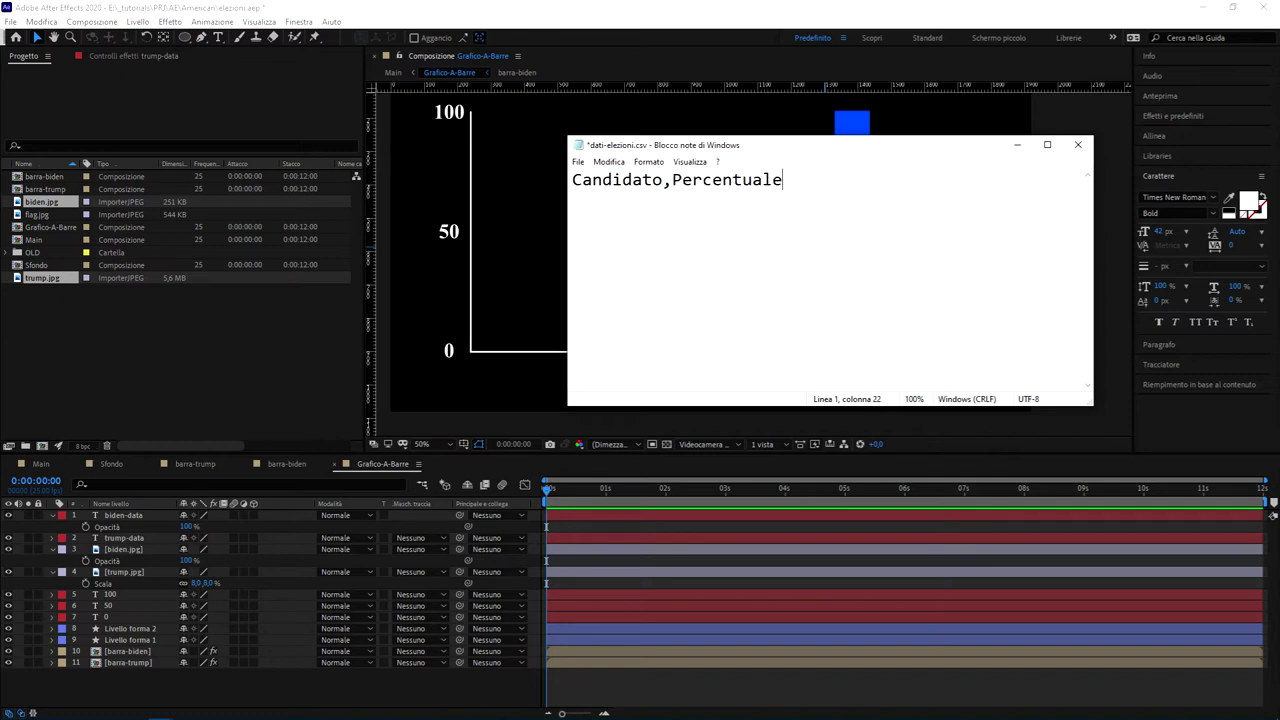
click(631, 180)
click(622, 180)
click(765, 180)
click(622, 180)
click(665, 180)
click(671, 180)
key(Return)
Enter the data rows Biden,40 and Trump,60
text(Bidemn)
key(BackSpace)
key(BackSpace)
text(nn)
key(BackSpace)
text(40 )
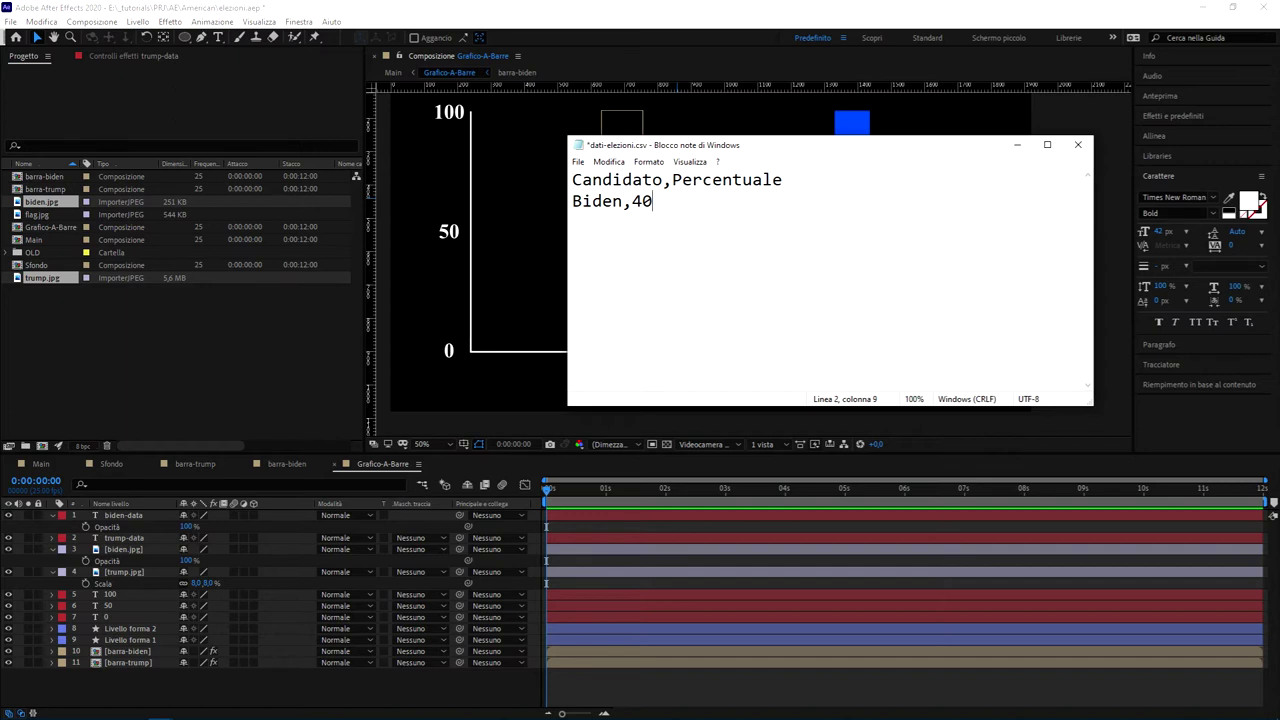
text(Trump,)
text(60)
Highlight the header, Biden,40 and Trump,60 rows in turn to review the data
drag(784, 181, 572, 181)
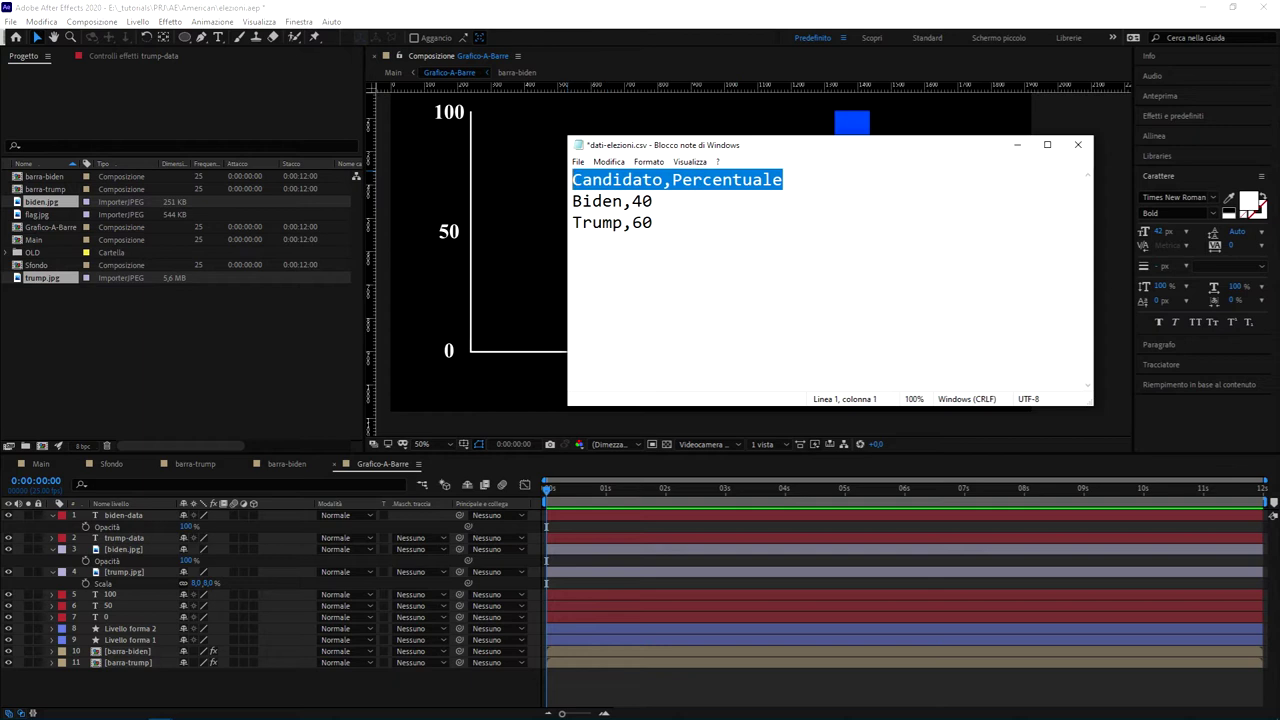
drag(720, 237, 572, 201)
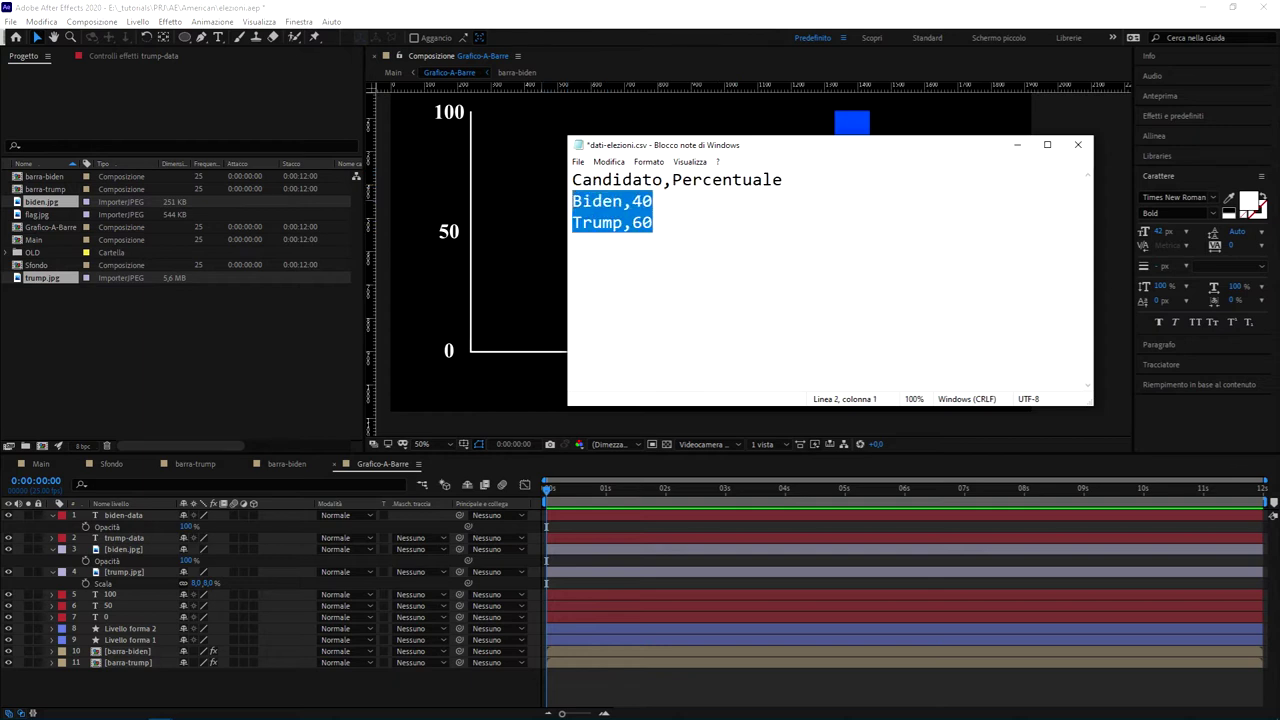
click(730, 226)
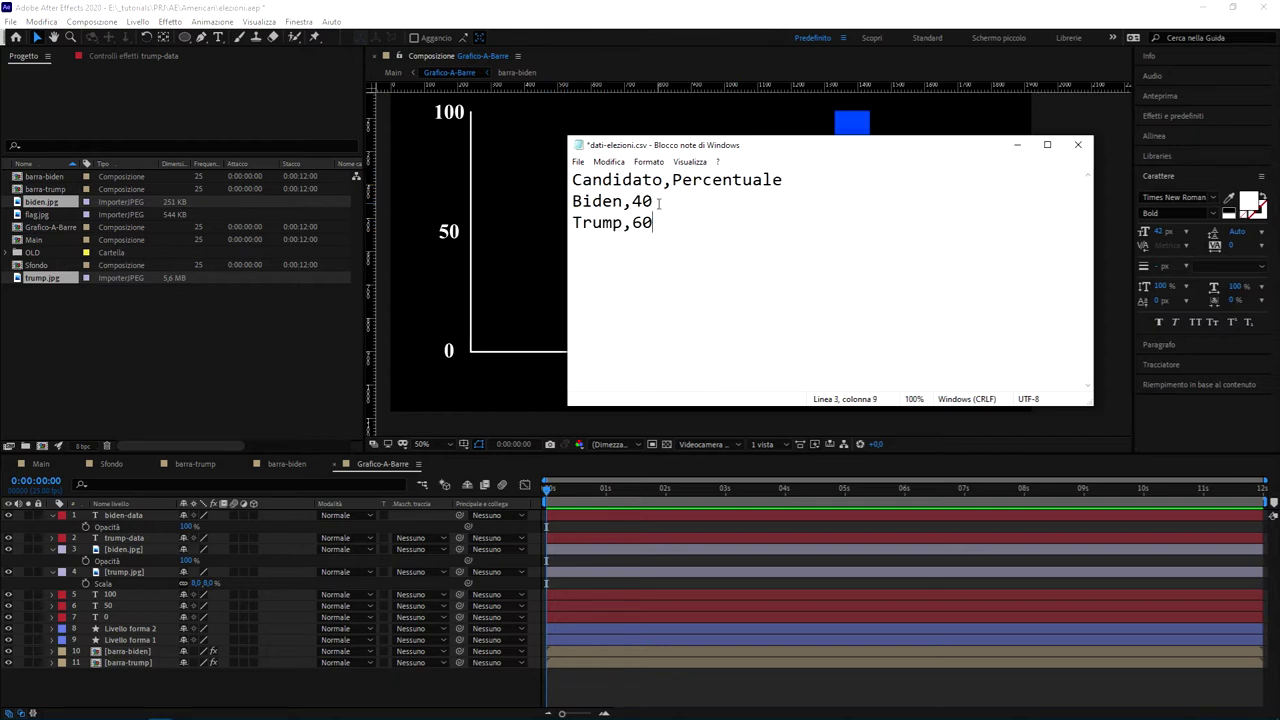
drag(654, 201, 572, 201)
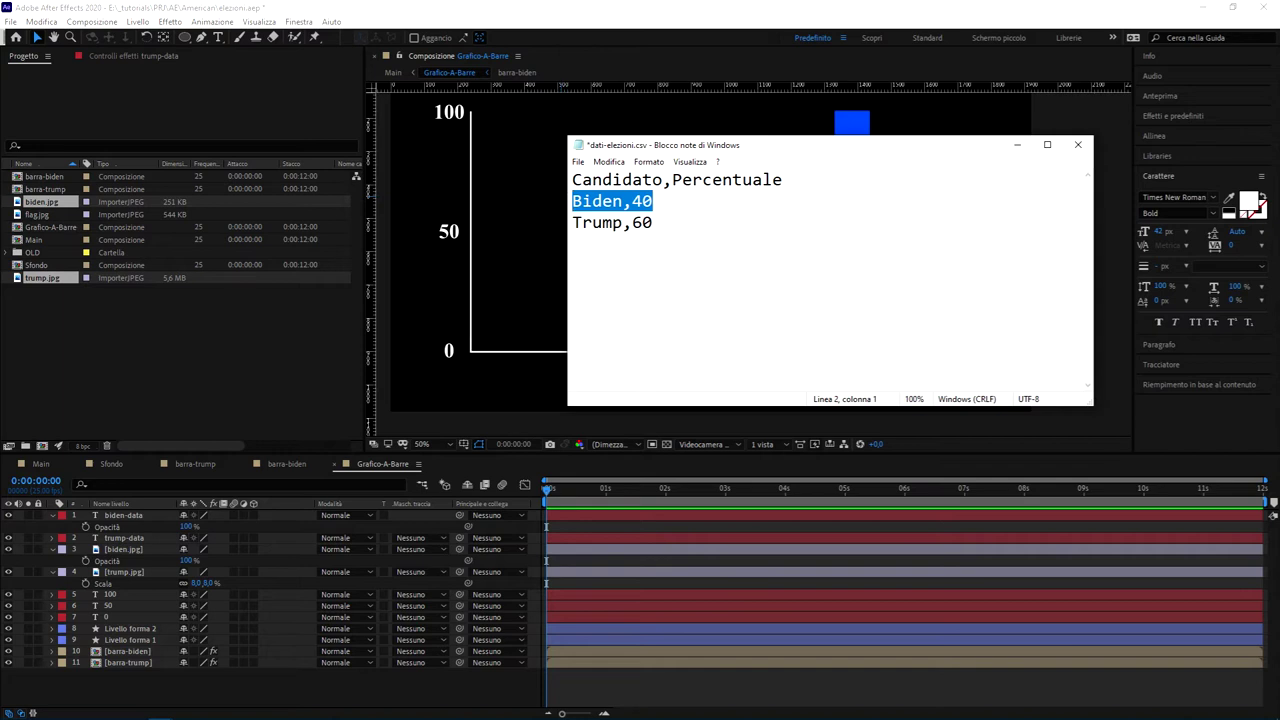
click(688, 224)
drag(690, 223, 543, 233)
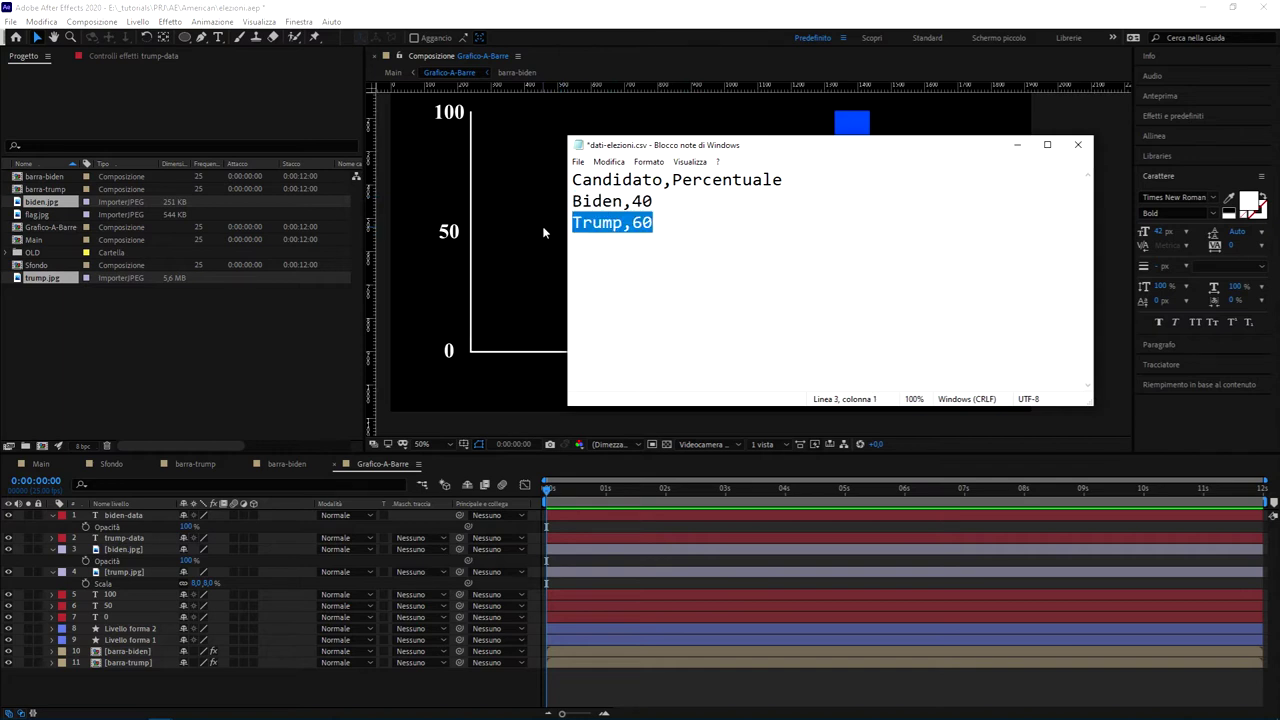
click(661, 222)
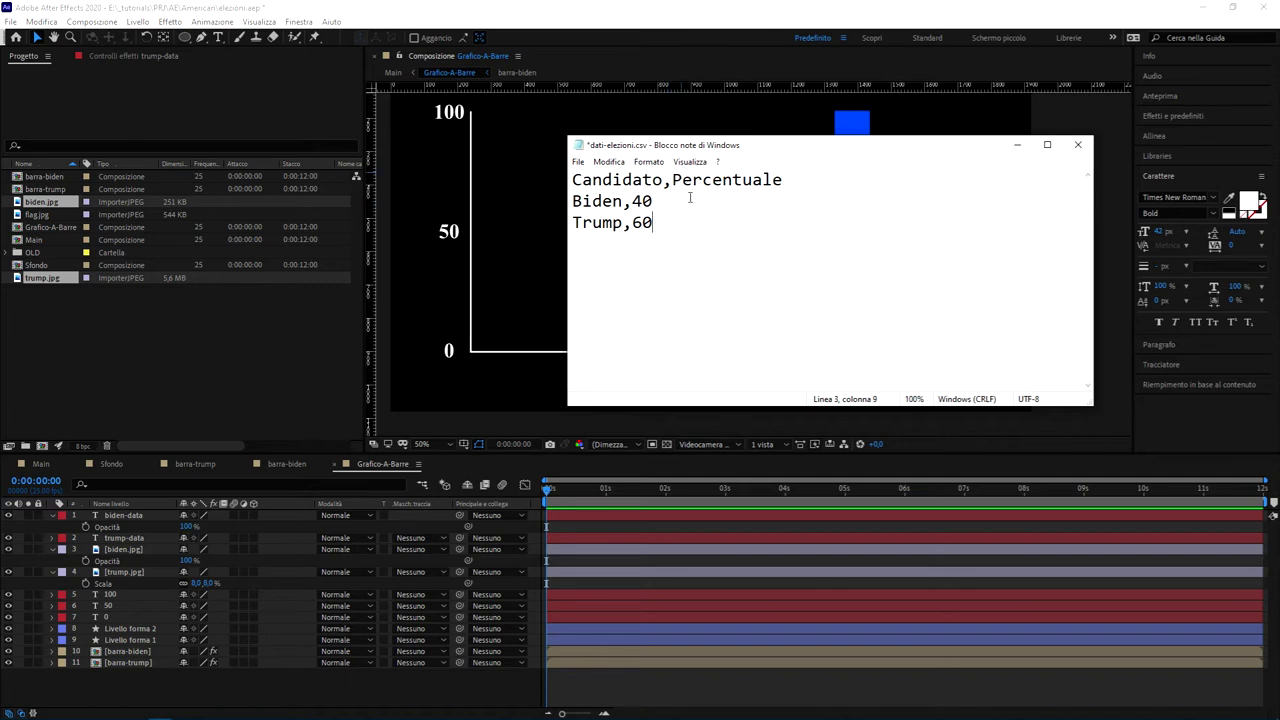
Save dati-elezioni.csv and reopen the American folder showing the saved file
drag(787, 145, 831, 164)
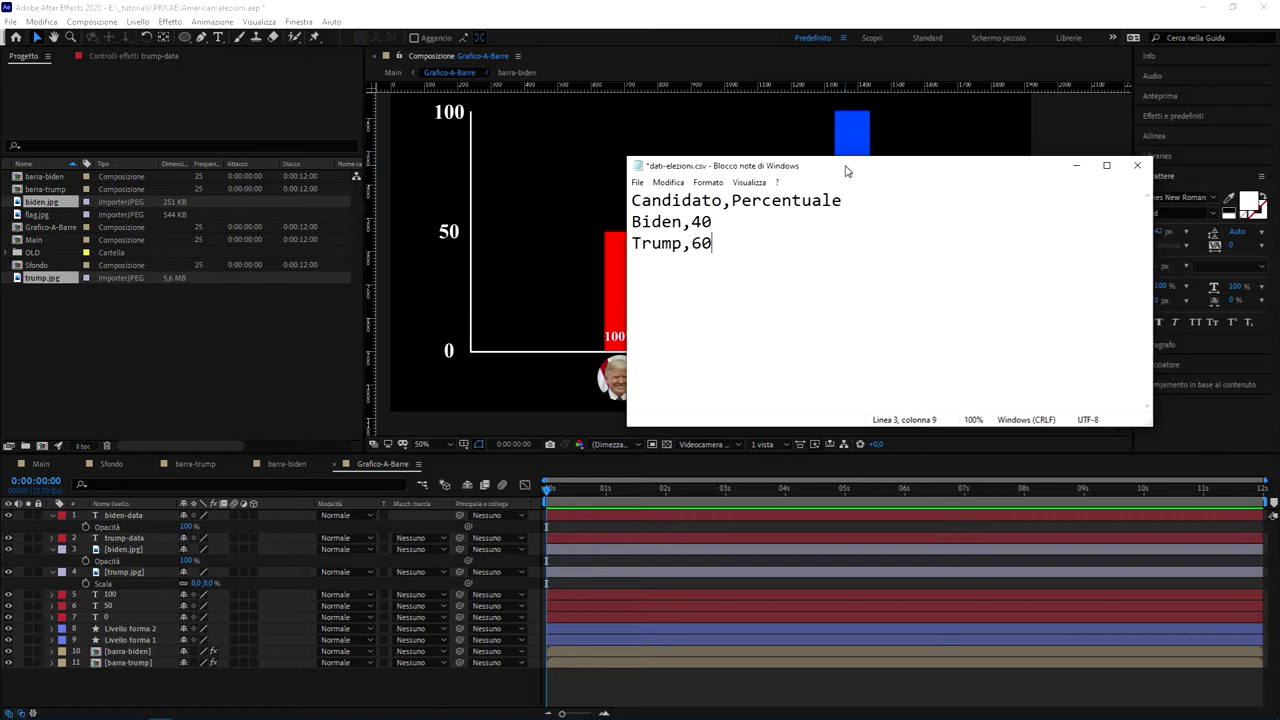
click(621, 180)
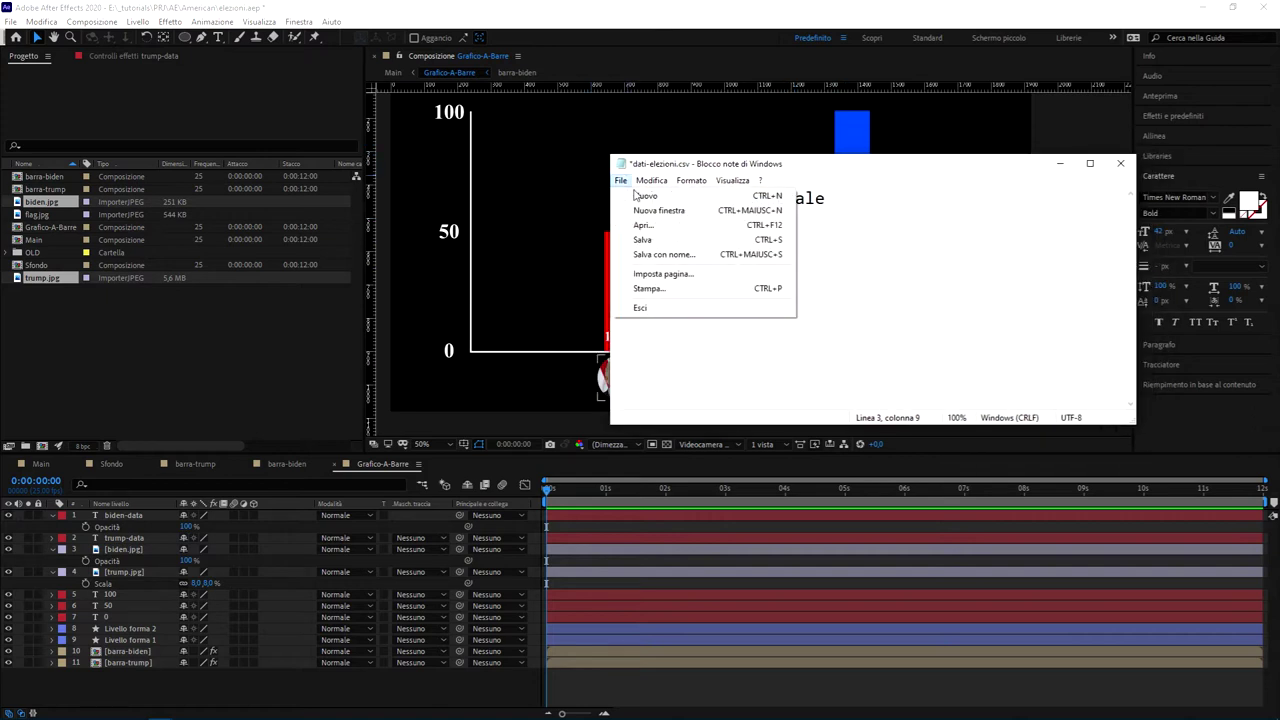
click(687, 240)
click(372, 168)
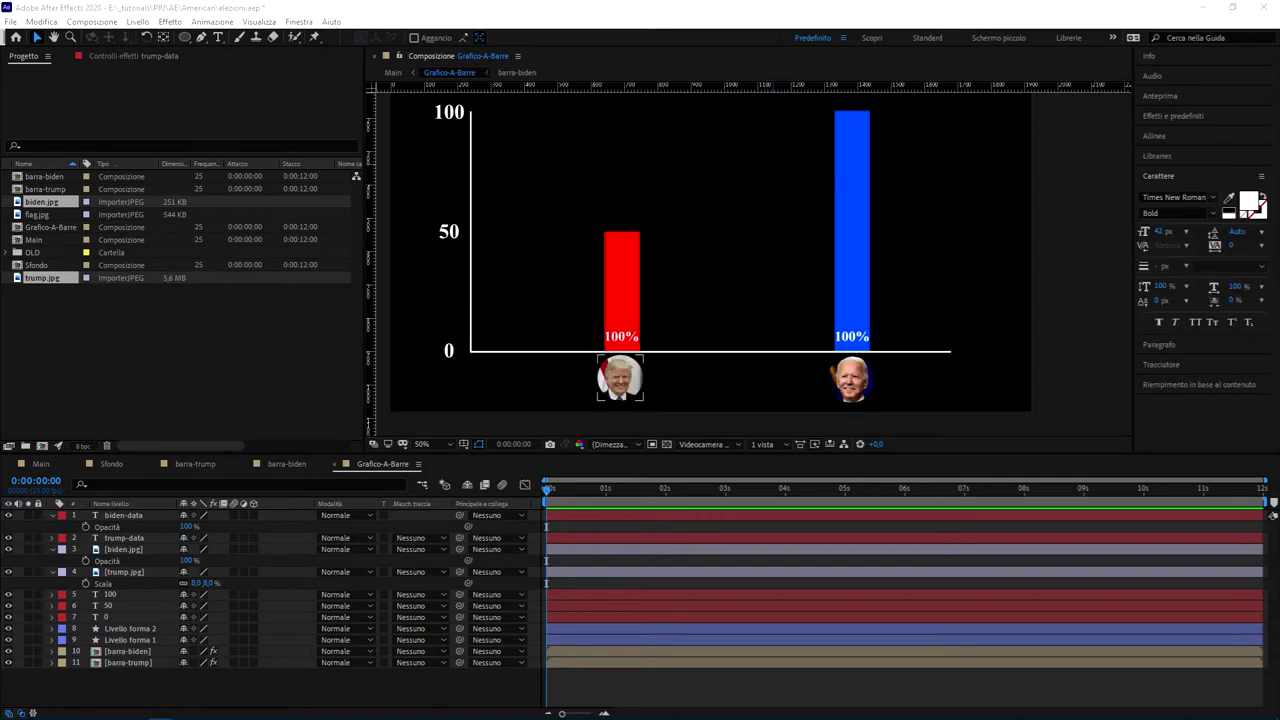
click(61, 714)
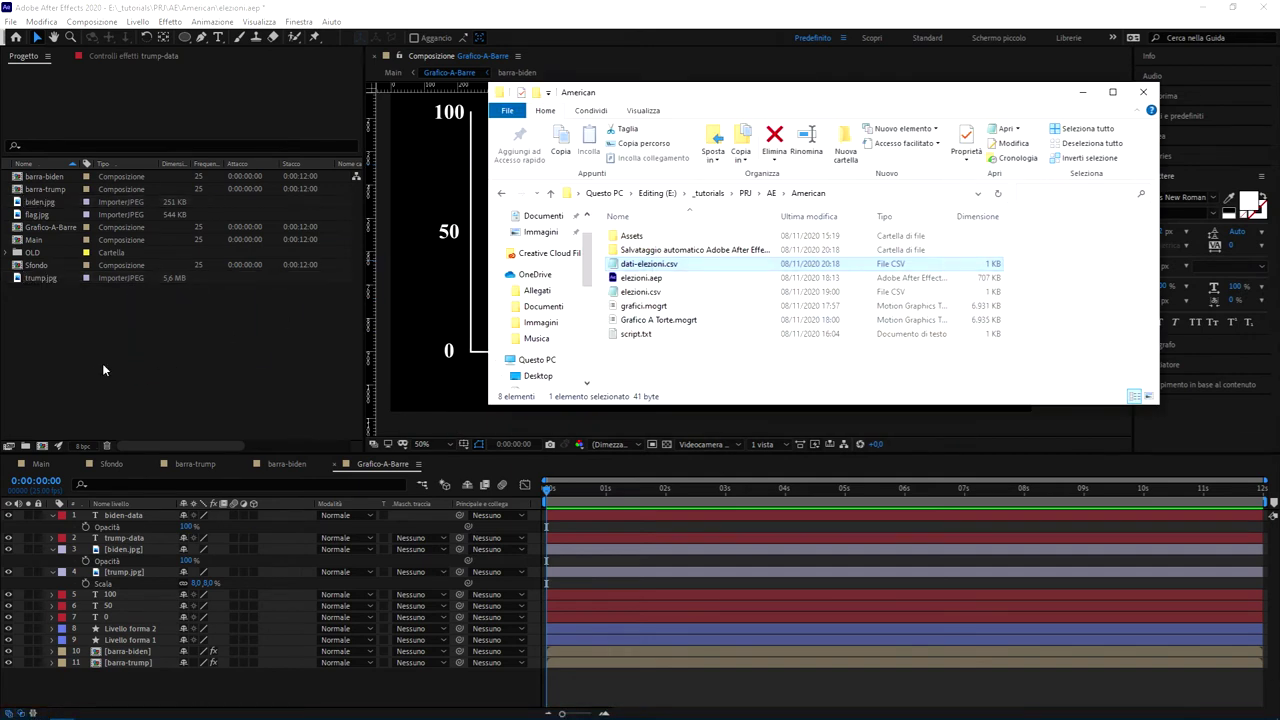
Import dati-elezioni.csv into the project and deselect all timeline layers
drag(649, 263, 102, 363)
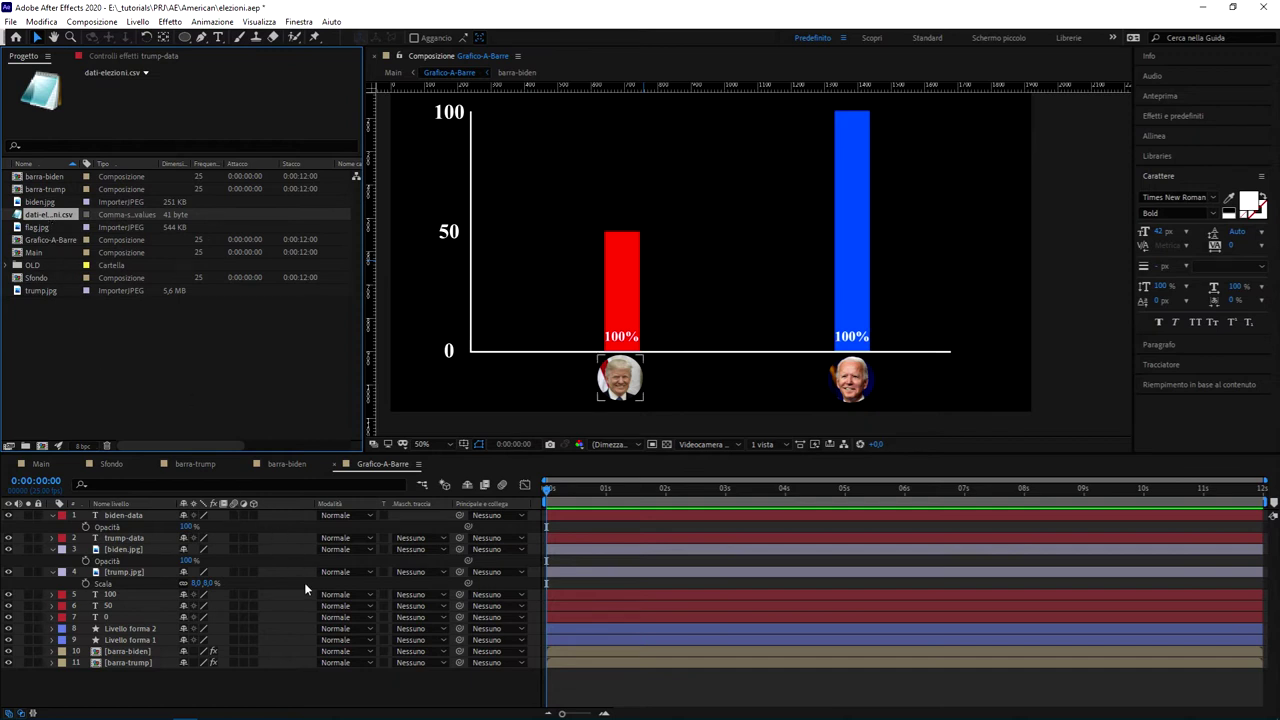
key(ctrl+a)
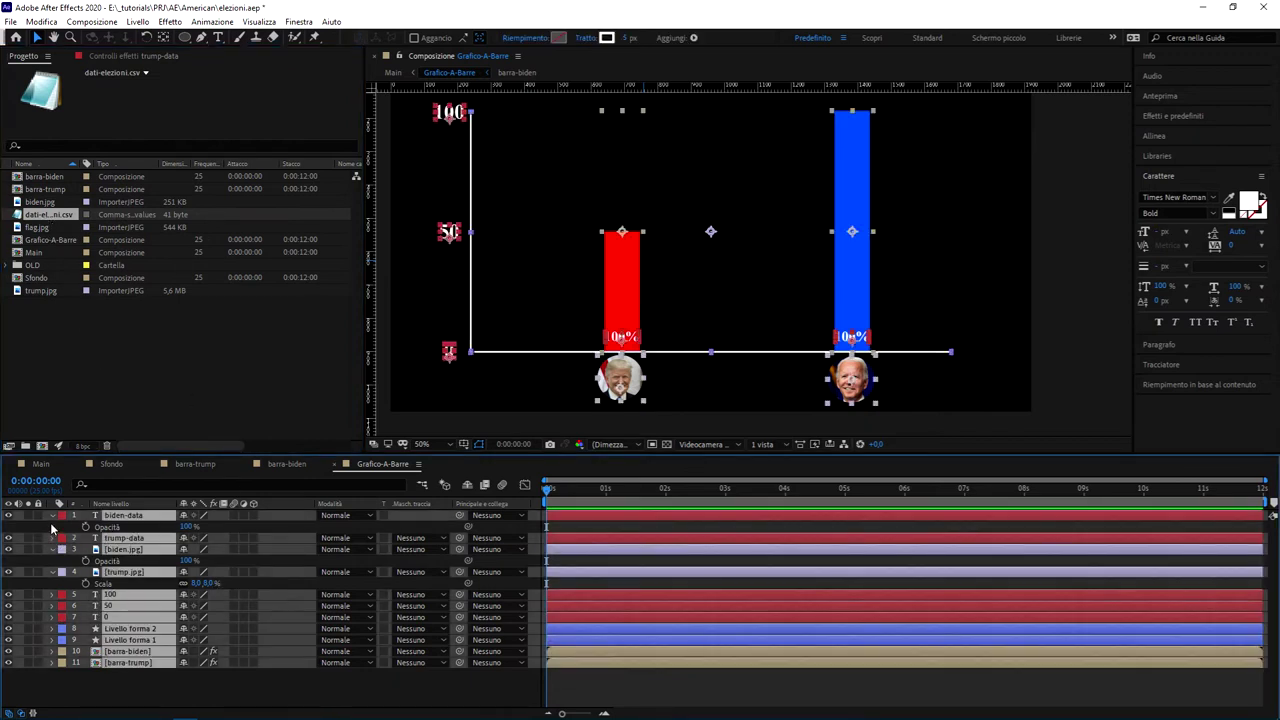
click(52, 517)
click(186, 640)
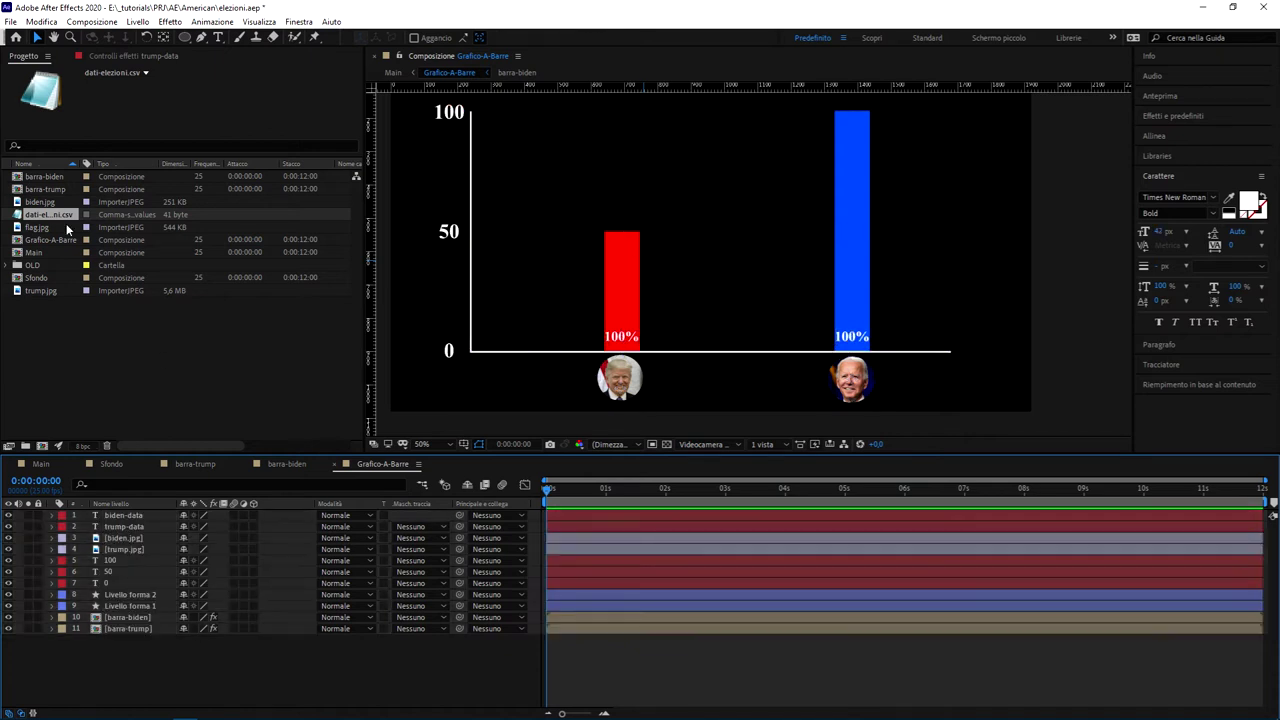
Add dati-elezioni.csv to the Grafico-A-Barre timeline and expand its Dati fields
drag(51, 215, 128, 648)
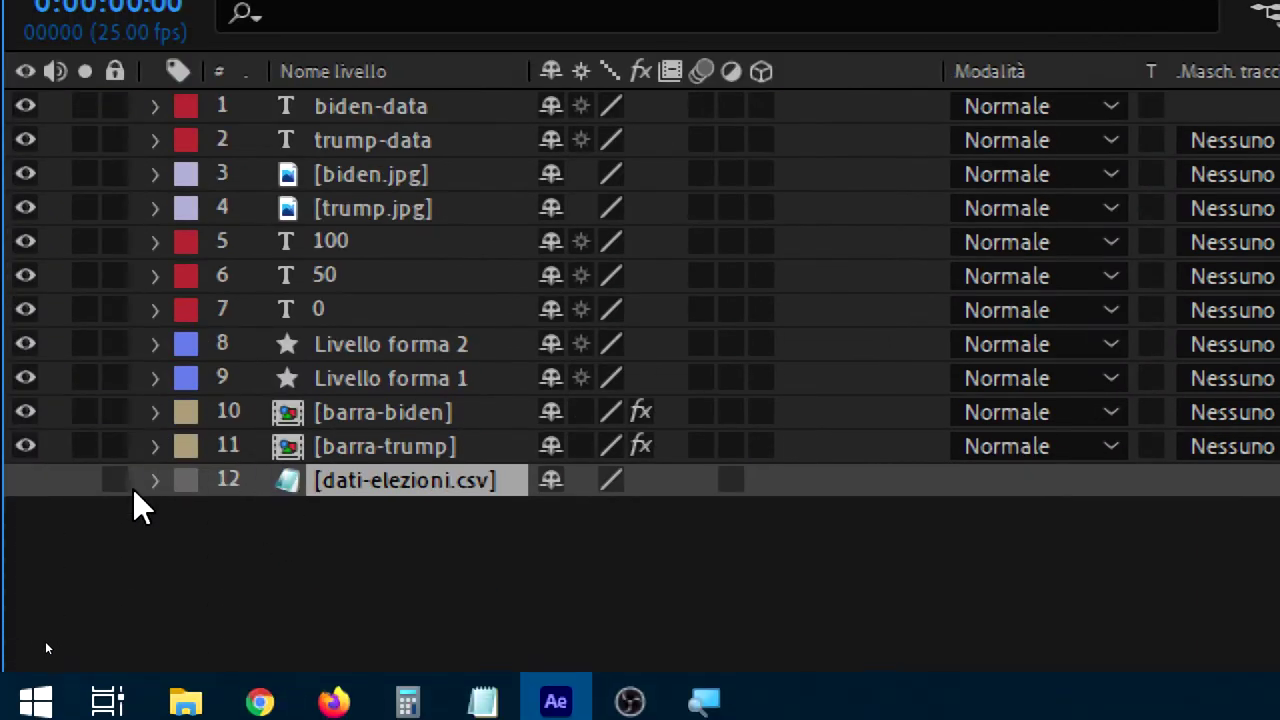
click(155, 480)
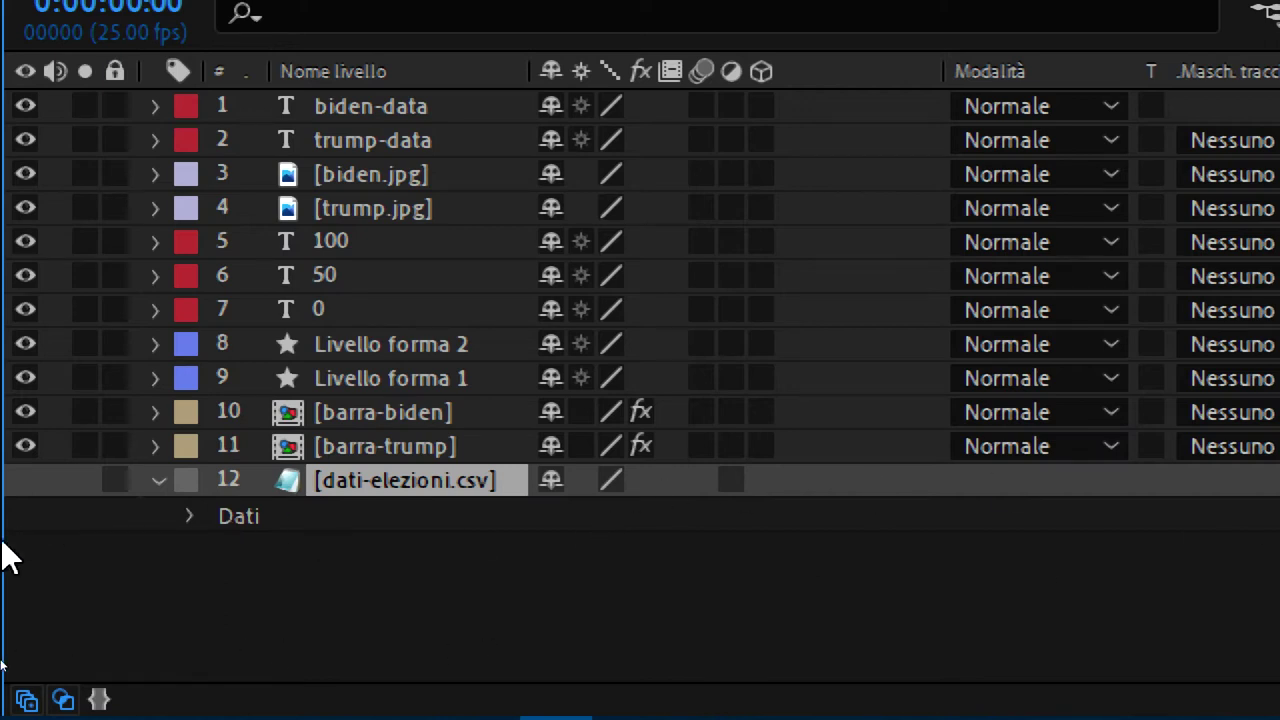
click(189, 516)
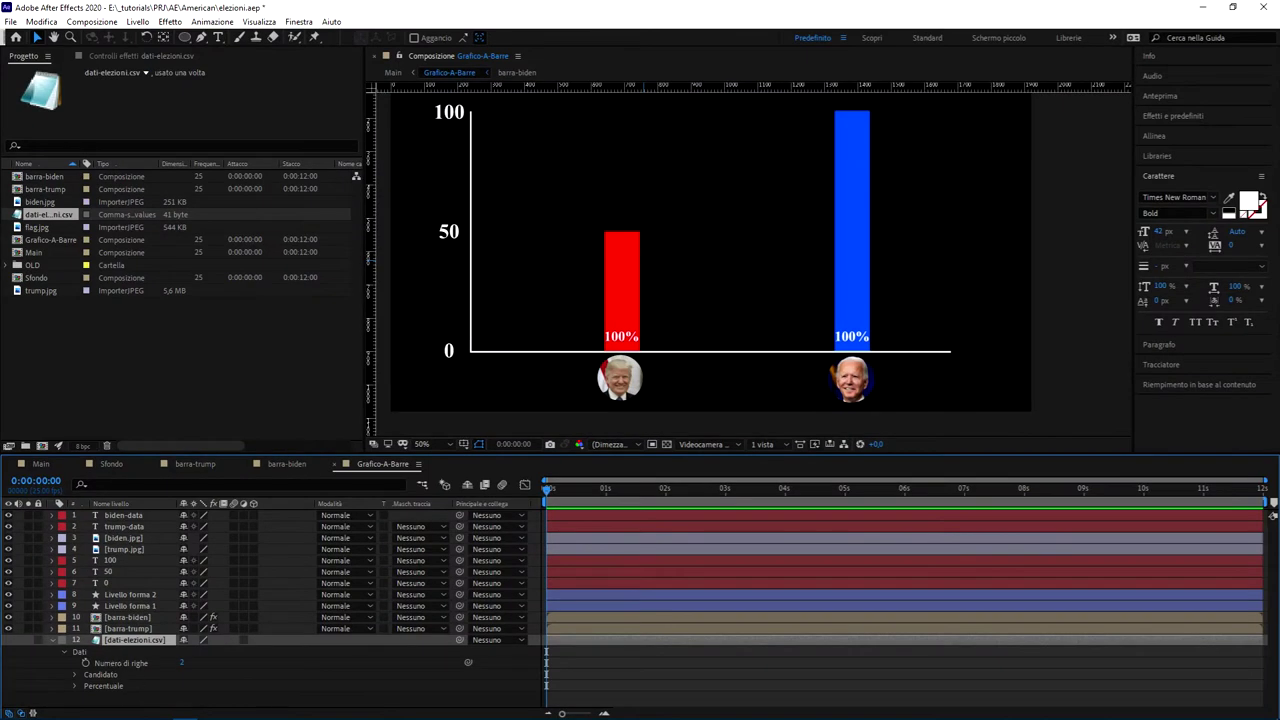
click(74, 711)
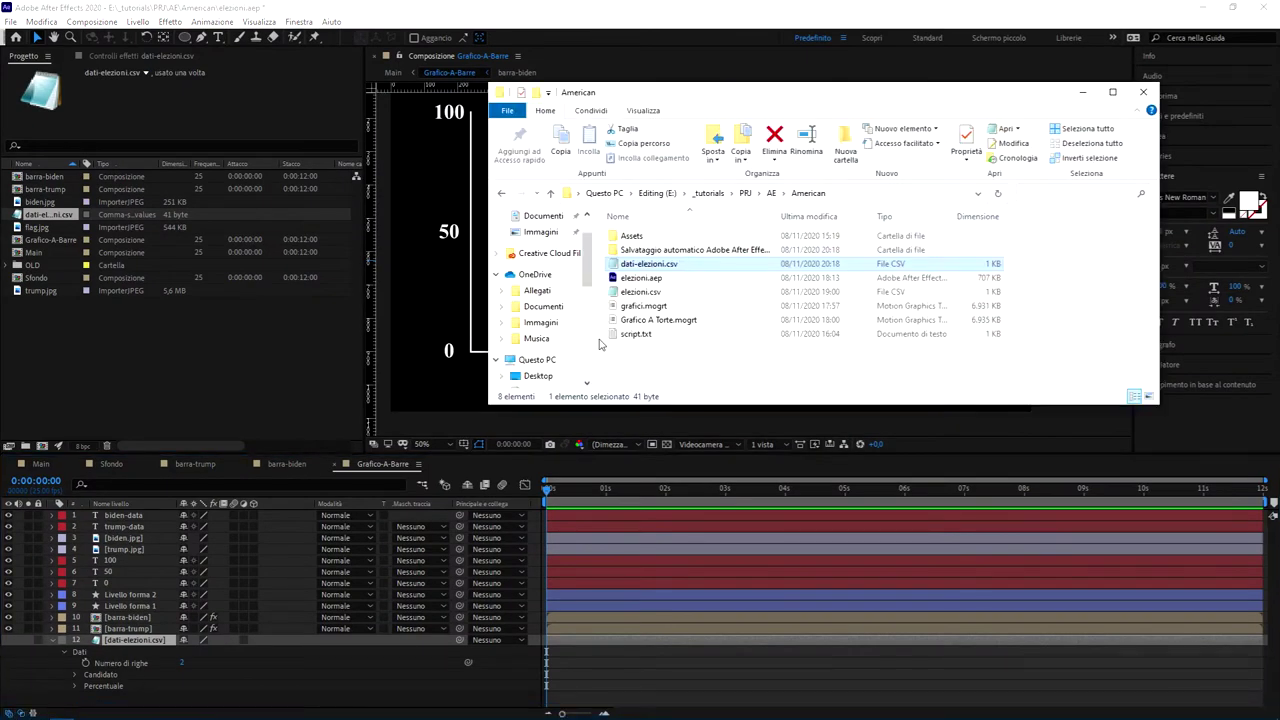
click(165, 712)
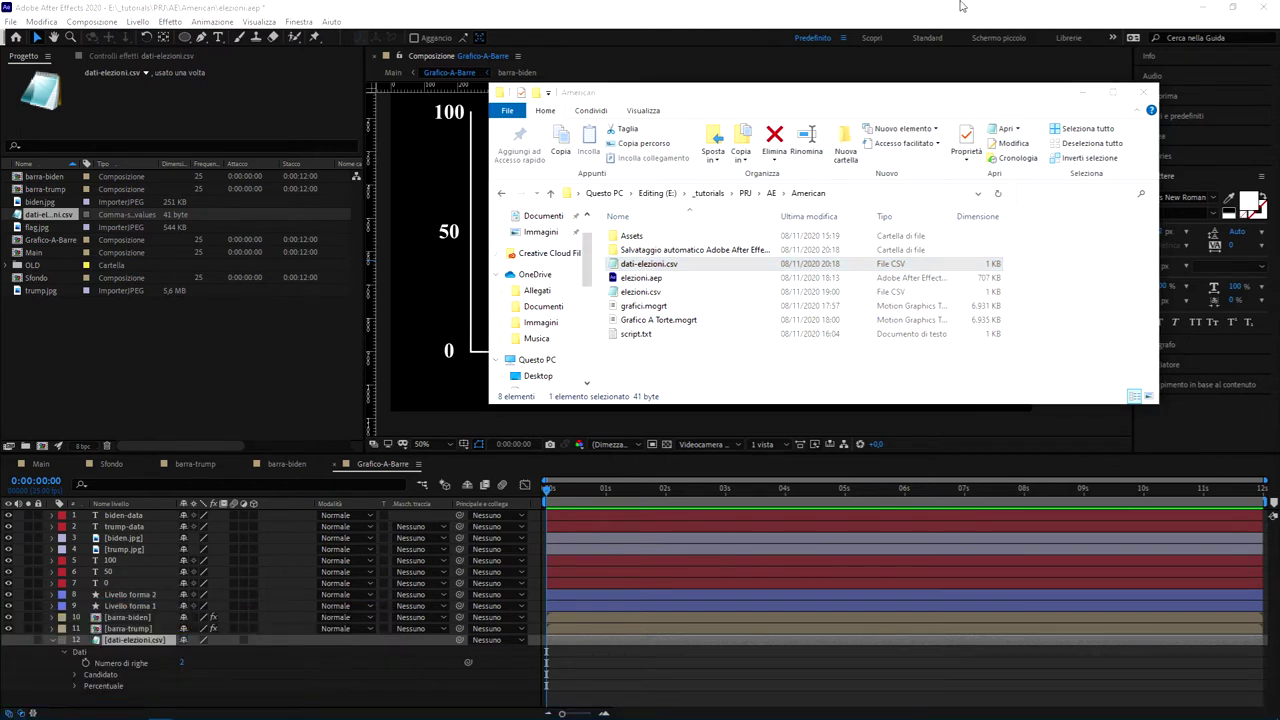
click(1080, 92)
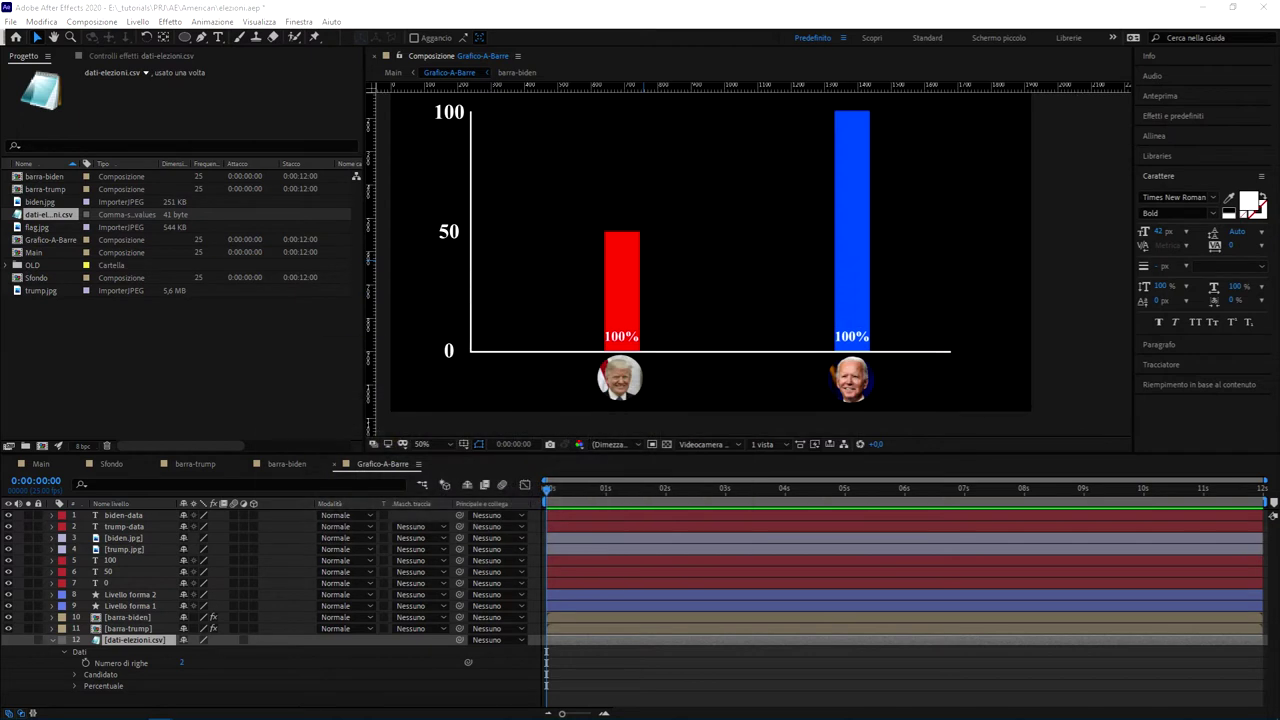
key(alt+Tab)
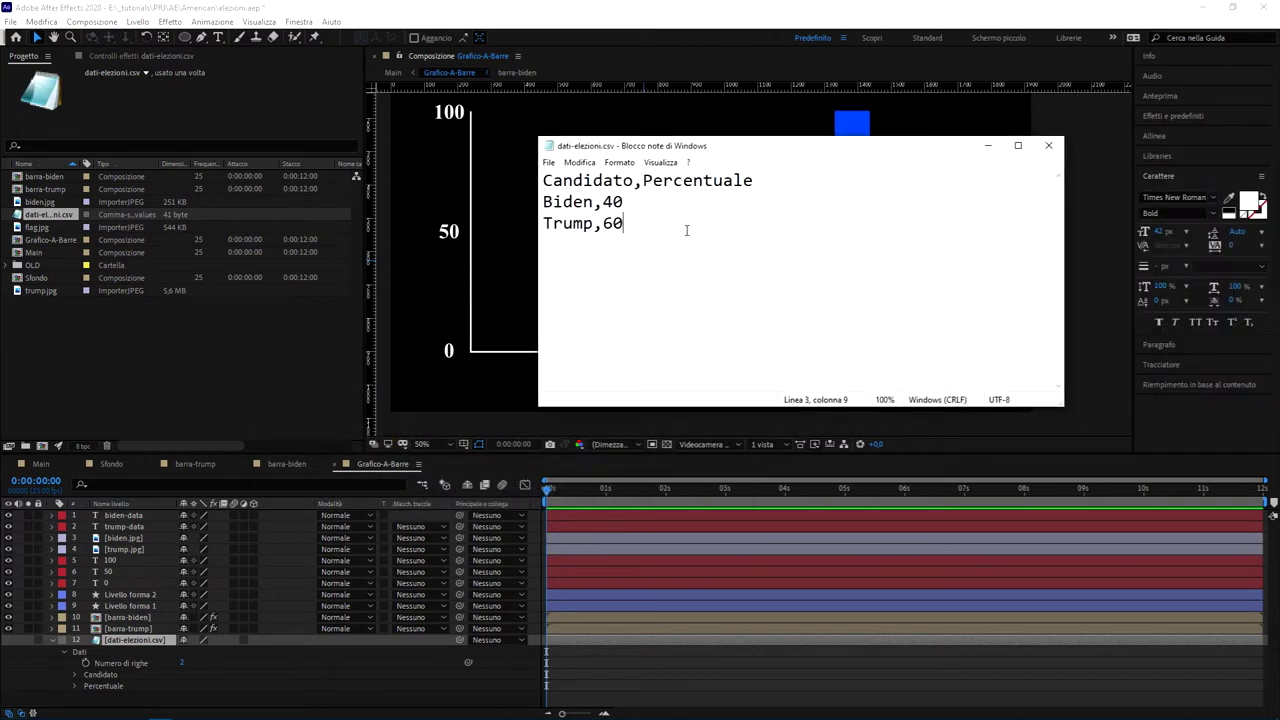
mouse_move(660, 232)
mouse_down()
mouse_move(544, 202)
mouse_move(543, 180)
mouse_up()
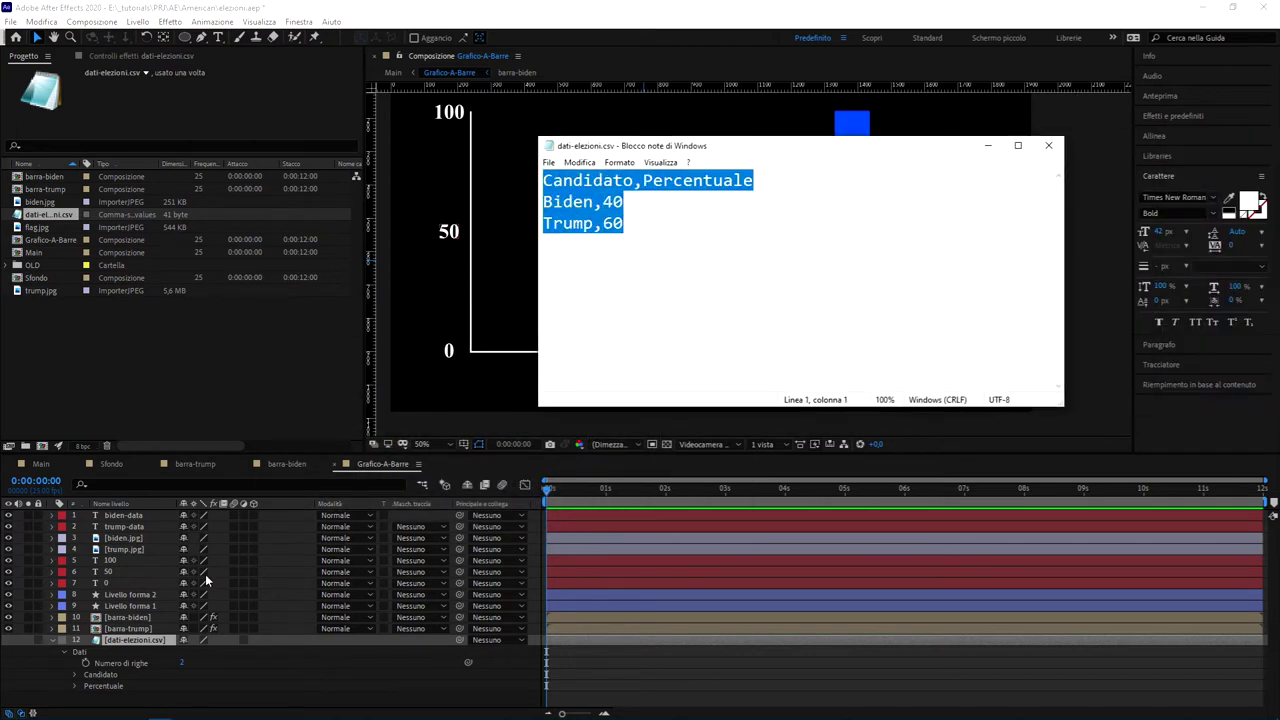
click(654, 262)
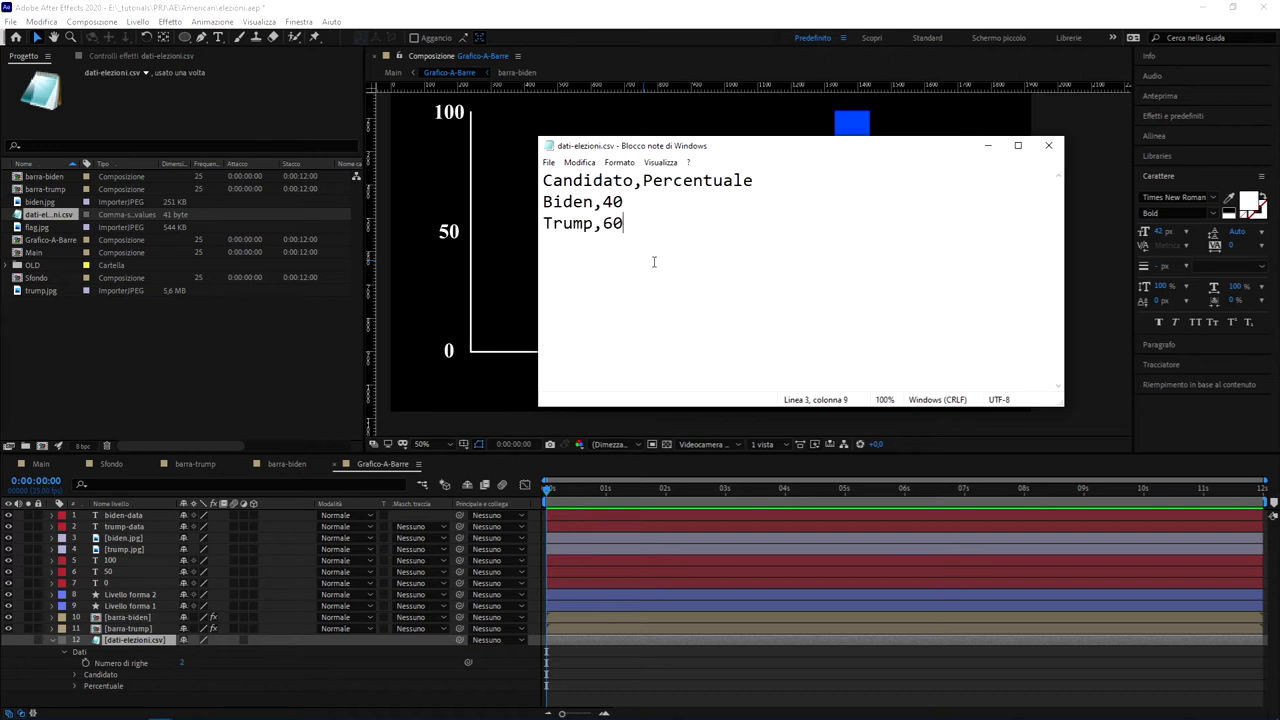
drag(762, 183, 543, 181)
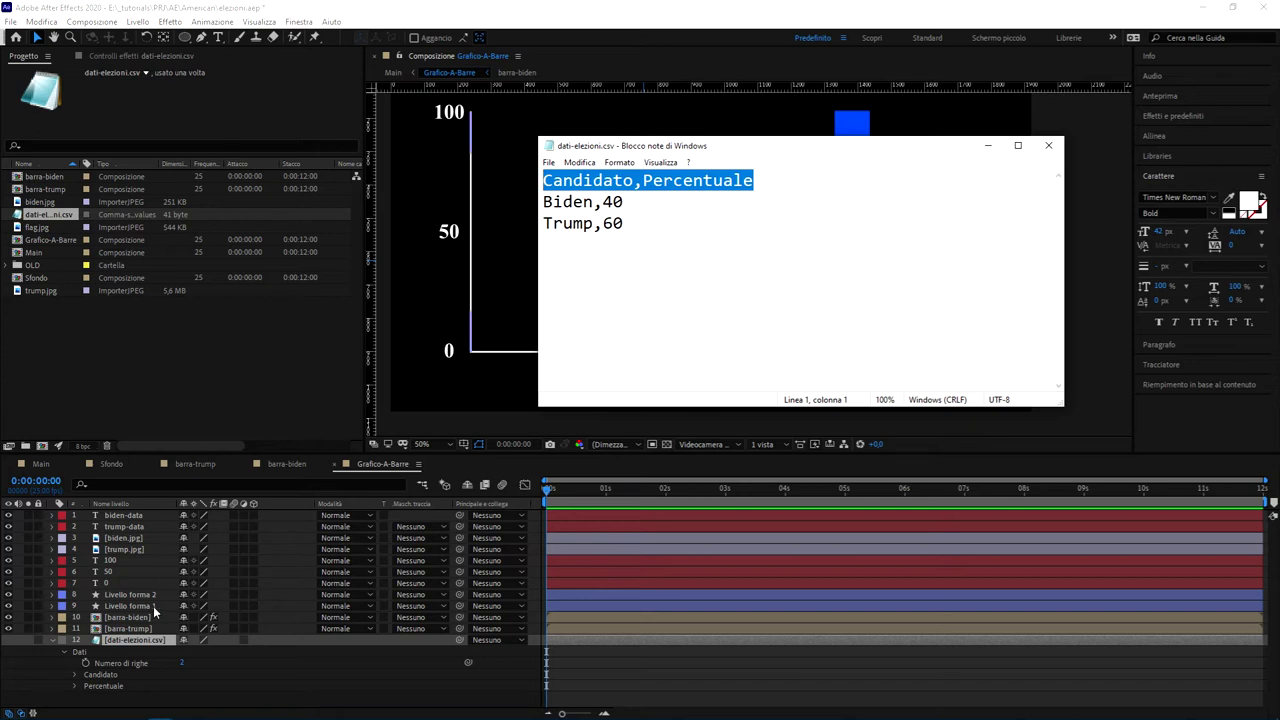
click(126, 641)
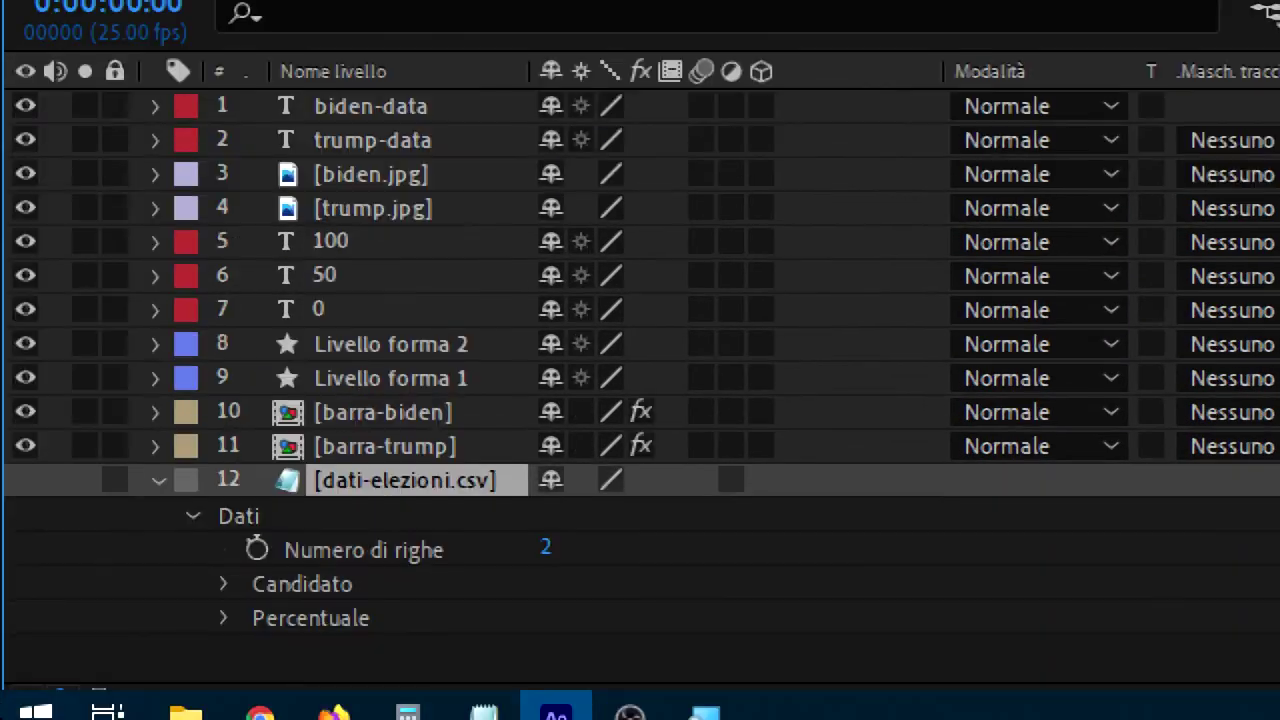
click(312, 584)
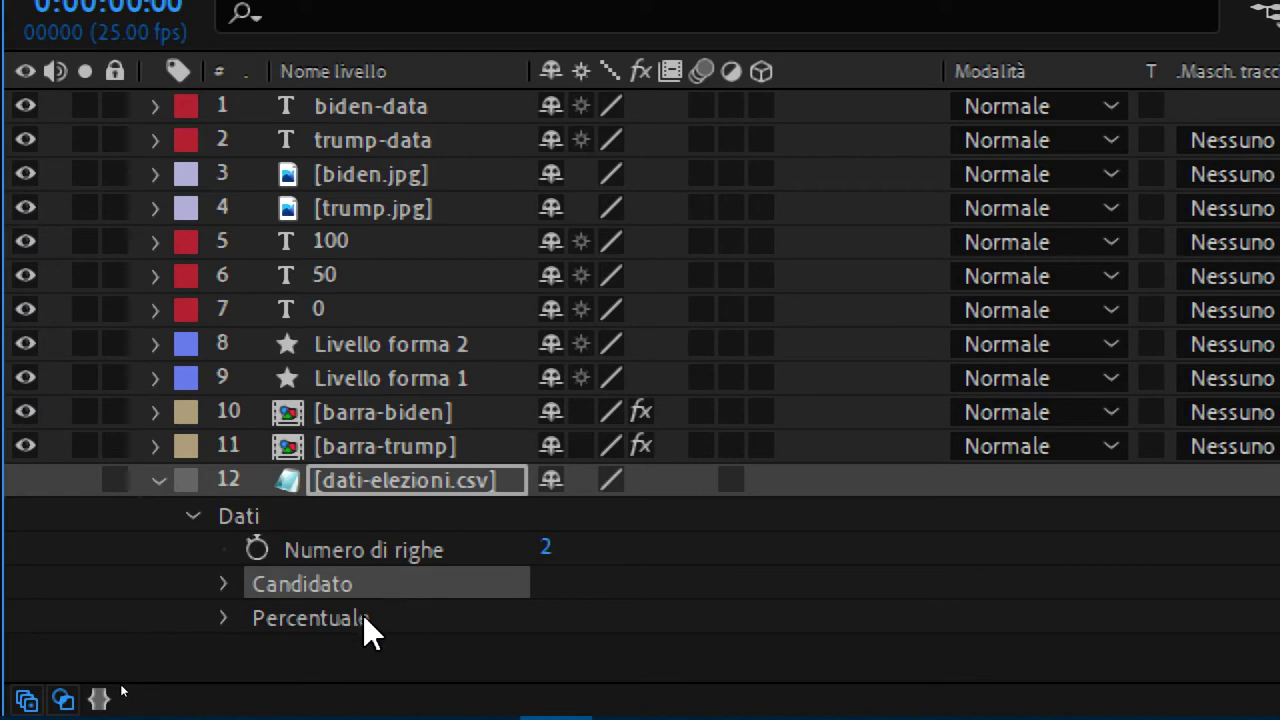
click(350, 618)
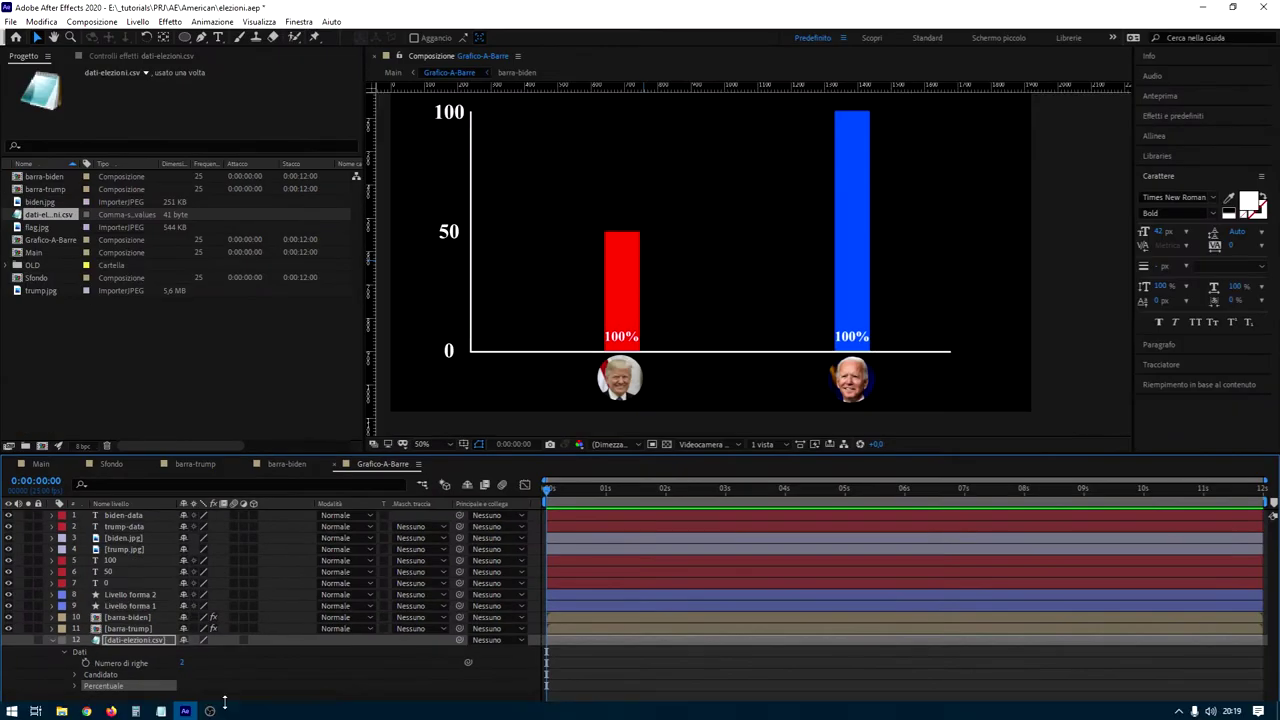
mouse_move(163, 711)
click(291, 664)
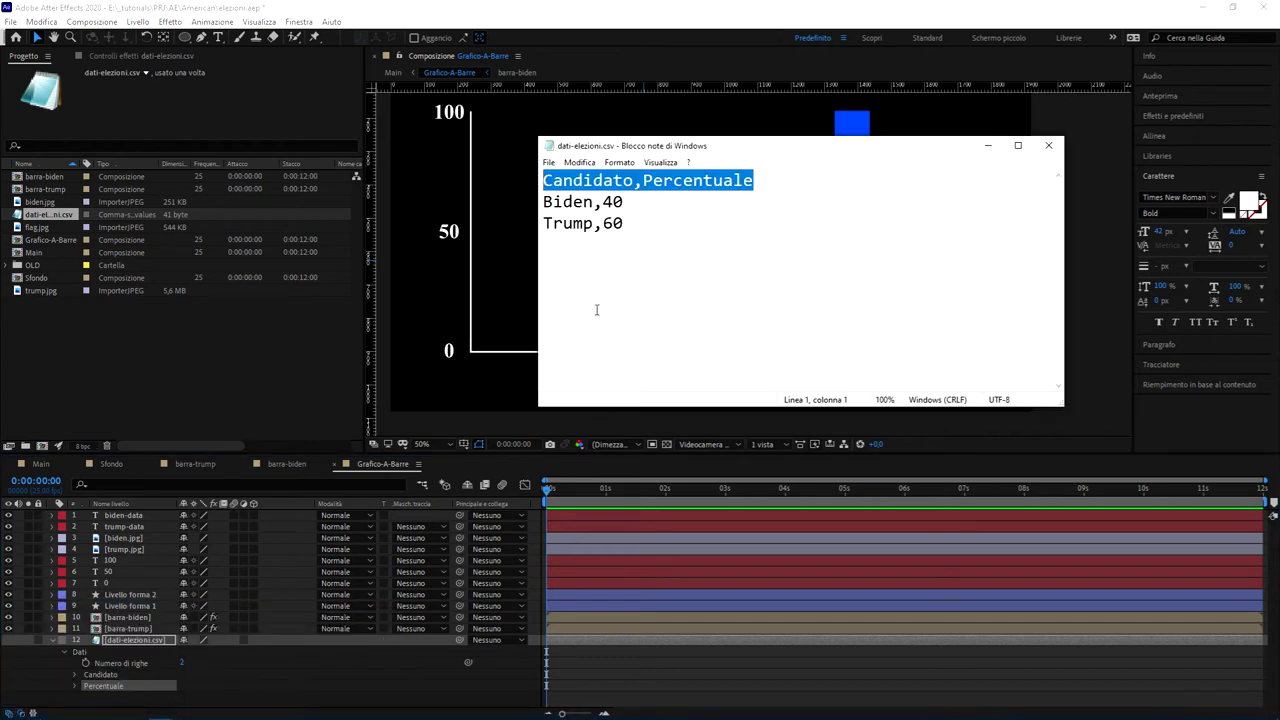
drag(636, 180, 543, 180)
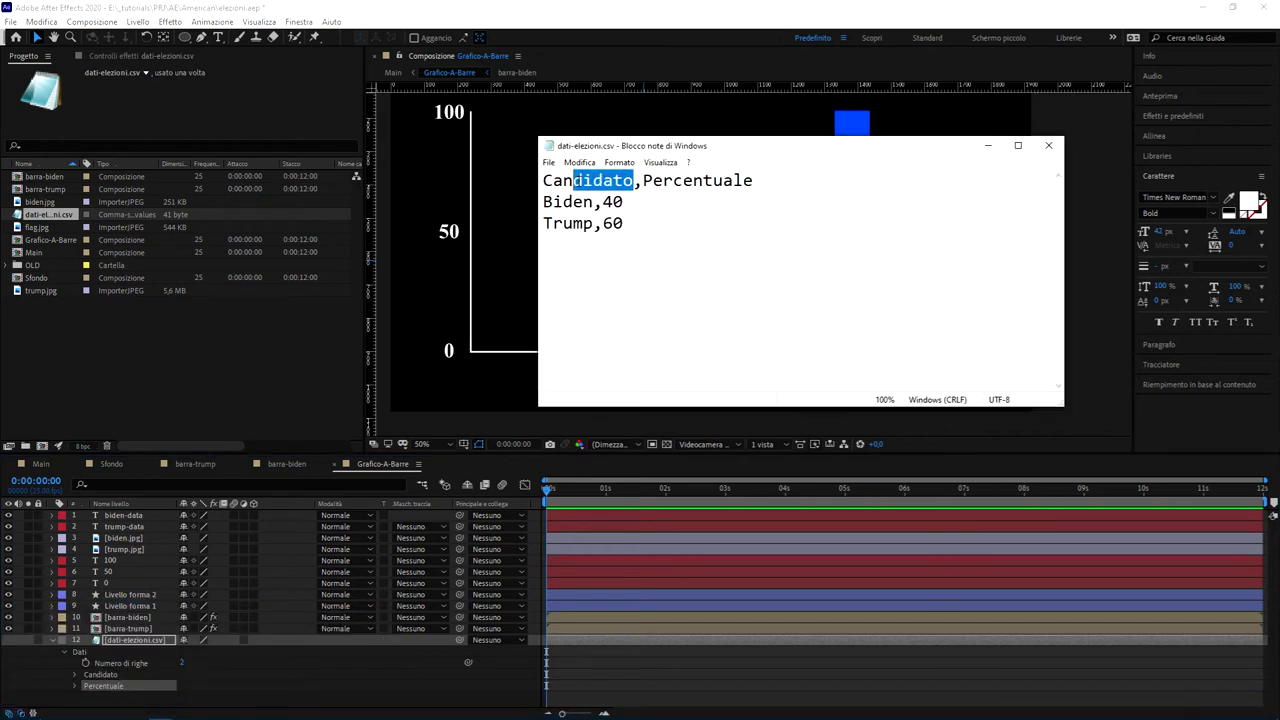
drag(760, 181, 641, 180)
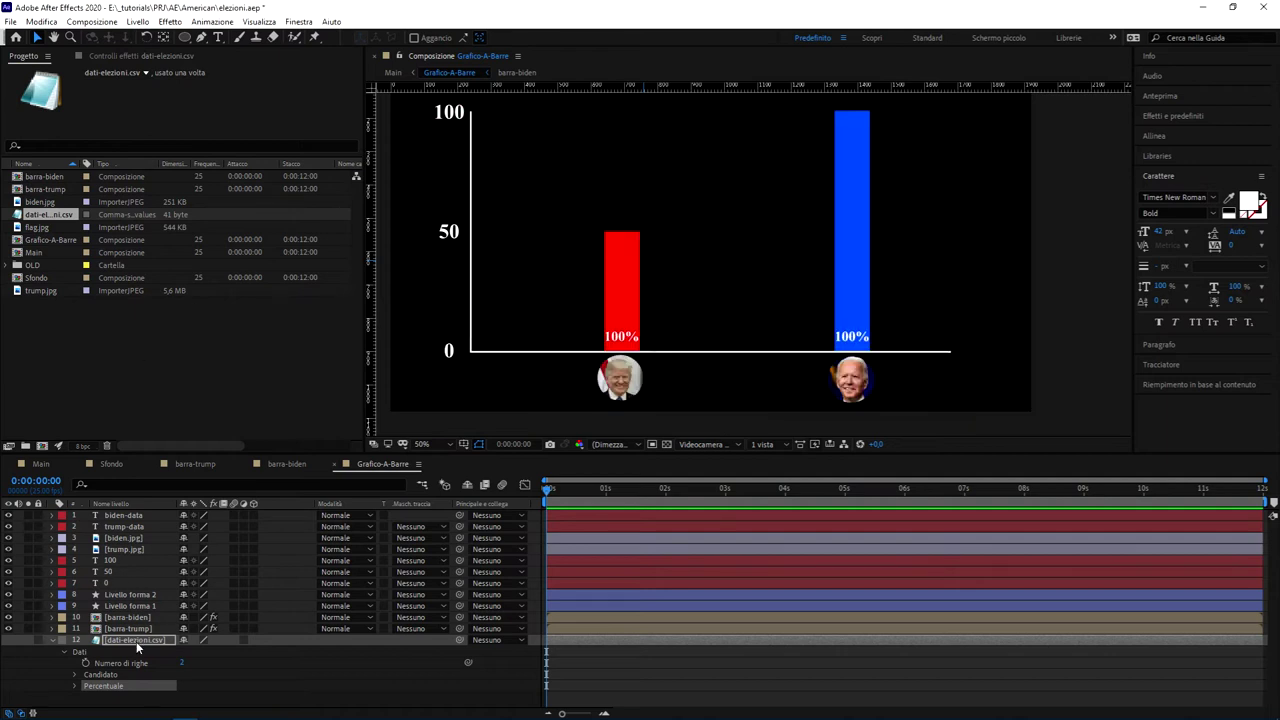
click(136, 641)
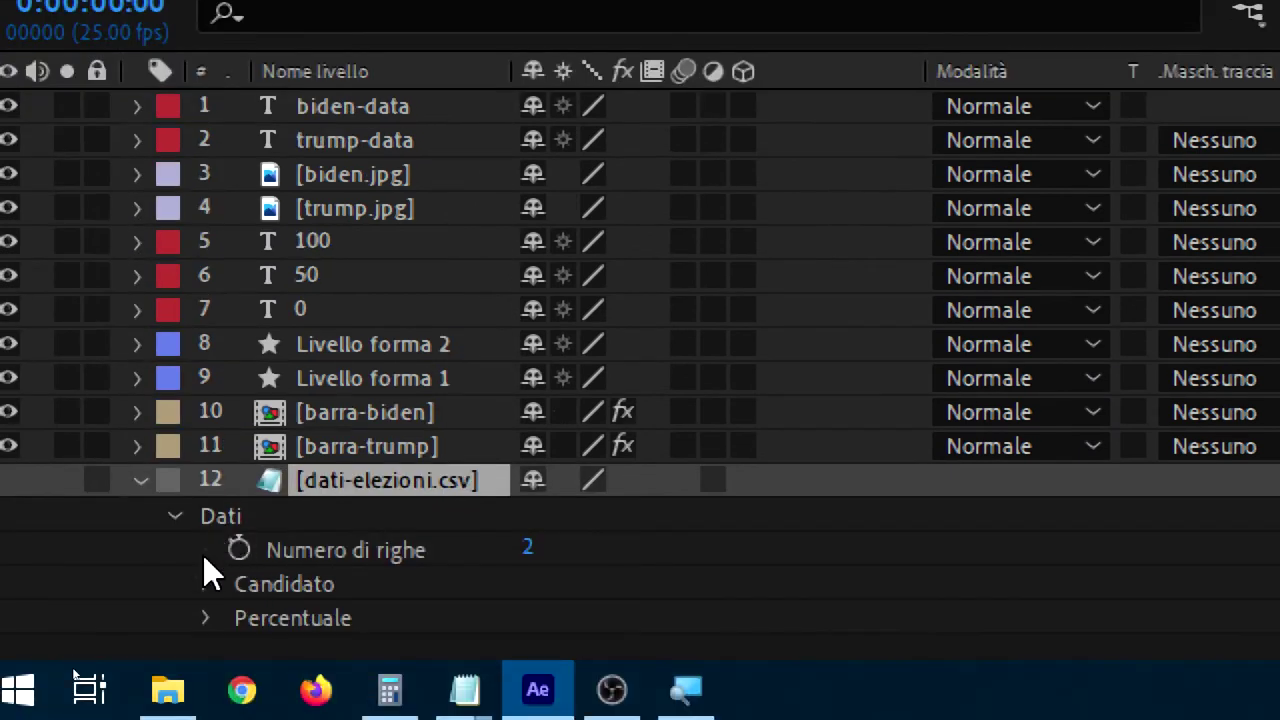
Expand Candidato and Percentuale to show entries 0 and 1 with values 40 and 60
click(205, 584)
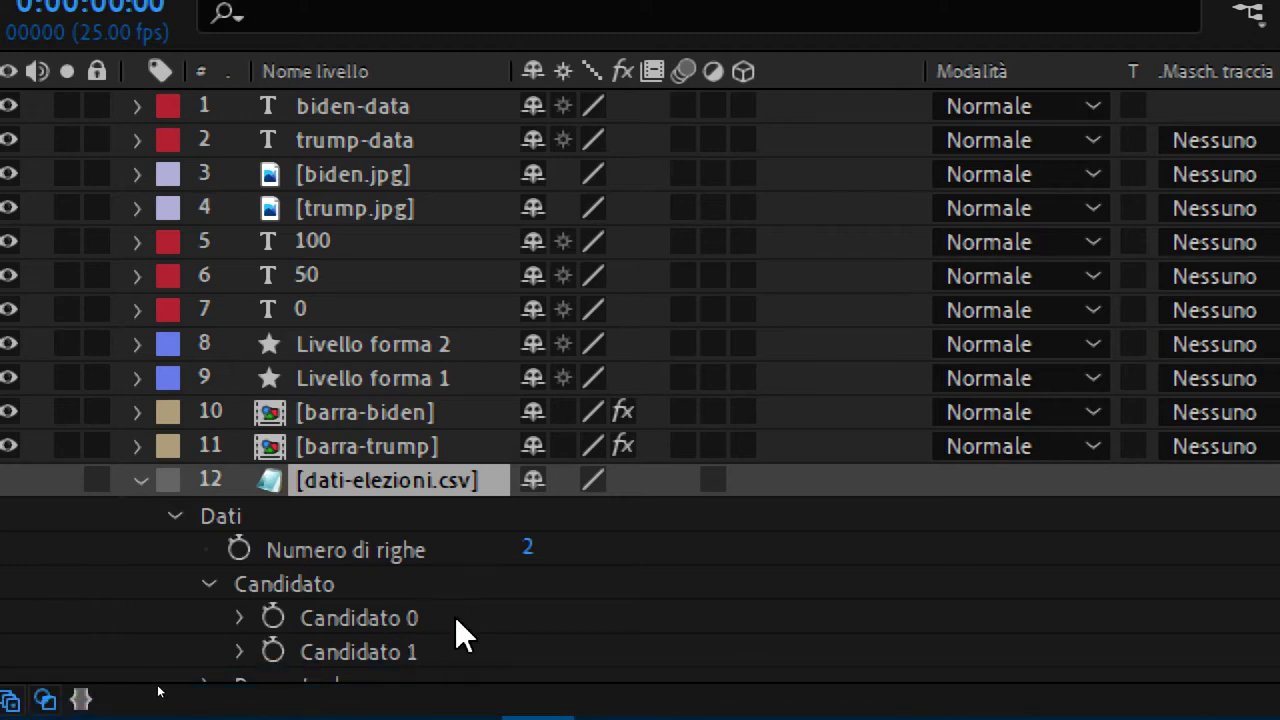
scroll(224, 675, down, 1)
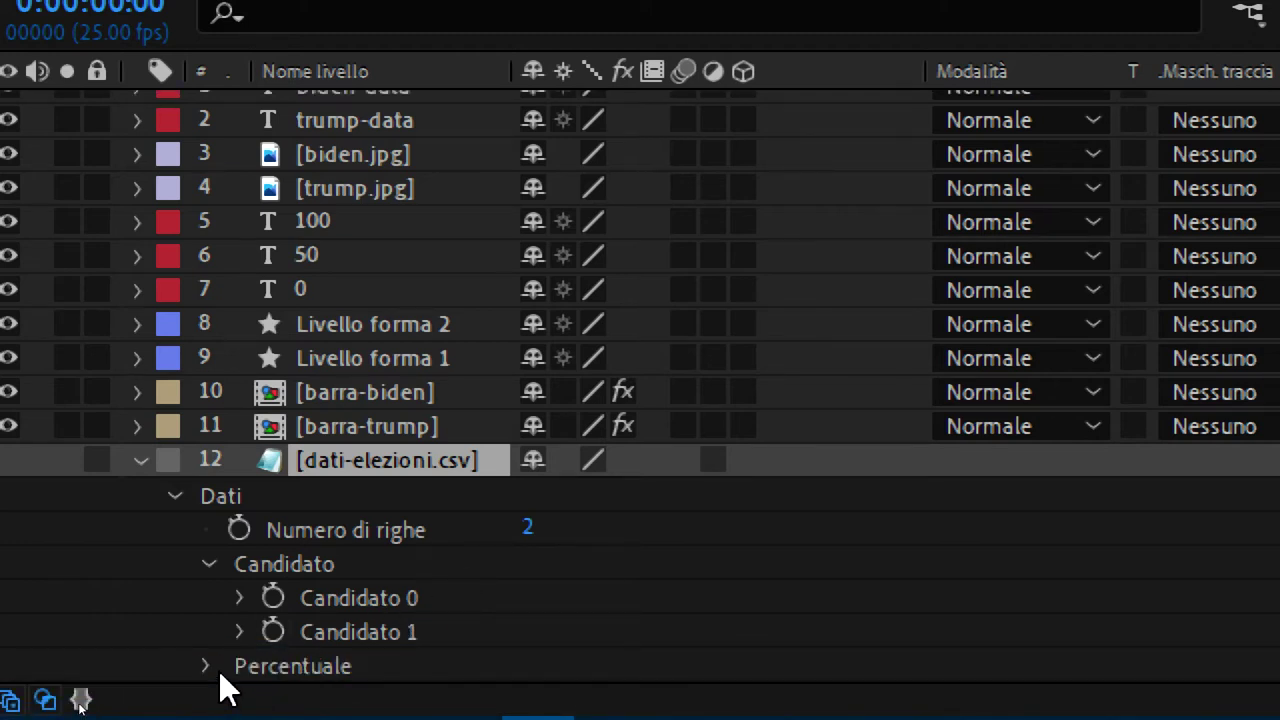
click(202, 666)
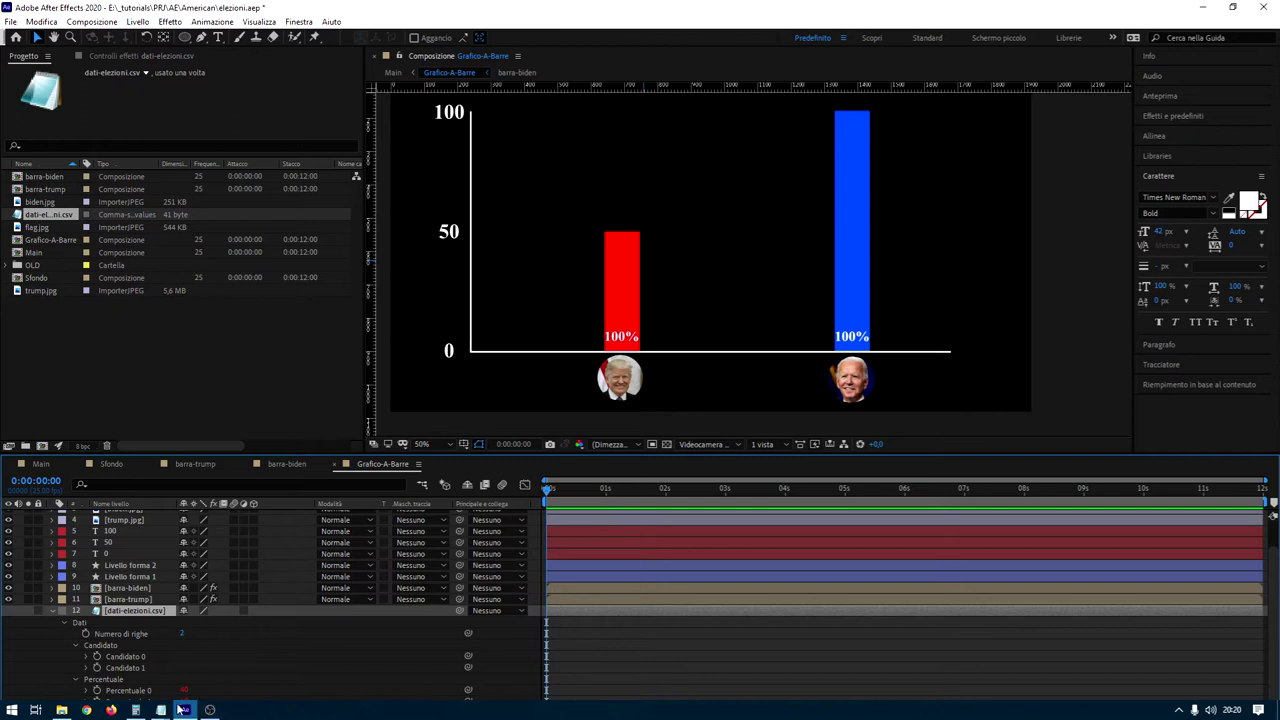
Bring the dati-elezioni.csv Notepad window forward and clear its selection
mouse_move(160, 710)
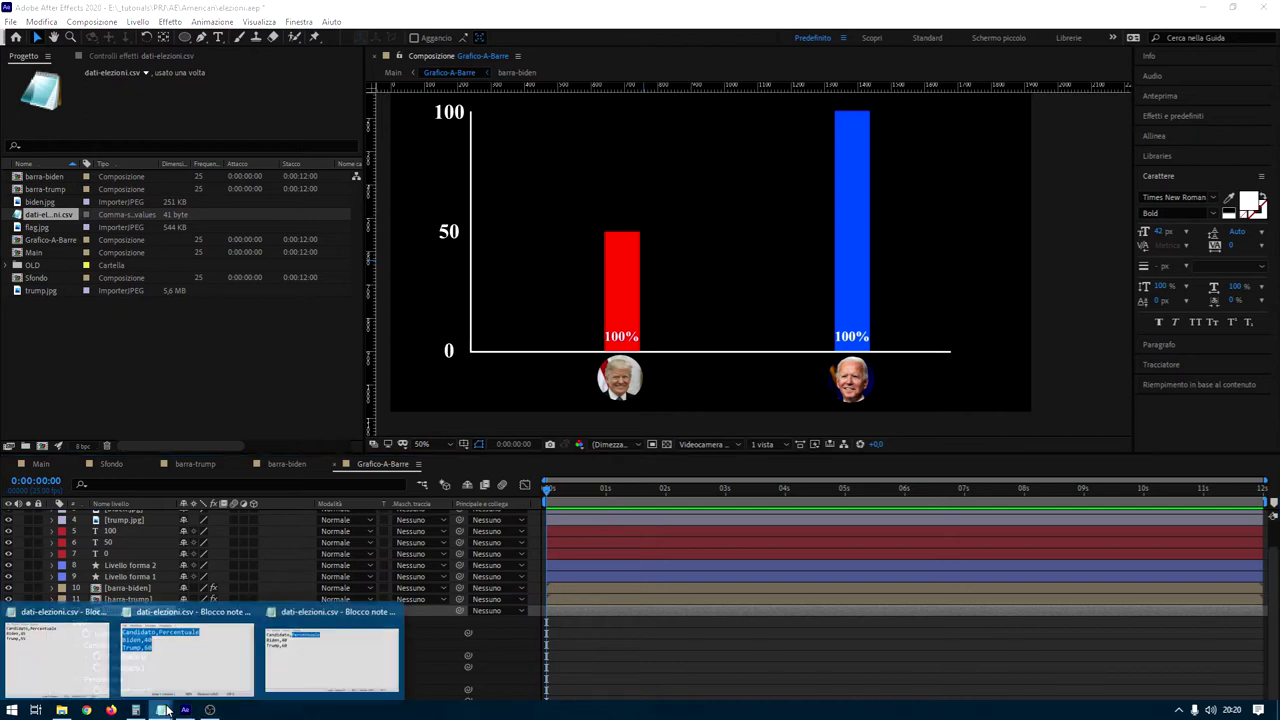
click(295, 665)
click(612, 202)
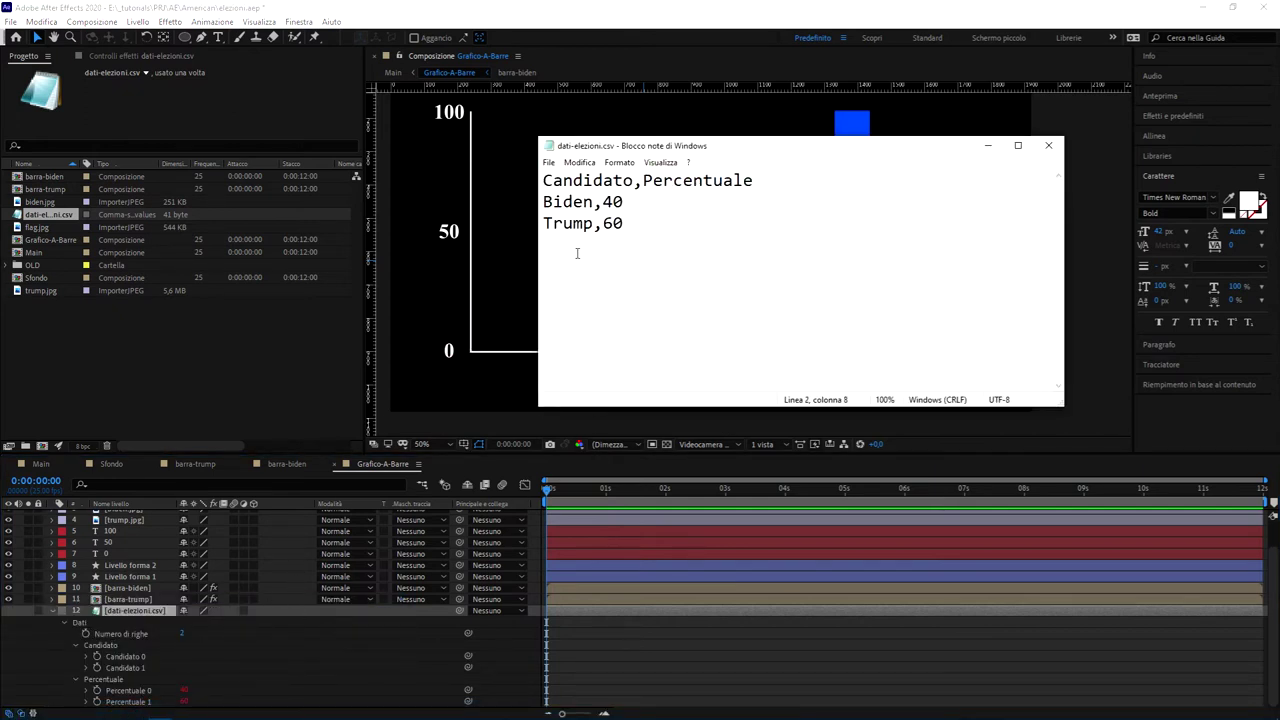
Select the Biden,40 and Trump,60 rows, then minimize Notepad and restore After Effects
double_click(595, 203)
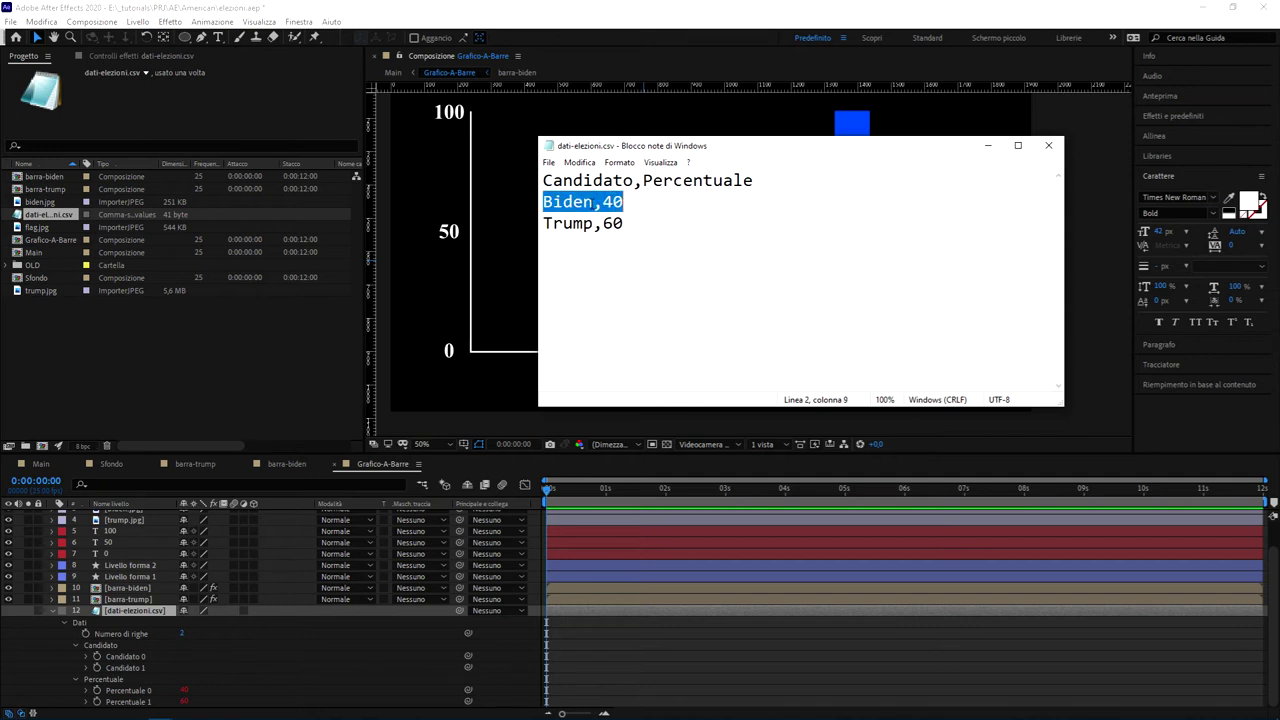
double_click(620, 224)
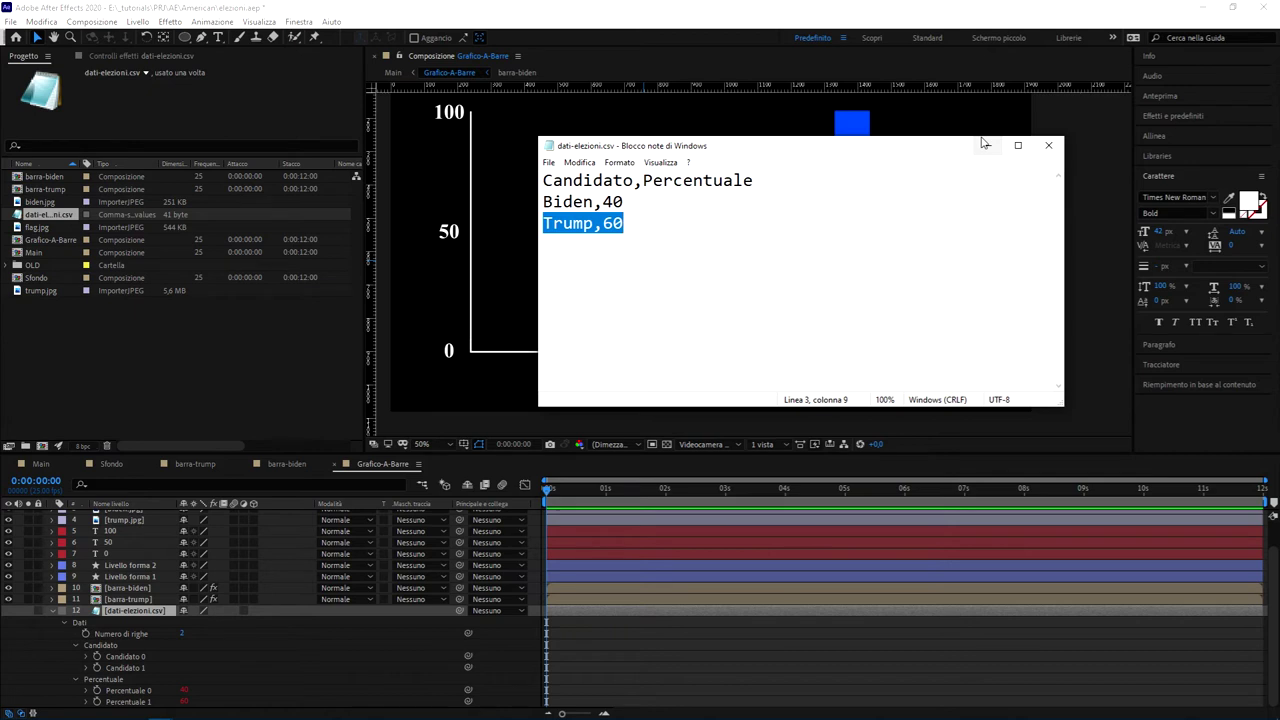
mouse_move(925, 151)
mouse_down()
mouse_move(882, 192)
mouse_move(871, 234)
mouse_up()
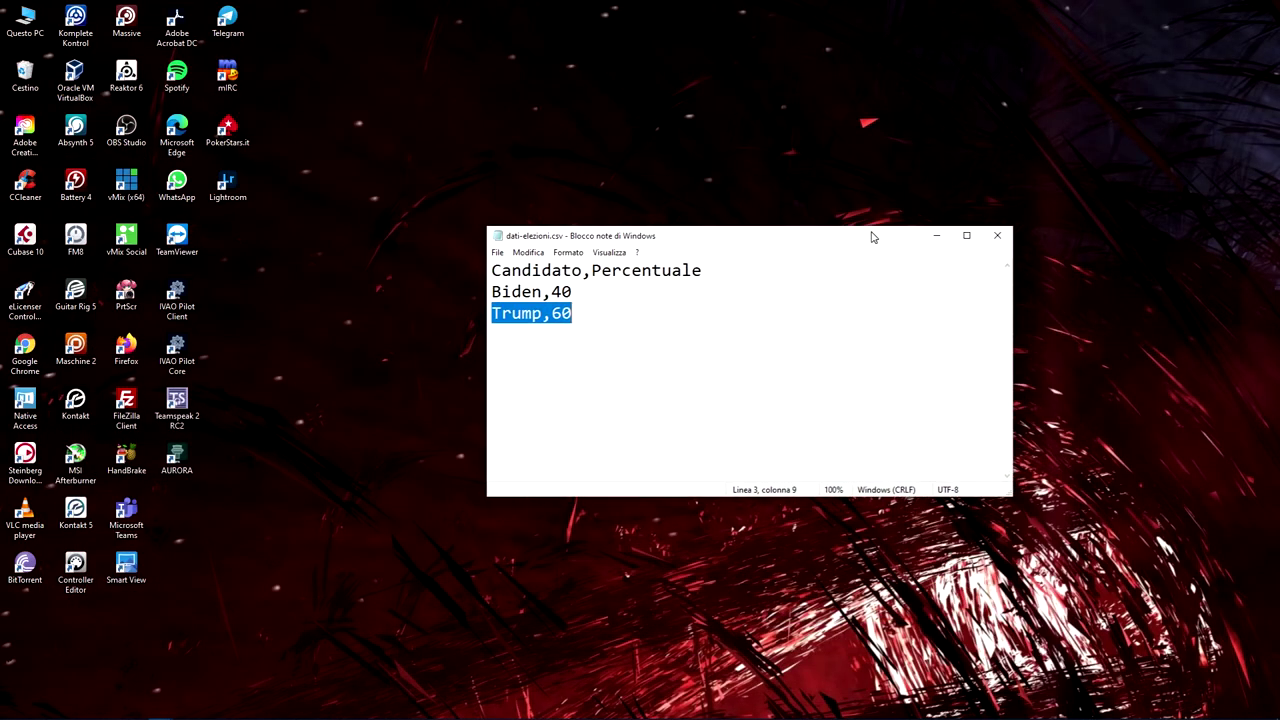
click(936, 238)
click(185, 709)
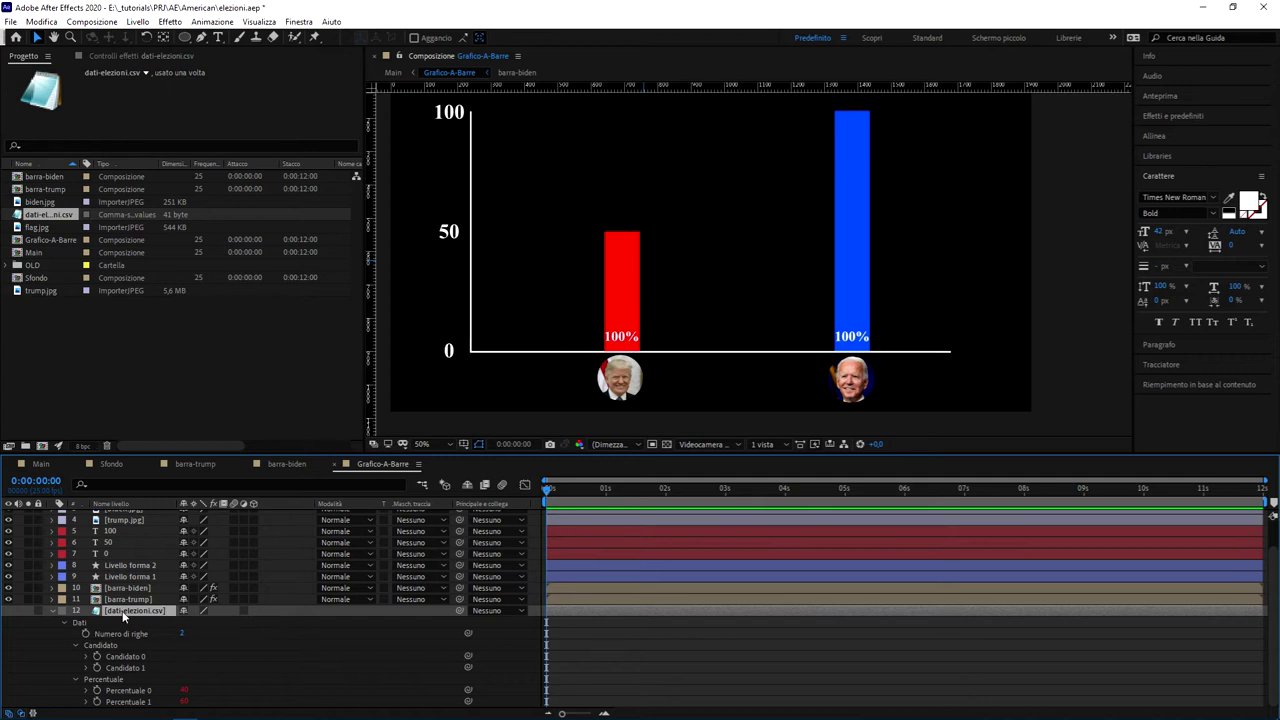
Delete the dati-elezioni.csv layer and zoom the viewer in on the chart bars
key(Delete)
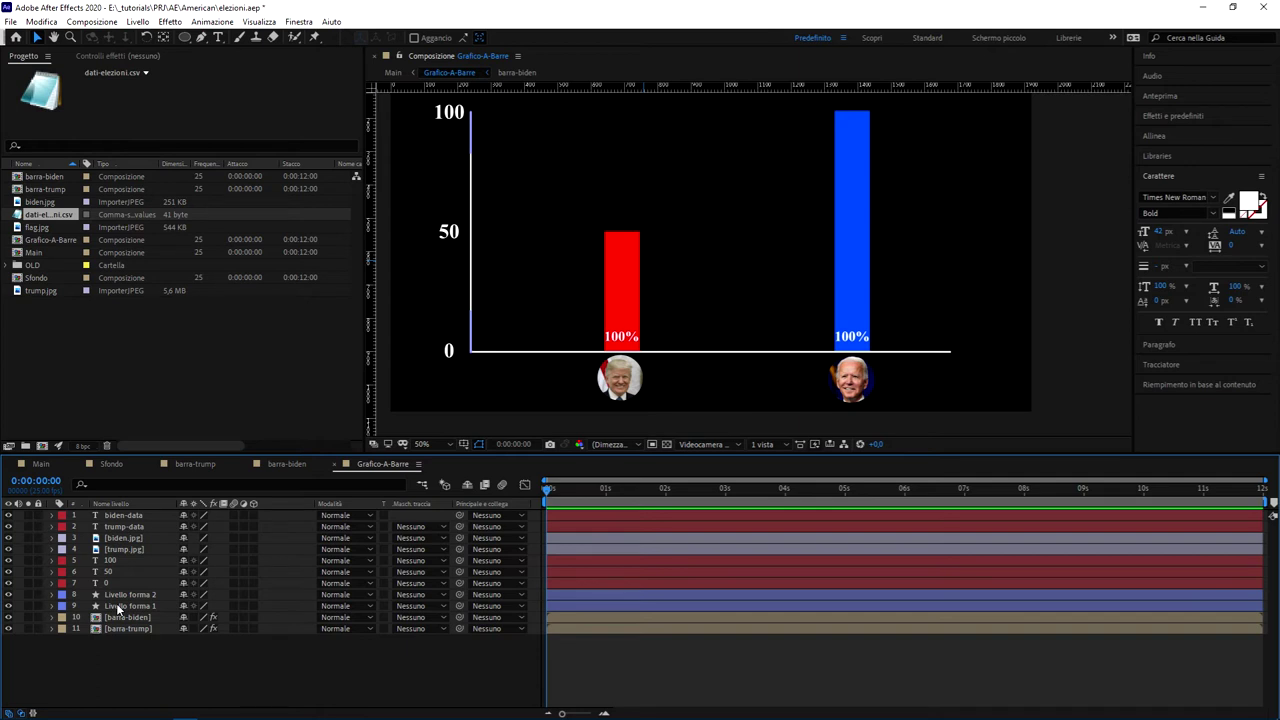
scroll(645, 306, up, 2)
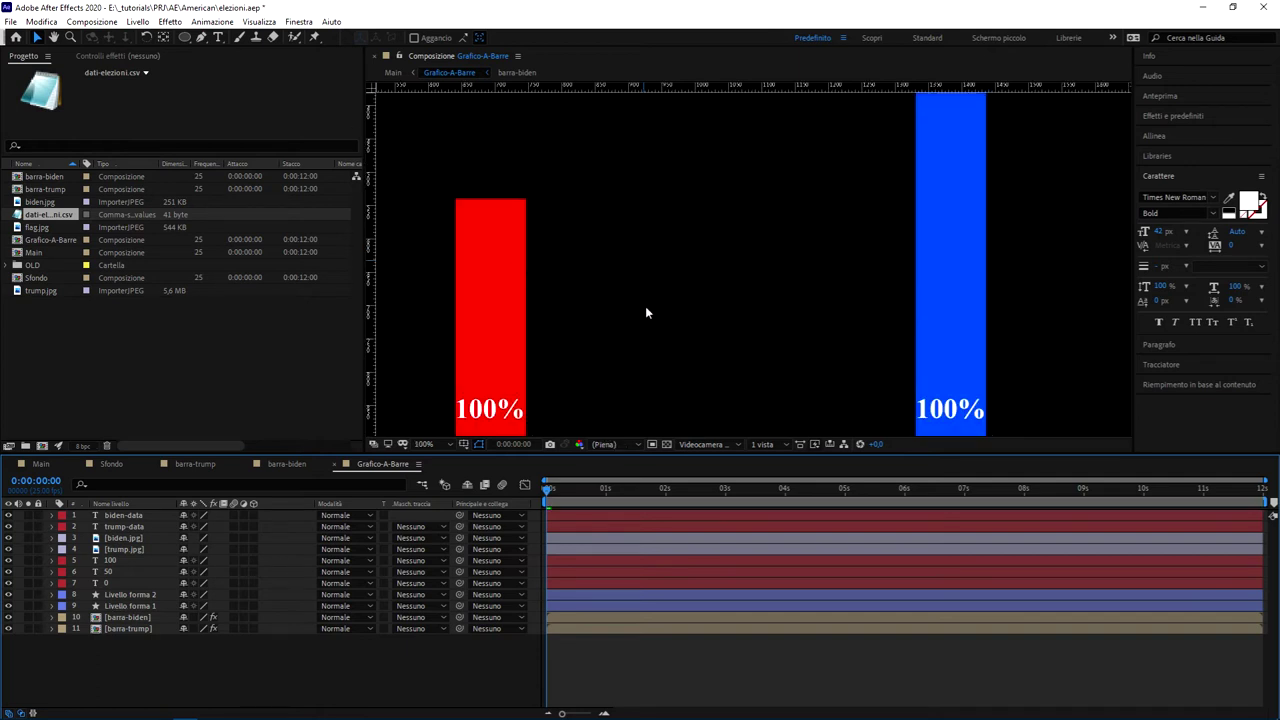
drag(645, 306, 796, 270)
click(755, 292)
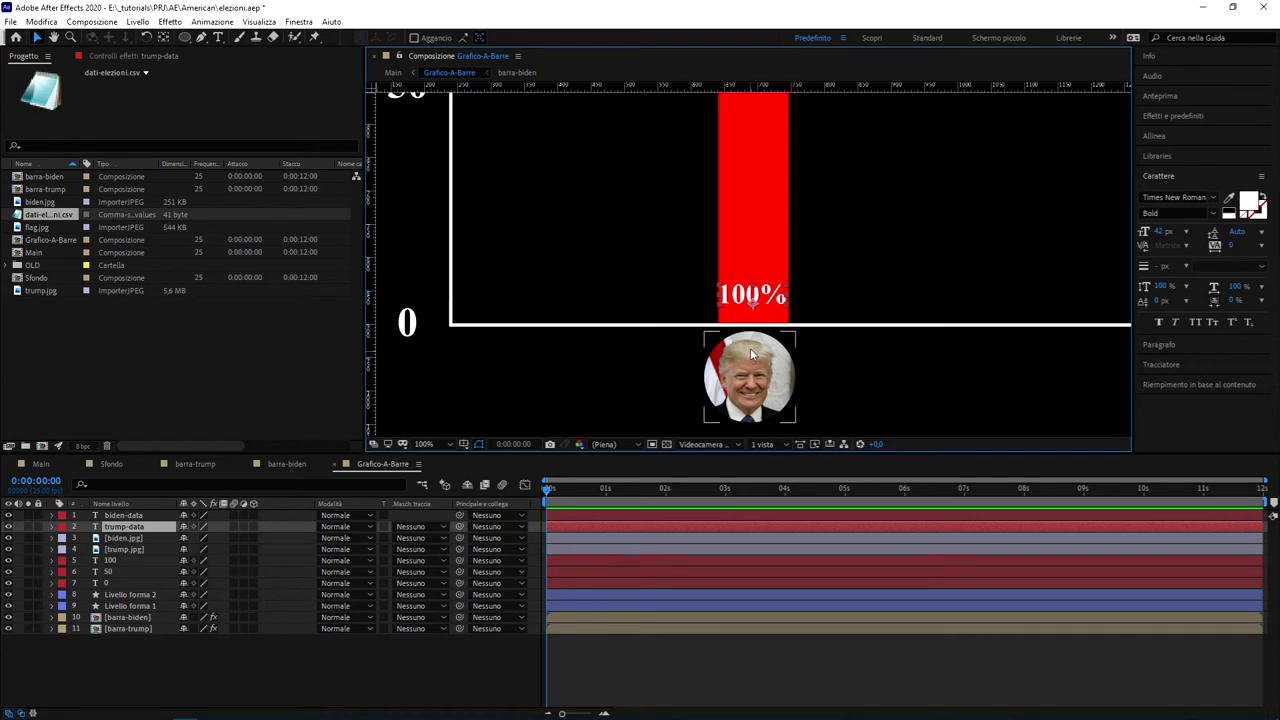
Select the trump-data layer and expand its Testo and Trasformazione property groups
click(130, 531)
double_click(130, 531)
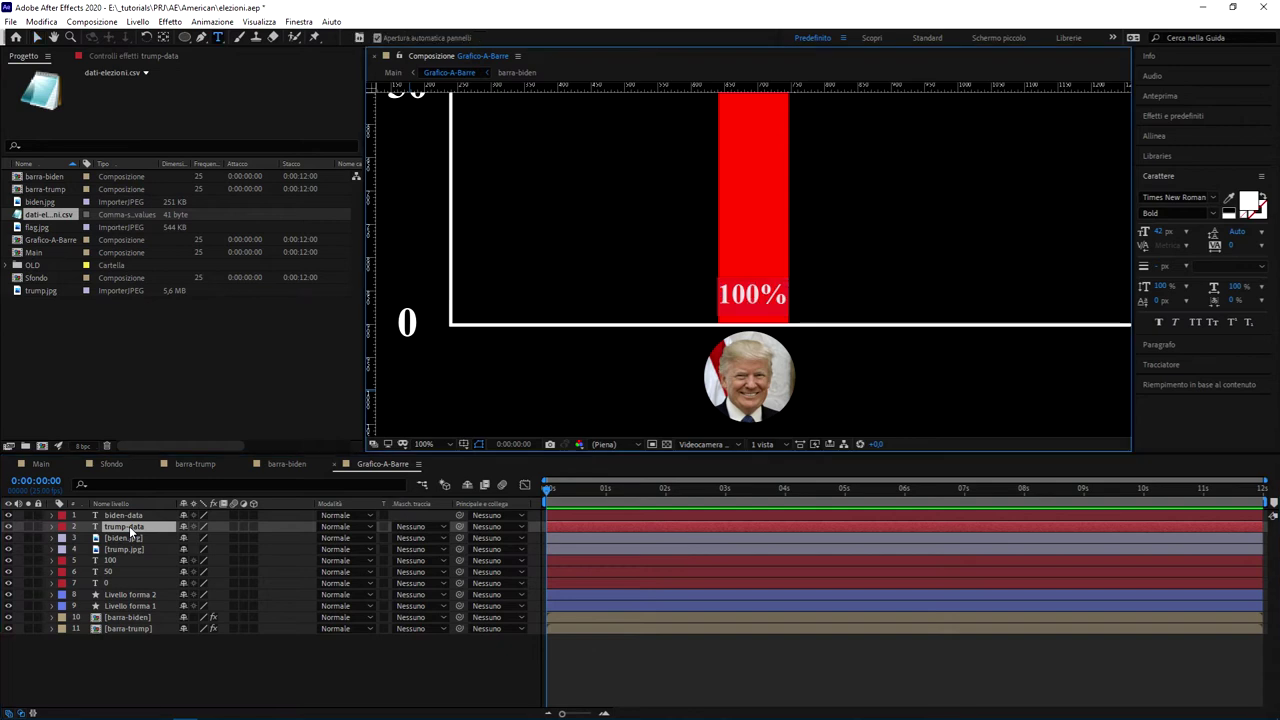
click(50, 533)
click(50, 527)
click(65, 540)
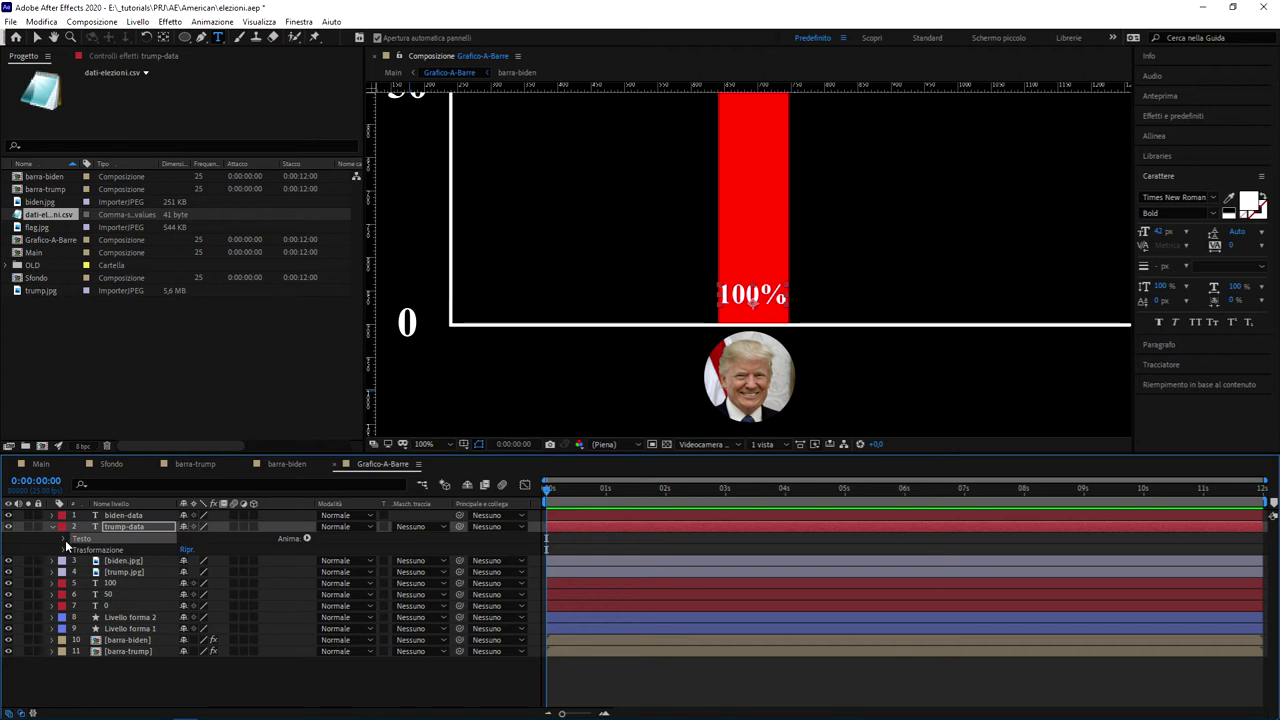
Add a Testo sorgente expression to trump-data that returns "ciao mondo"
click(65, 540)
click(120, 551)
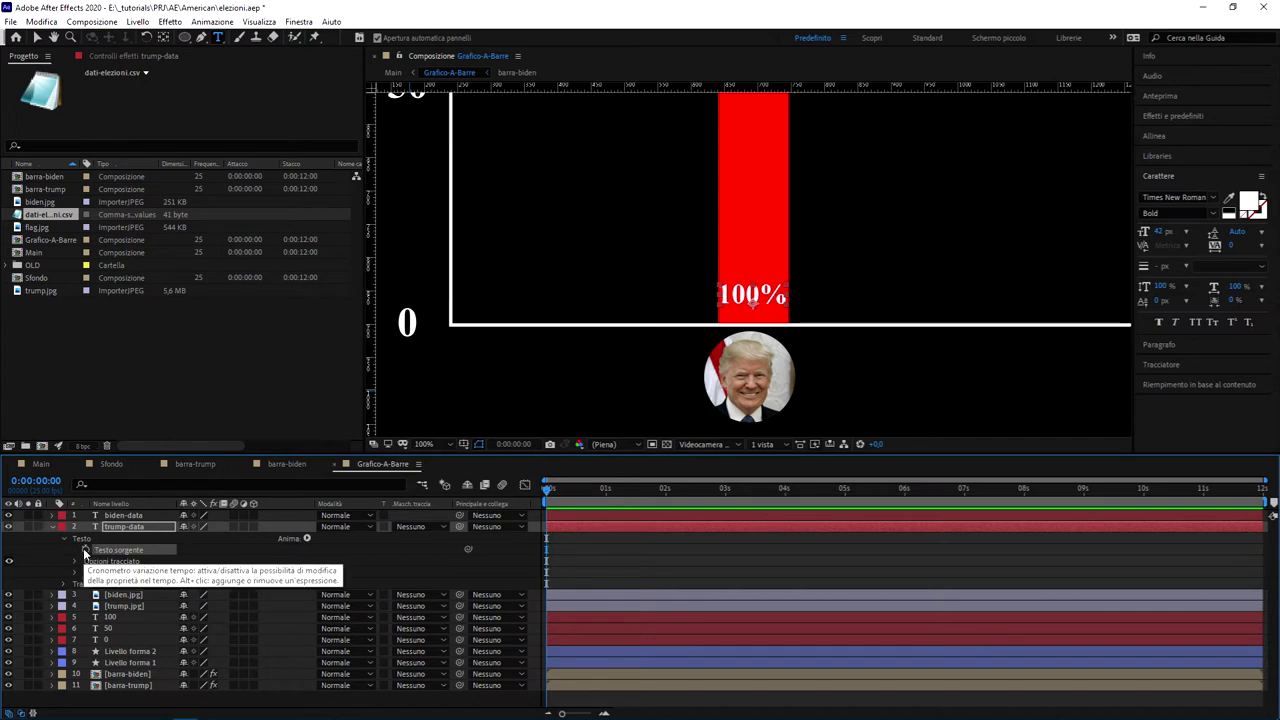
alt+click(85, 550)
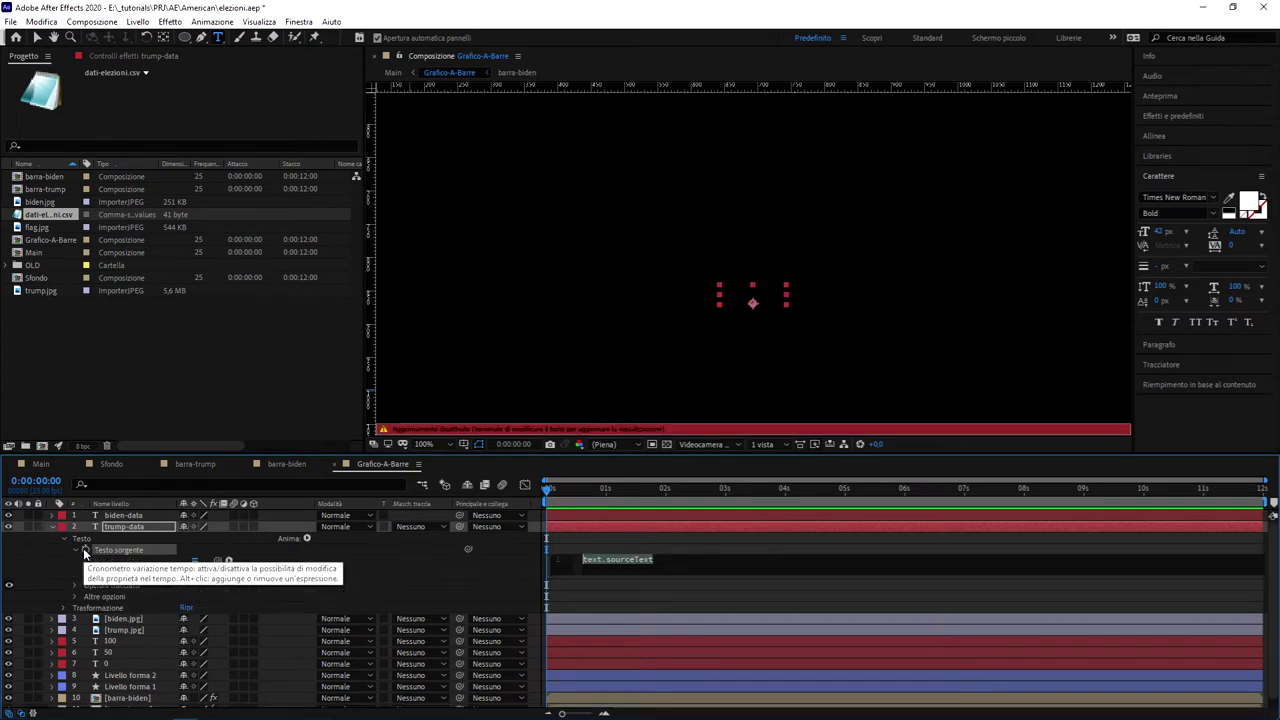
click(649, 566)
double_click(670, 561)
triple_click(668, 560)
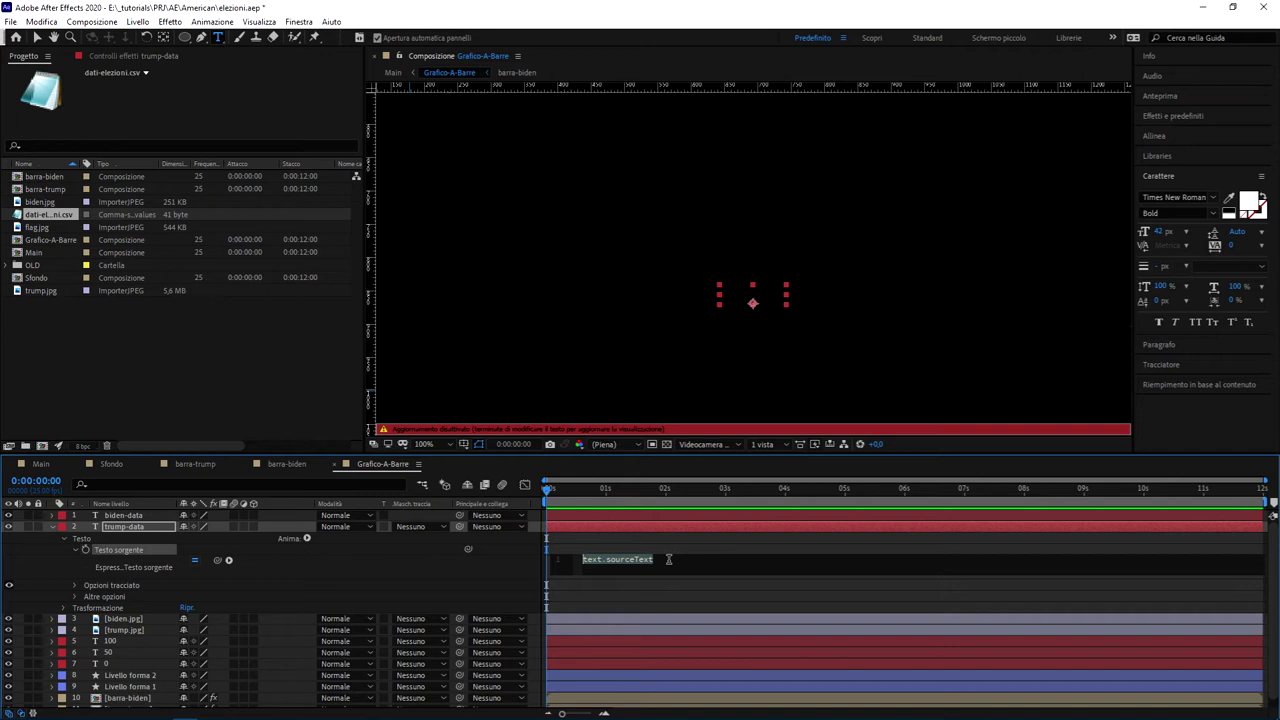
text("ciao m)
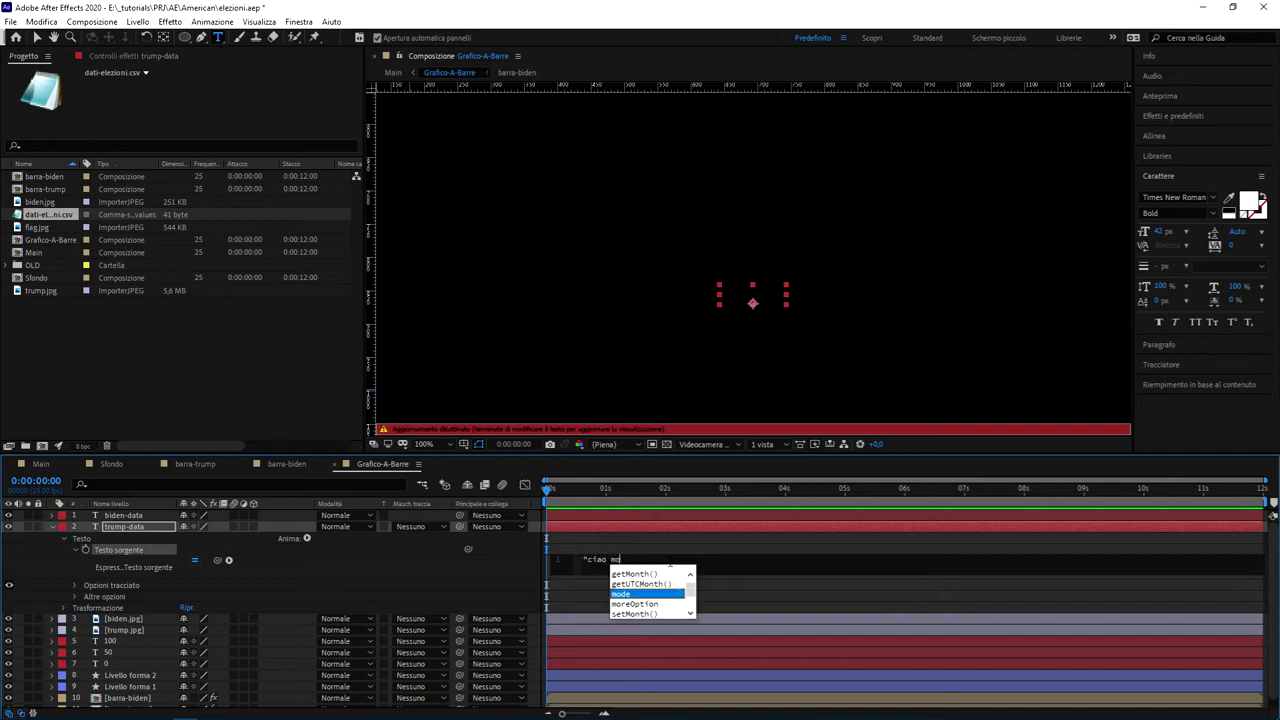
text(ondo")
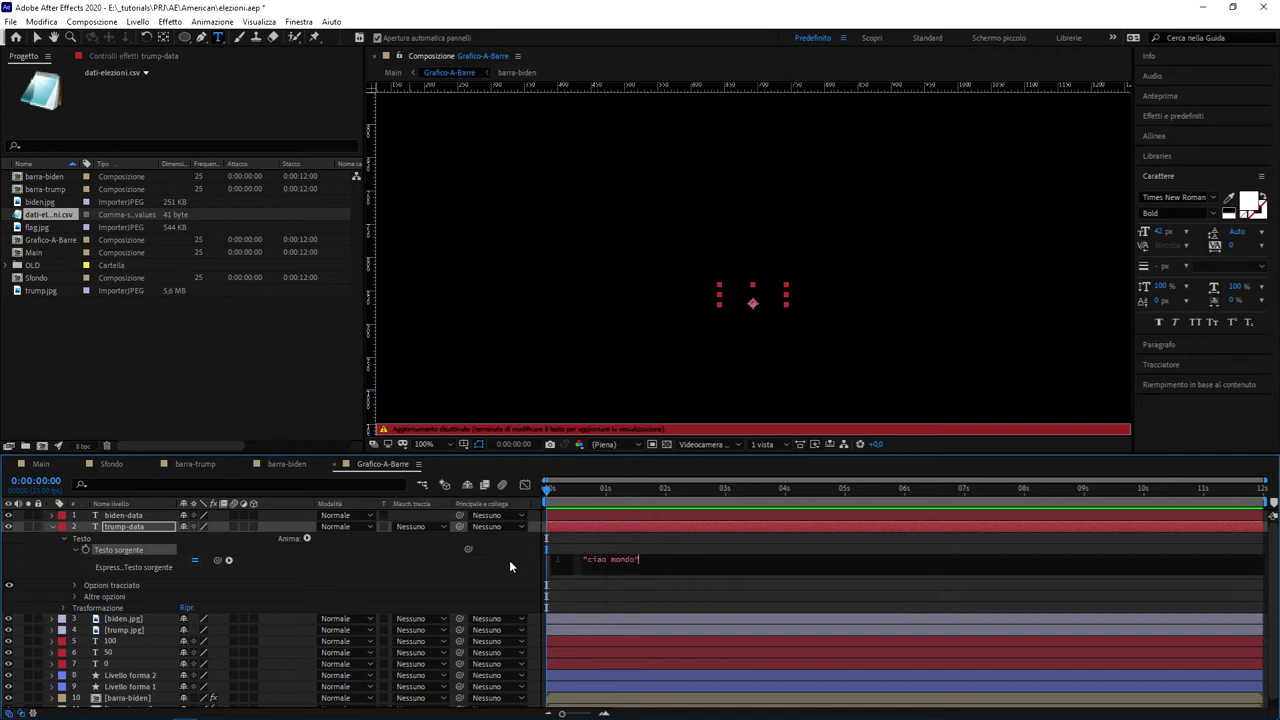
click(509, 560)
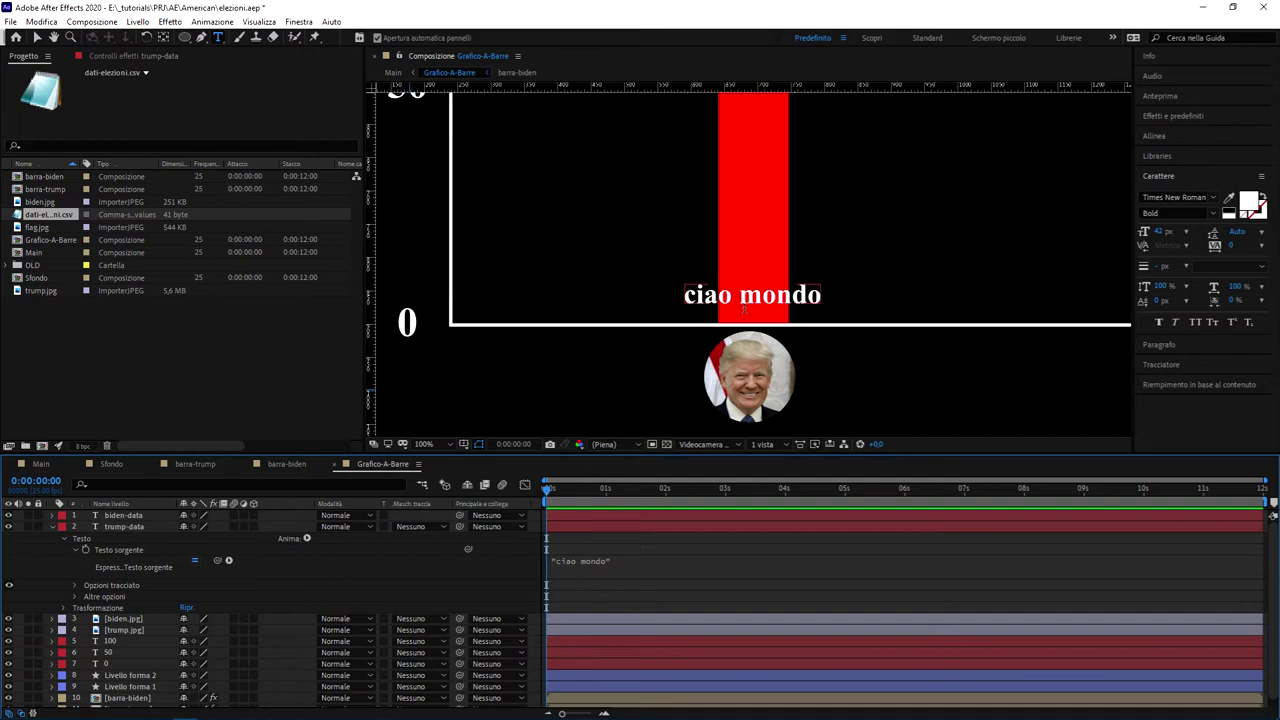
click(610, 560)
key(KP_Enter)
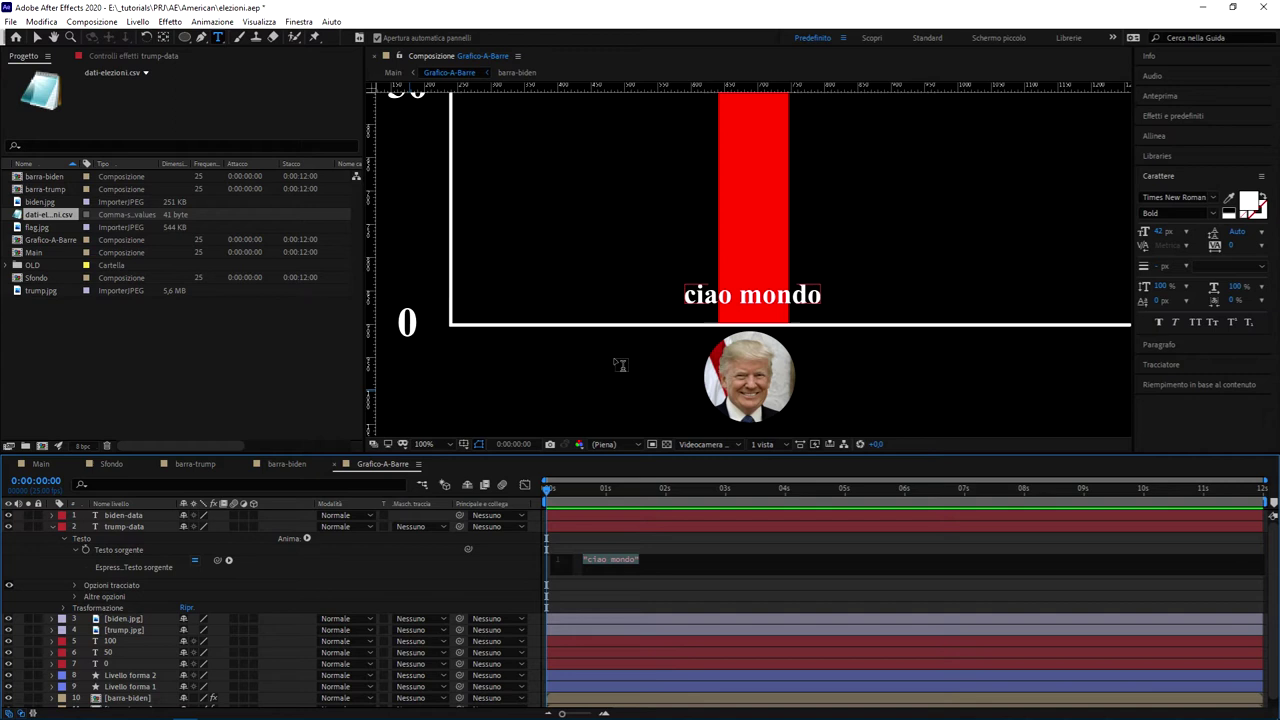
Reselect Testo sorgente and check the ciao mondo expression in its editor
click(126, 528)
click(120, 551)
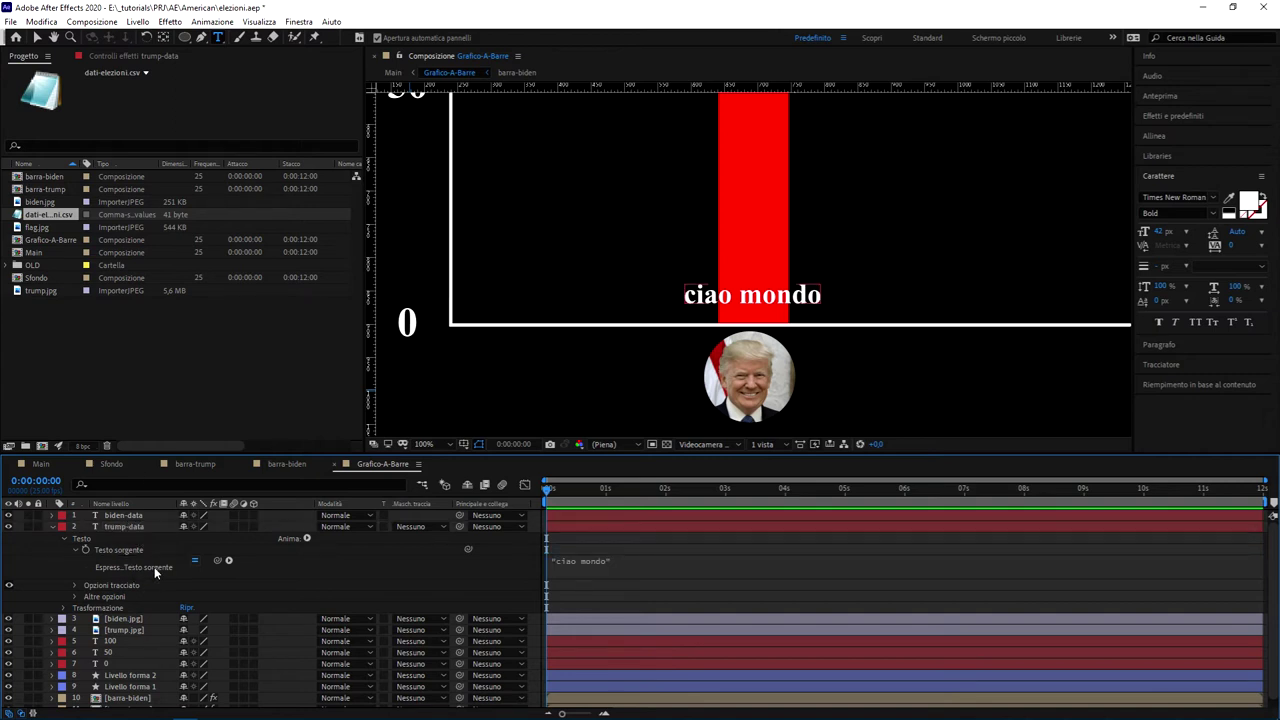
click(606, 563)
click(590, 560)
click(522, 561)
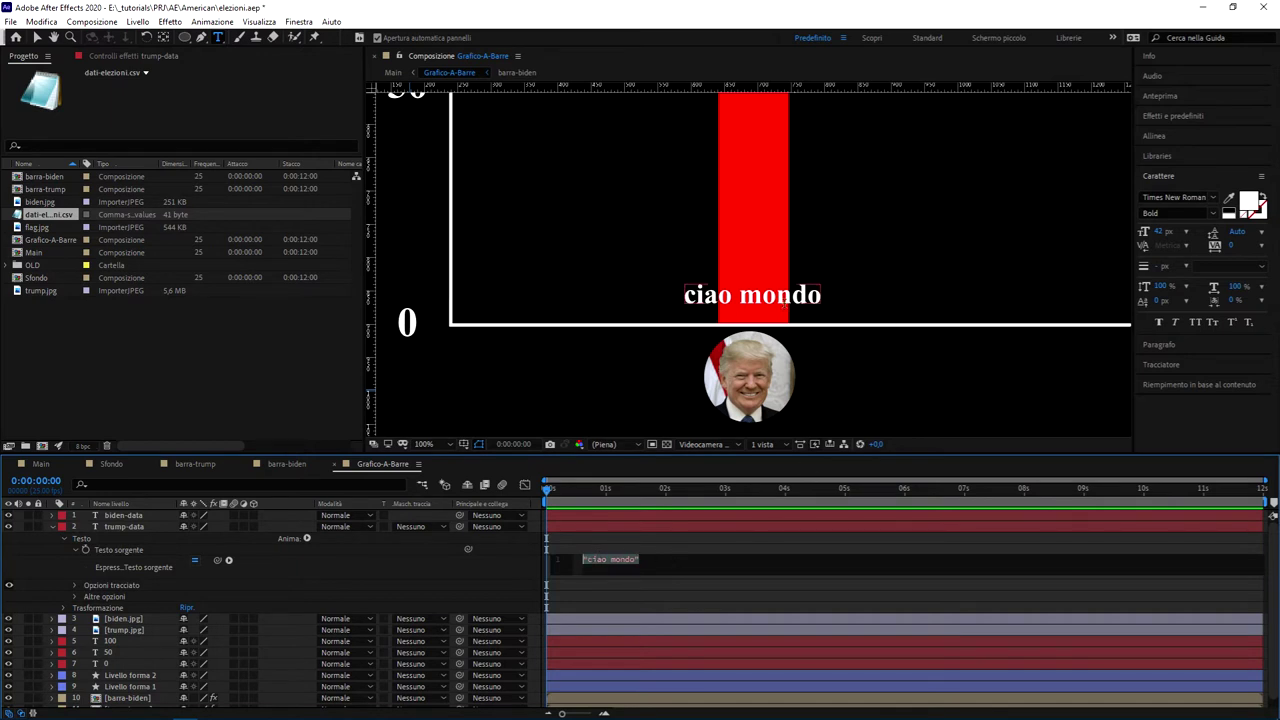
click(666, 559)
click(556, 548)
Clear the ciao mondo text from the trump-data expression
click(666, 559)
key(ctrl+a)
key(BackSpace)
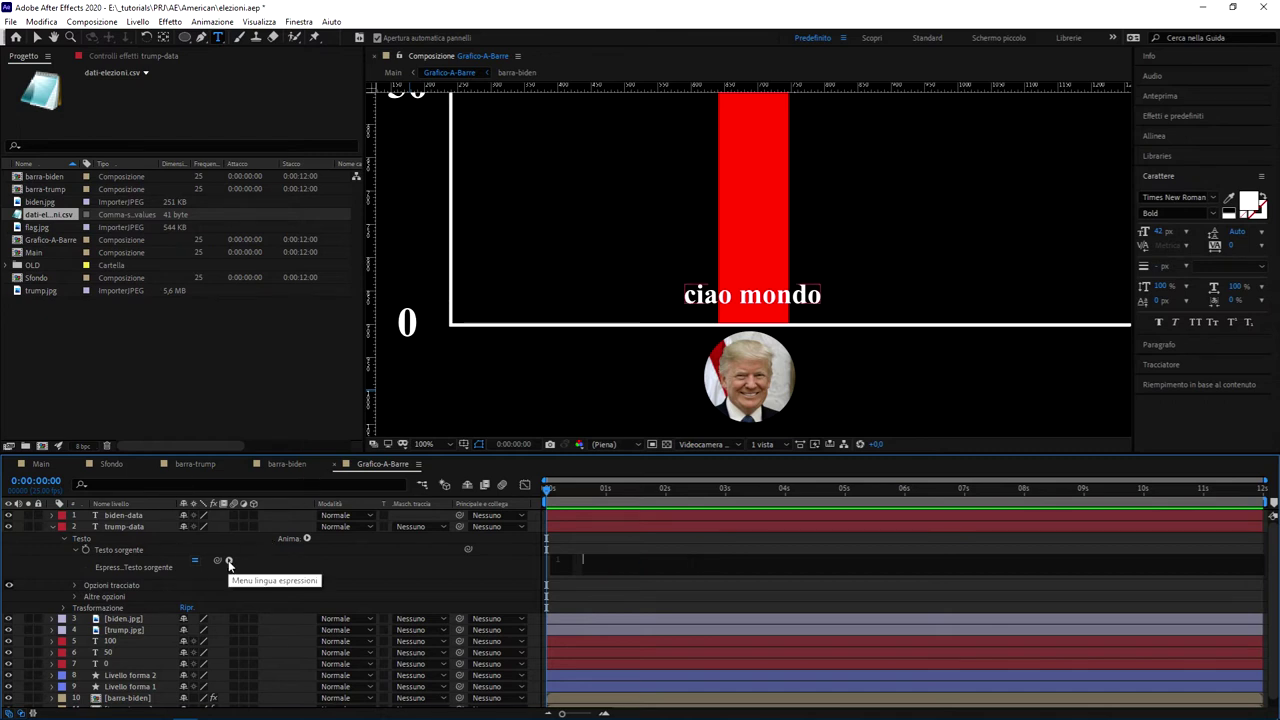
Pick-whip the expression to dati-elezioni.csv in the Project panel, so the label reads [object Footage]
drag(222, 567, 220, 567)
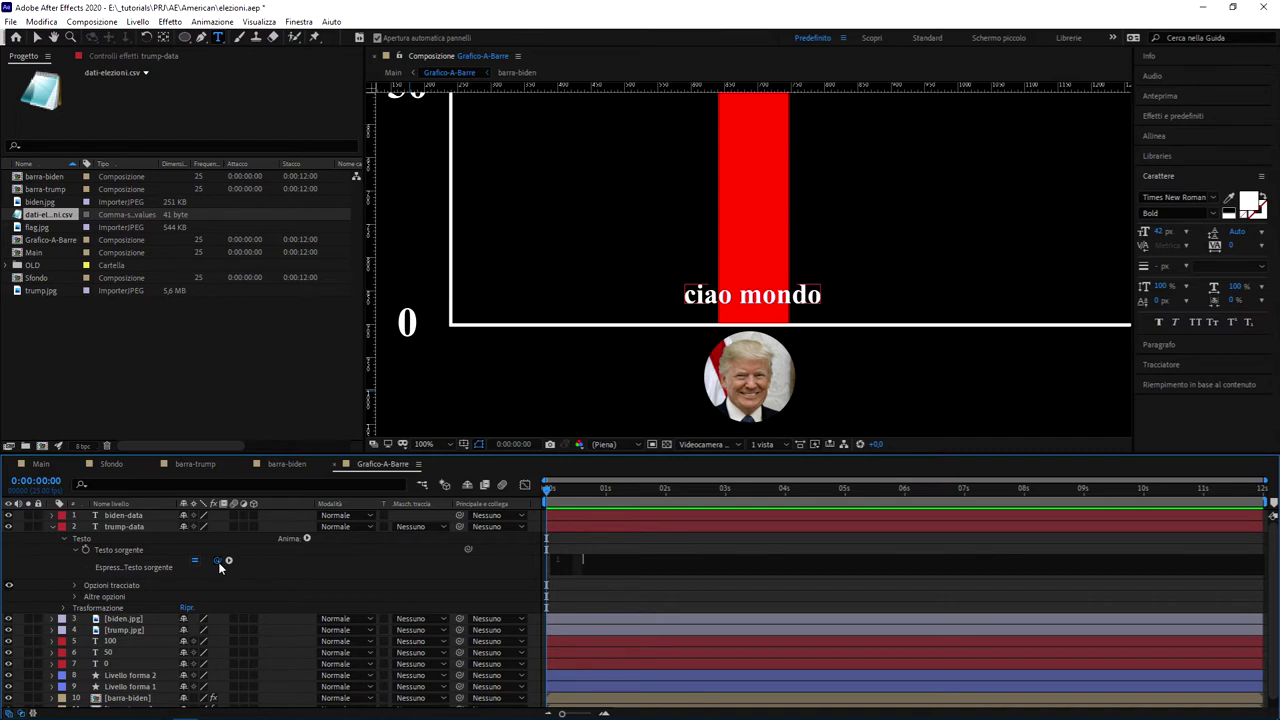
drag(220, 567, 250, 527)
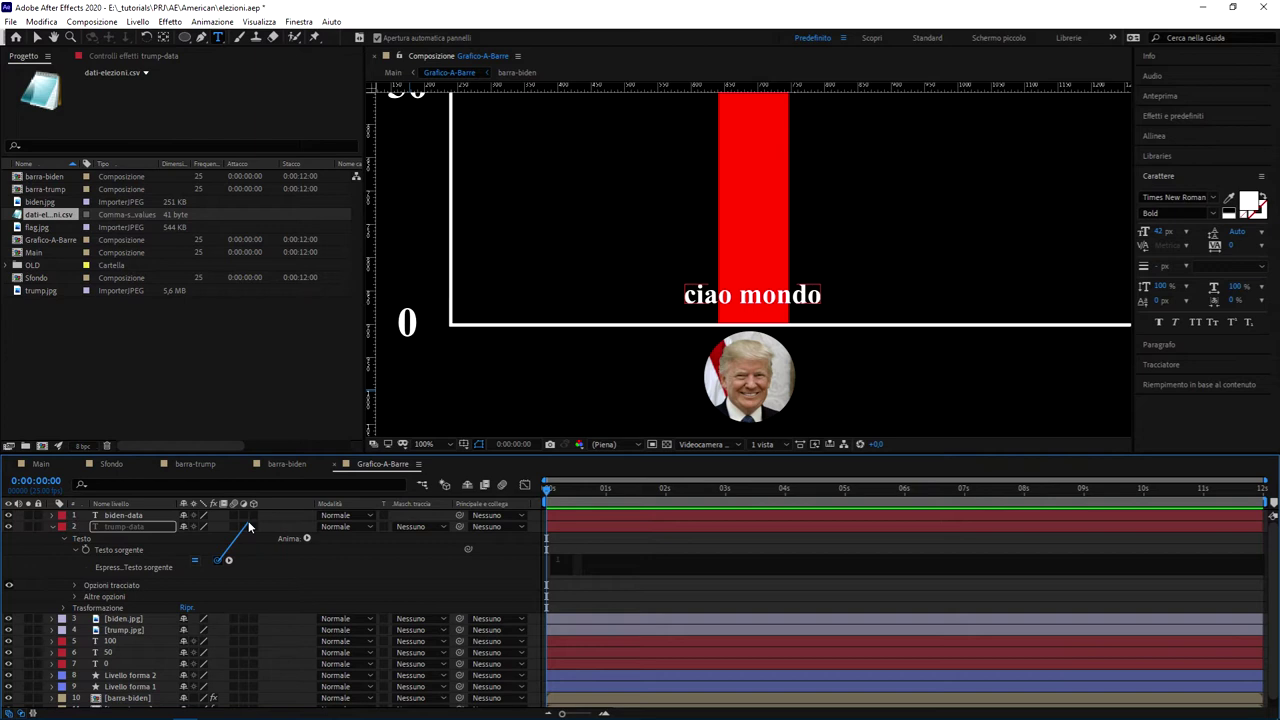
drag(250, 527, 52, 216)
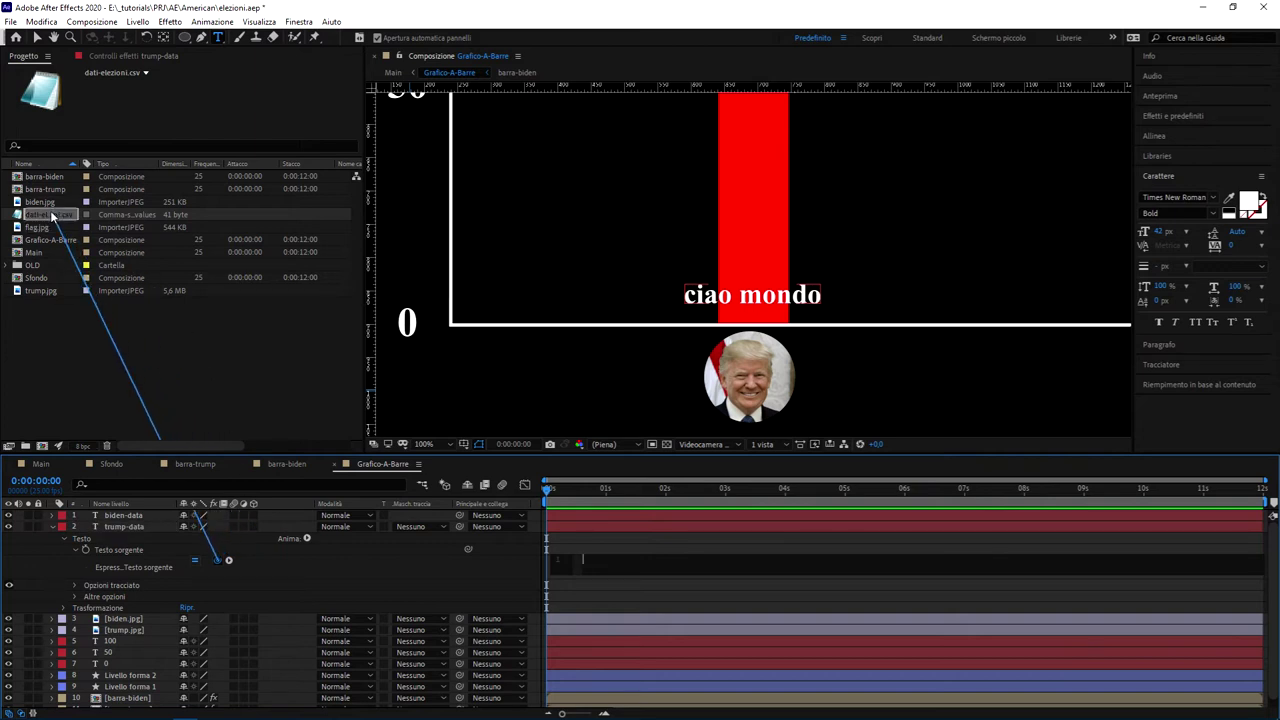
drag(52, 216, 52, 216)
drag(52, 216, 52, 216)
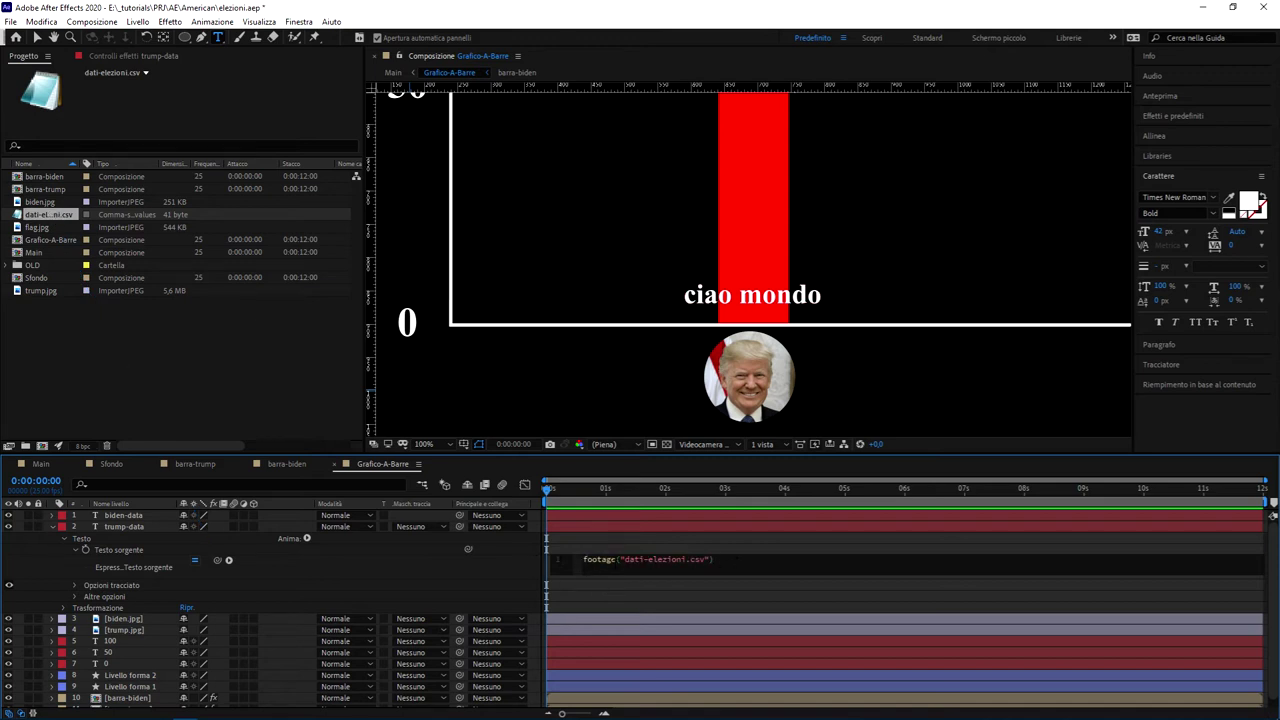
drag(626, 560, 705, 560)
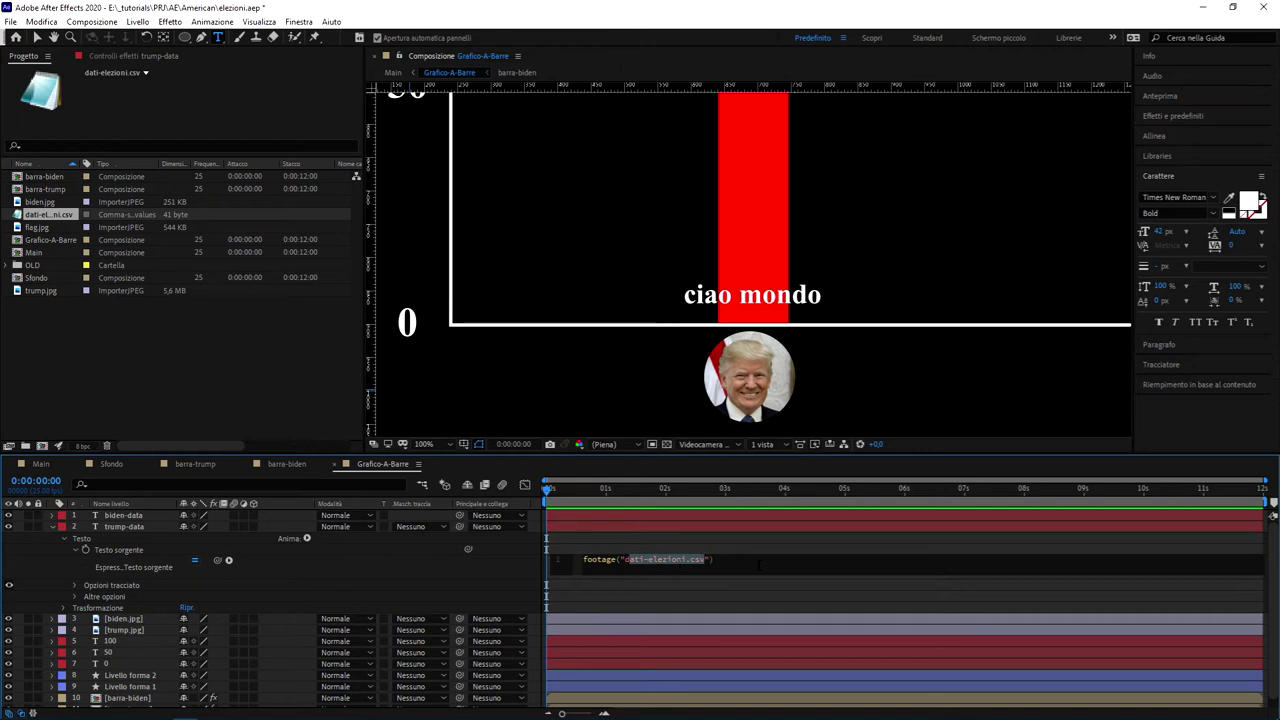
click(759, 564)
click(516, 573)
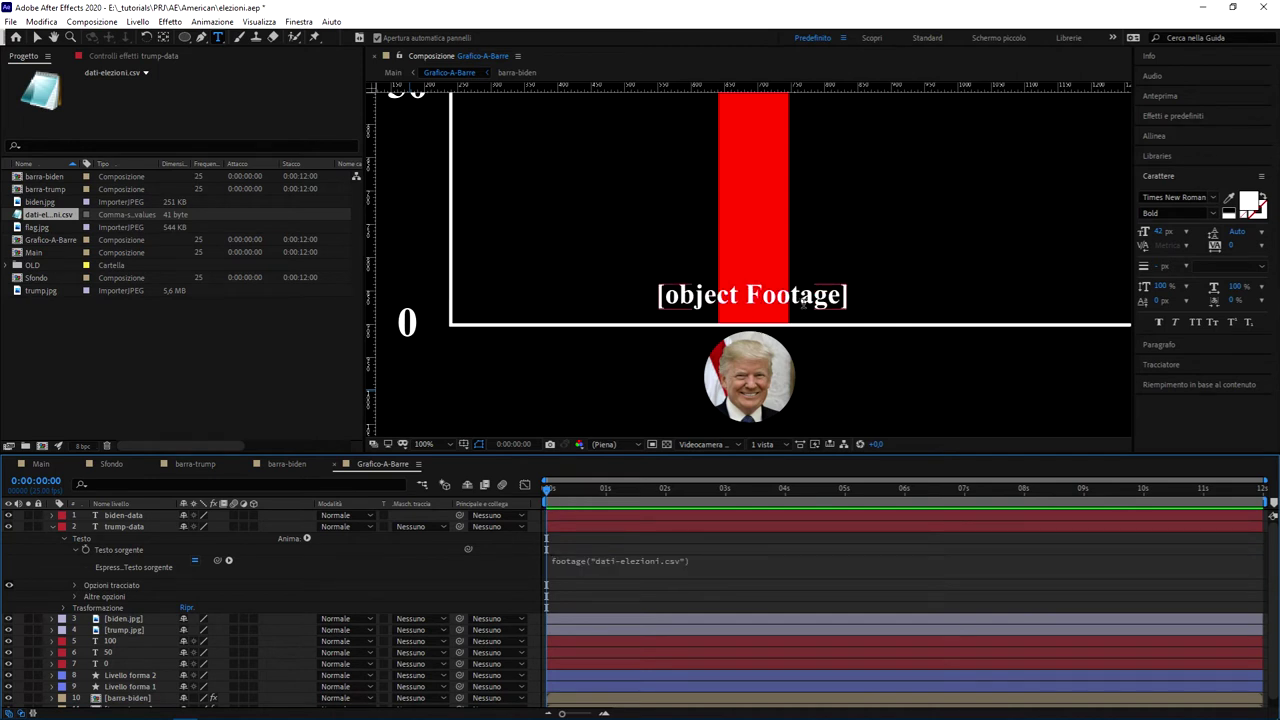
click(700, 560)
text(.)
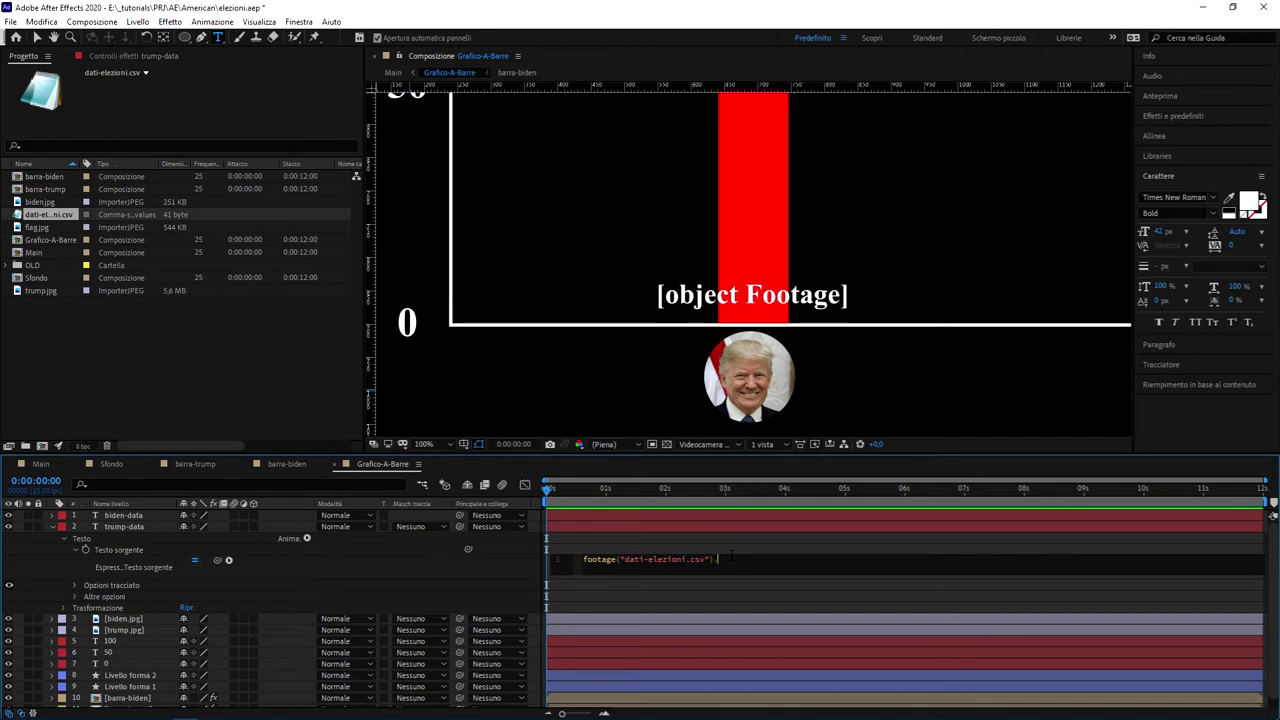
Add a period after footage("dati-elezioni.csv") and open the Expression Language Menu
key(alt+Tab)
key(alt+Tab)
click(735, 562)
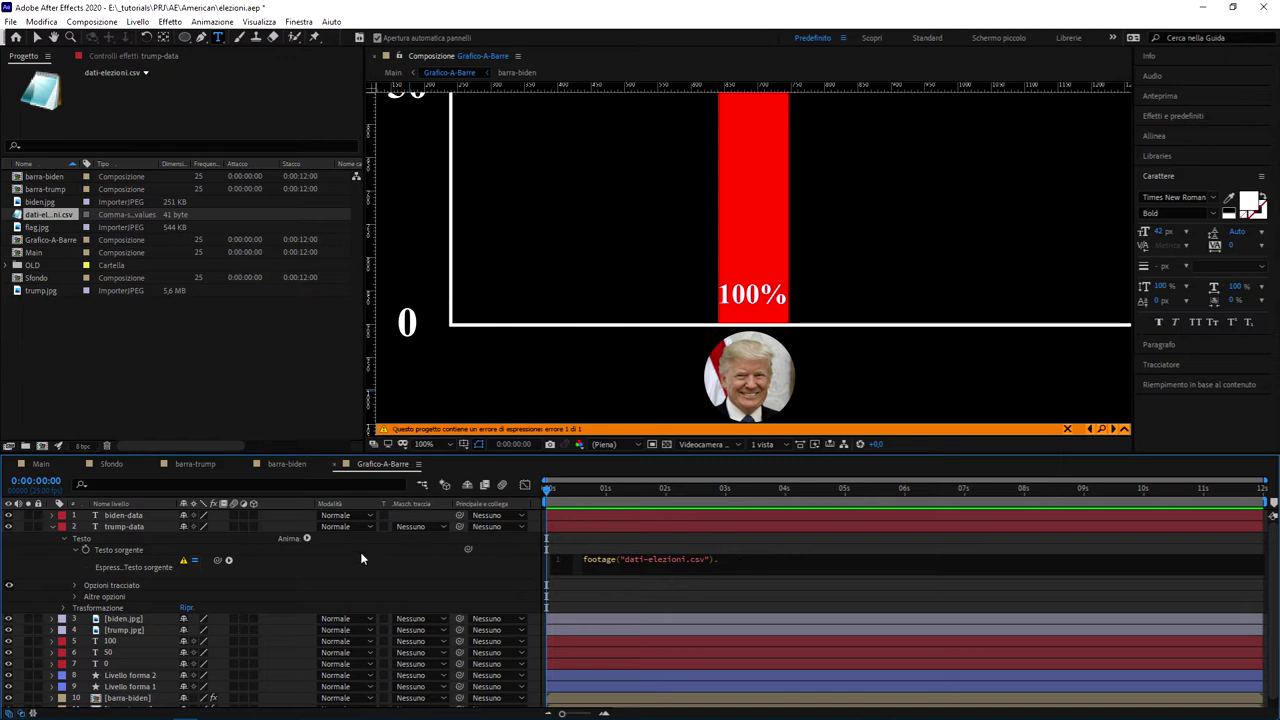
click(228, 560)
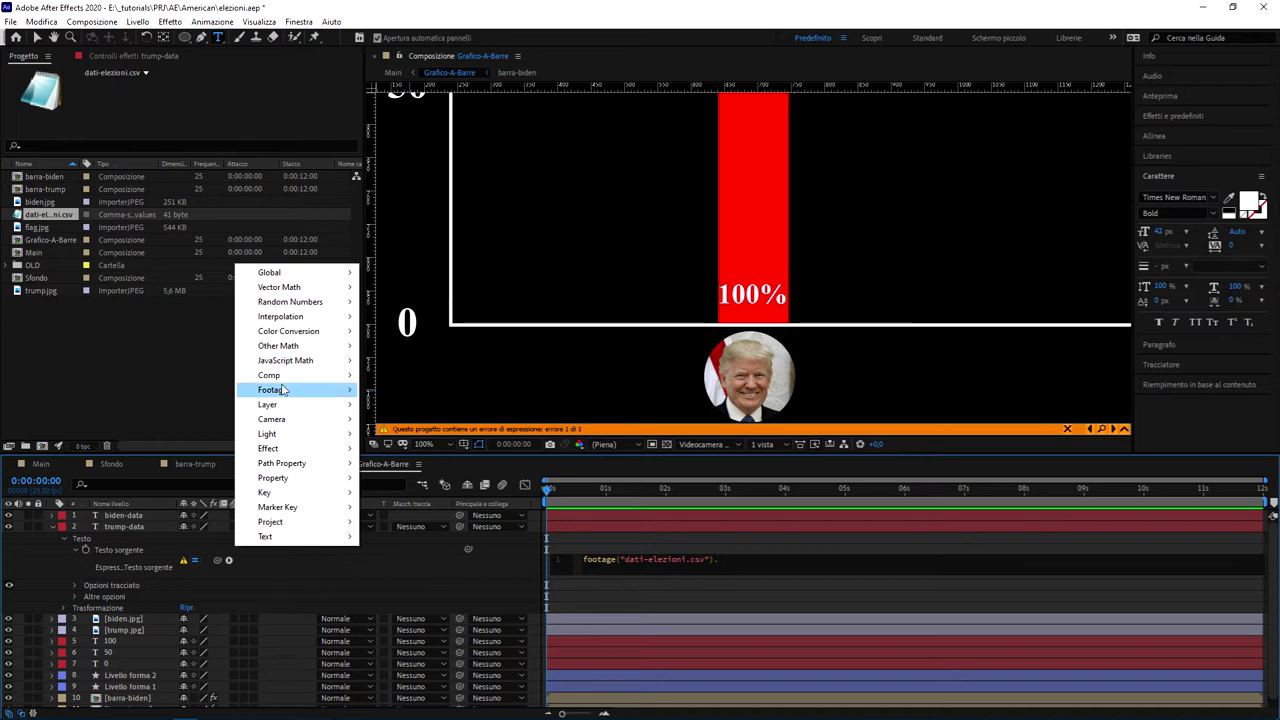
Insert Footage > dataValue(dataPath) and select the dataPath placeholder, then bring up the CSV
mouse_move(283, 391)
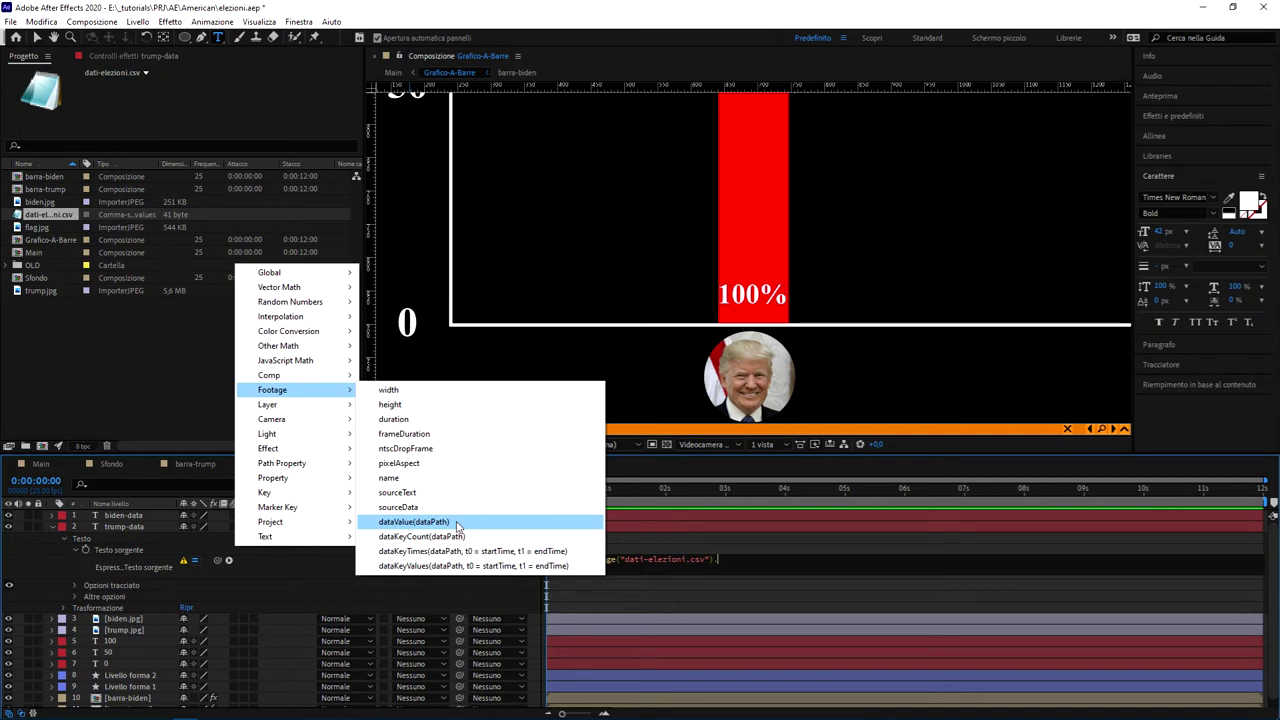
click(457, 524)
double_click(785, 559)
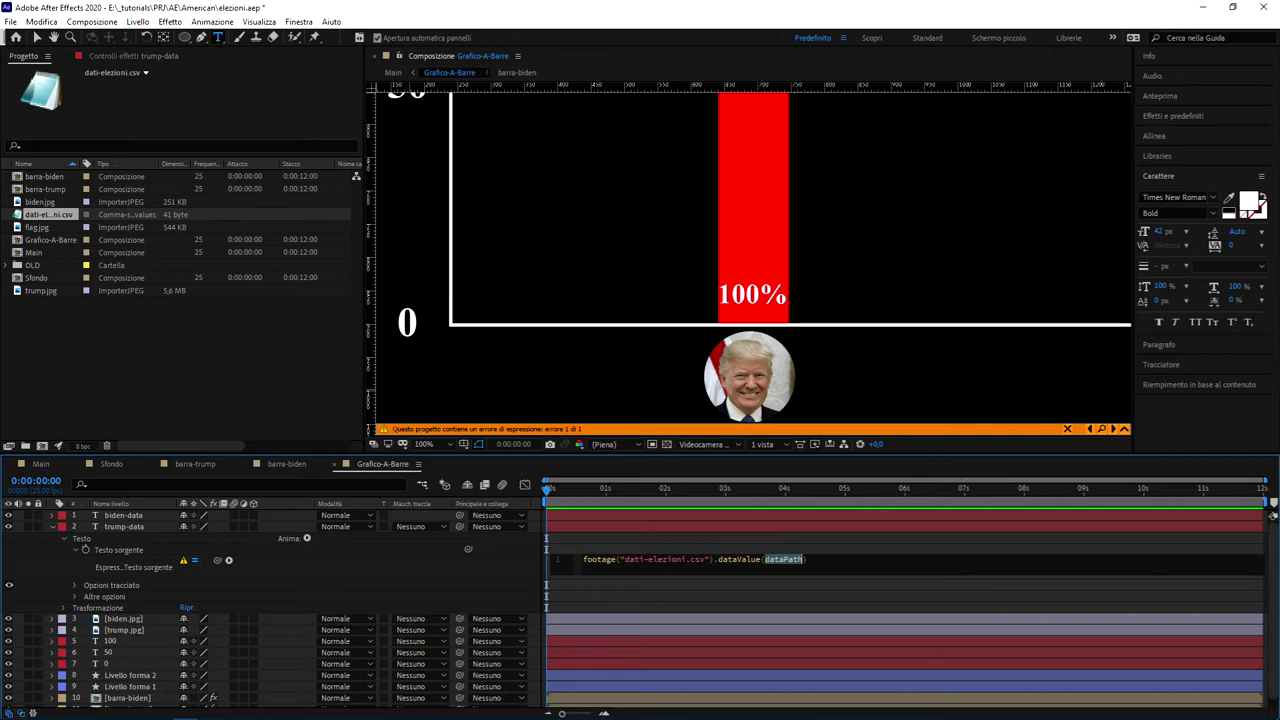
key(alt+Tab)
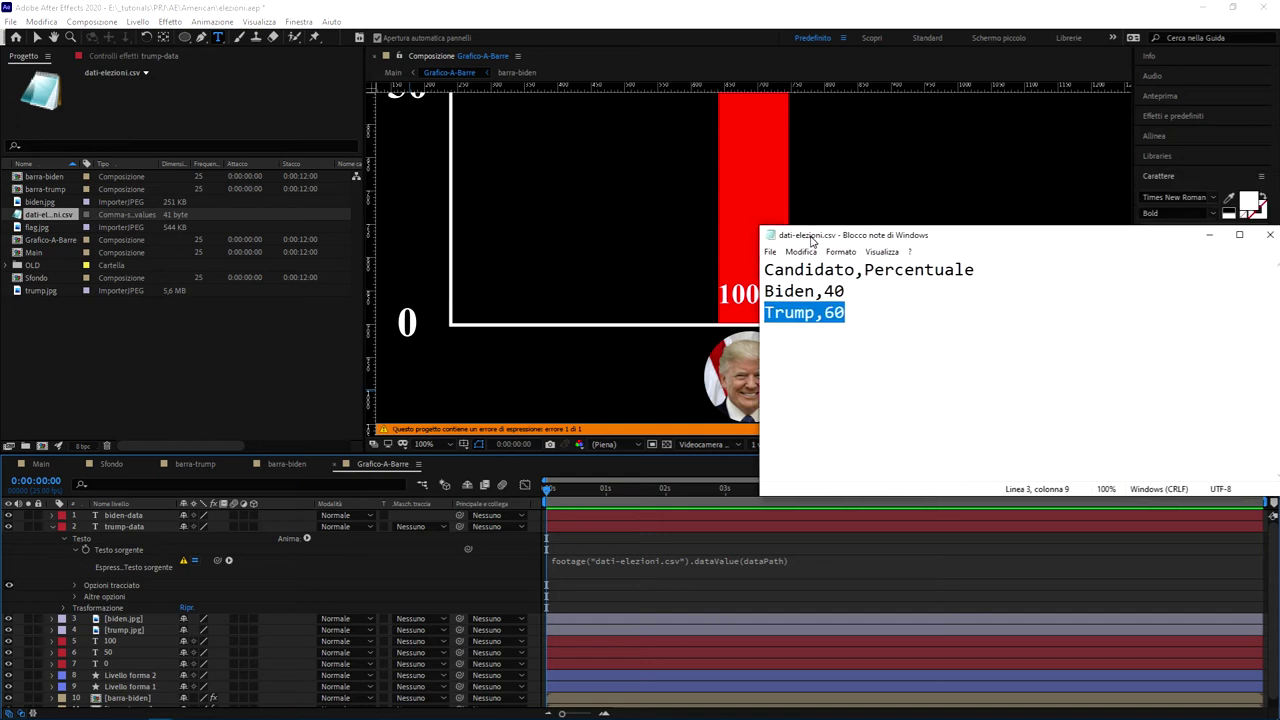
Review the CSV header Candidato,Percentuale and the Biden,40 and Trump,60 rows in Notepad
click(848, 277)
drag(954, 264, 722, 265)
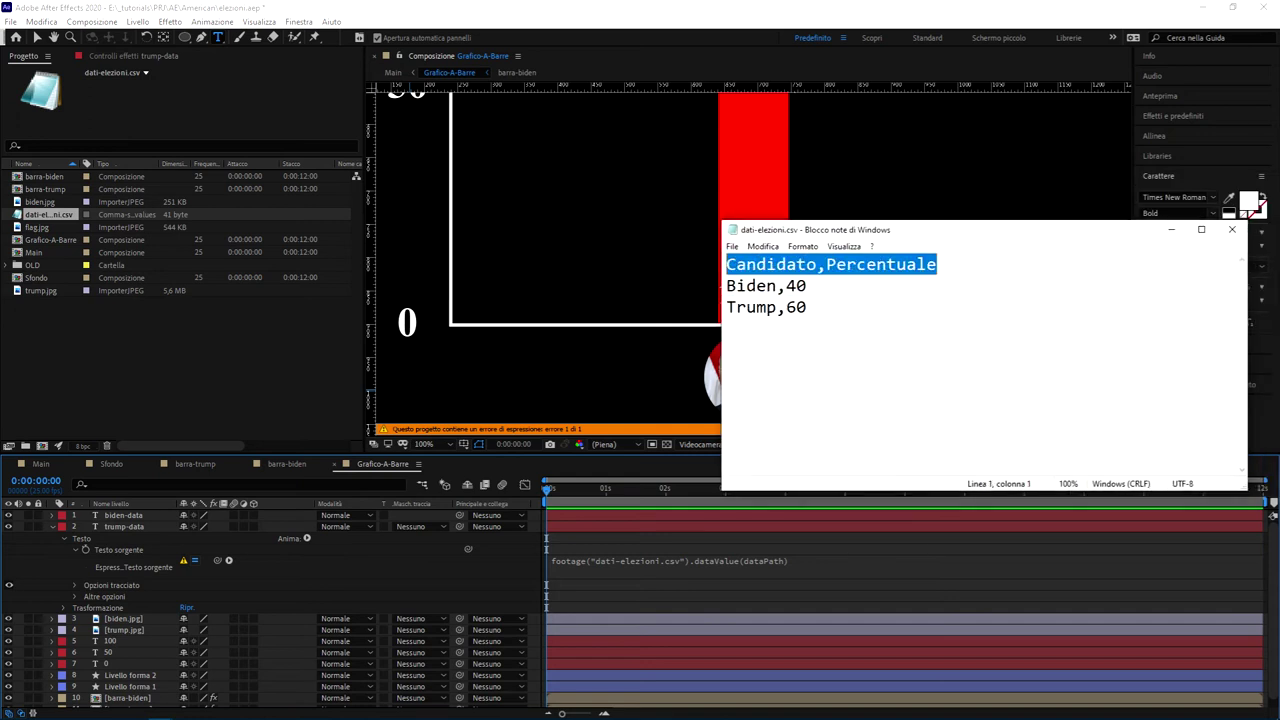
click(767, 264)
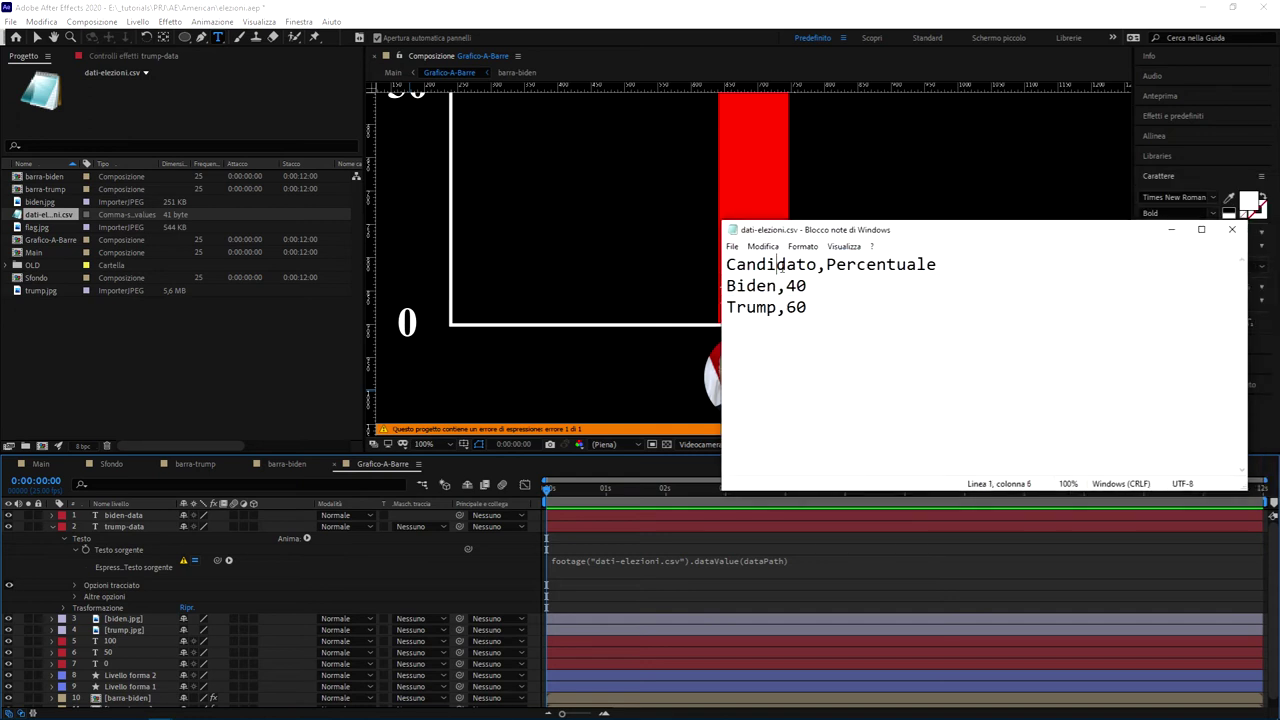
click(817, 264)
mouse_move(817, 264)
mouse_down()
mouse_move(724, 265)
mouse_move(726, 307)
mouse_up()
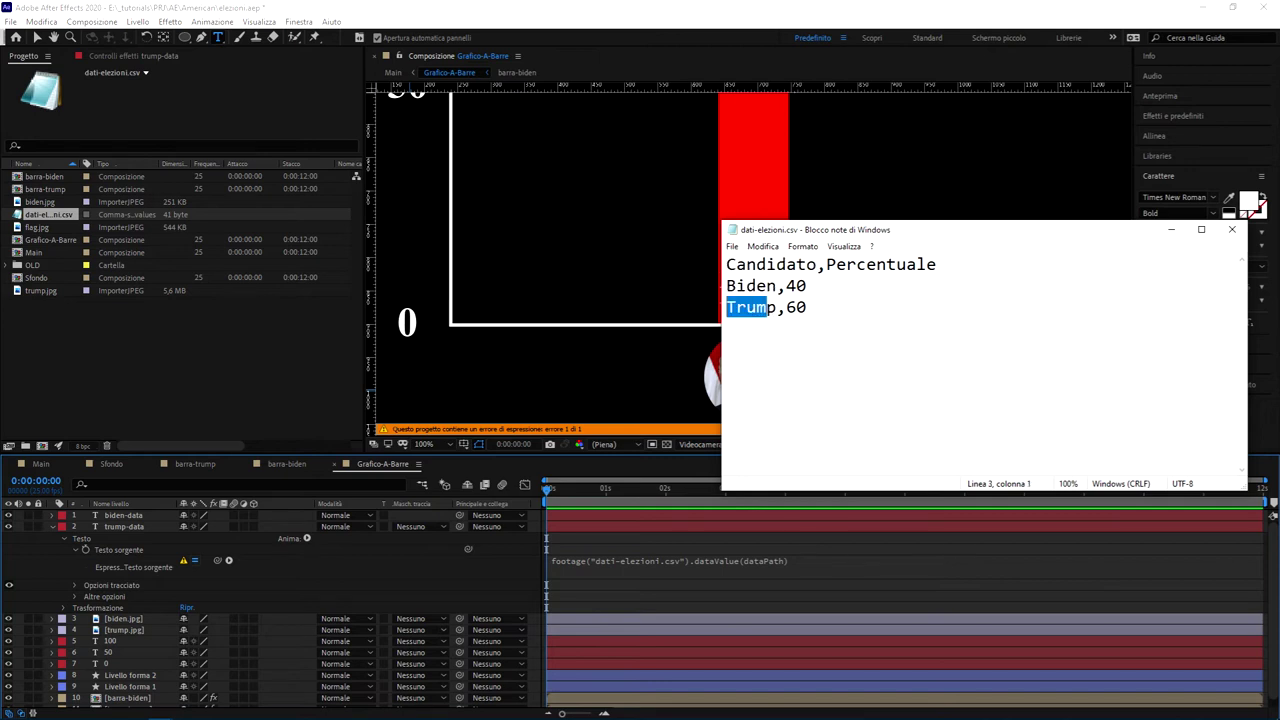
mouse_move(950, 266)
mouse_down()
mouse_move(826, 264)
mouse_move(786, 307)
mouse_up()
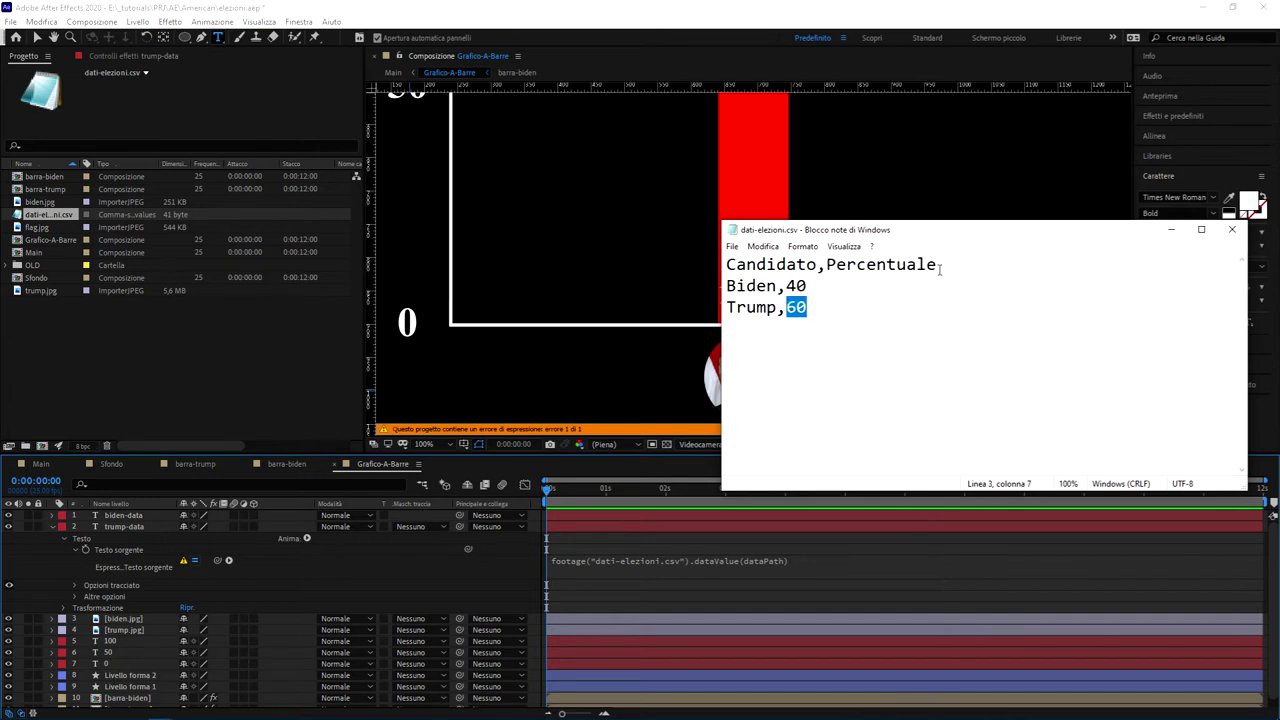
drag(940, 264, 663, 260)
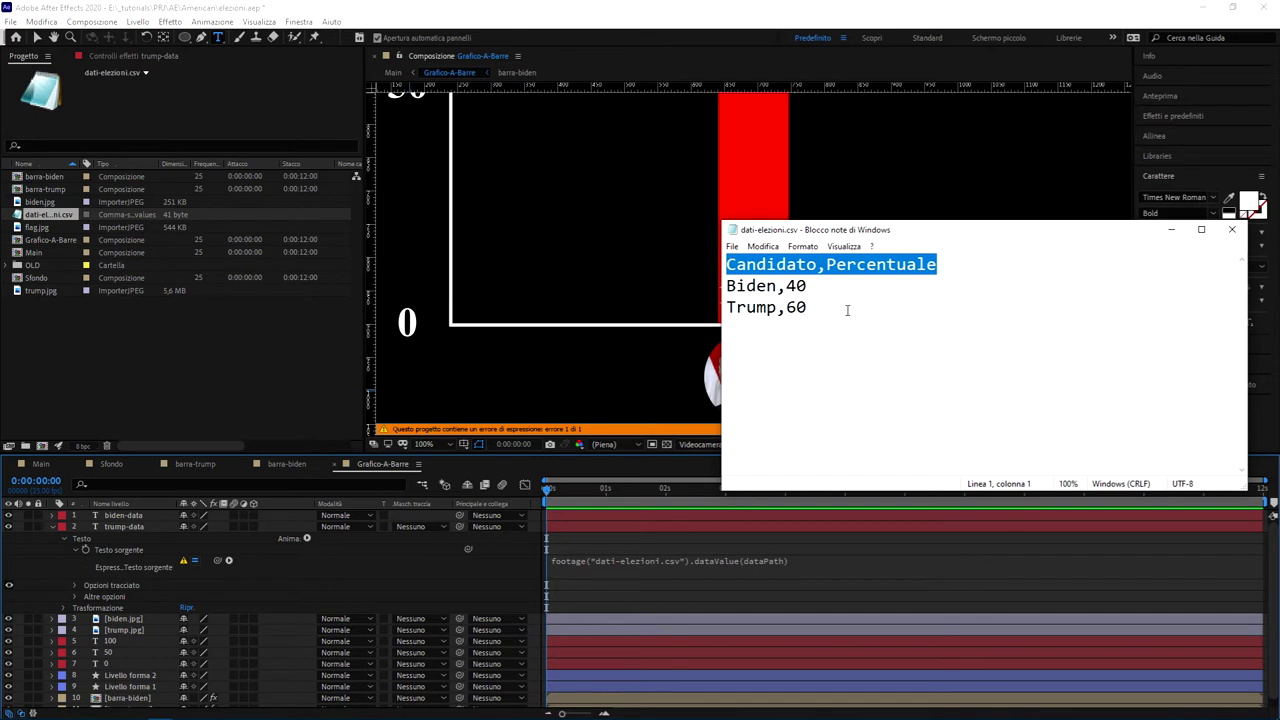
drag(812, 286, 712, 286)
drag(843, 318, 657, 298)
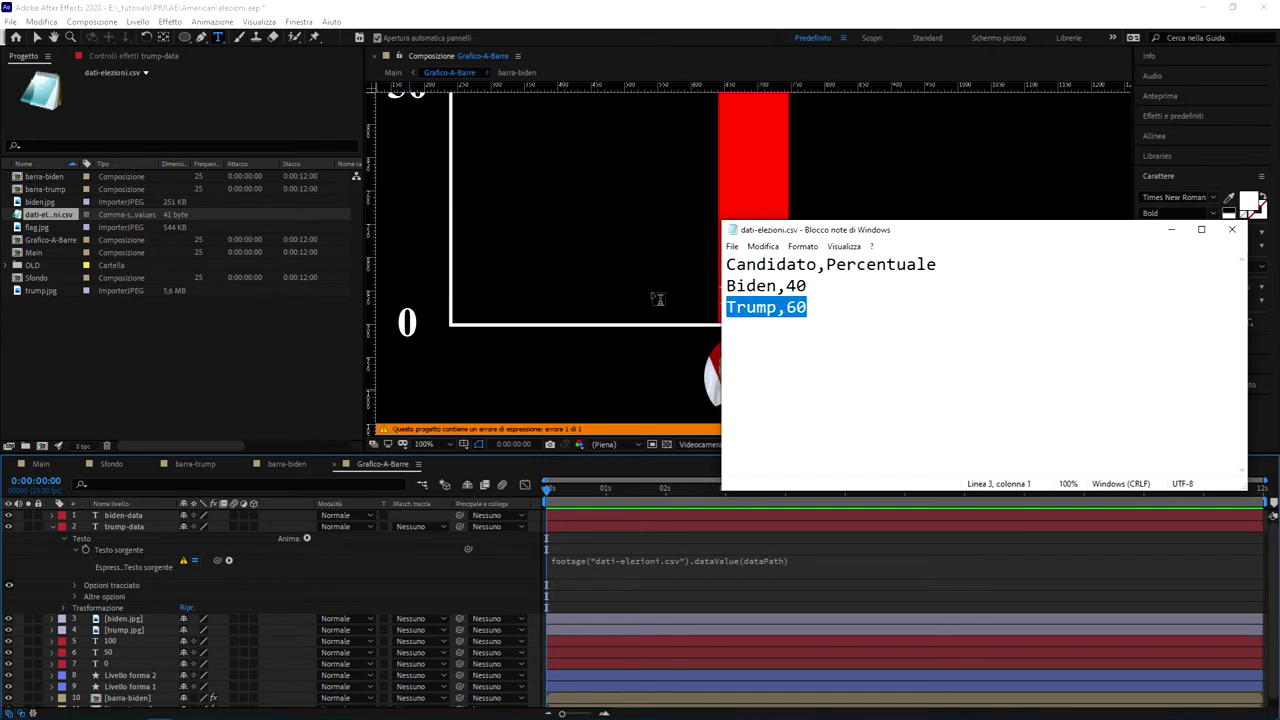
Replace the dataPath placeholder with an opening bracket, checking the CSV rows alongside
click(1171, 229)
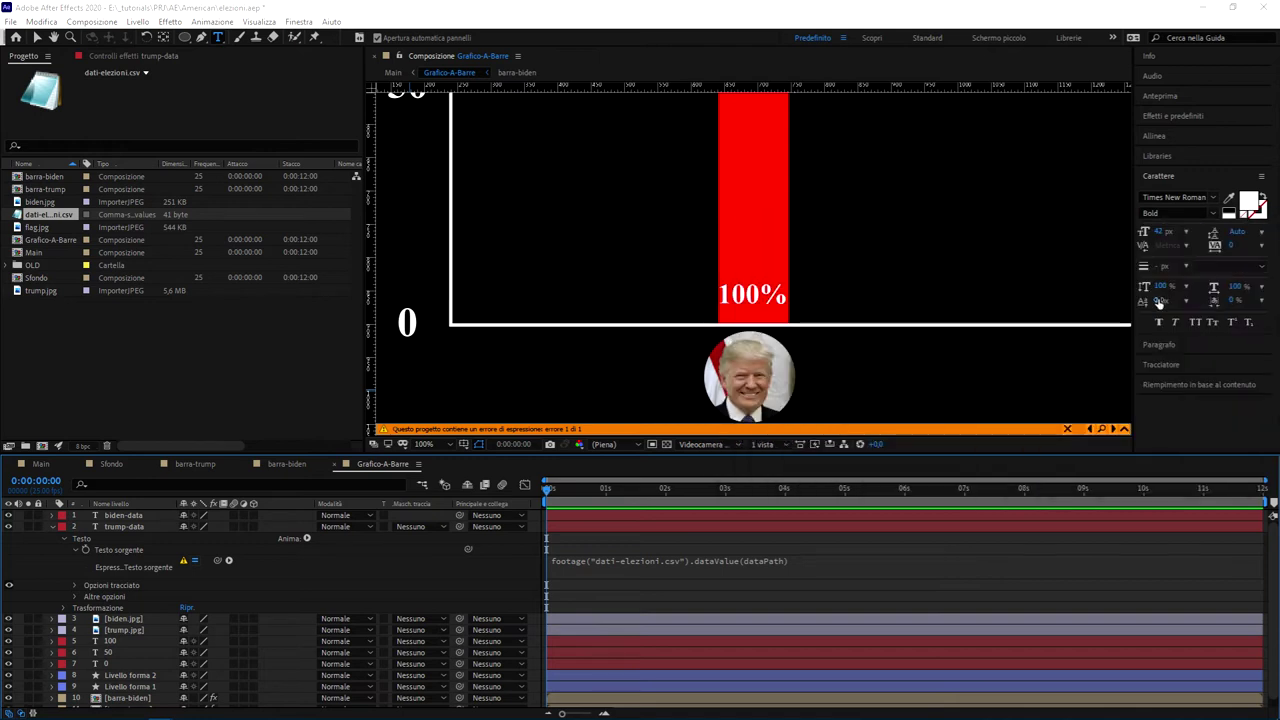
click(784, 560)
double_click(786, 560)
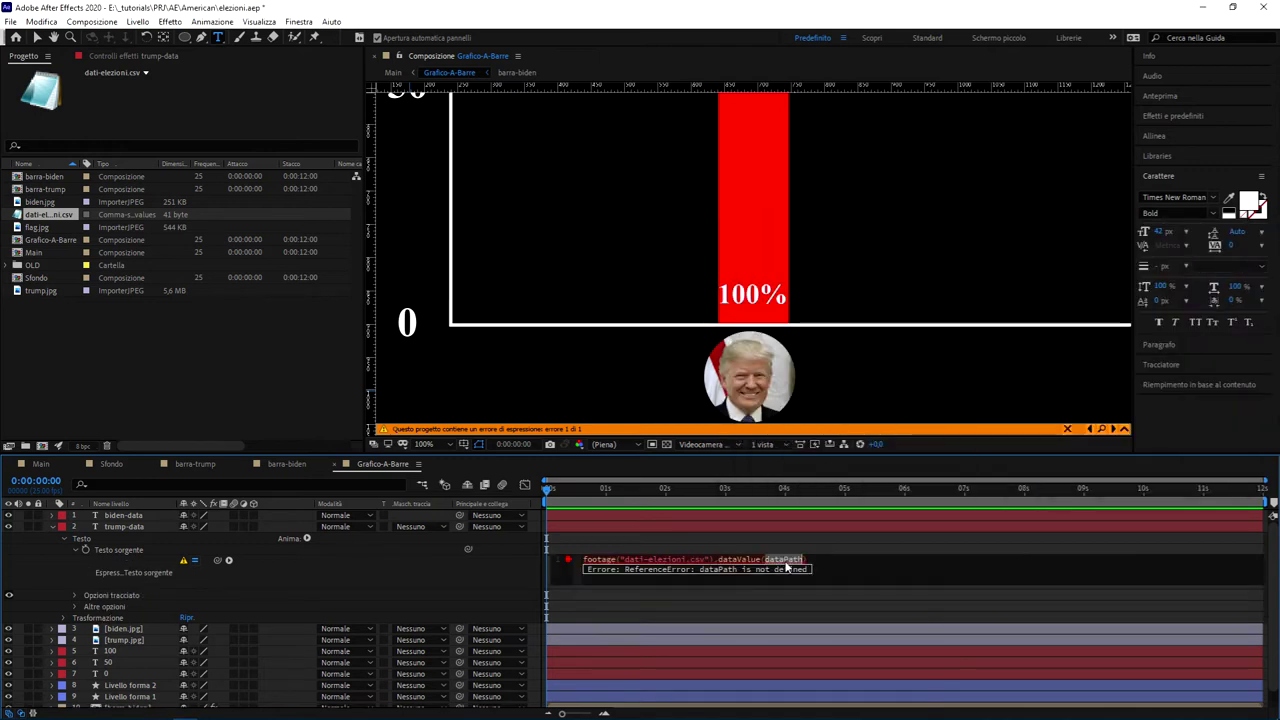
text([)
key(alt+Tab)
drag(811, 225, 701, 229)
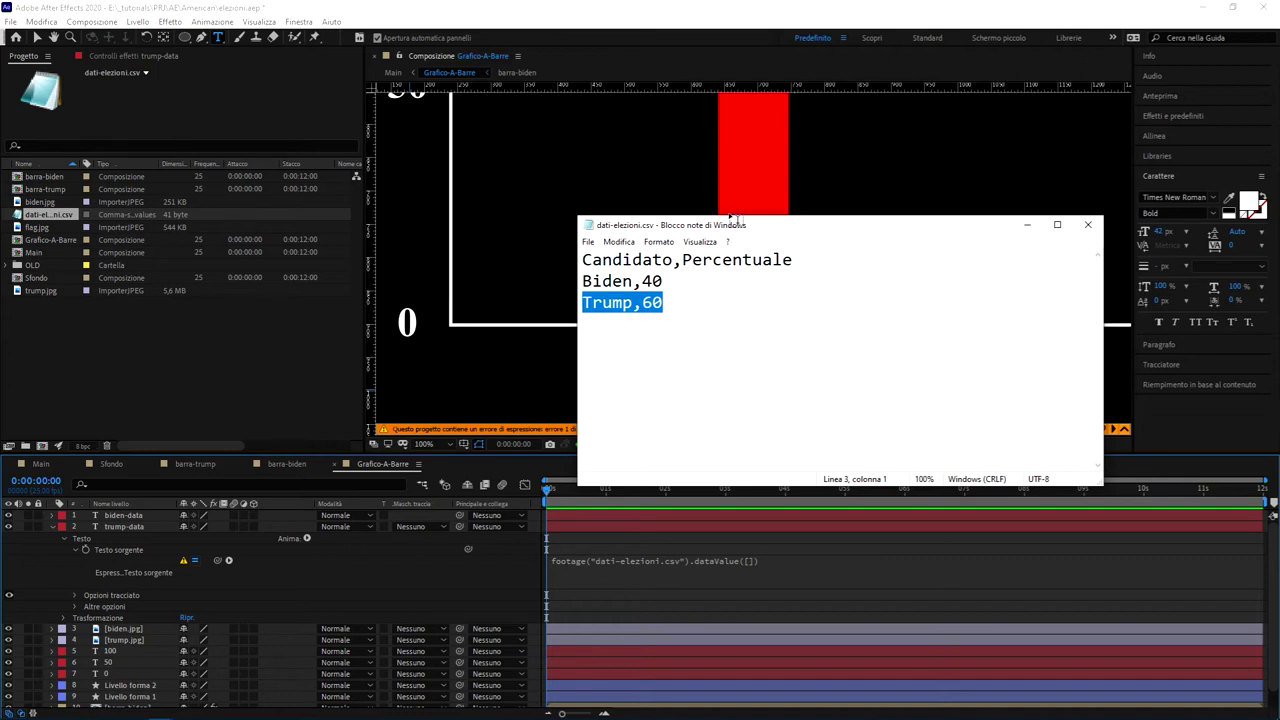
click(652, 282)
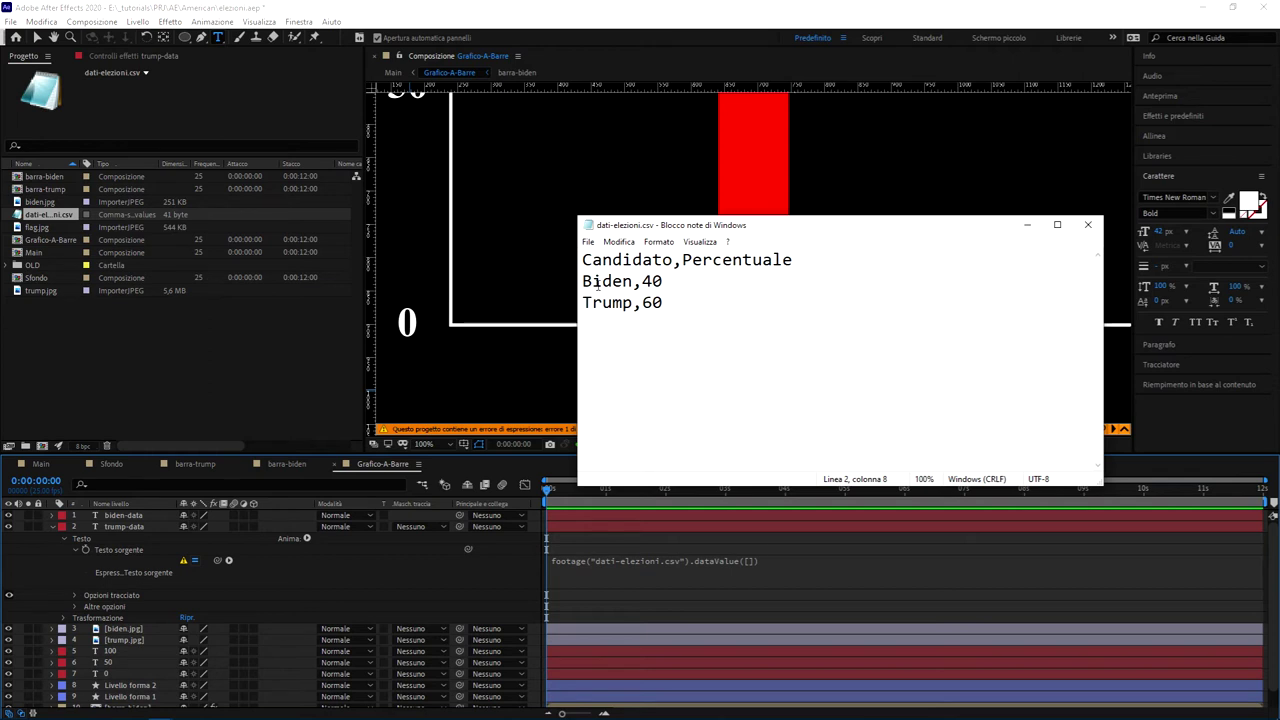
drag(640, 281, 664, 302)
click(668, 296)
Complete the index as dataValue([1,1]) and commit, so the red bar's label shows 60
click(727, 658)
click(751, 561)
click(772, 560)
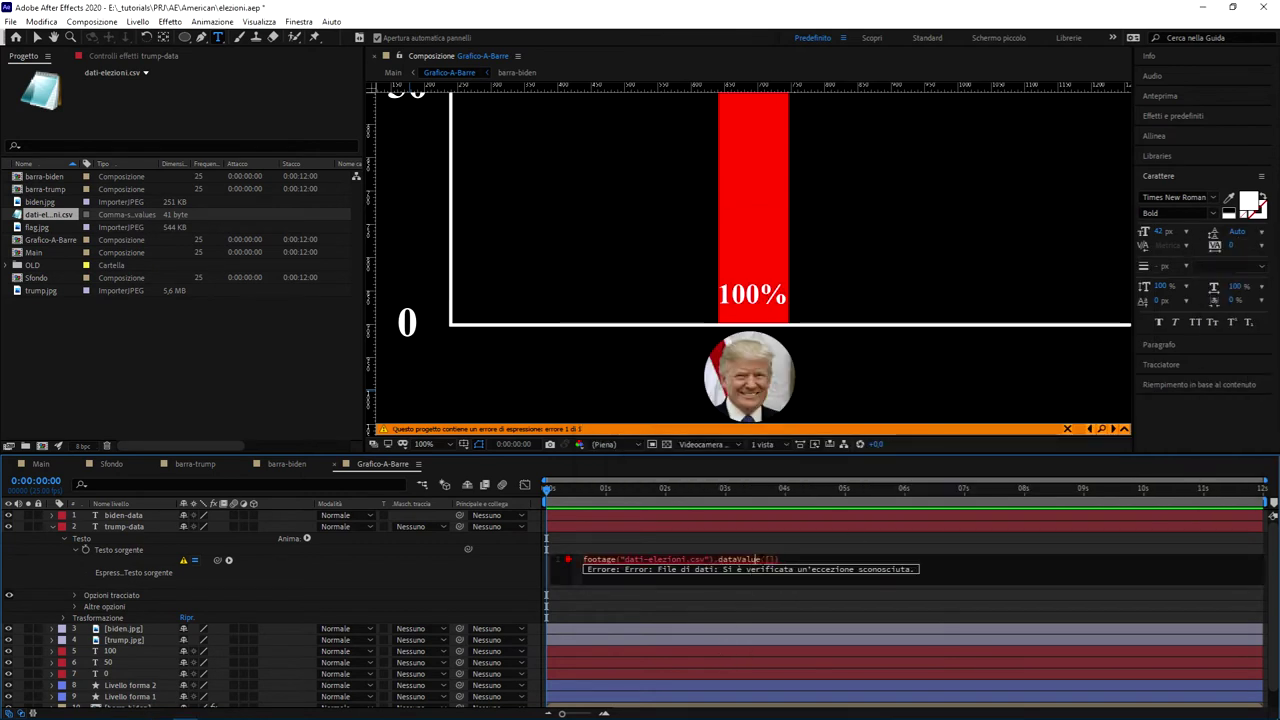
text(1,)
key(alt+Tab)
drag(928, 204, 785, 170)
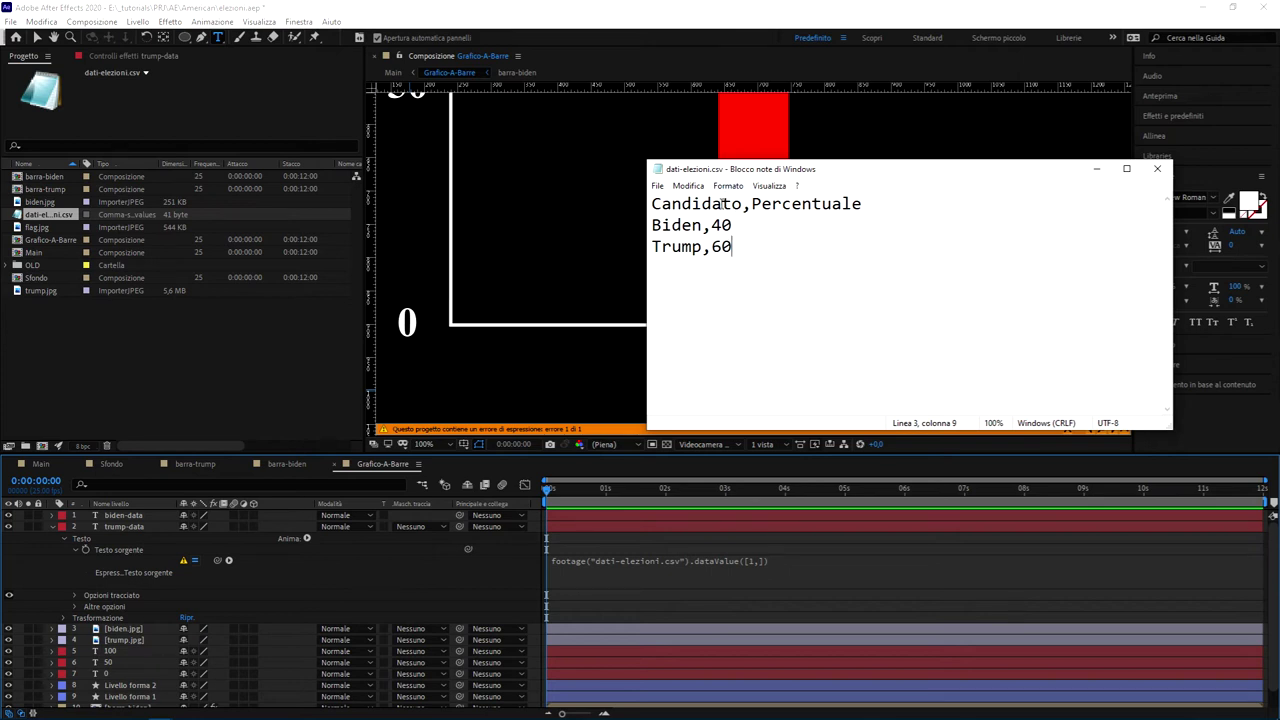
mouse_move(733, 225)
mouse_down()
mouse_move(711, 226)
mouse_move(711, 247)
mouse_up()
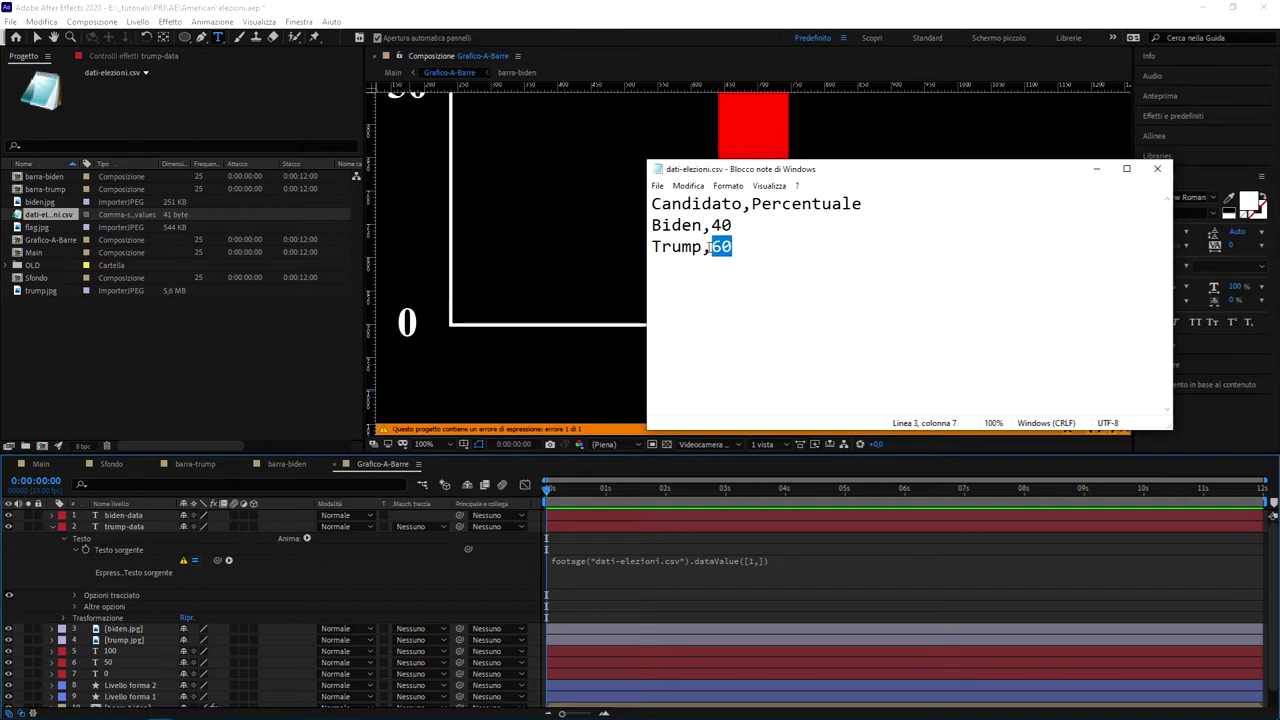
drag(840, 170, 1279, 235)
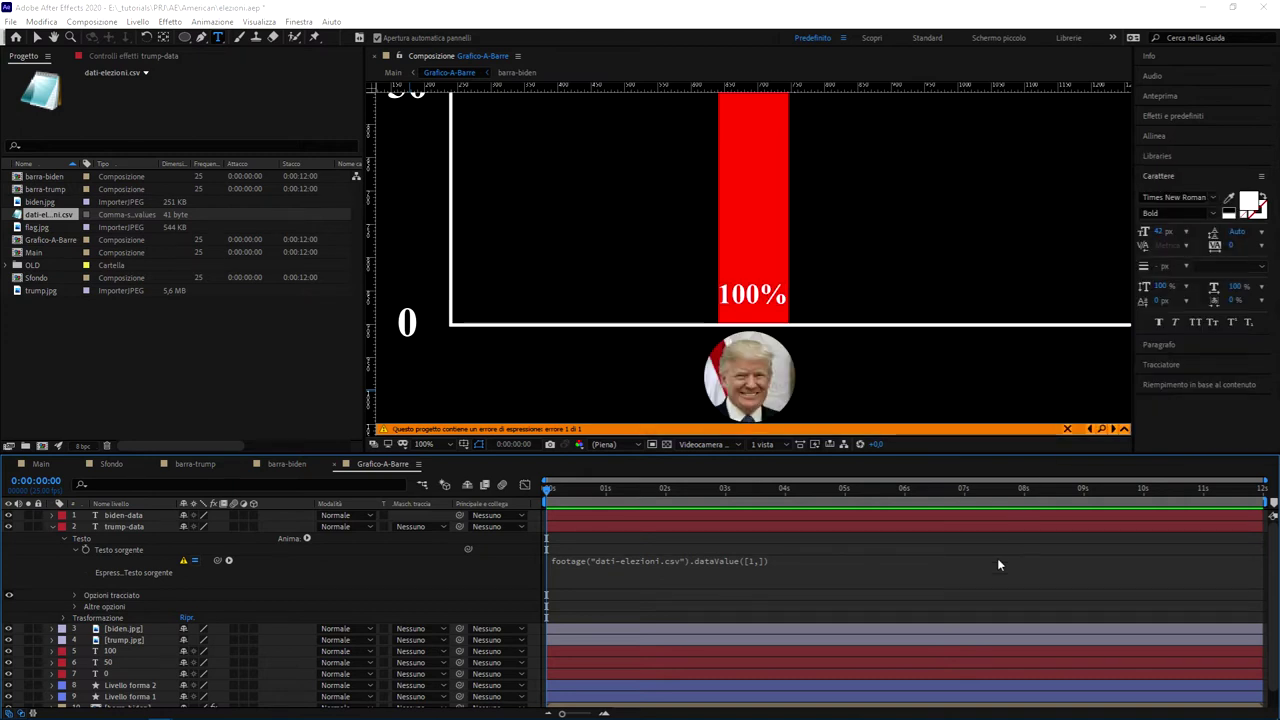
click(762, 558)
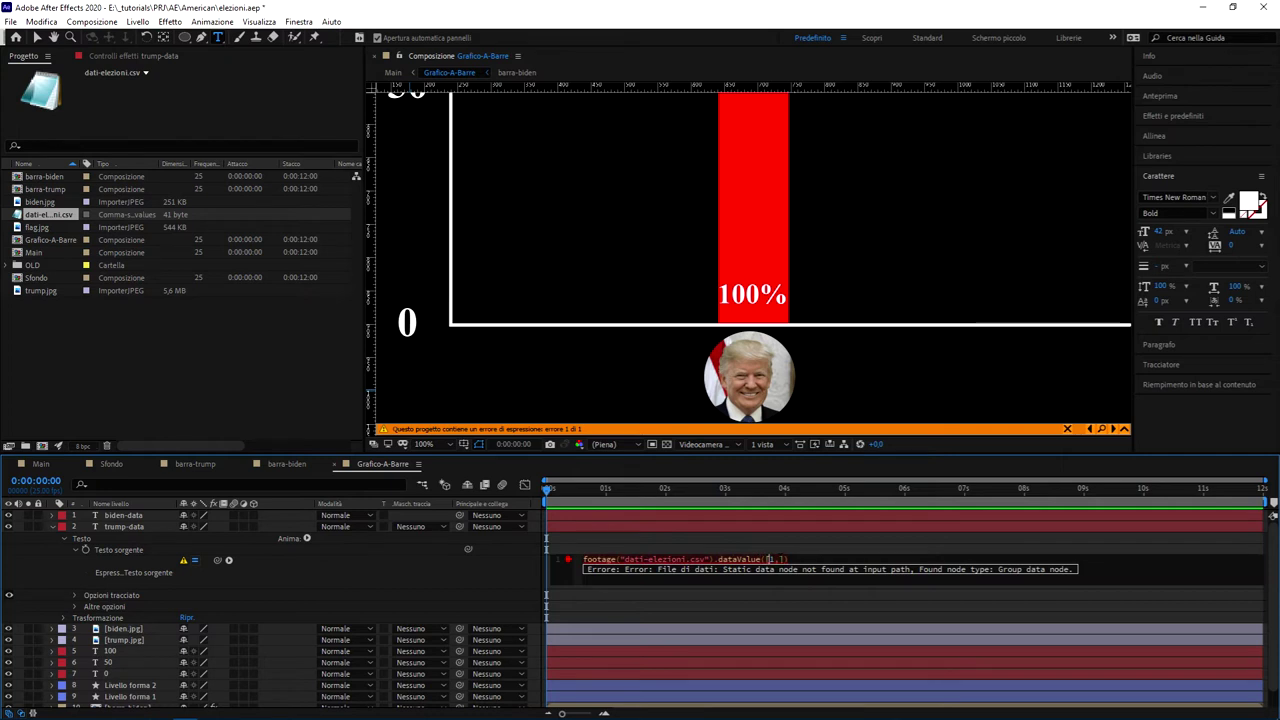
text(1)
click(845, 548)
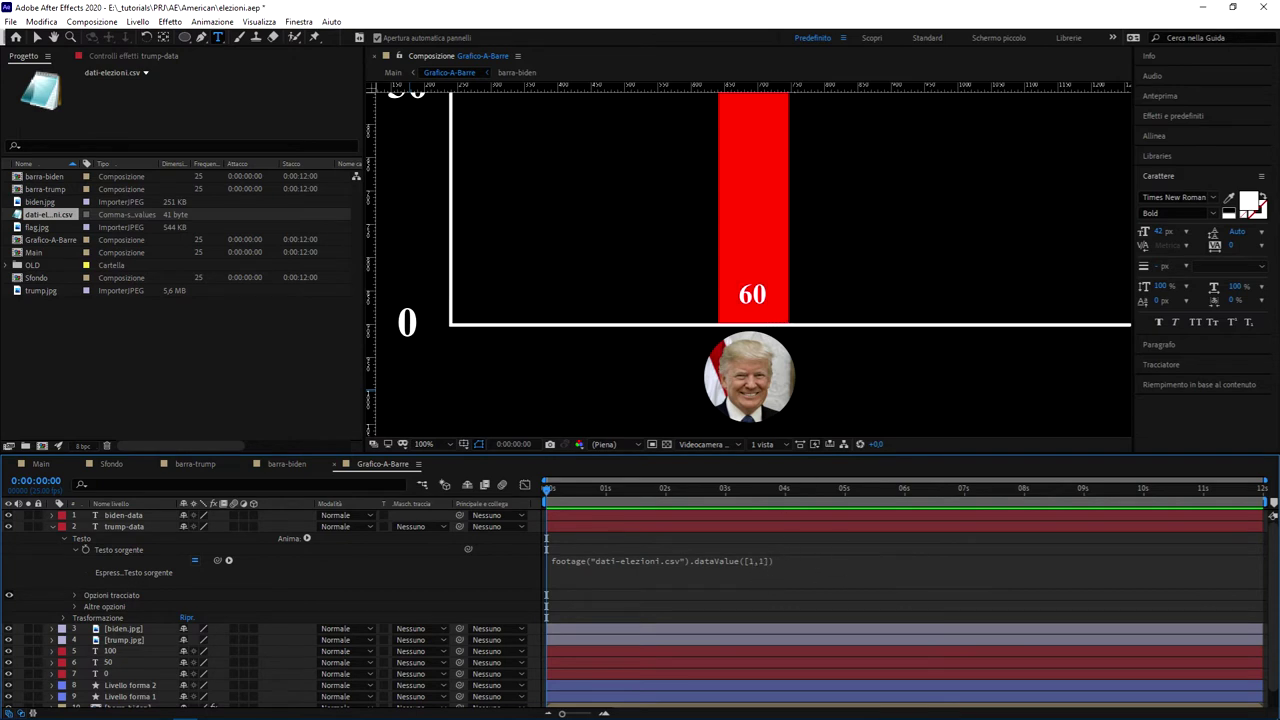
Check the Biden,40 row in the CSV and reopen the label expression for editing
key(alt+Tab)
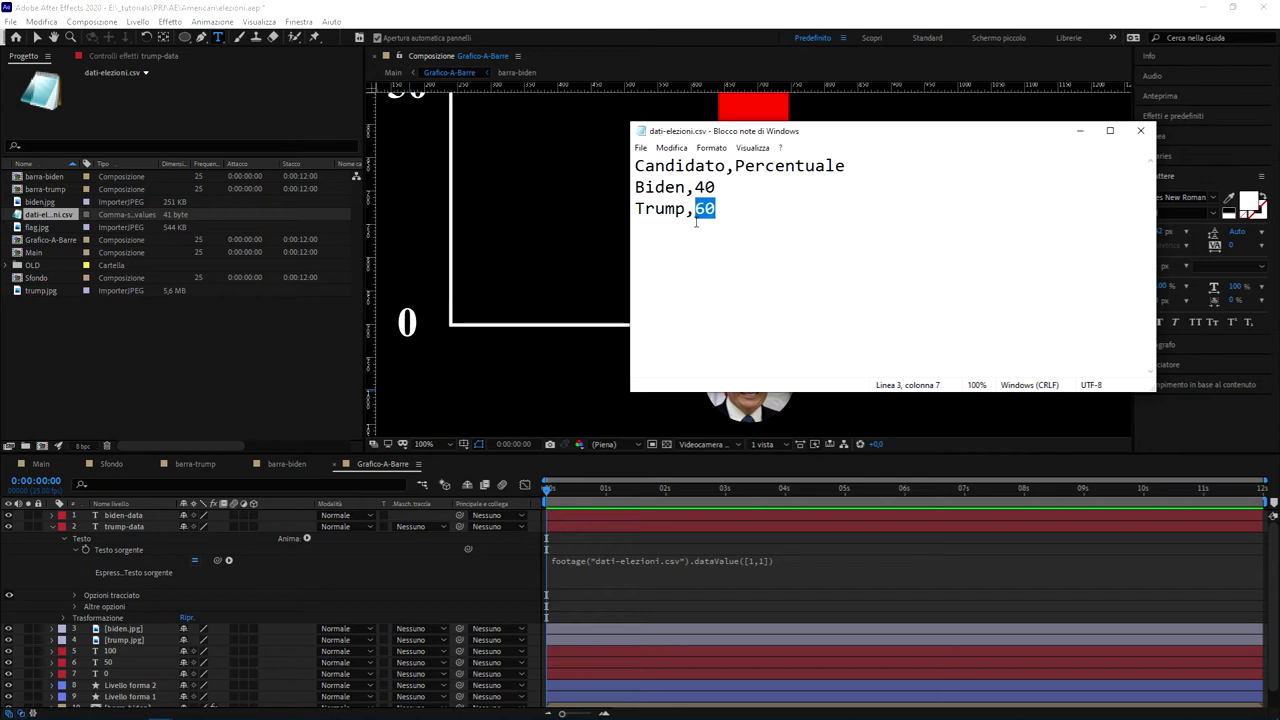
click(717, 187)
key(shift+Home)
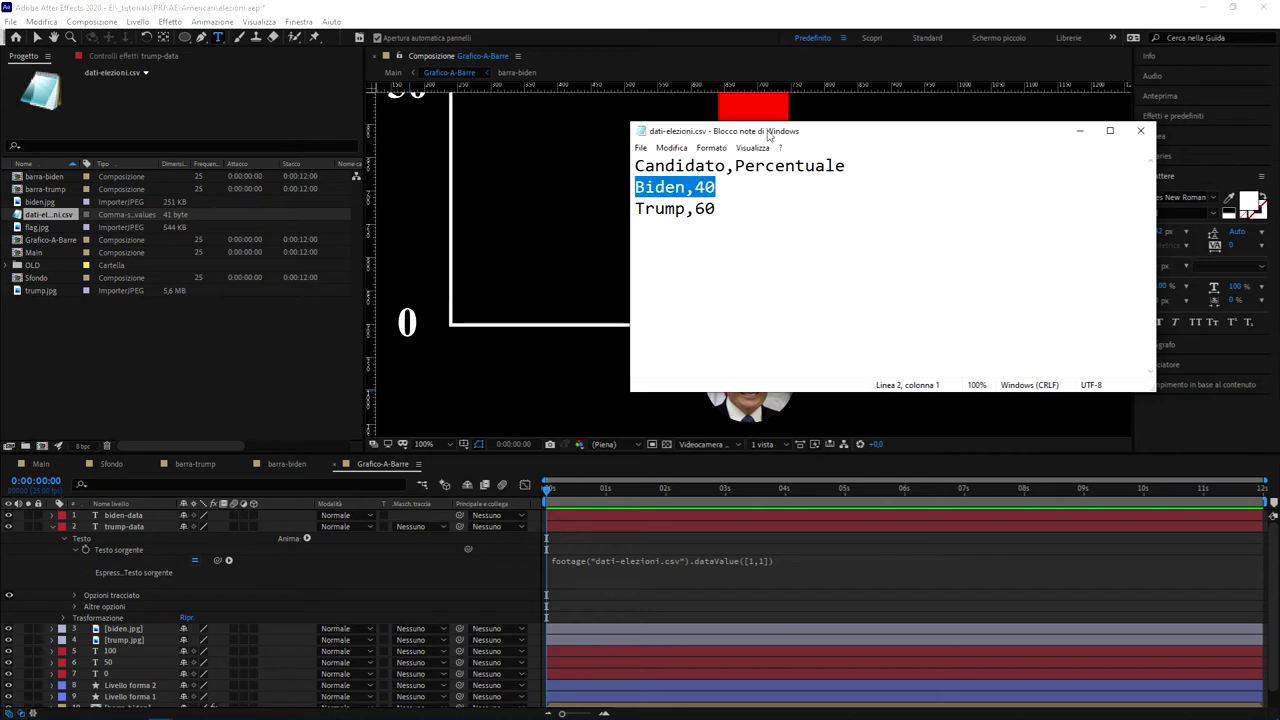
key(alt+Tab)
click(776, 560)
Change the index to [1,0] so the label reads 40, comparing with the Biden,40 row
double_click(783, 559)
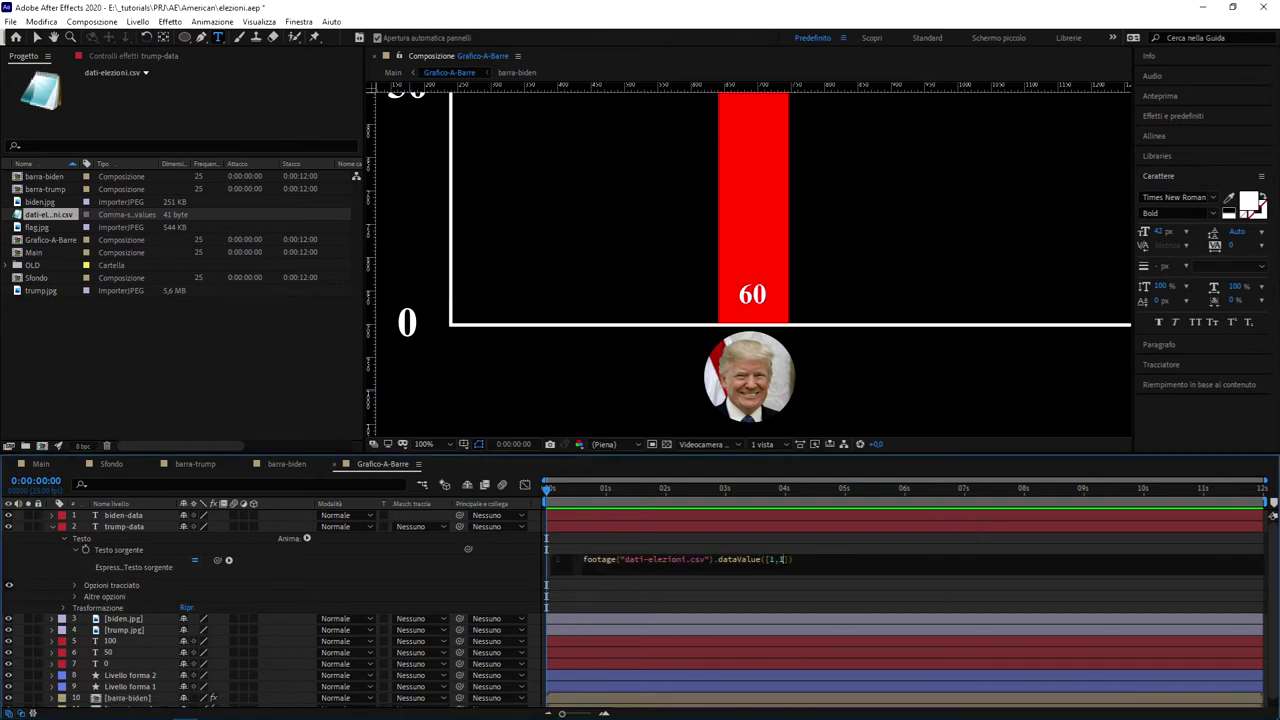
text(0)
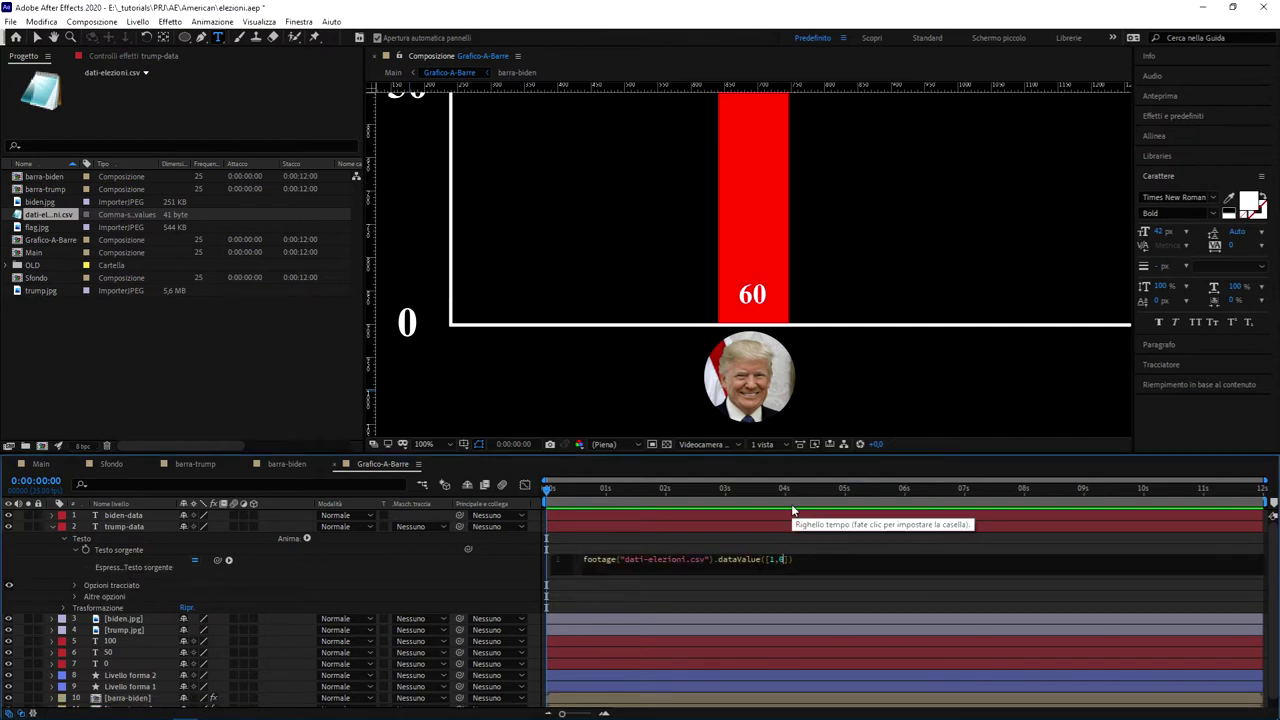
click(788, 546)
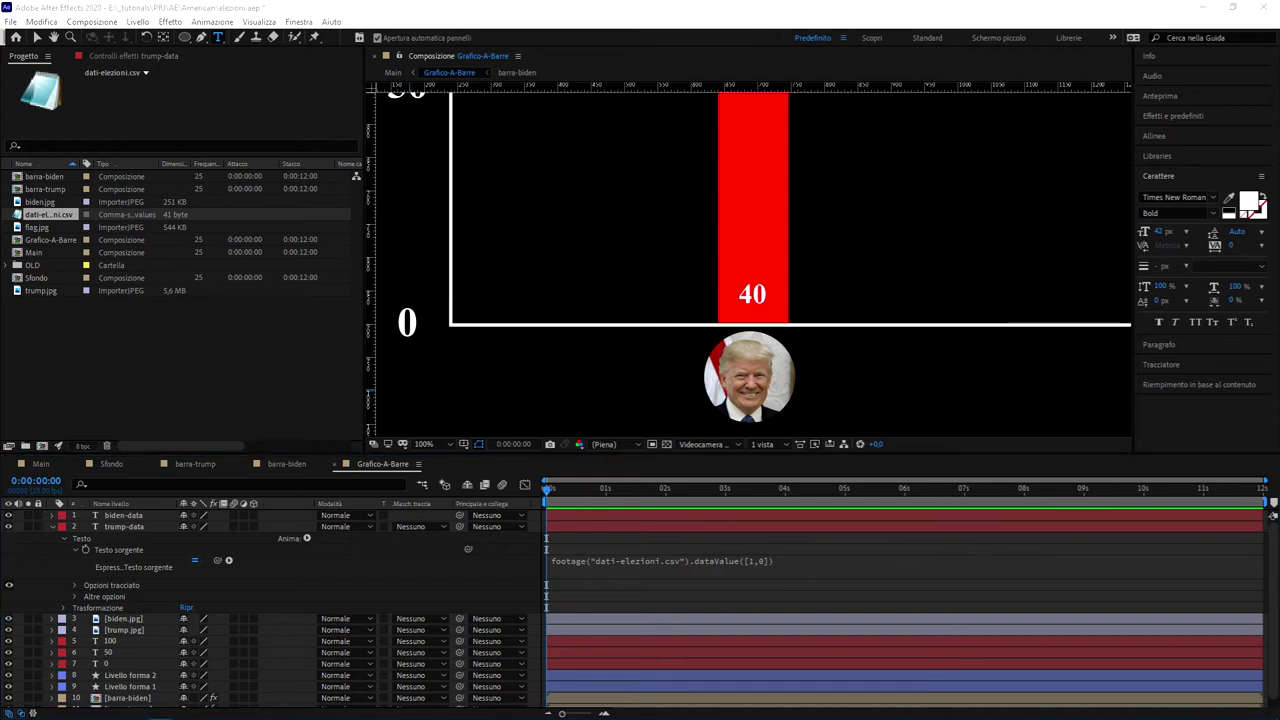
drag(1279, 210, 800, 210)
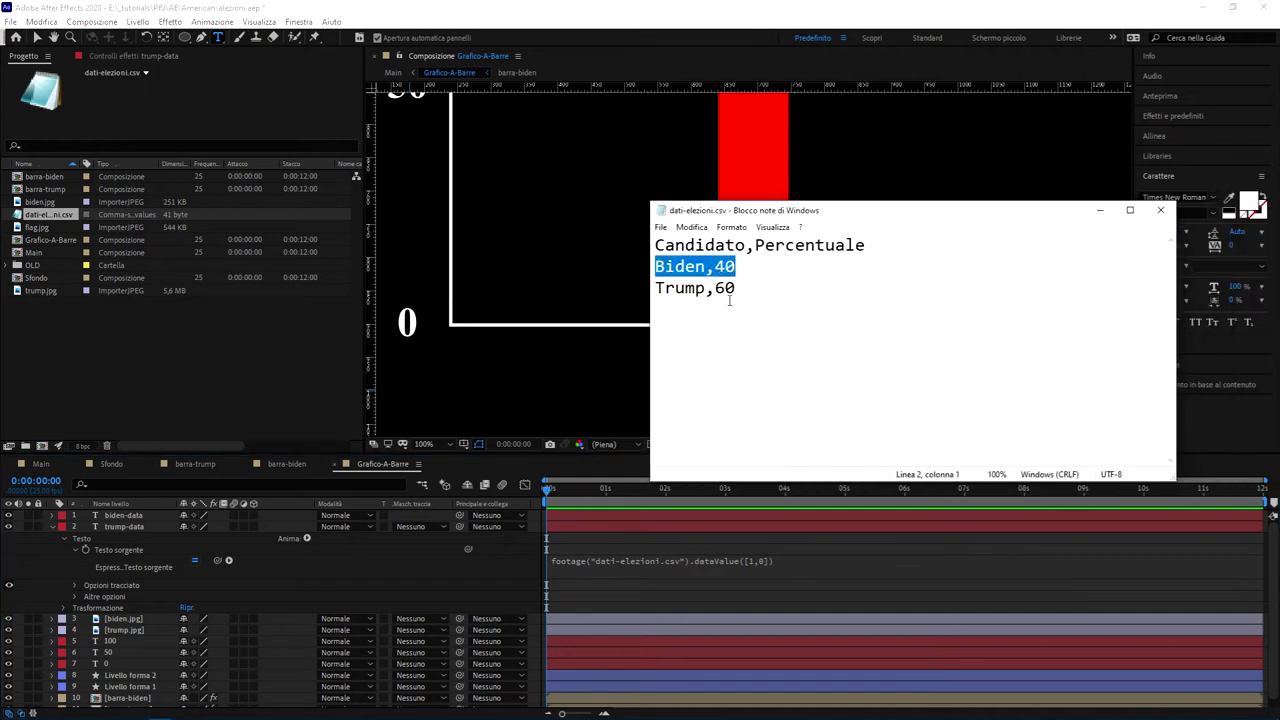
click(737, 266)
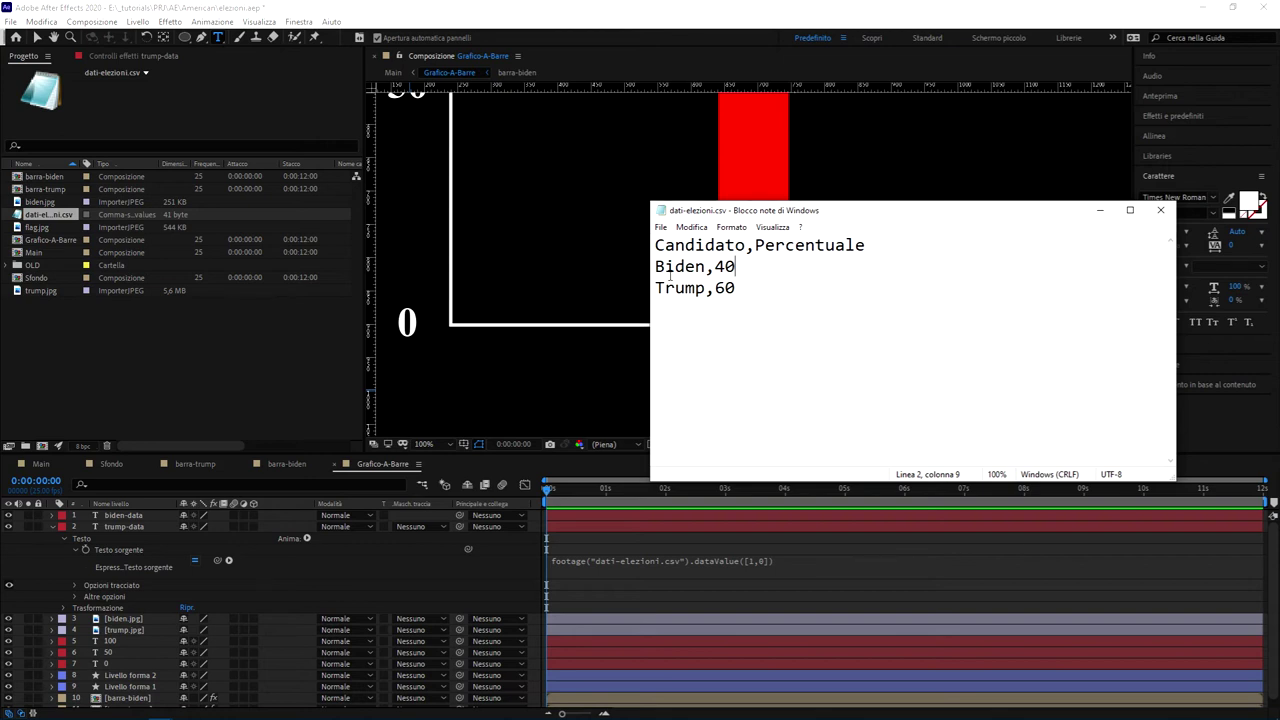
key(shift+Home)
mouse_move(887, 214)
mouse_down()
mouse_move(1279, 196)
mouse_move(887, 214)
mouse_up()
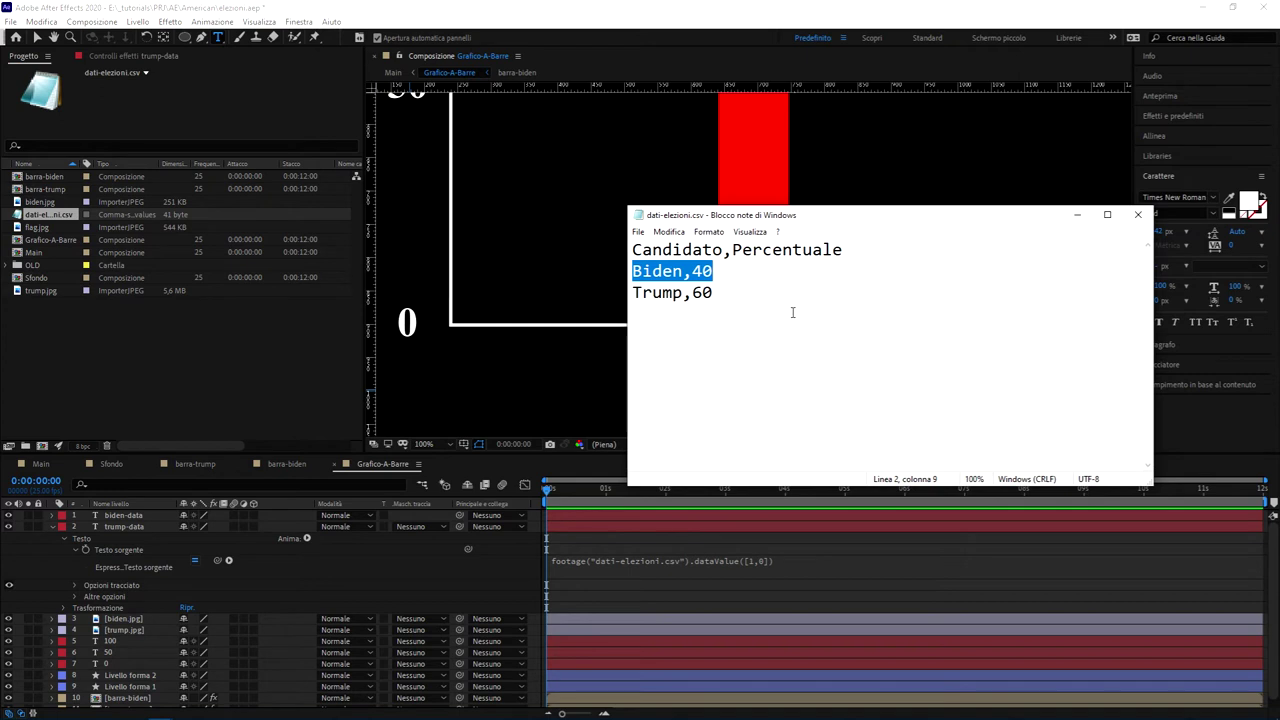
click(686, 272)
drag(717, 271, 632, 271)
click(667, 284)
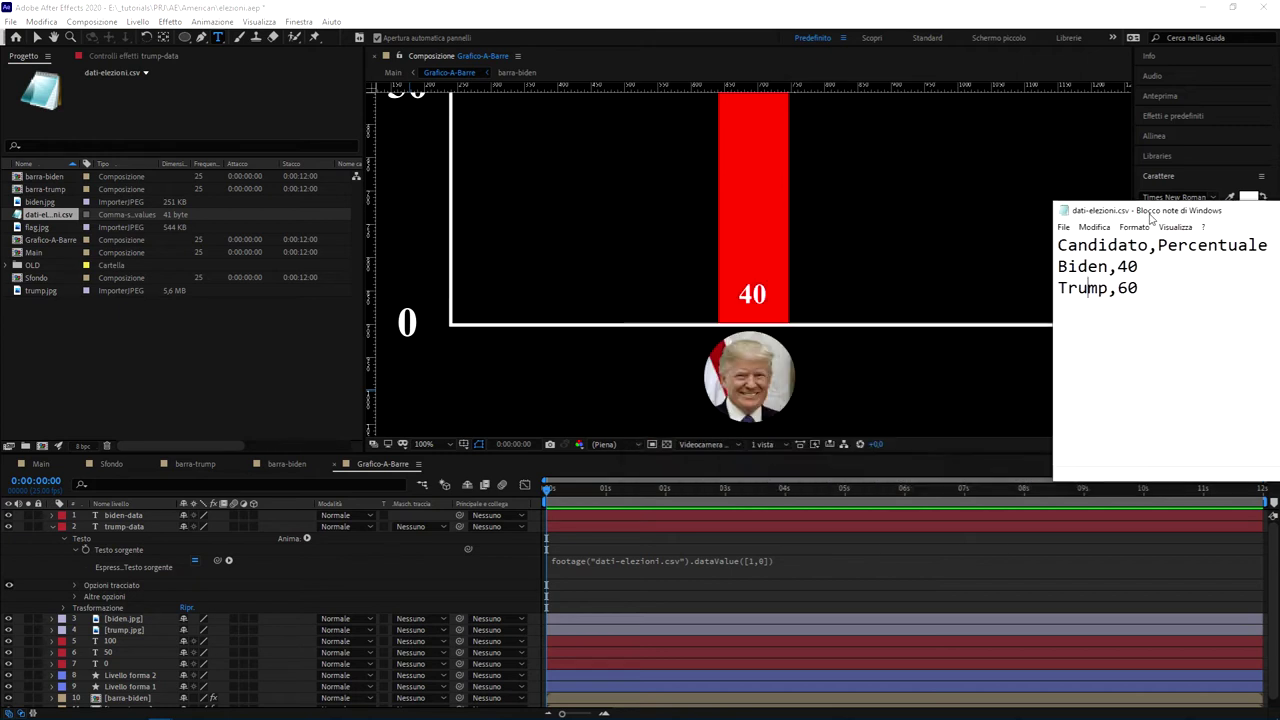
Change the index to [0,0] so the red bar's label reads Biden
click(810, 598)
click(767, 560)
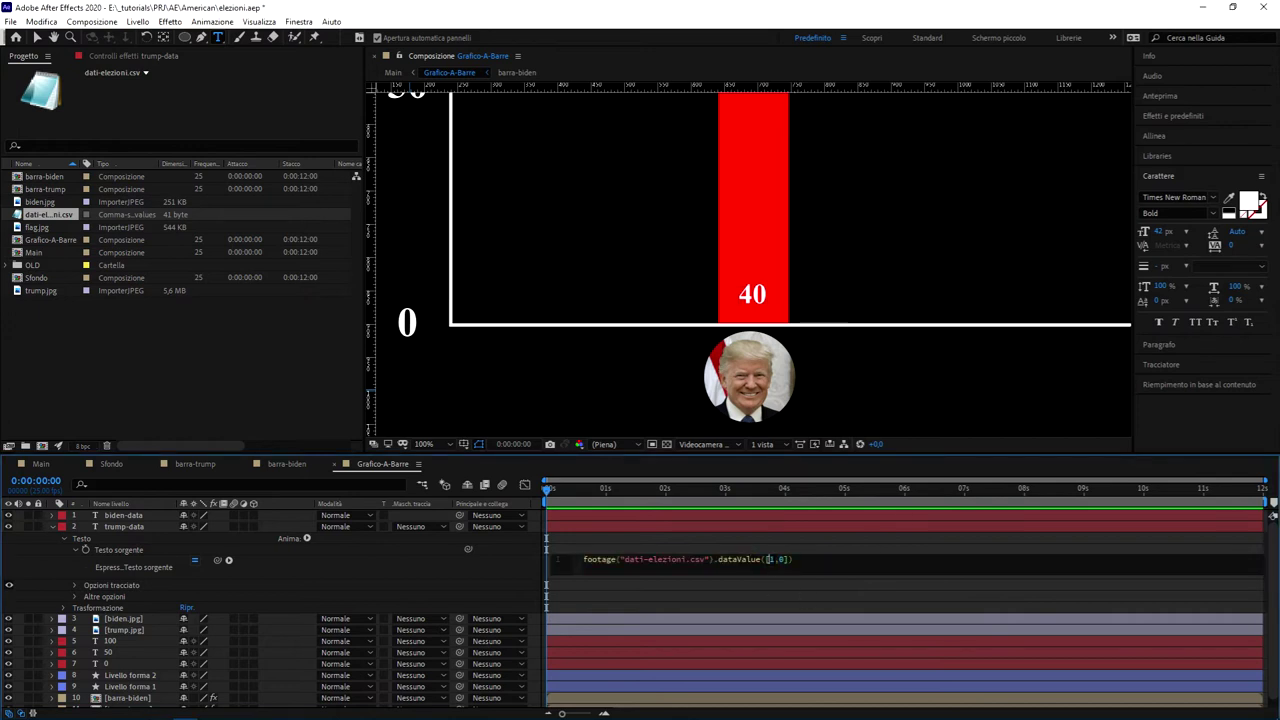
text(0)
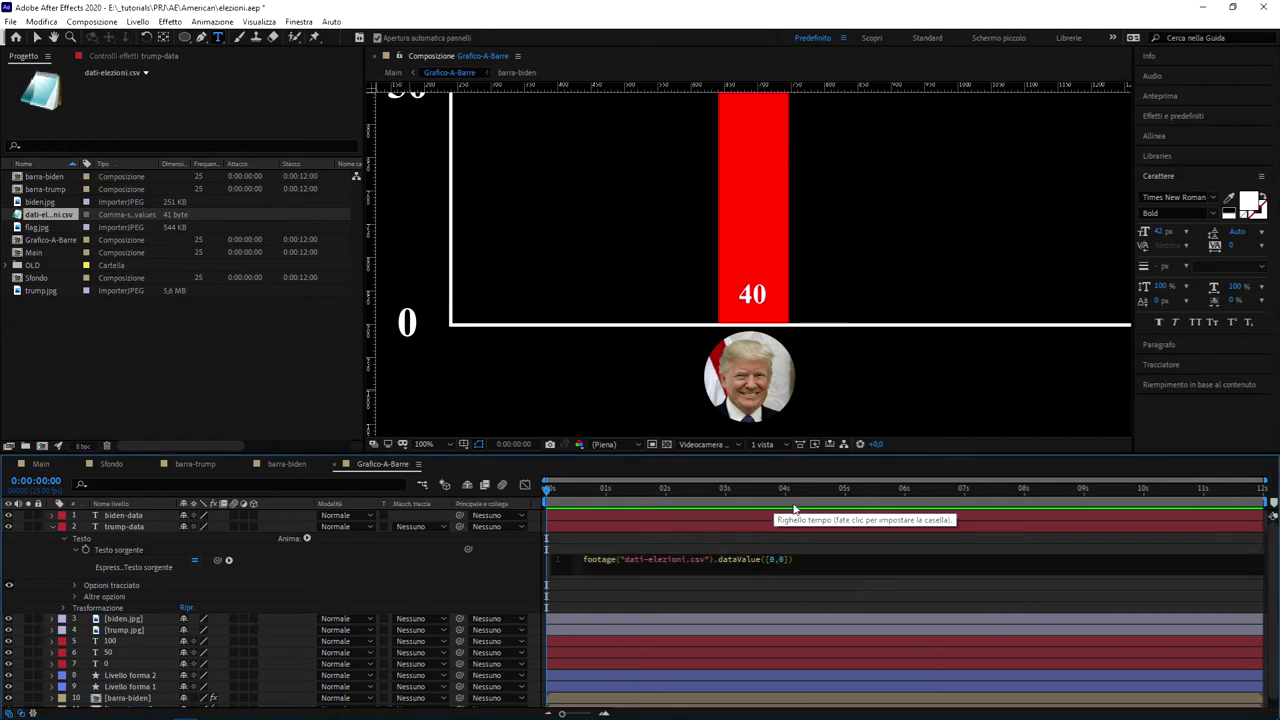
click(813, 539)
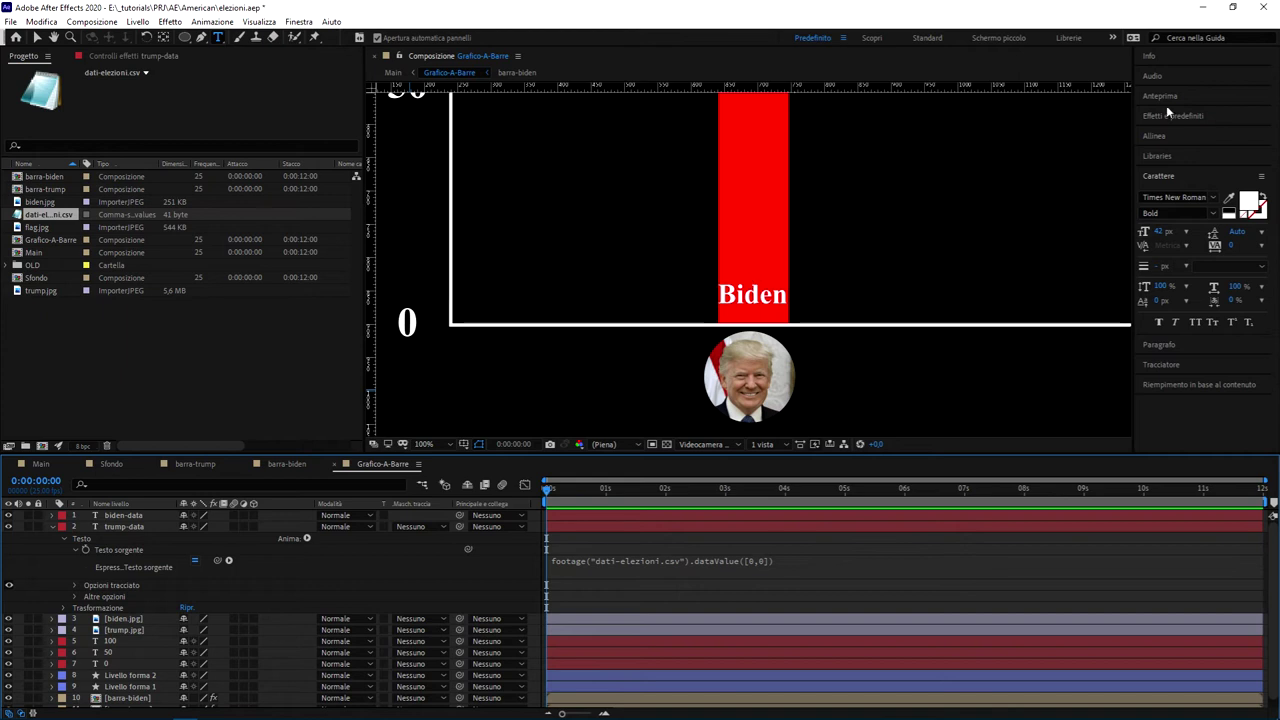
key(ctrl+e)
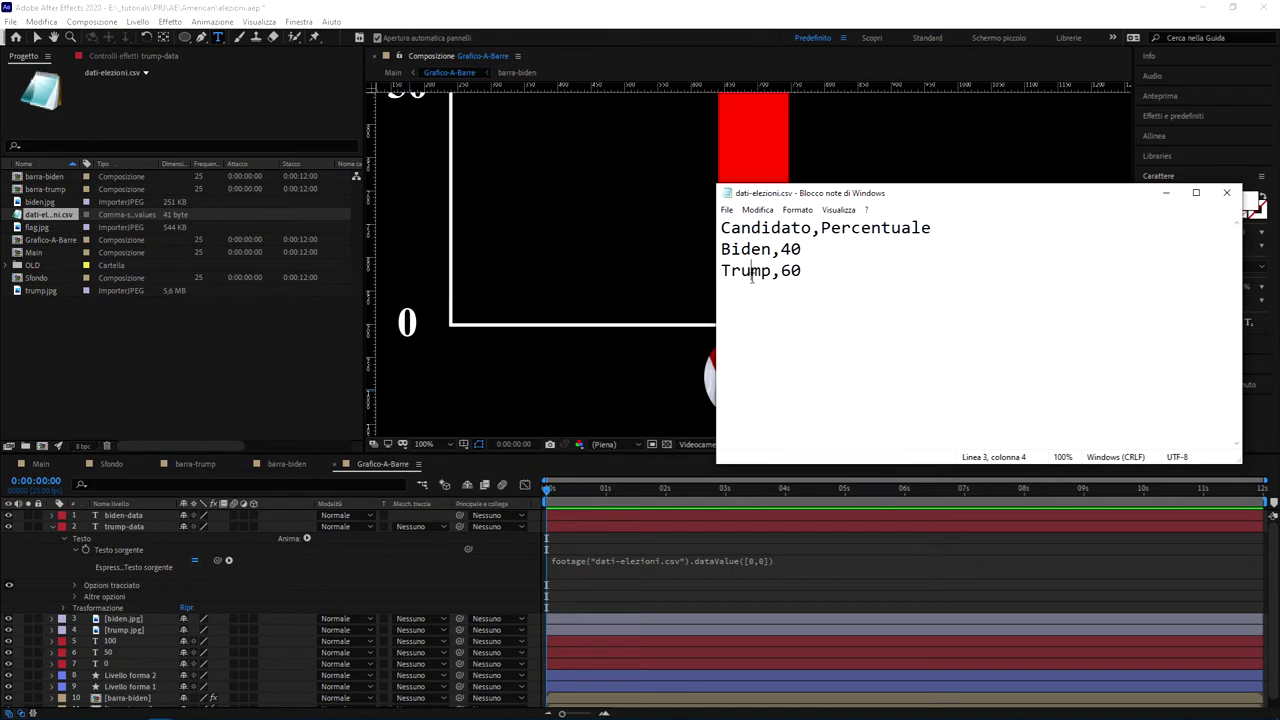
click(796, 182)
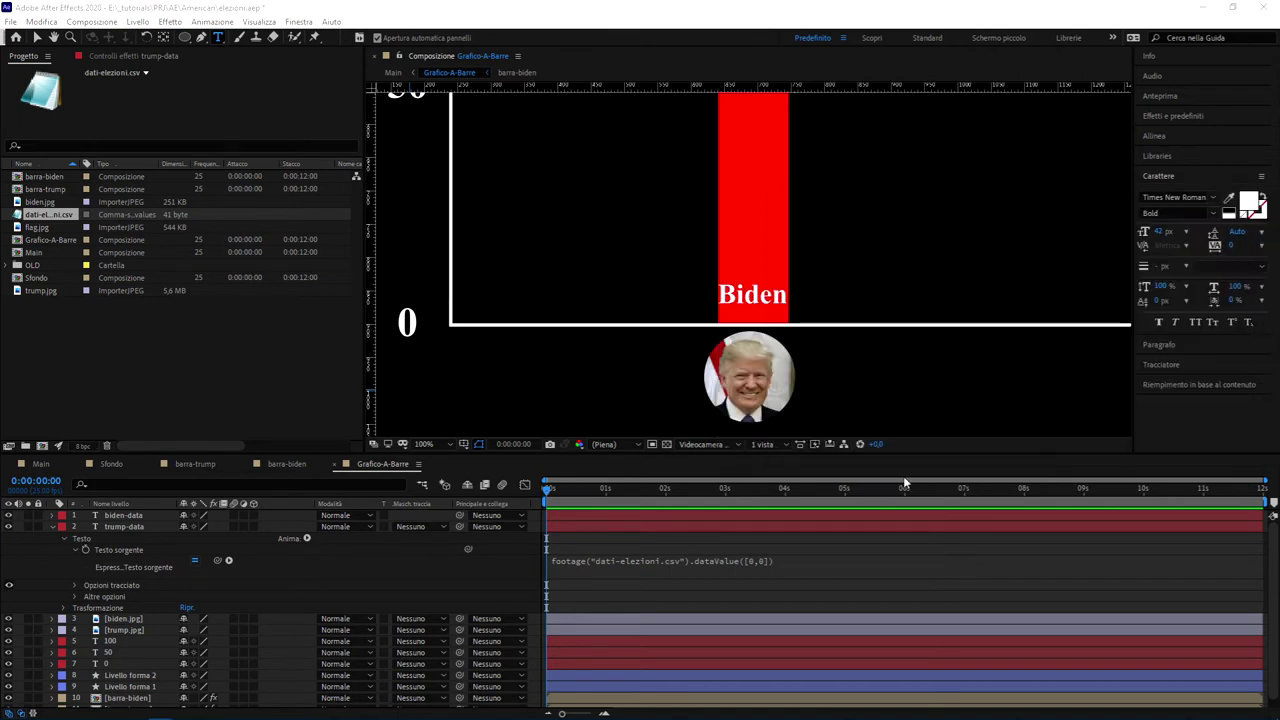
Set the index to [0,1] so the label reads Trump, checking the Trump,60 row
click(763, 560)
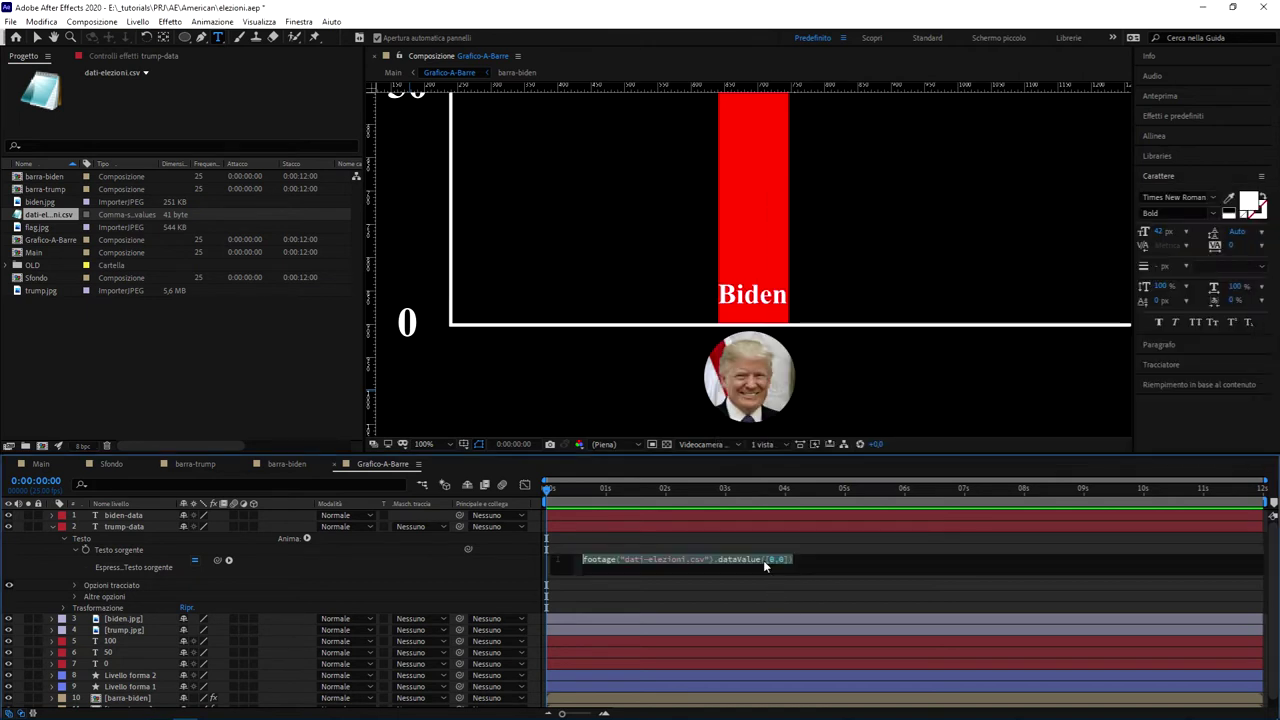
click(808, 532)
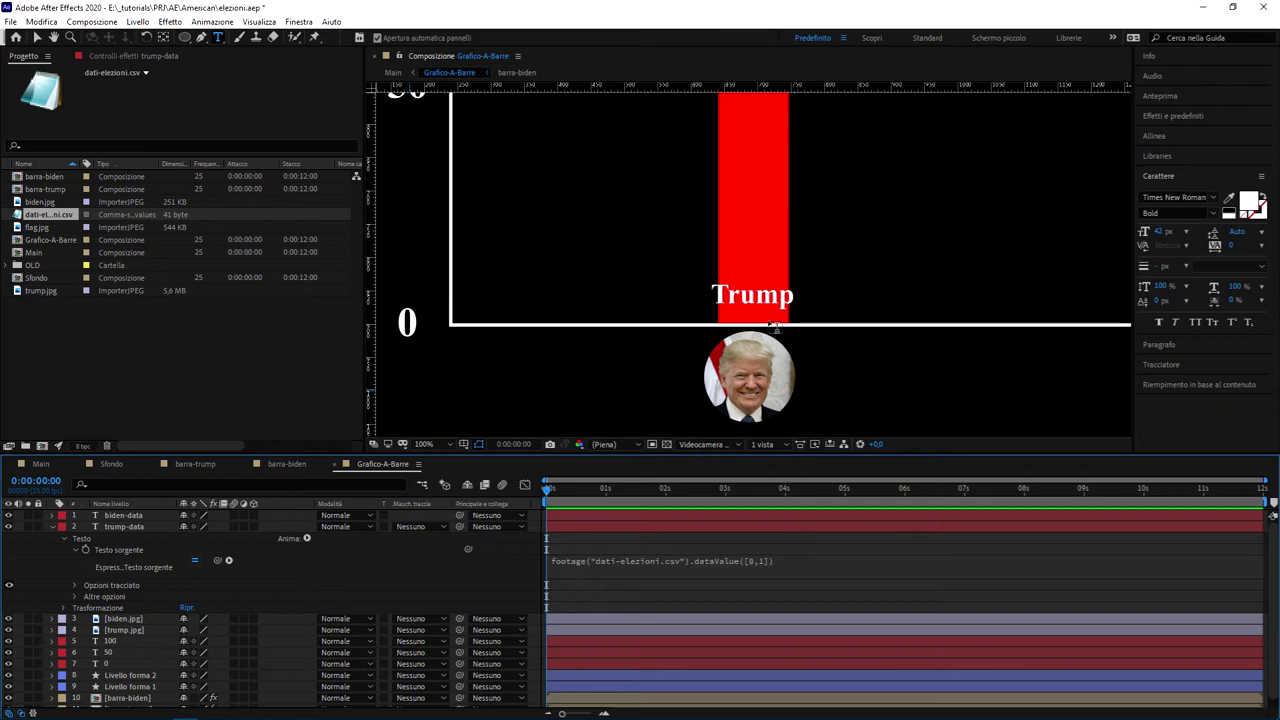
click(768, 565)
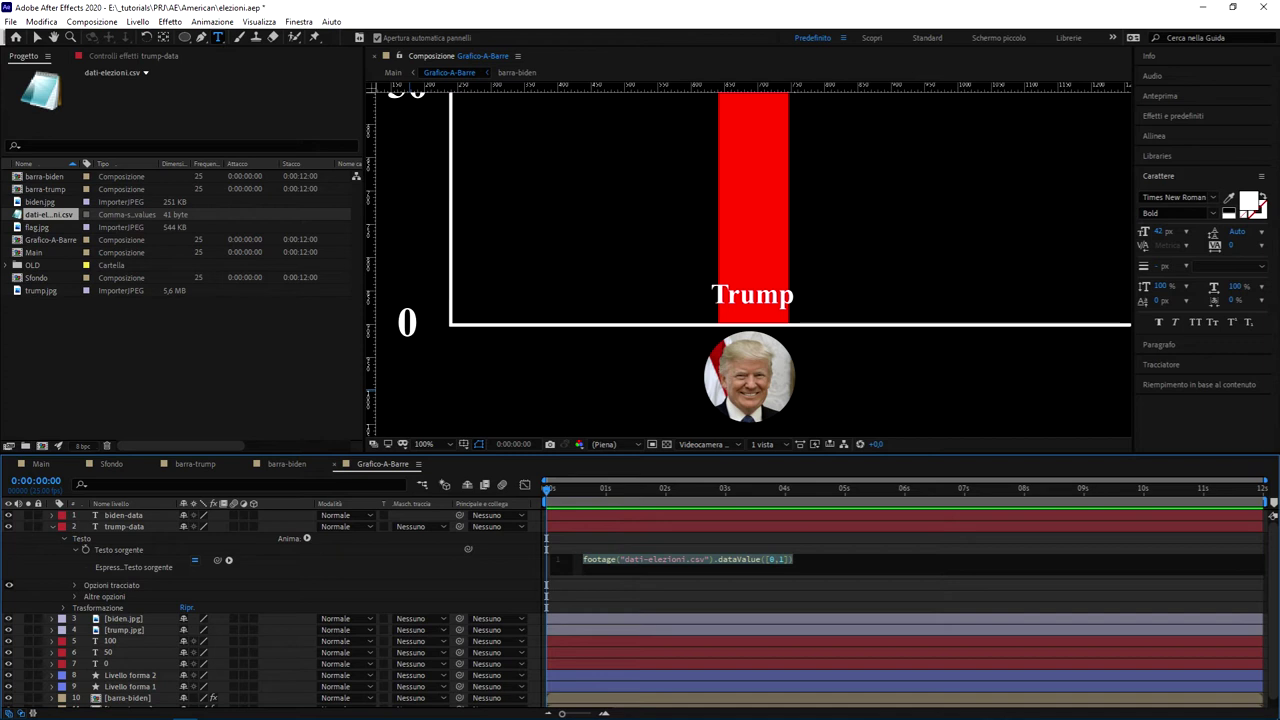
key(alt+Tab)
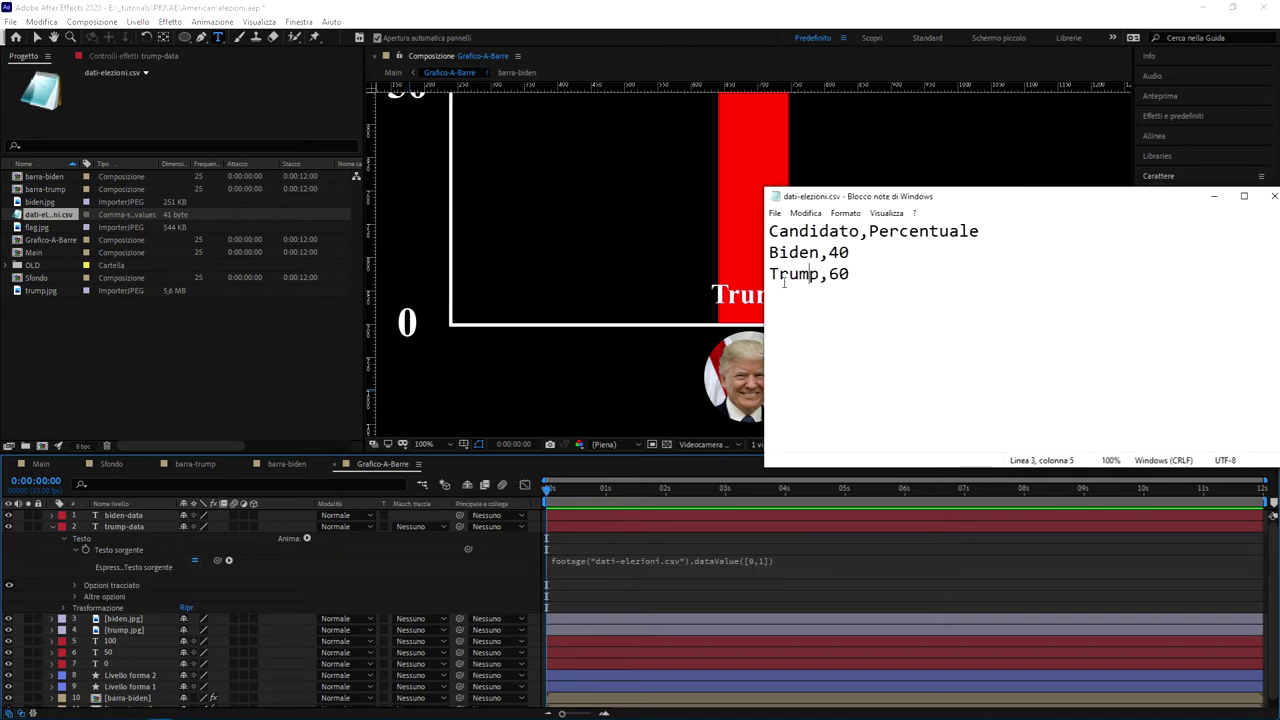
click(865, 278)
drag(862, 277, 716, 298)
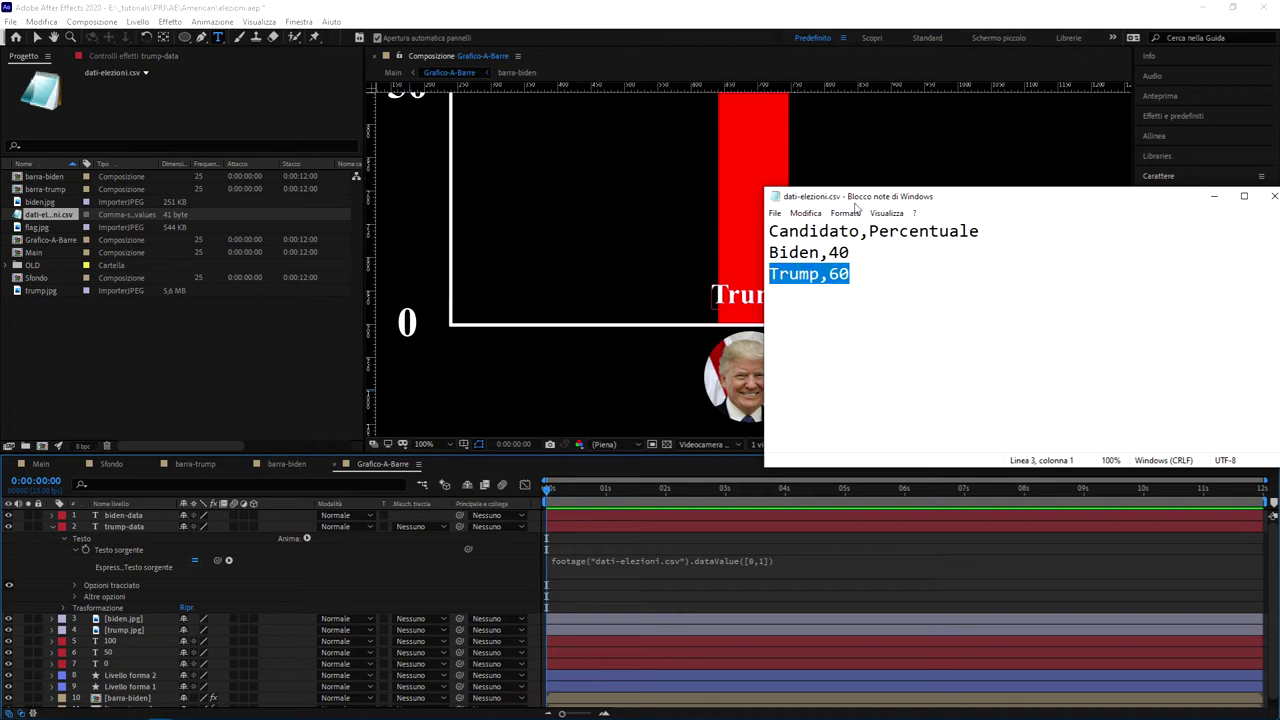
key(alt+Tab)
Change the row index to get dataValue([1,1]) and commit, so the label reads 60
click(771, 561)
double_click(771, 560)
text(1)
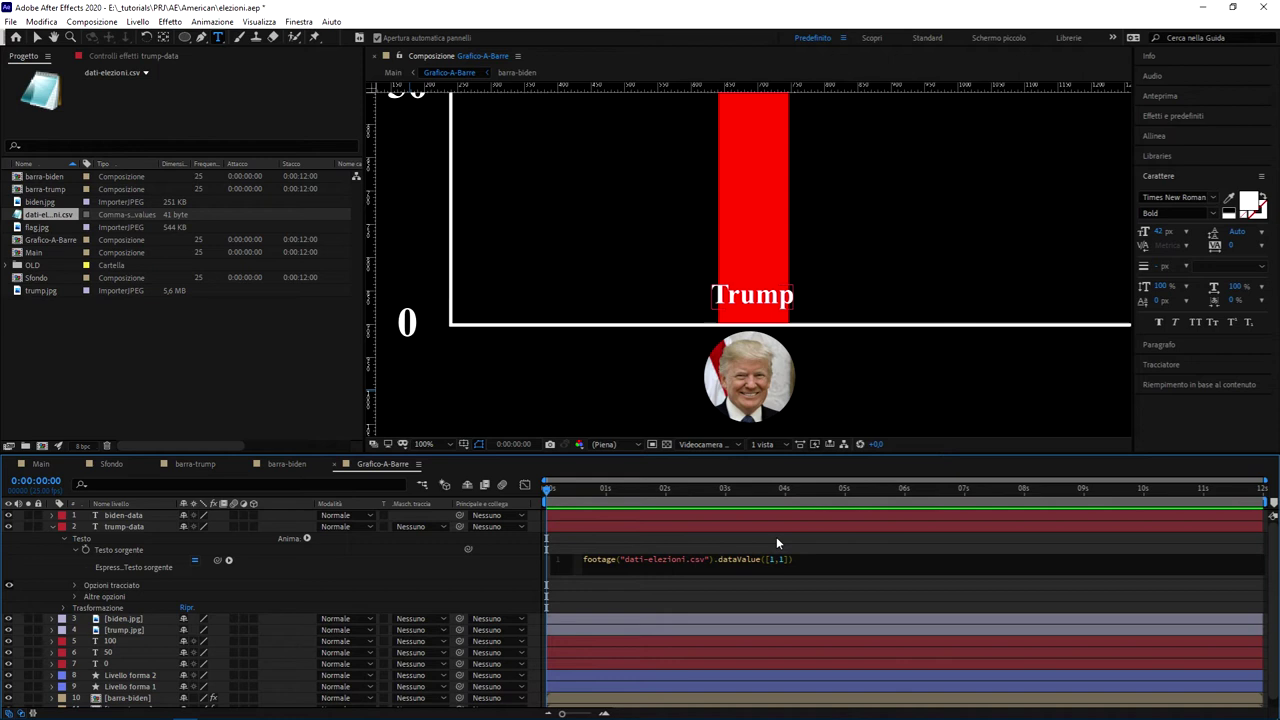
click(776, 536)
click(785, 557)
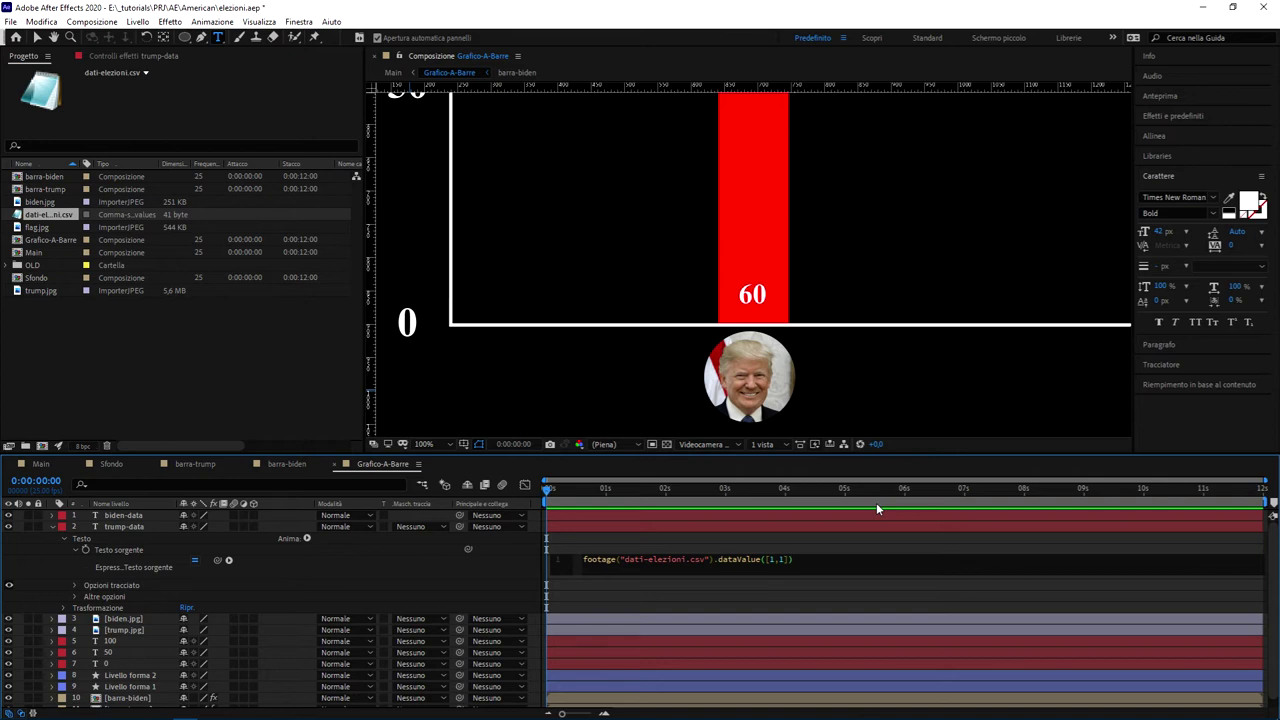
Append + "%" to the dataValue([1,1]) expression so the red bar's label reads 60%
text( + ")
text(%)
key(KP_Enter)
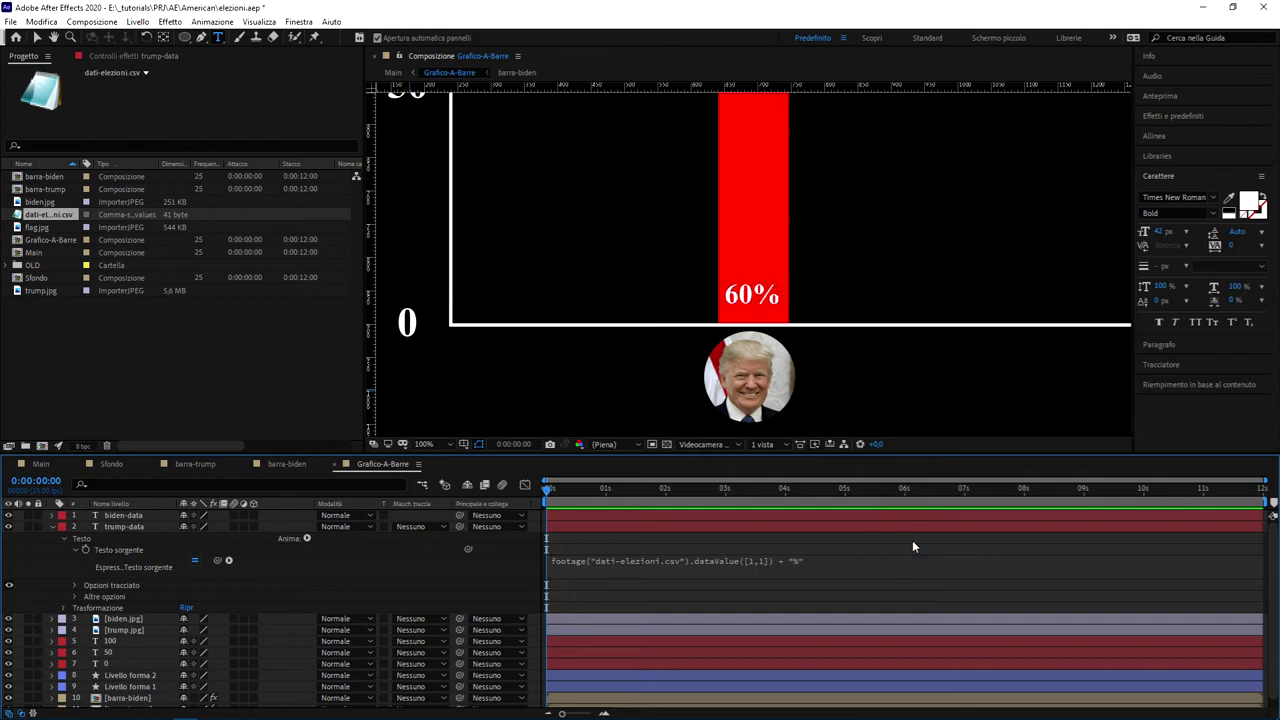
key(comma)
key(comma)
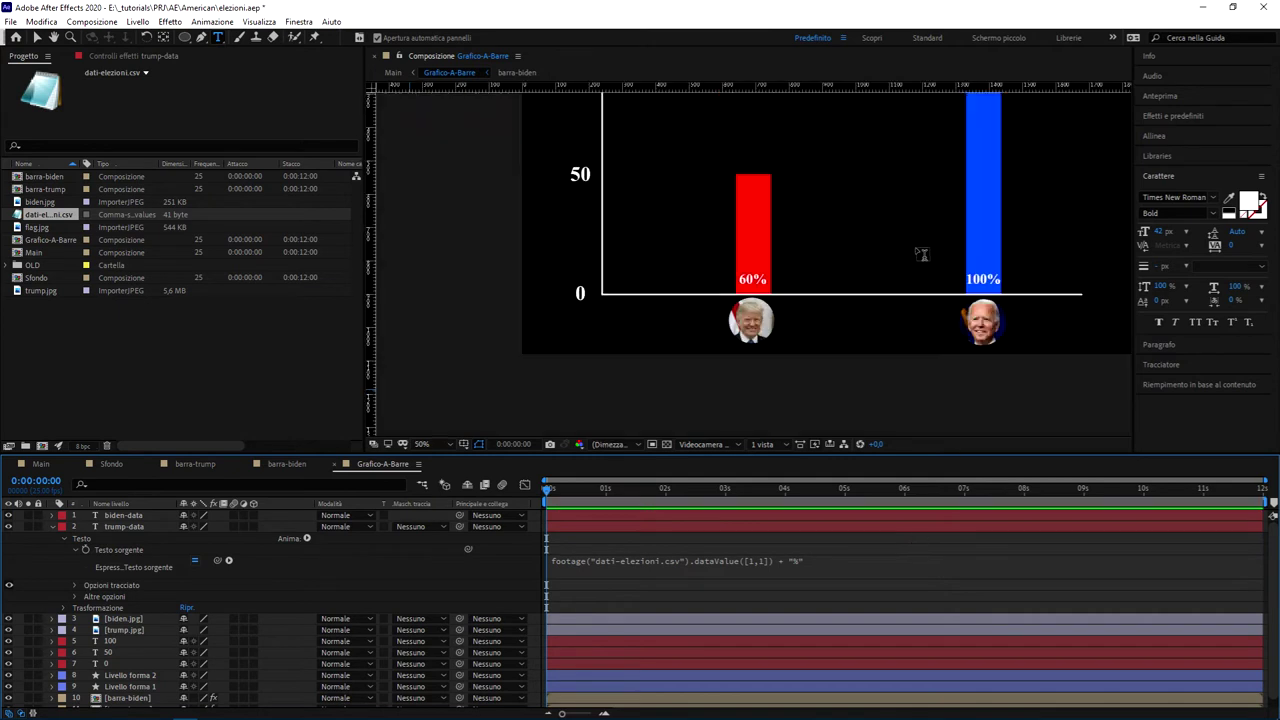
key(period)
key(period)
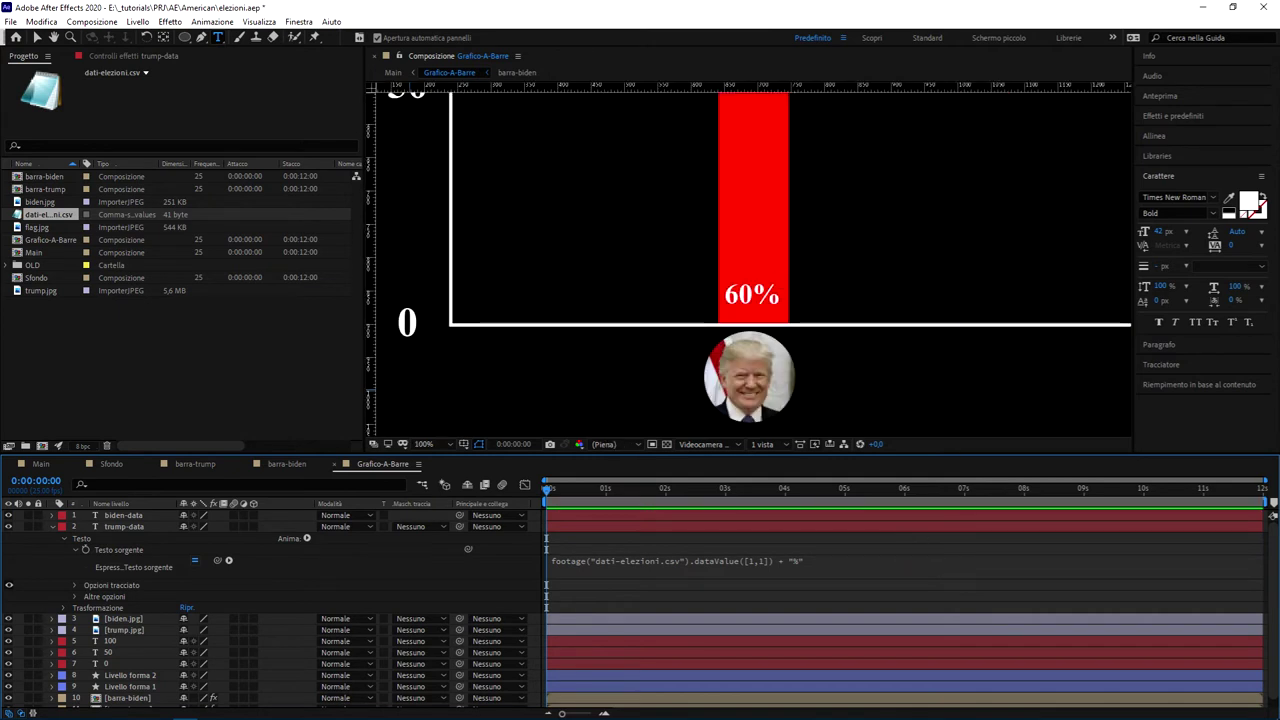
Glance at the CSV again and expand the biden-data layer's properties
key(alt+Tab)
key(alt+Tab)
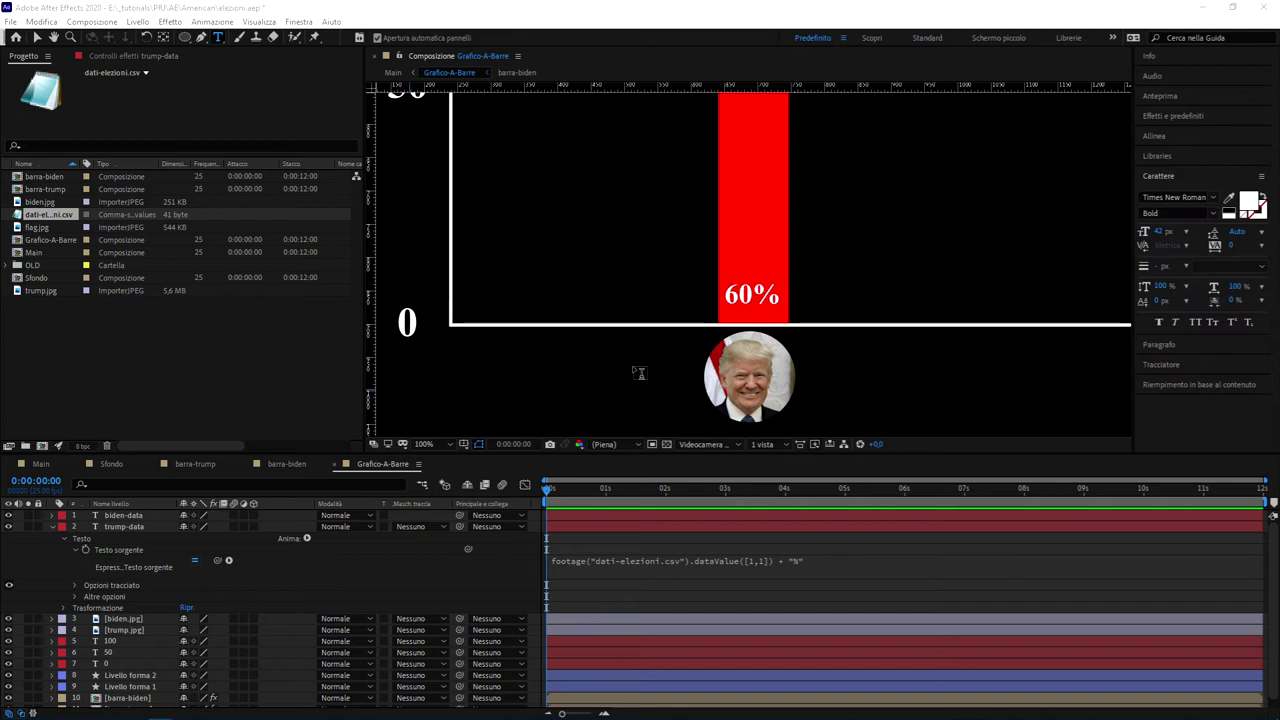
click(775, 558)
click(811, 561)
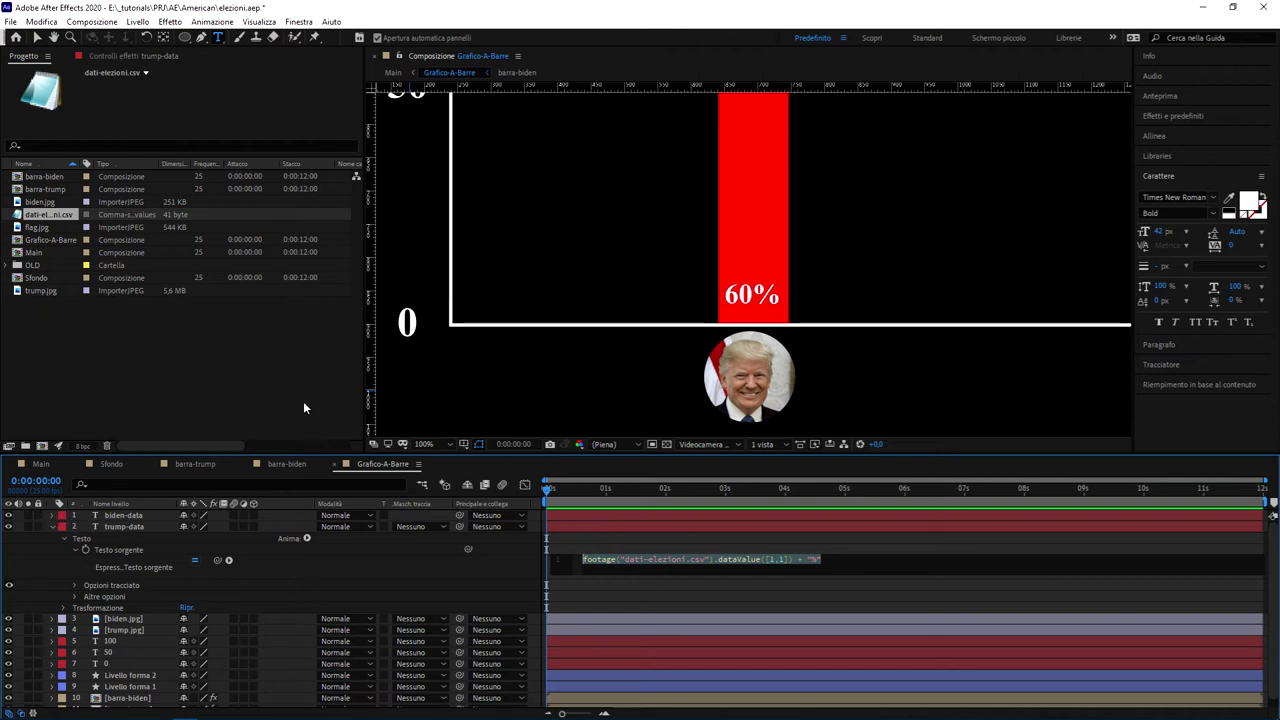
click(53, 515)
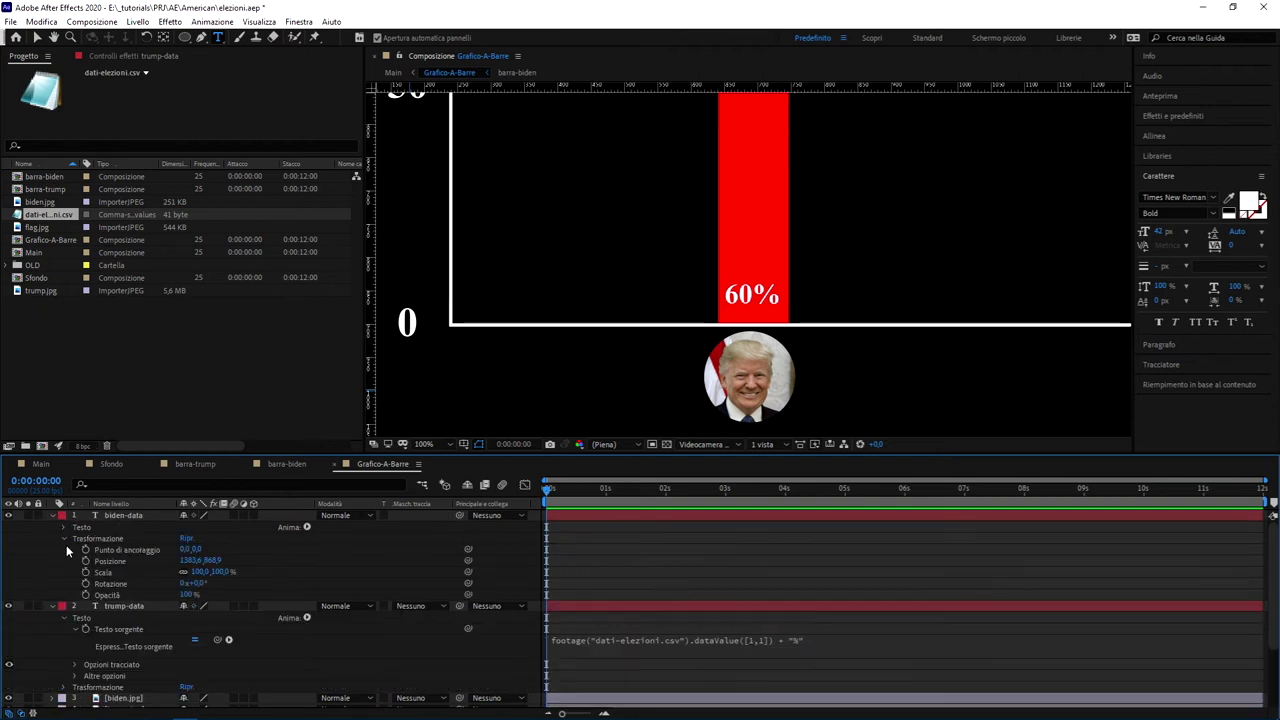
Paste the CSV-reading percentage expression into biden-data's Testo sorgente and check the CSV data
click(65, 528)
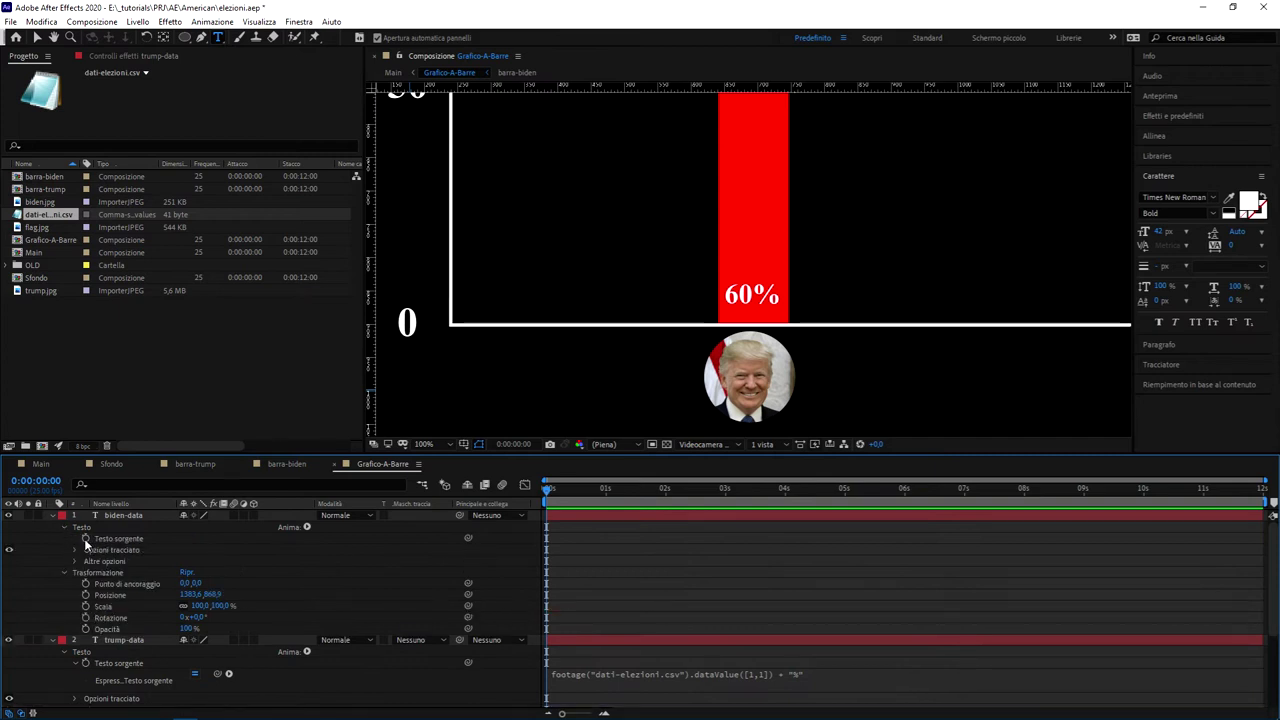
alt+click(85, 539)
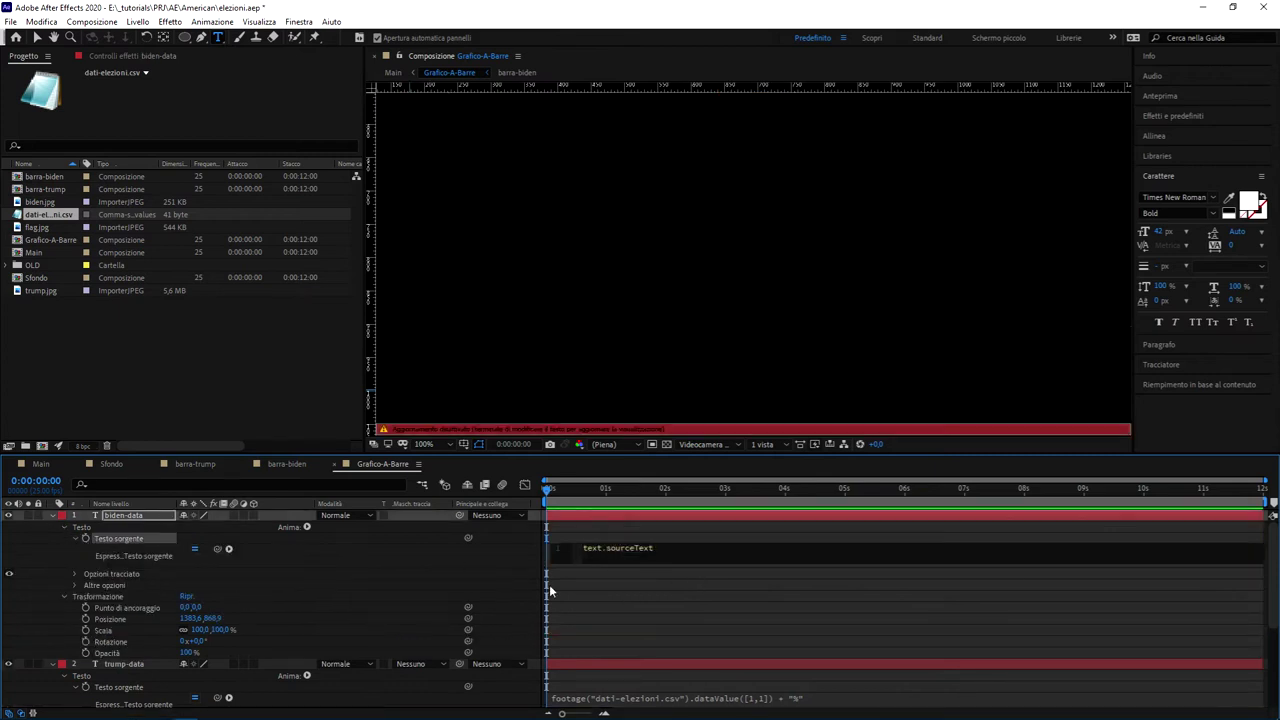
drag(655, 548, 583, 548)
text(footage("dati-elezioni.csv").dataValue([1,1]) + "%")
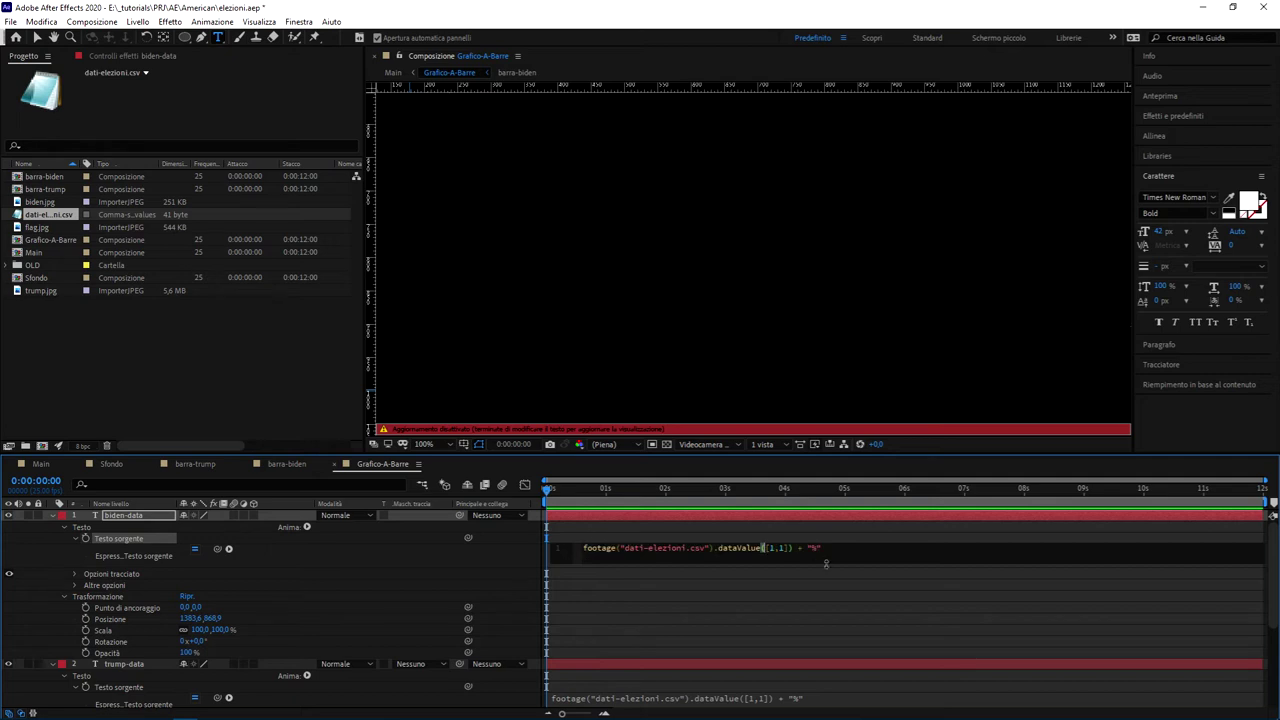
click(776, 548)
key(alt+Tab)
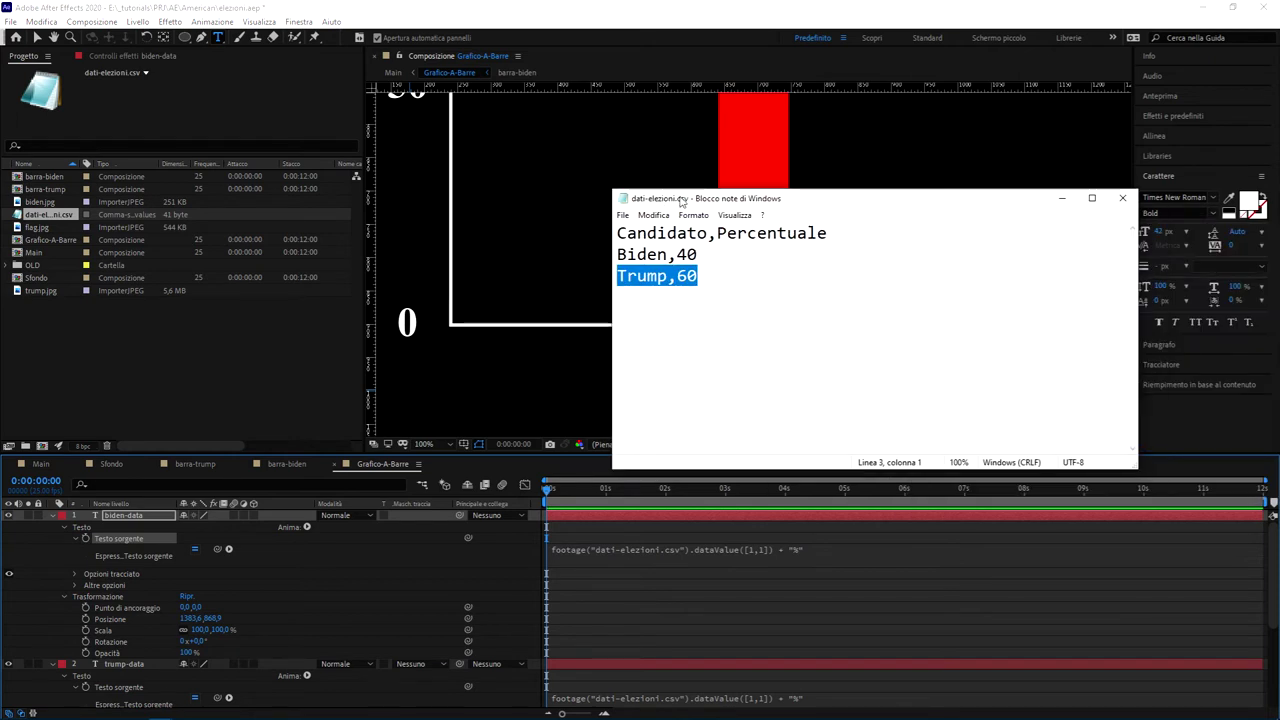
Change the expression's data index to [1,0] so Biden's blue bar label reads 40%
key(alt+Tab)
click(787, 550)
click(785, 549)
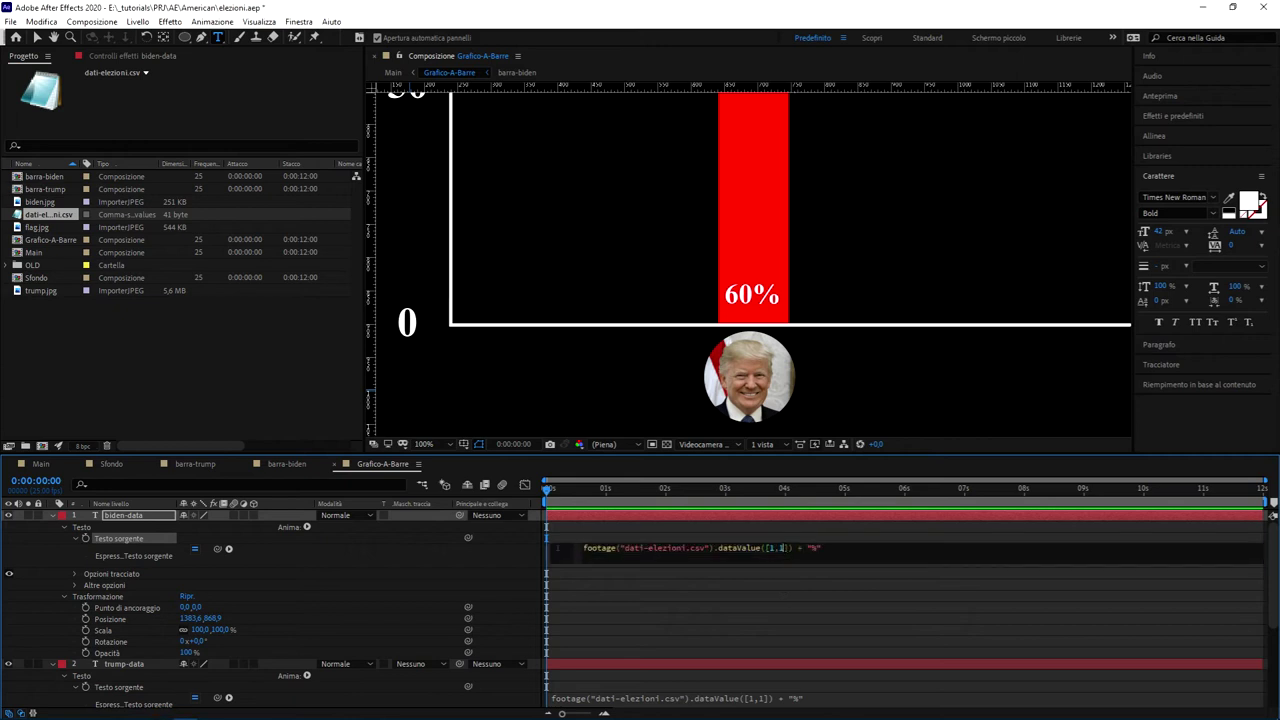
text(0)
click(812, 527)
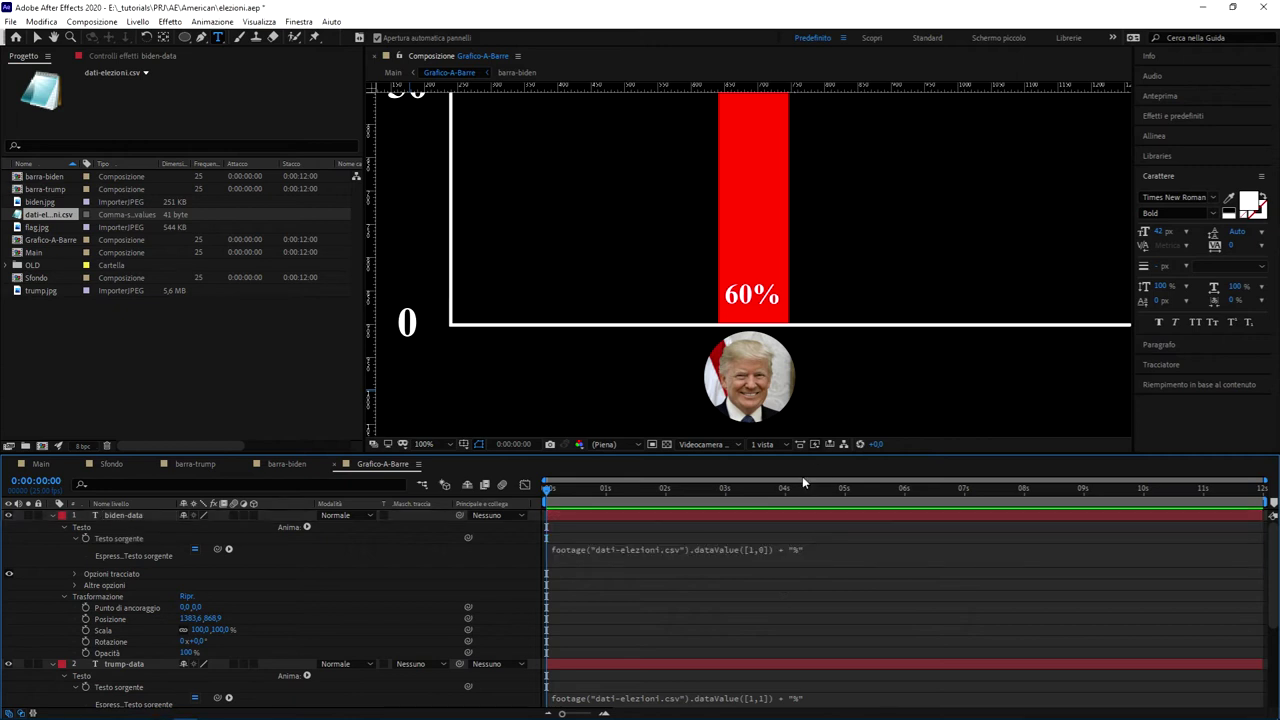
drag(941, 234, 529, 277)
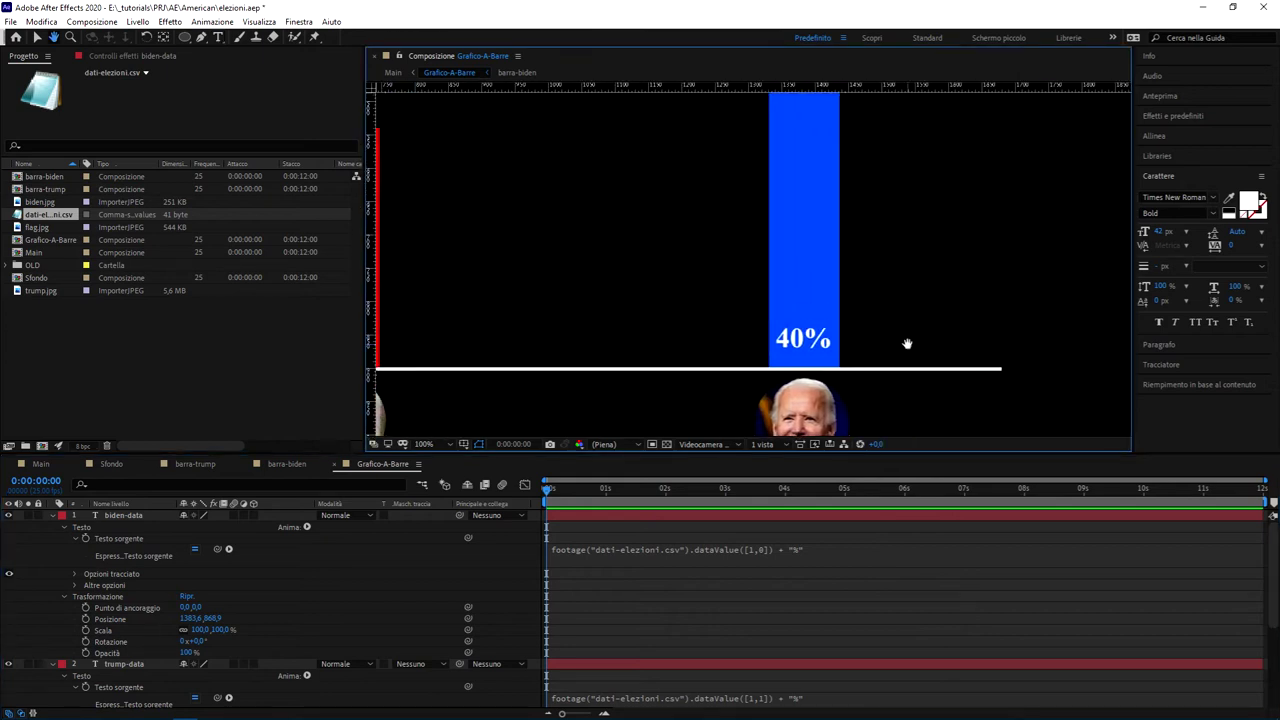
Edit dati-elezioni.csv to Biden,50 and Trump,50 and save it
scroll(684, 287, down, 1)
drag(684, 287, 720, 257)
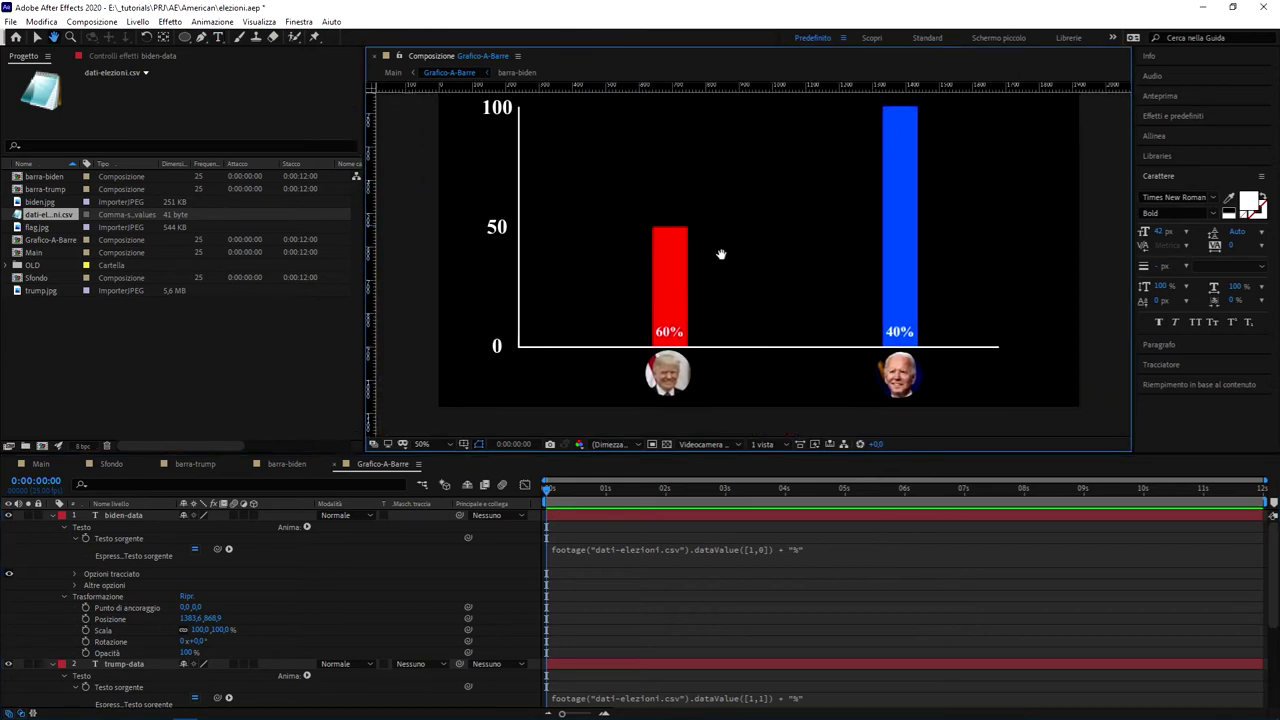
key(alt+Tab)
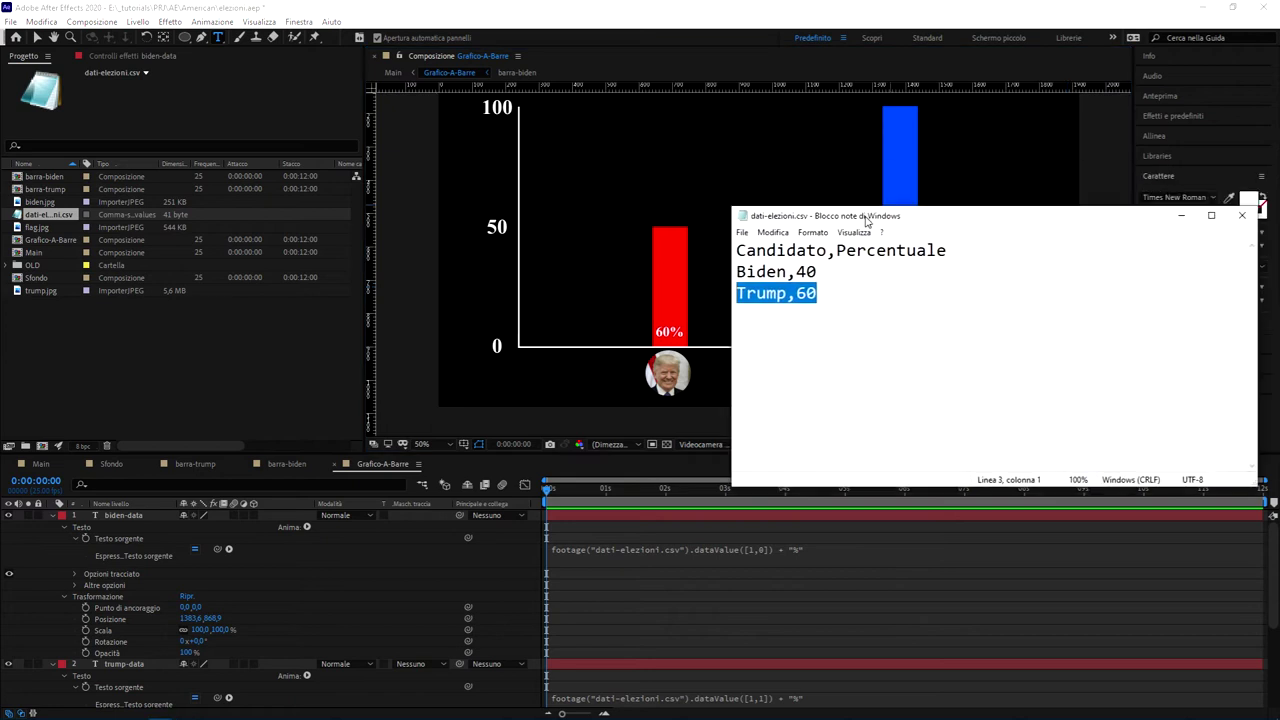
key(Right)
key(Up)
key(BackSpace)
key(BackSpace)
text(50)
key(Down)
key(BackSpace)
key(BackSpace)
text(50)
key(ctrl+s)
Scrub the timeline so both labels refresh to 50%, then collapse biden-data and trump-data
key(alt+Tab)
mouse_move(665, 488)
mouse_down()
mouse_move(676, 490)
mouse_move(556, 489)
mouse_up()
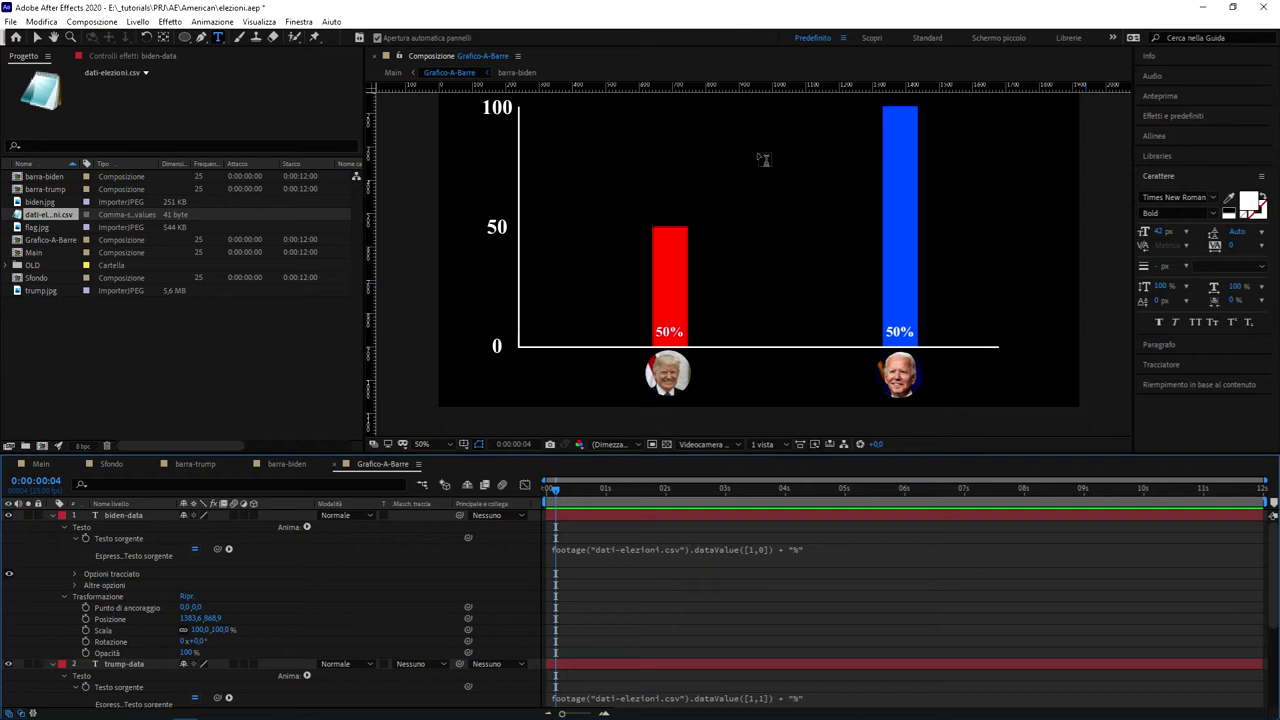
click(114, 513)
click(53, 516)
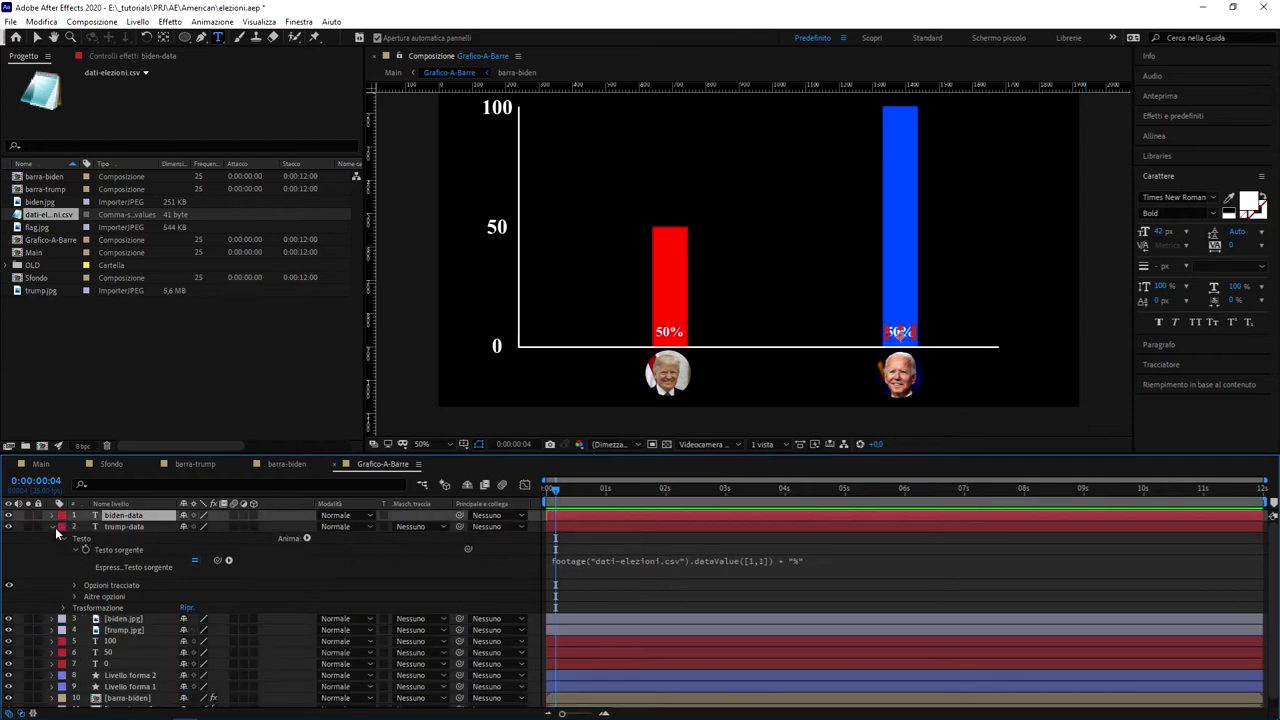
click(53, 527)
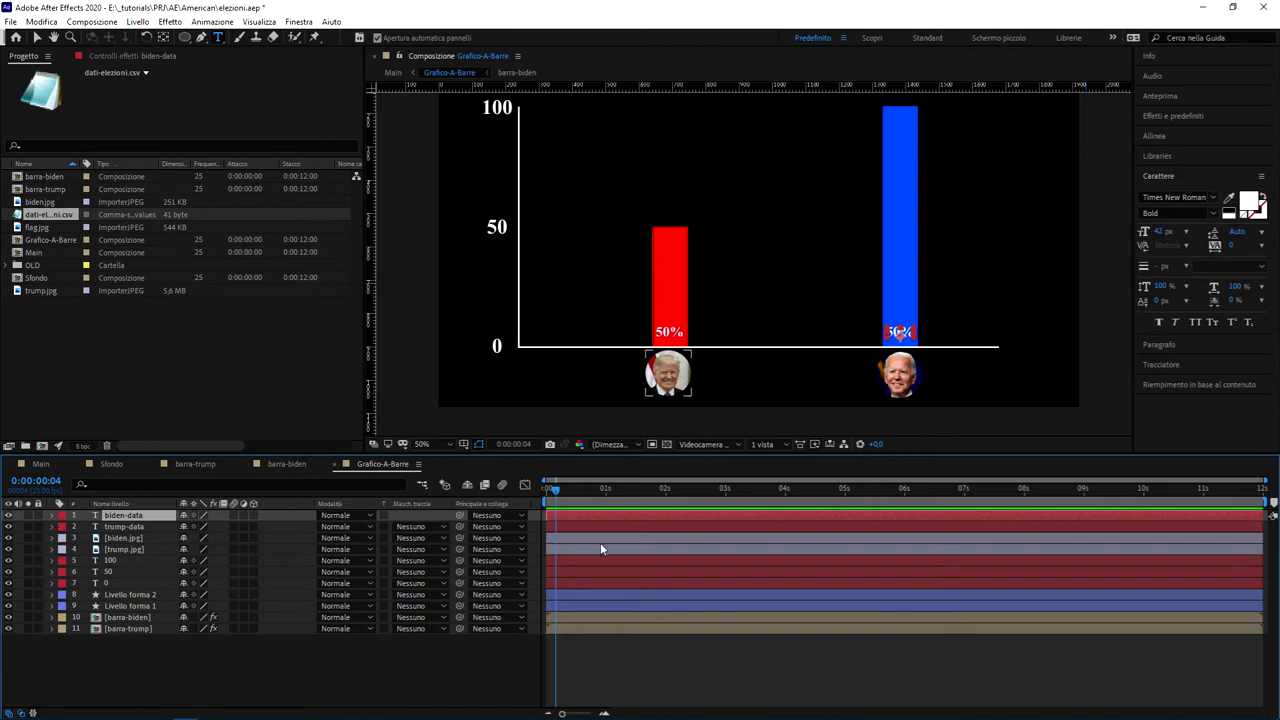
Test barra-biden's Comparsa lineare Completamento transizione in Effect Controls, leaving it at 0%
click(150, 549)
click(146, 540)
click(142, 618)
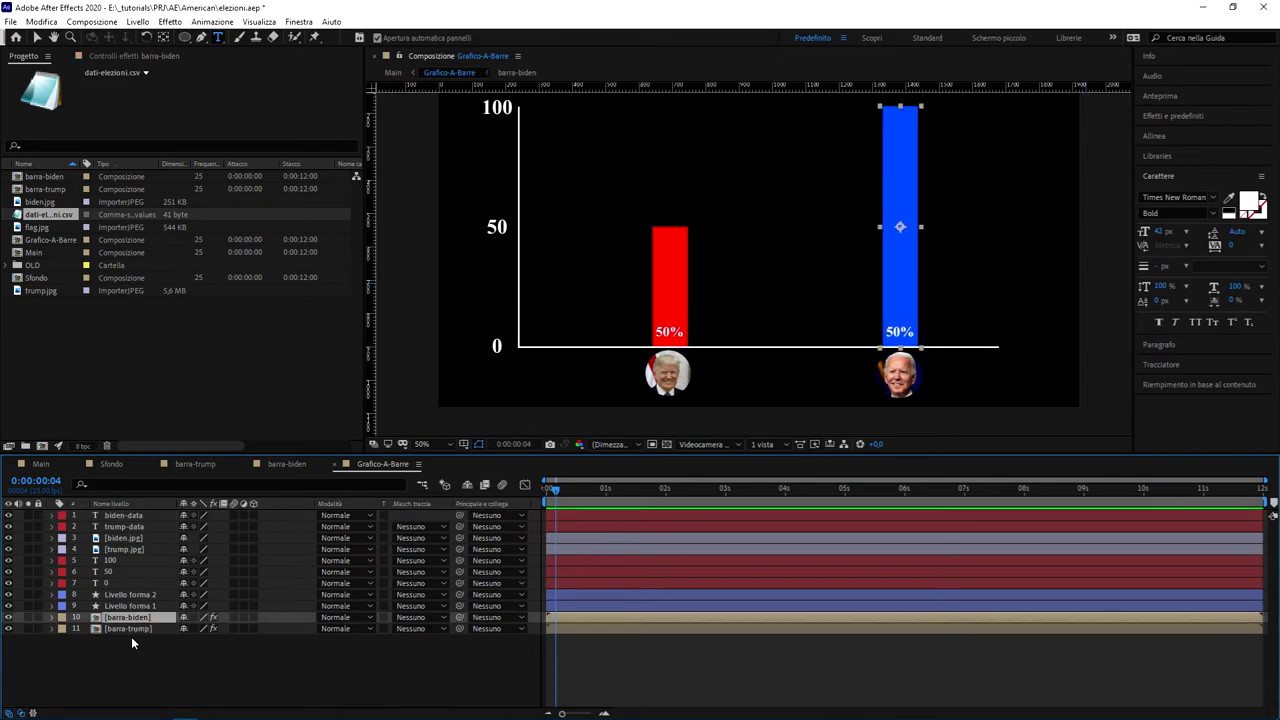
click(130, 55)
mouse_move(197, 95)
mouse_down()
mouse_move(319, 111)
mouse_move(289, 169)
mouse_move(407, 203)
mouse_move(404, 217)
mouse_up()
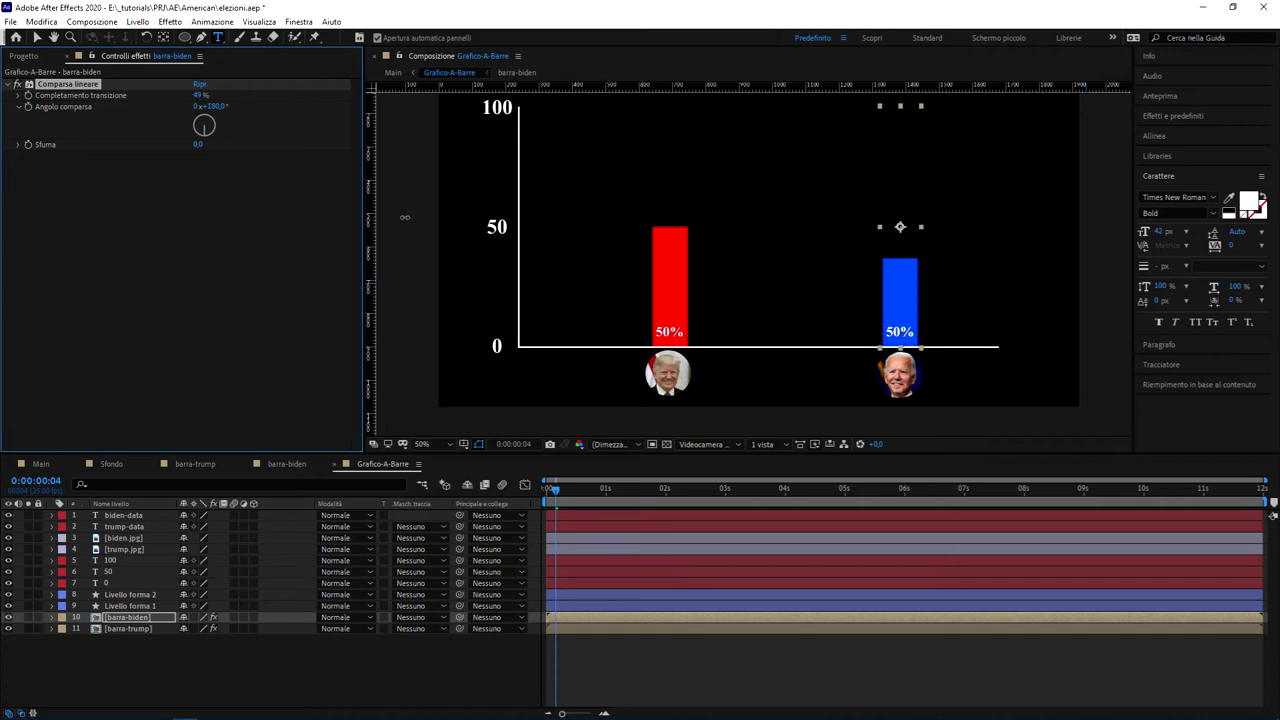
drag(404, 217, 318, 210)
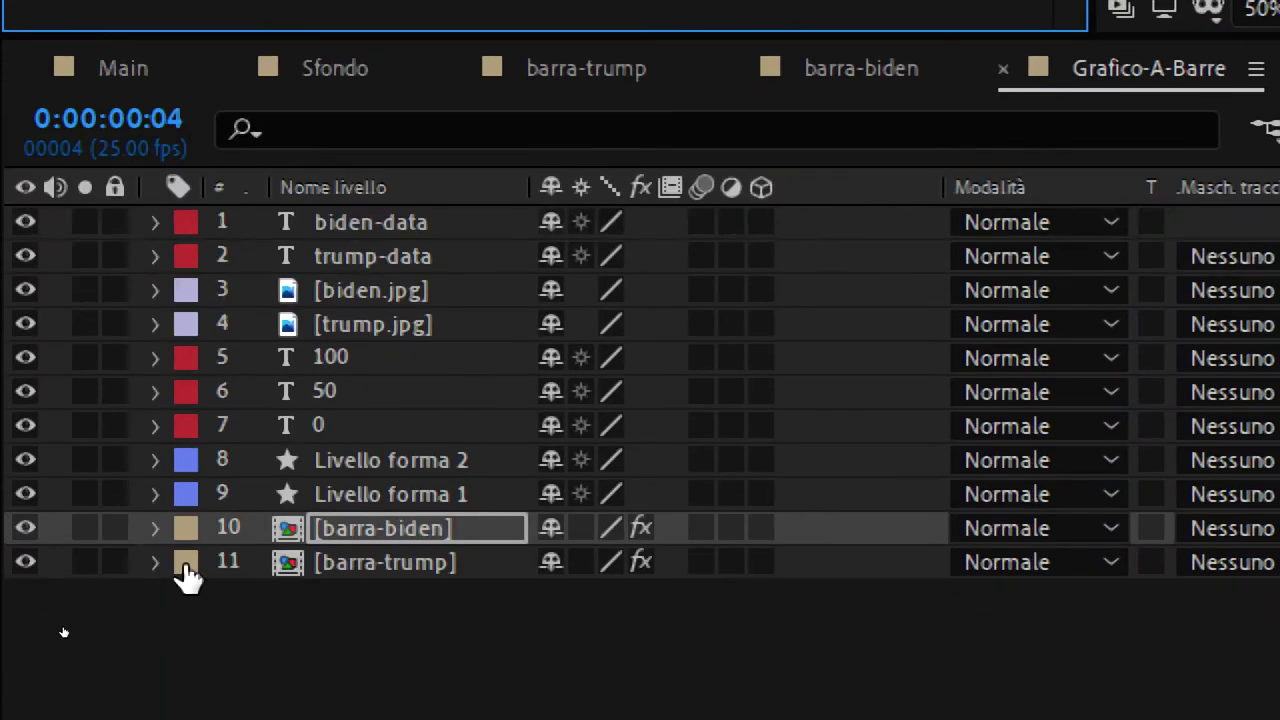
Expand barra-biden > Effetti > Comparsa lineare to show completion 0%, angle 180°, feather 0
click(155, 528)
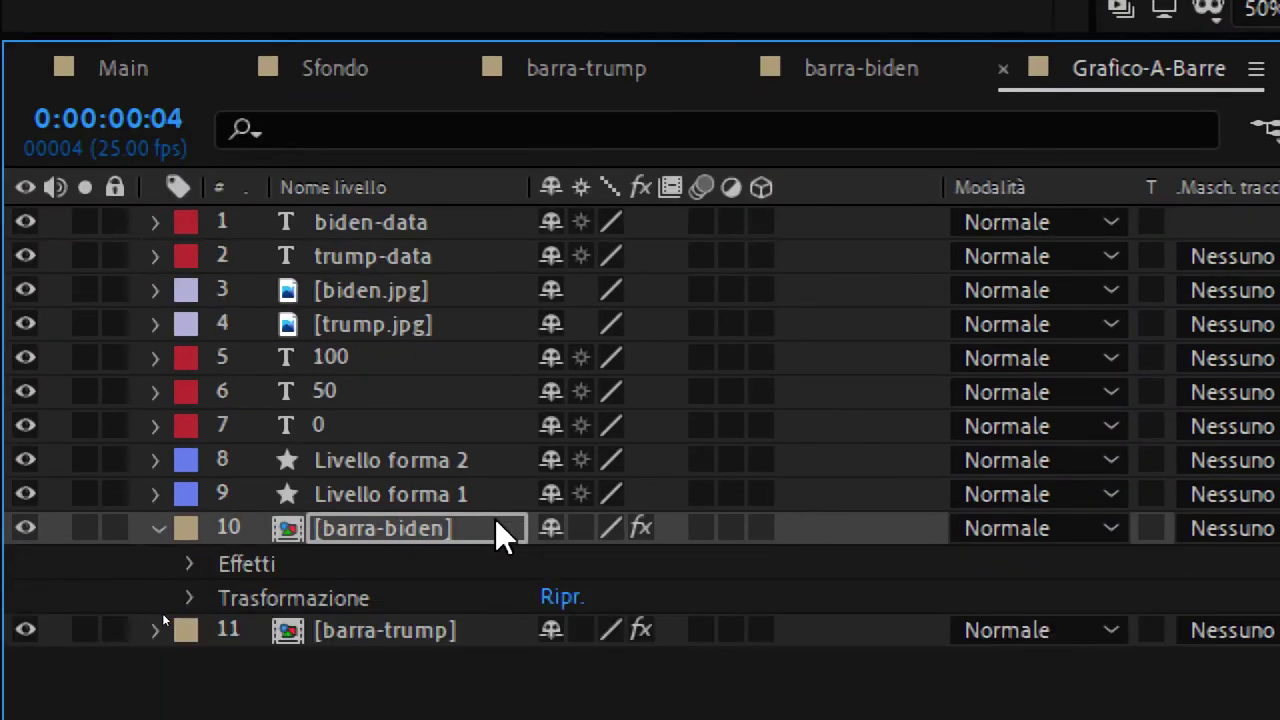
click(190, 566)
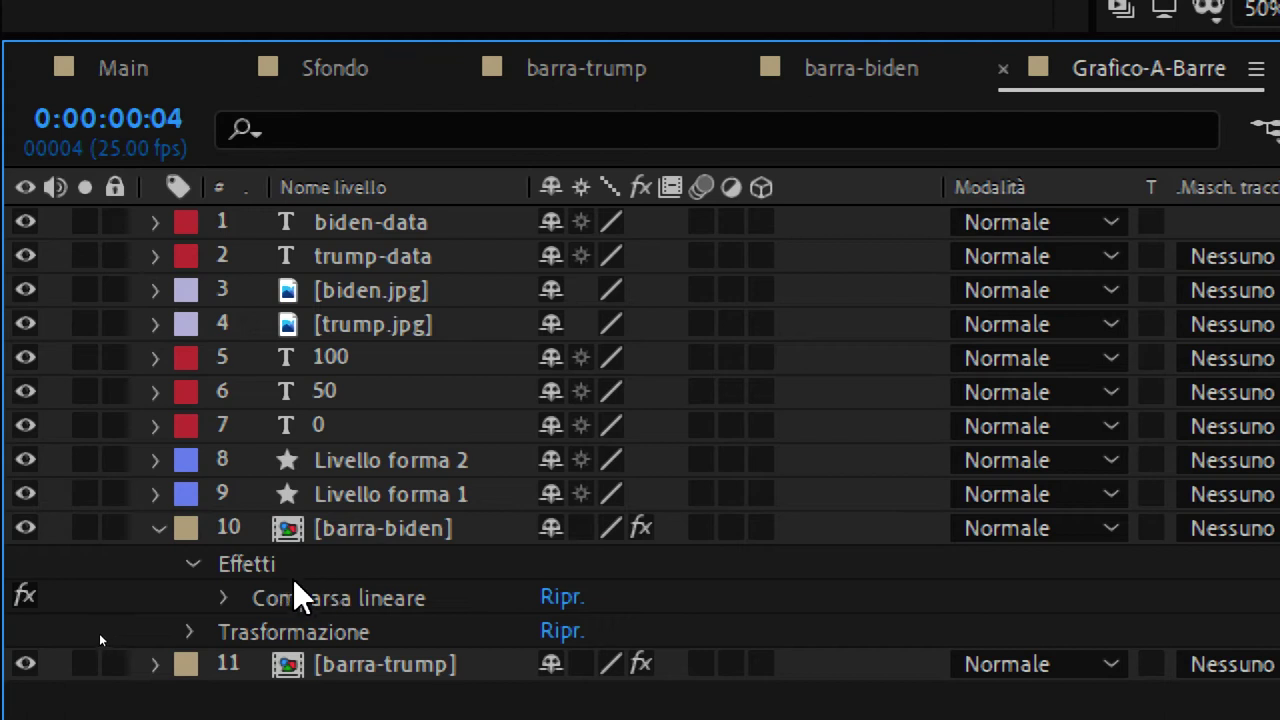
click(215, 592)
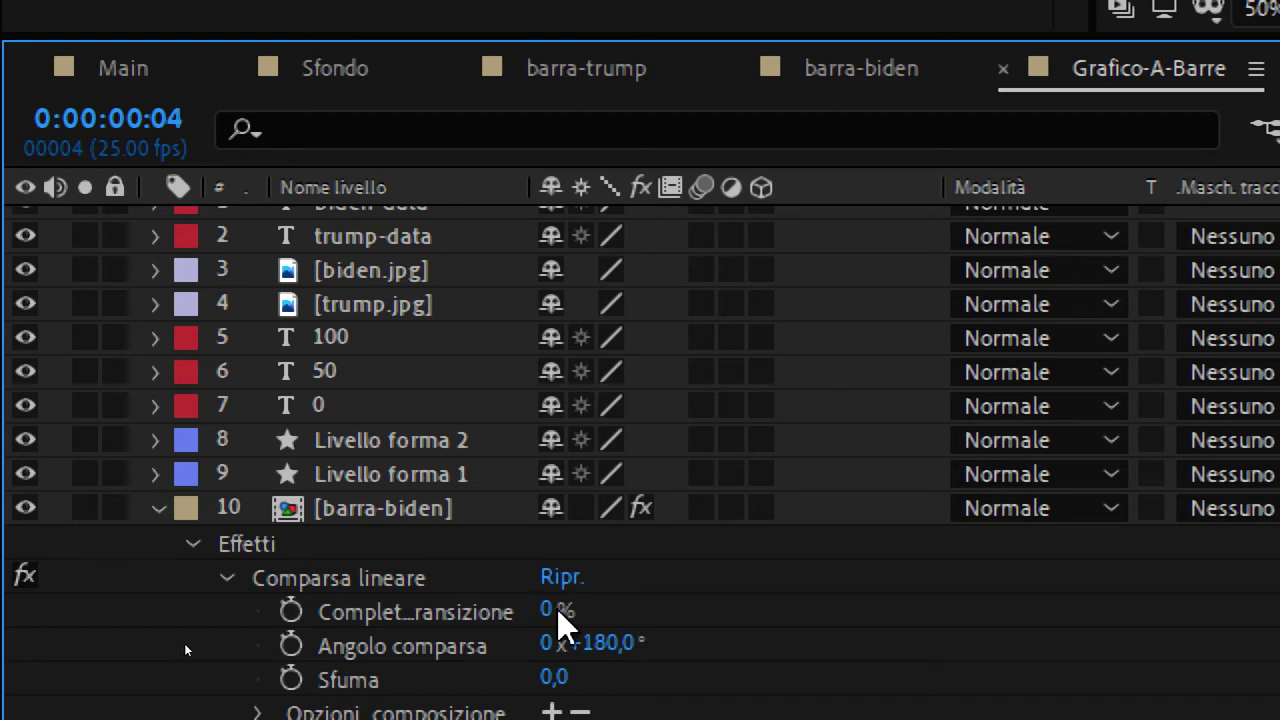
Paste the CSV-reading expression into barra-biden's Completamento transizione and compare with the CSV file
alt+click(290, 612)
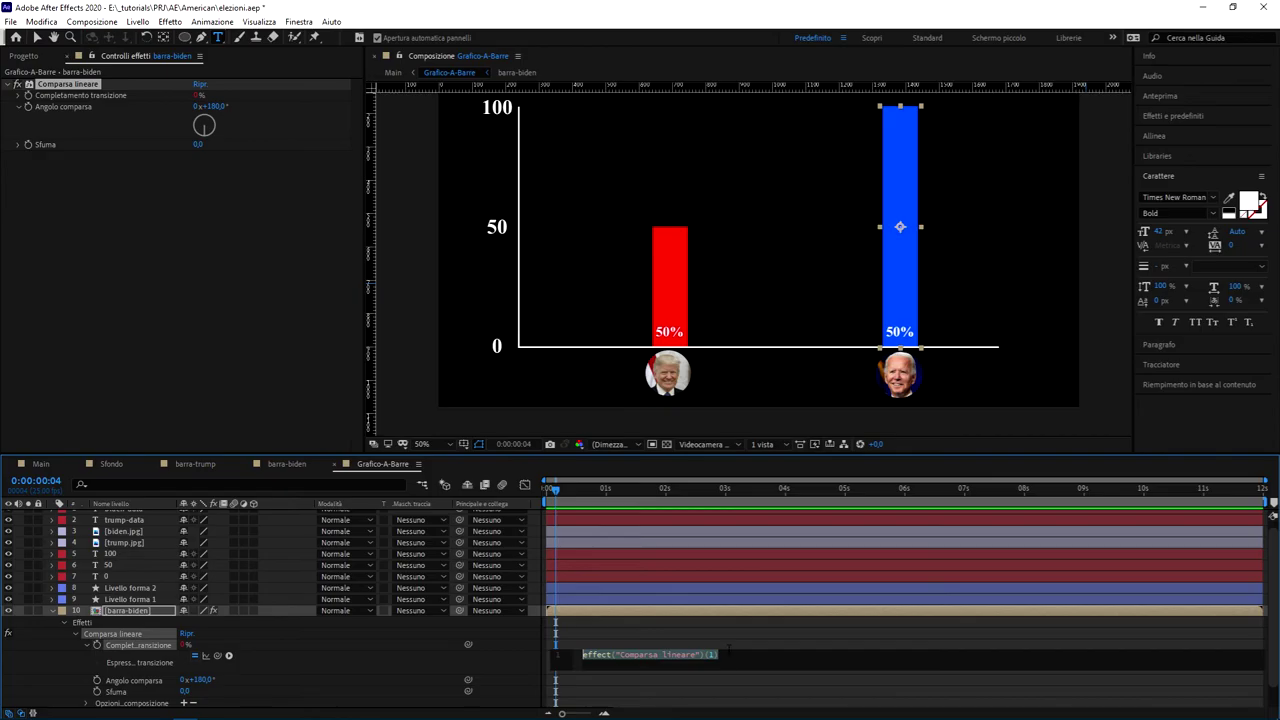
click(727, 666)
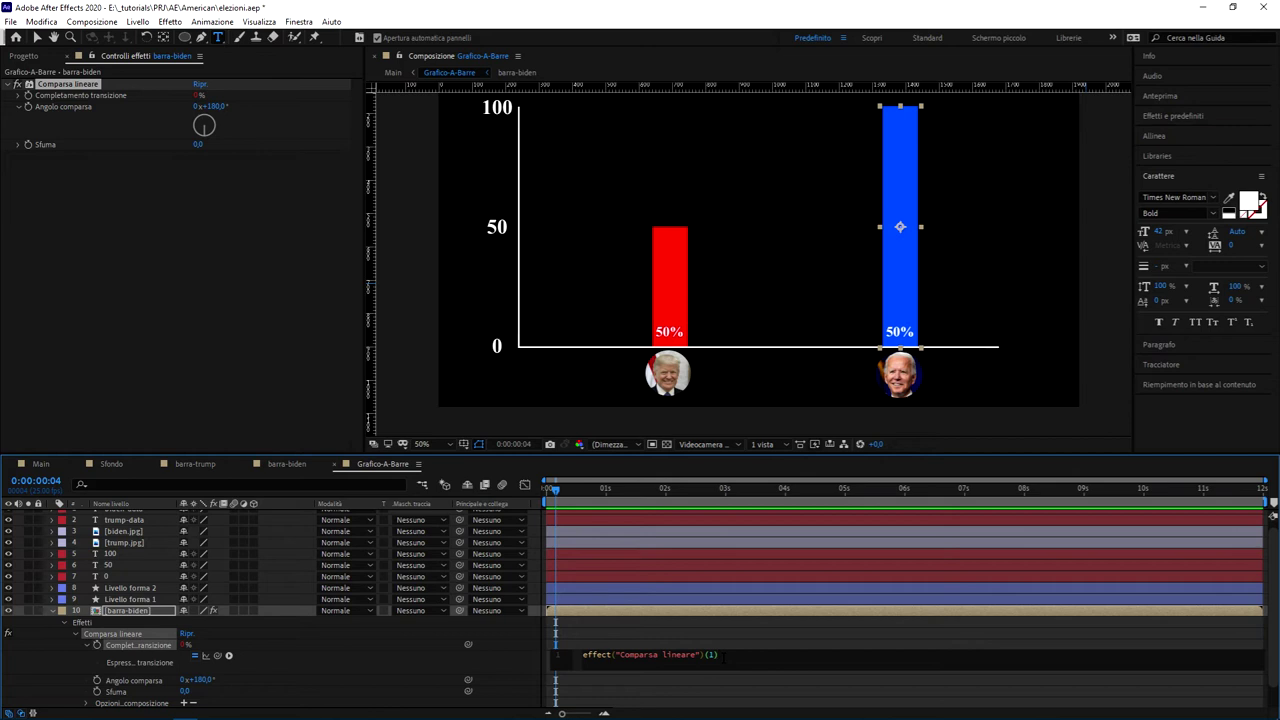
scroll(725, 640, up, 1)
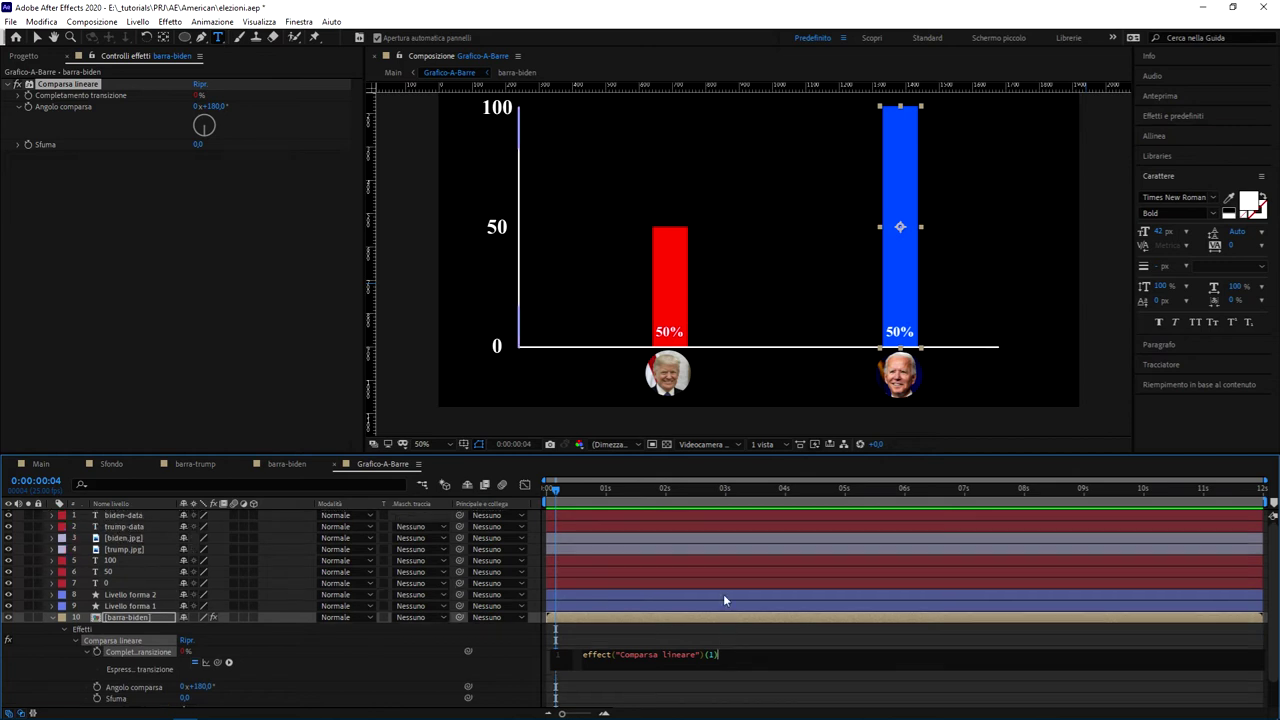
drag(733, 654, 582, 654)
text(footage("dati-elezioni.csv").dataValue([1,1]) + "%")
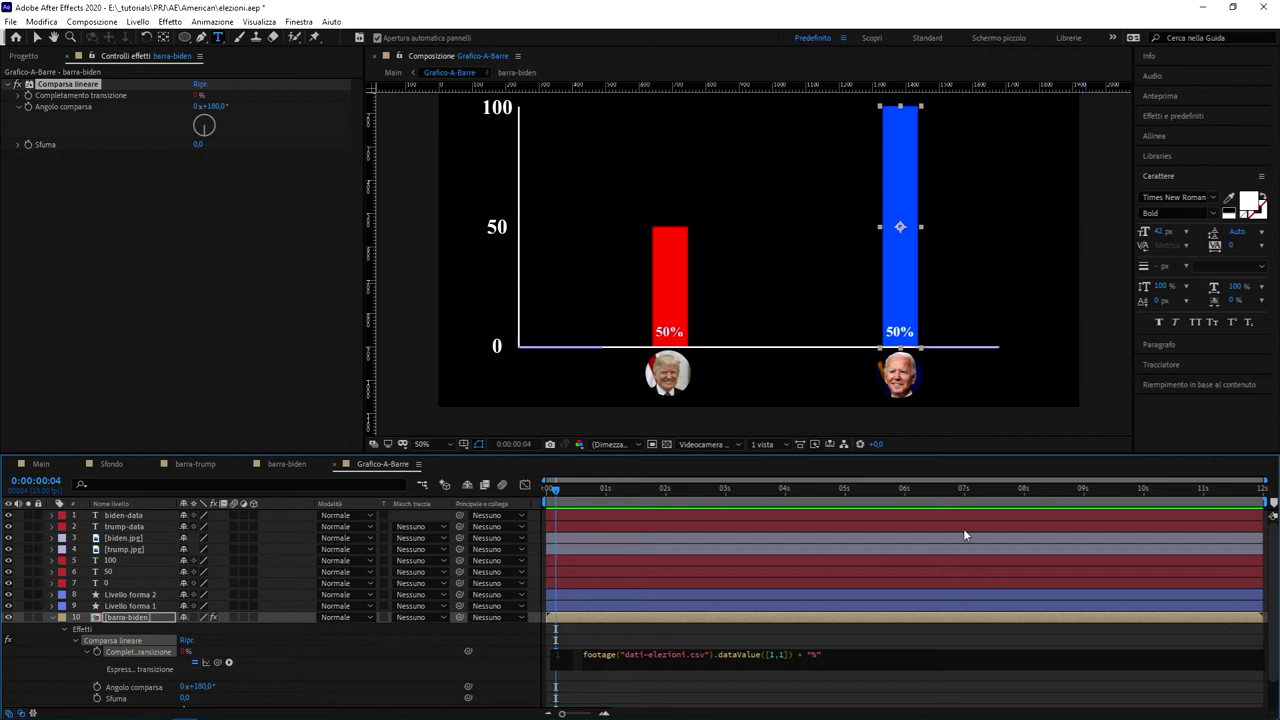
key(alt+Tab)
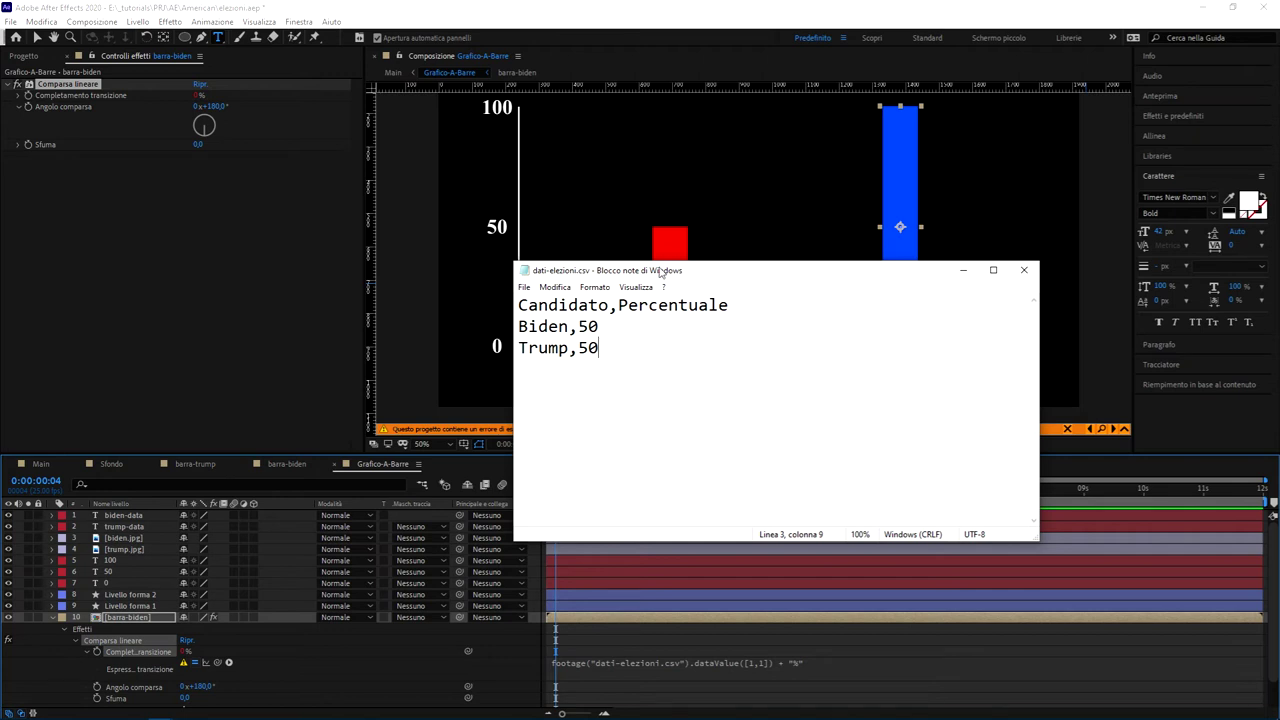
drag(665, 270, 665, 187)
key(alt+Tab)
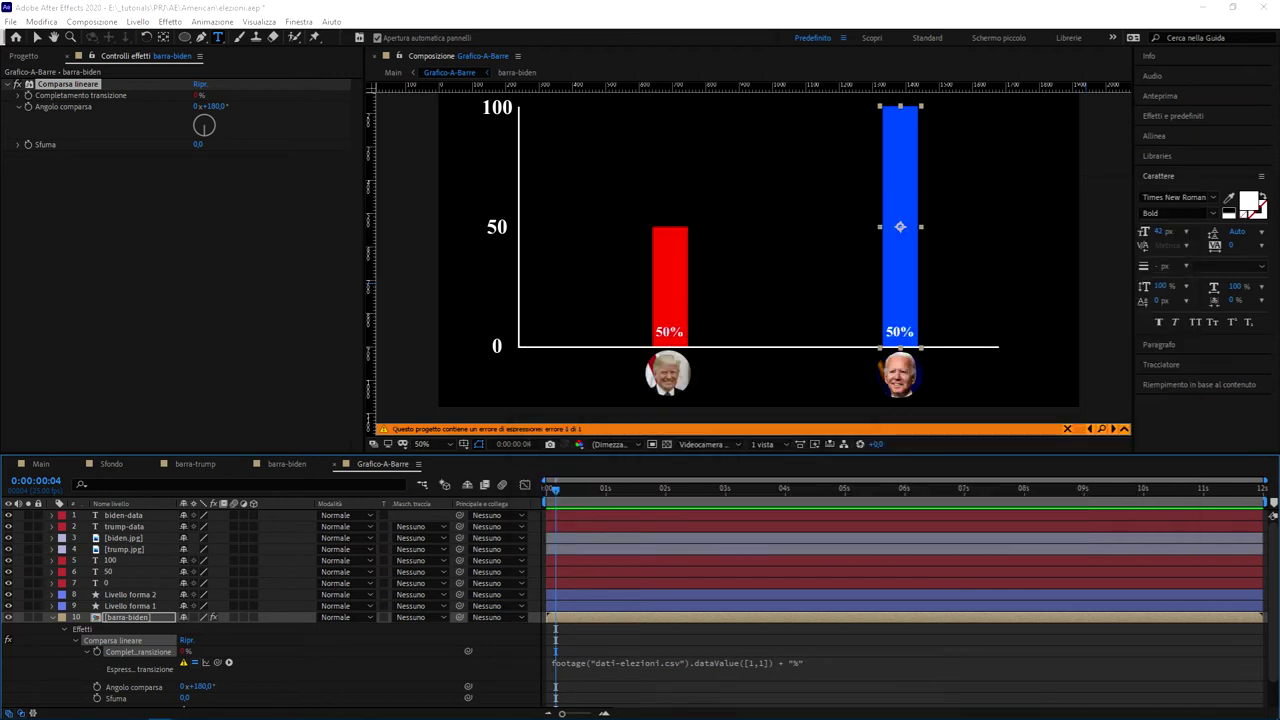
Correct the completion expression to dataValue([1,0]) without the percent-sign addition
click(781, 662)
click(789, 662)
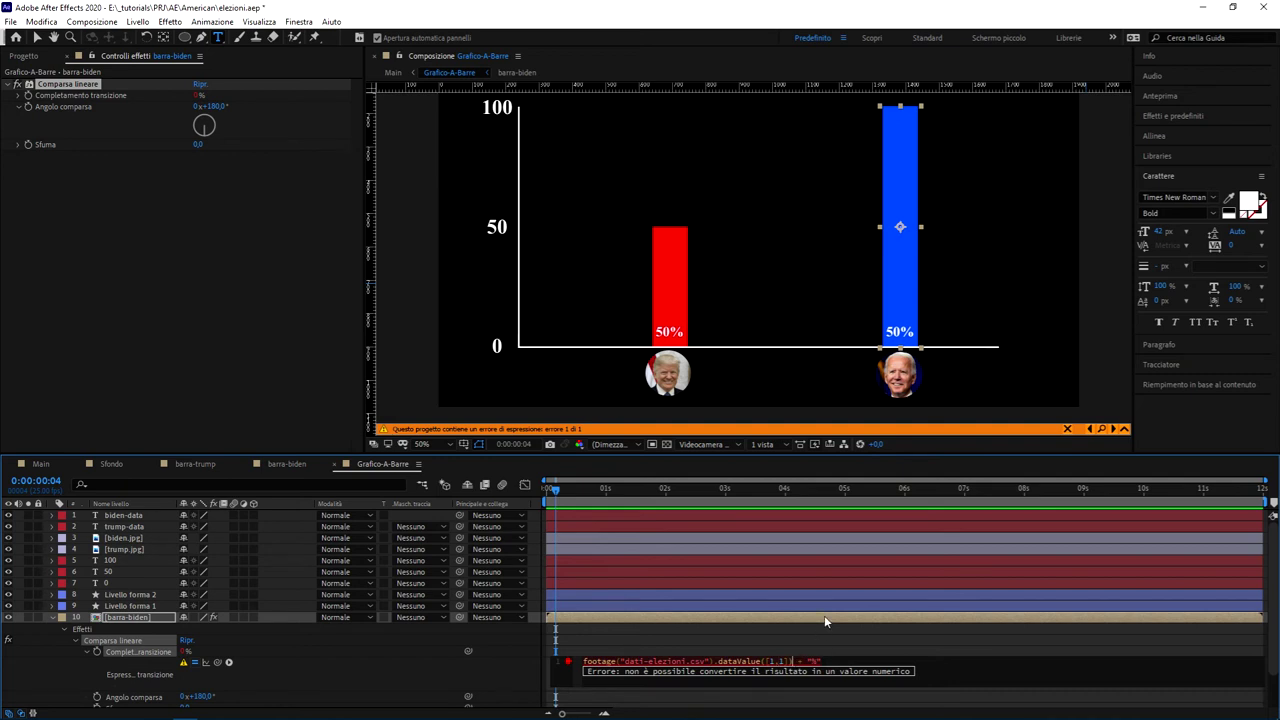
key(BackSpace)
text(0)
key(End)
key(BackSpace)
key(BackSpace)
key(BackSpace)
key(BackSpace)
key(BackSpace)
key(BackSpace)
click(686, 641)
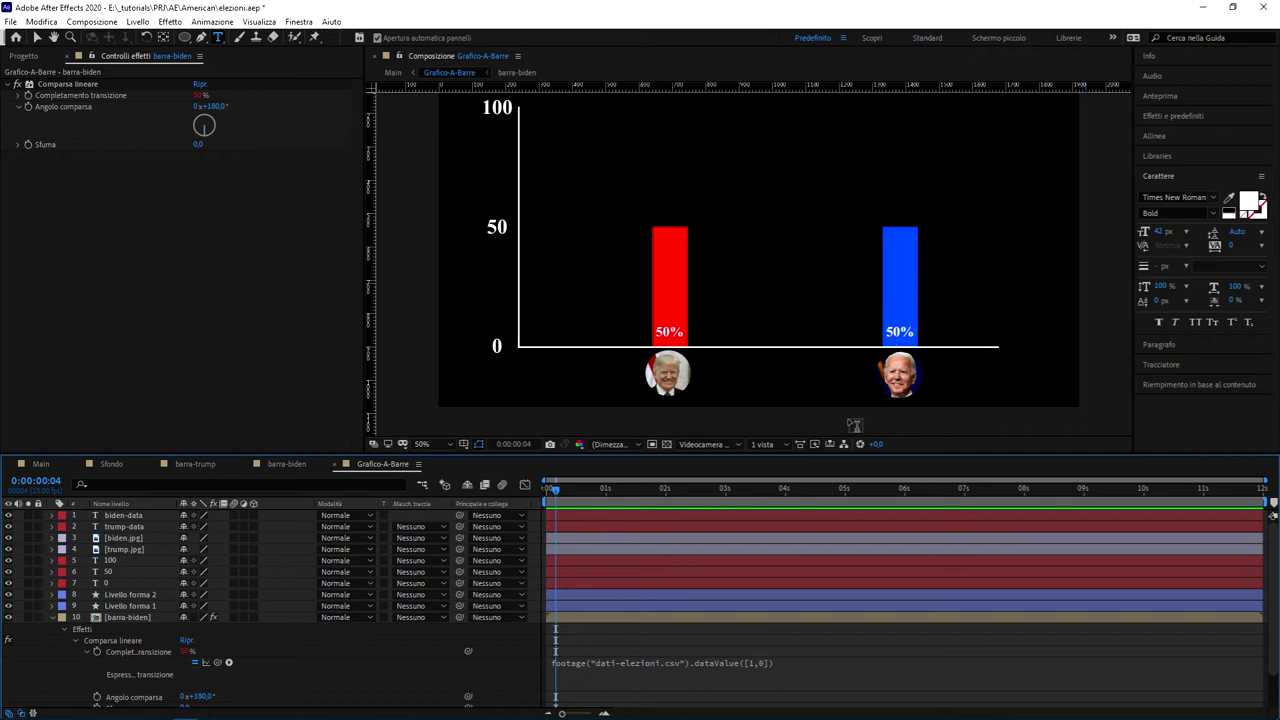
Change Biden's CSV value from 50 to 80 and save the file
click(722, 664)
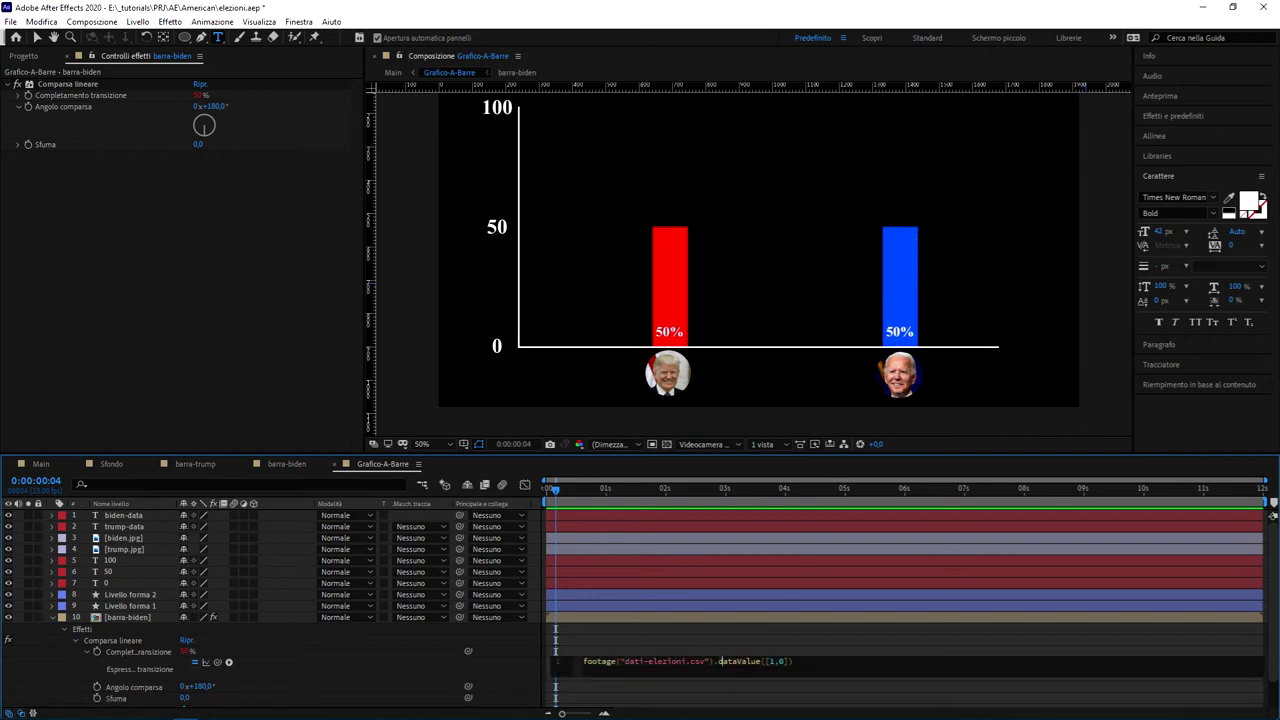
drag(793, 661, 537, 658)
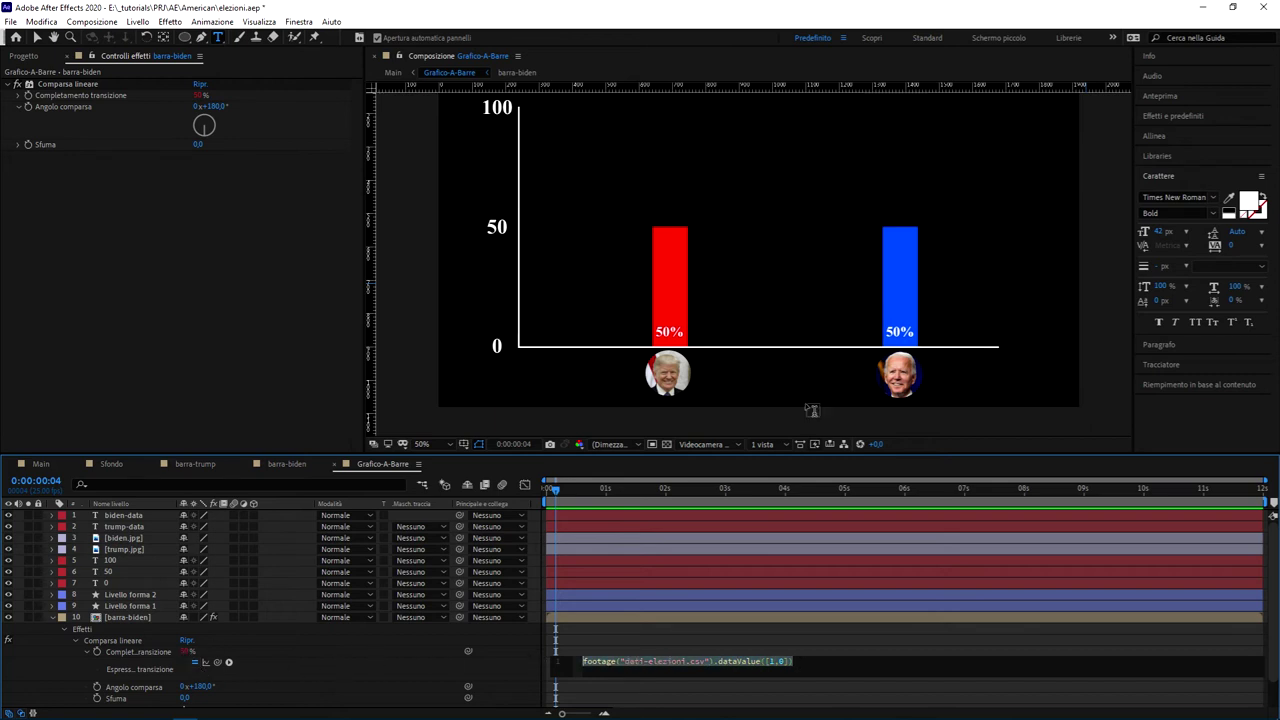
key(alt+Tab)
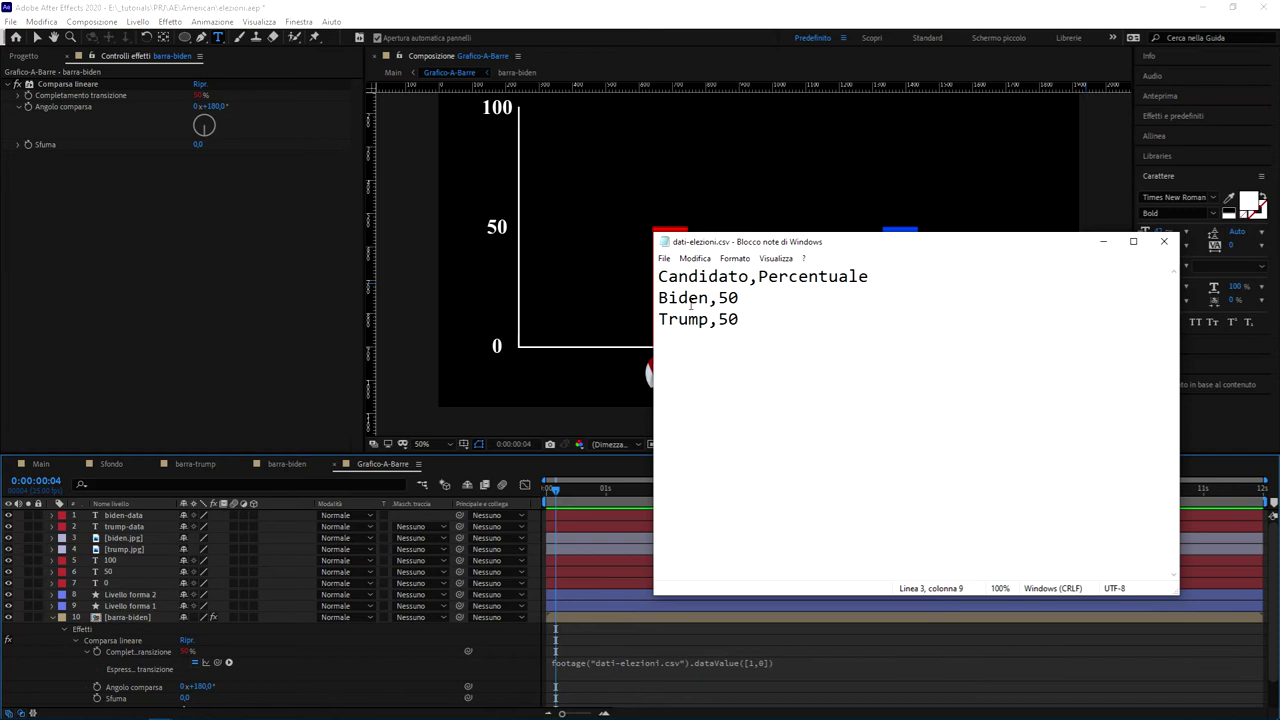
click(741, 300)
key(BackSpace)
key(BackSpace)
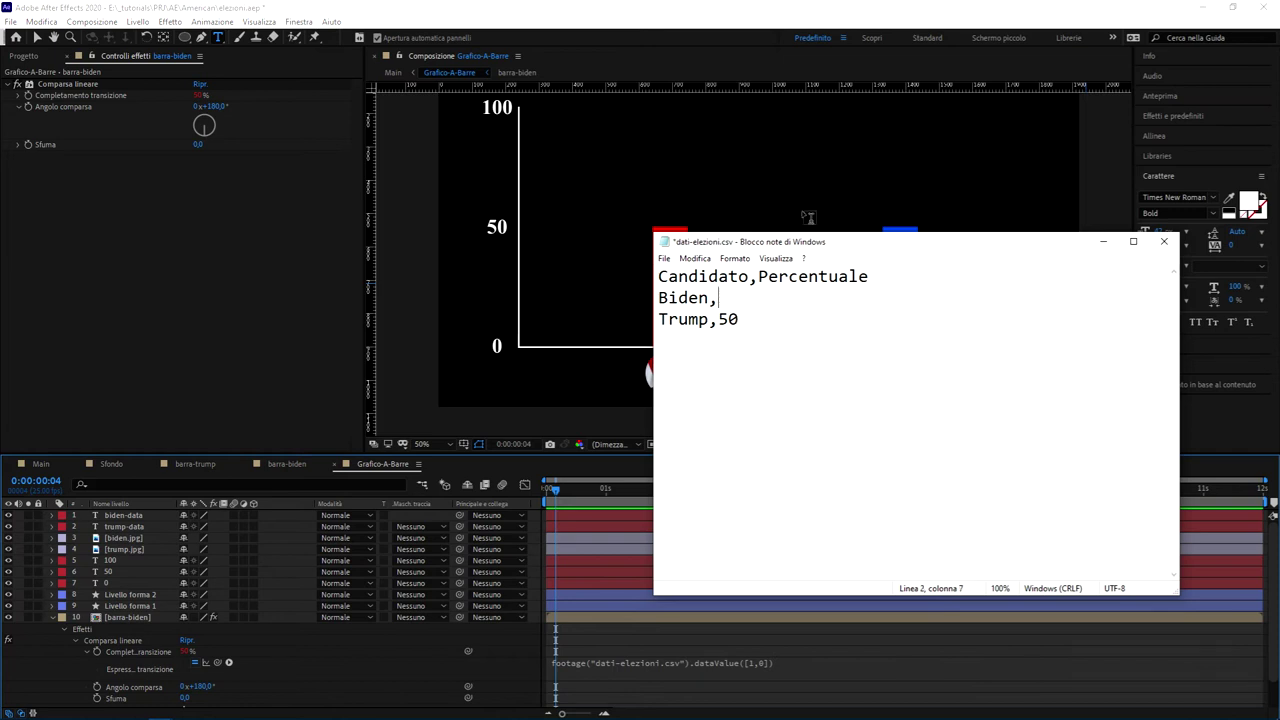
text(80)
key(ctrl+s)
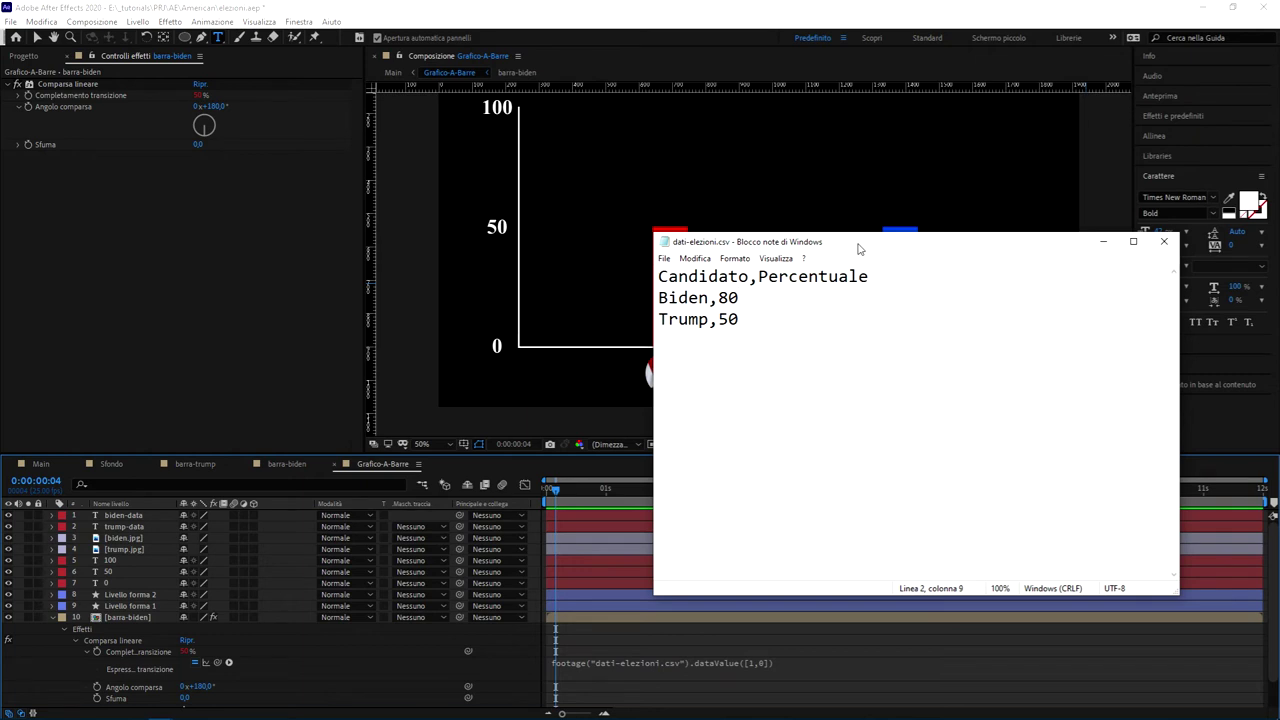
key(alt+Tab)
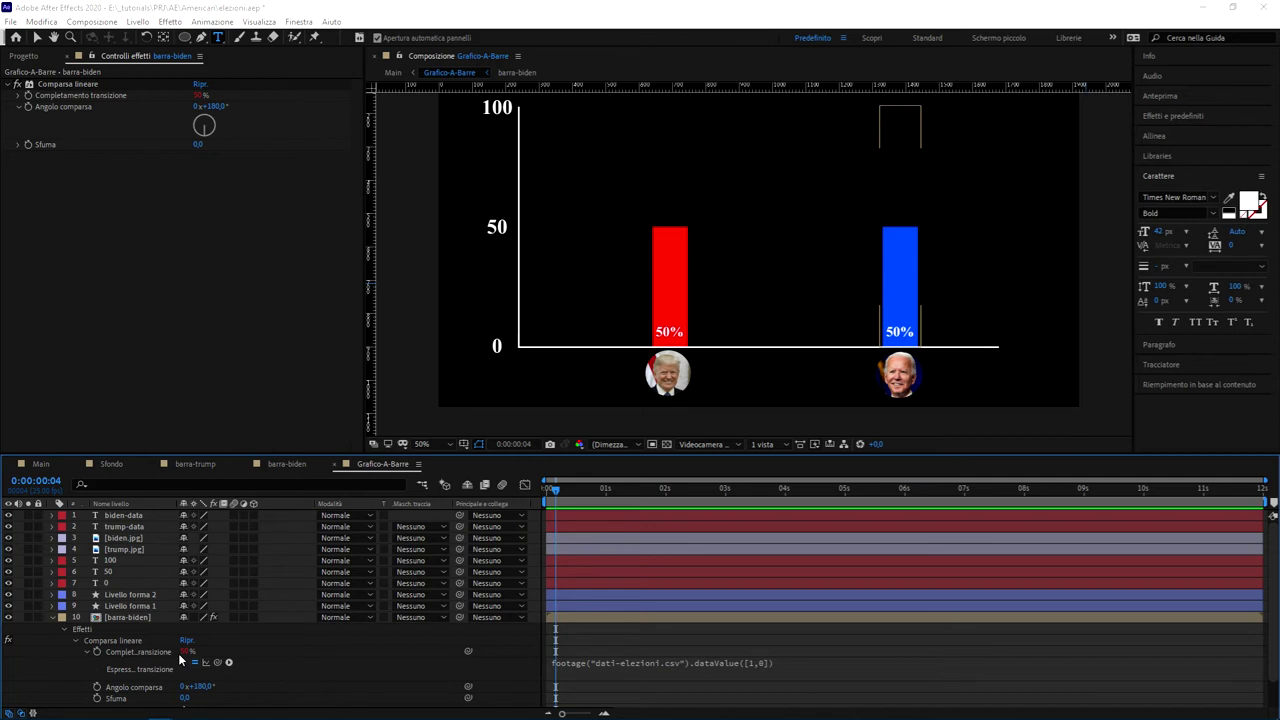
Prefix the Biden bar's completion expression with "100 - " so the bar grows with the value
click(624, 488)
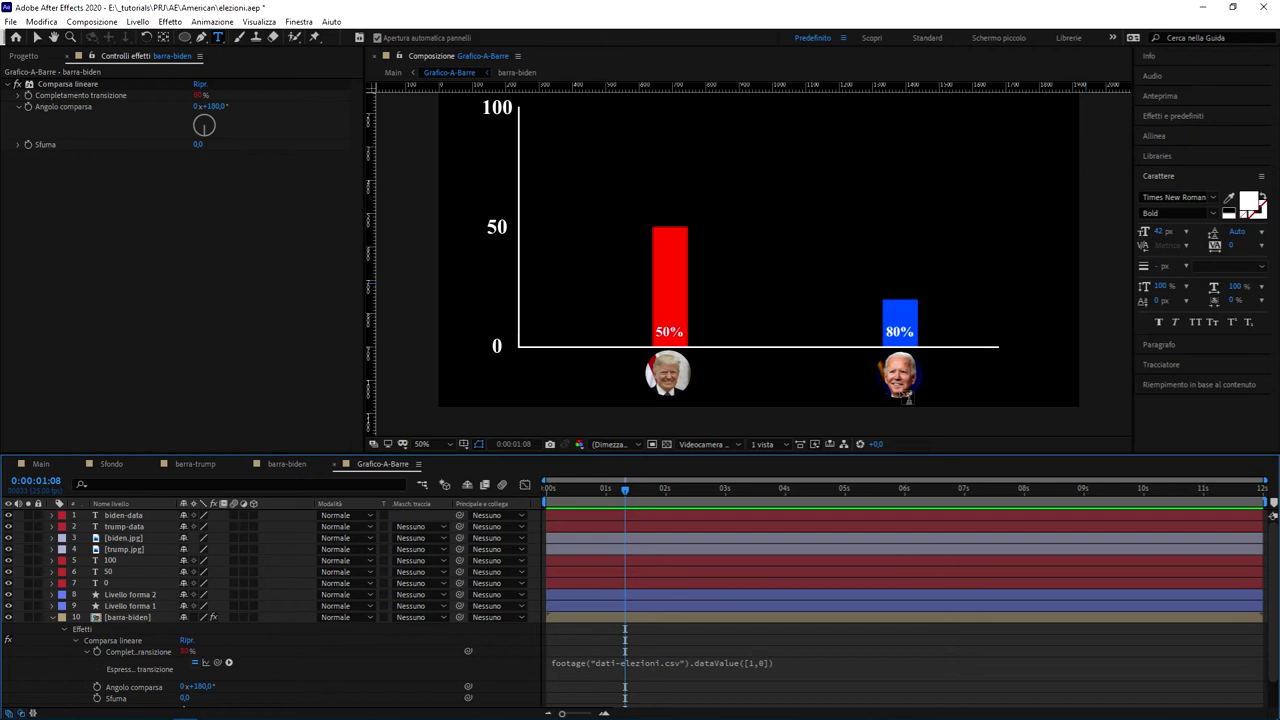
click(709, 664)
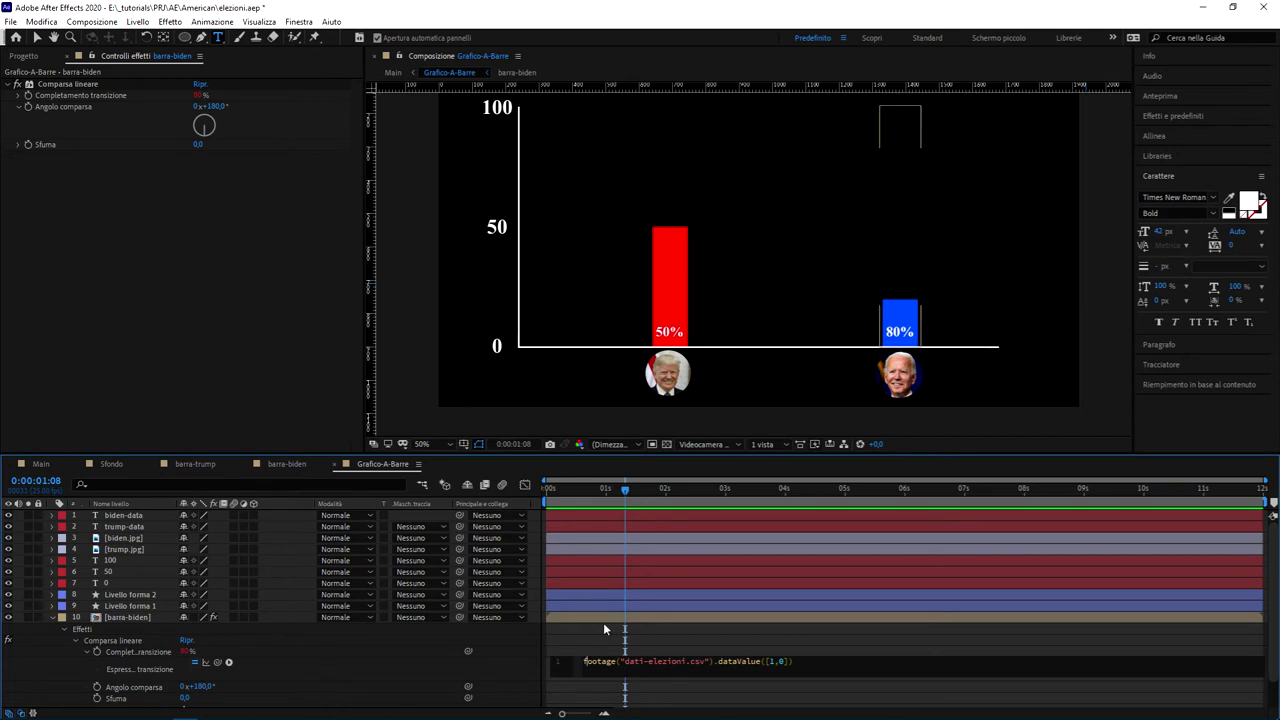
text(100 -)
click(720, 630)
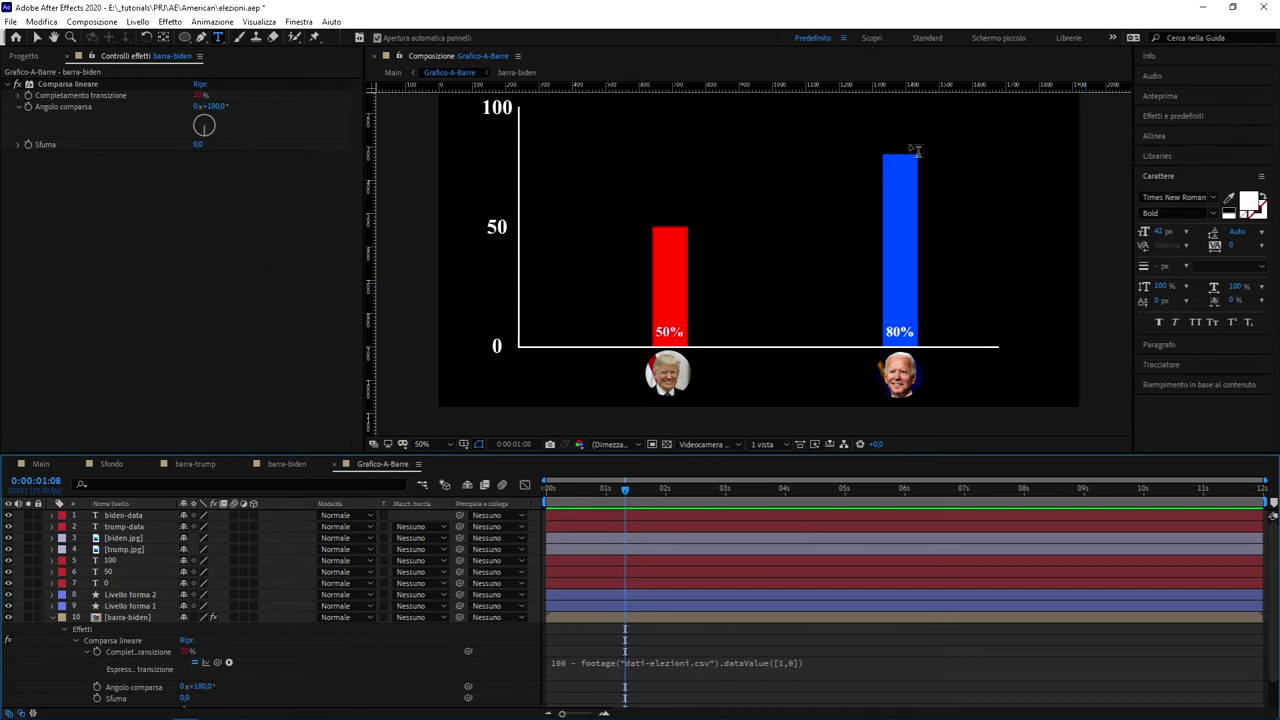
Change Biden's CSV value from 80 to 20, save, and check the blue bar shows 20%
key(alt+Tab)
click(761, 300)
key(BackSpace)
key(BackSpace)
text(20)
key(ctrl+s)
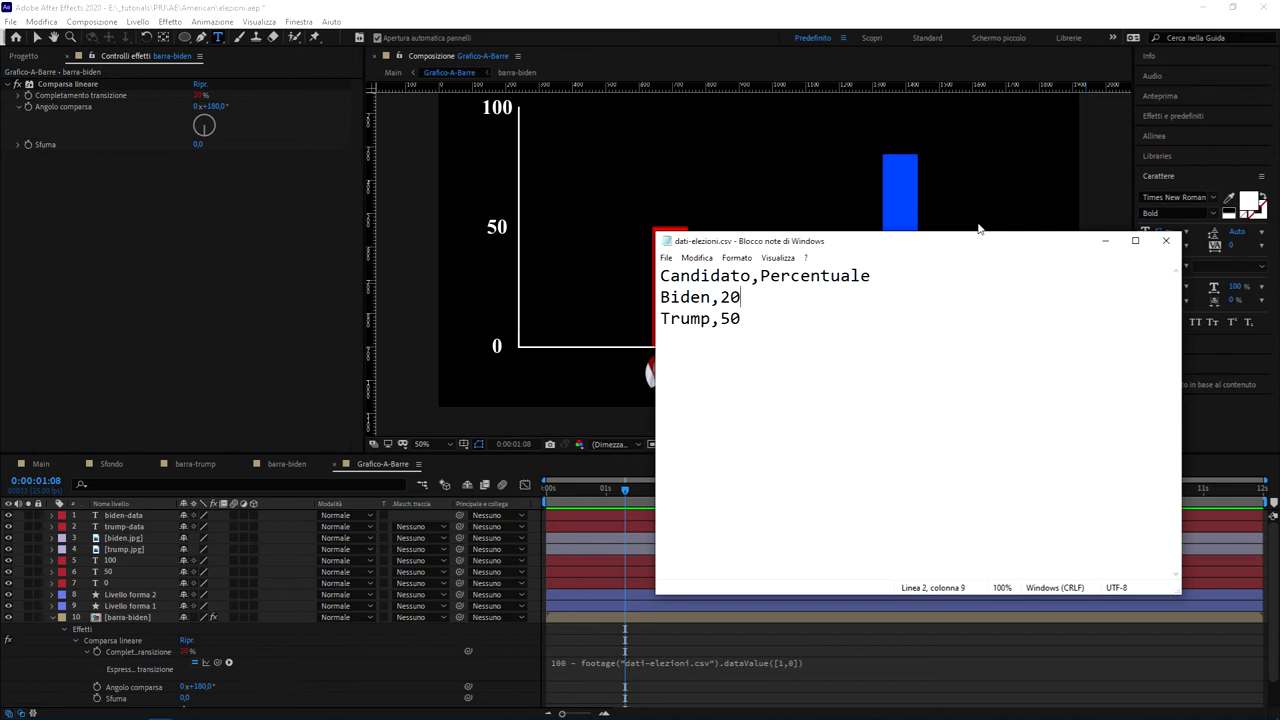
key(alt+Tab)
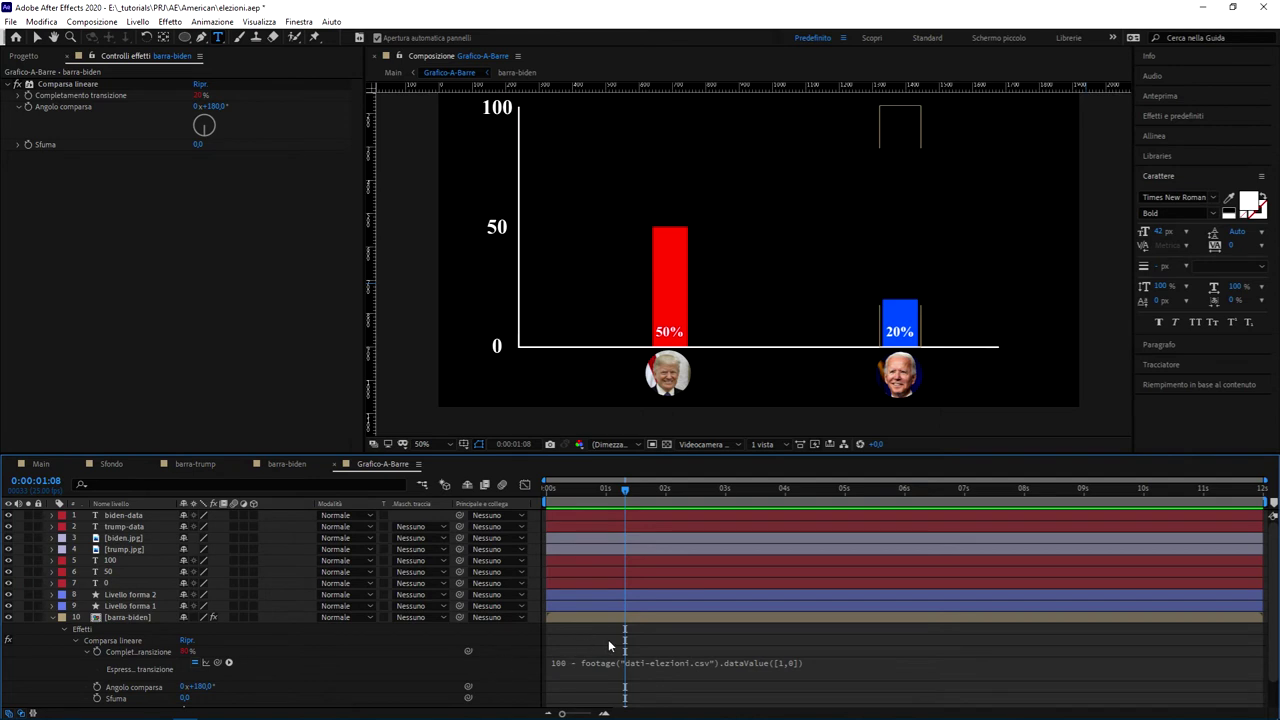
click(703, 666)
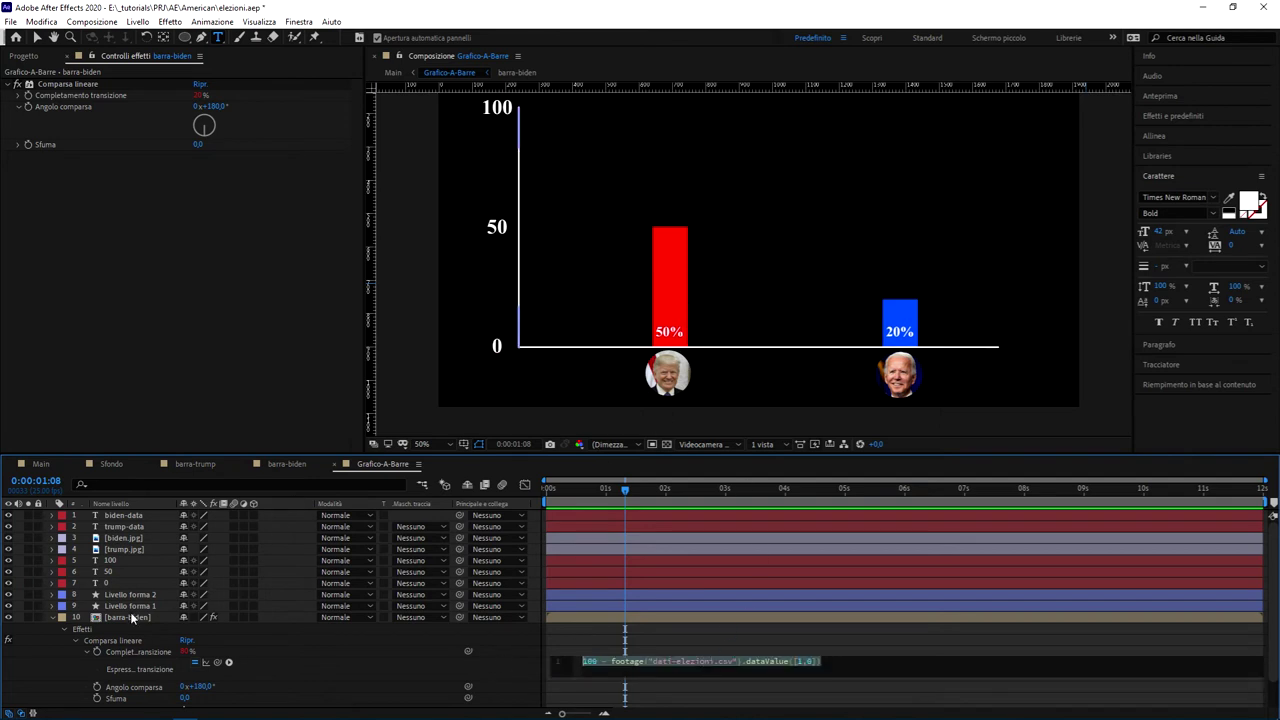
scroll(80, 608, down, 1)
Give barra-trump's Completamento transizione the expression 100 - footage("dati-elezioni.csv").dataValue([1,1])
click(54, 587)
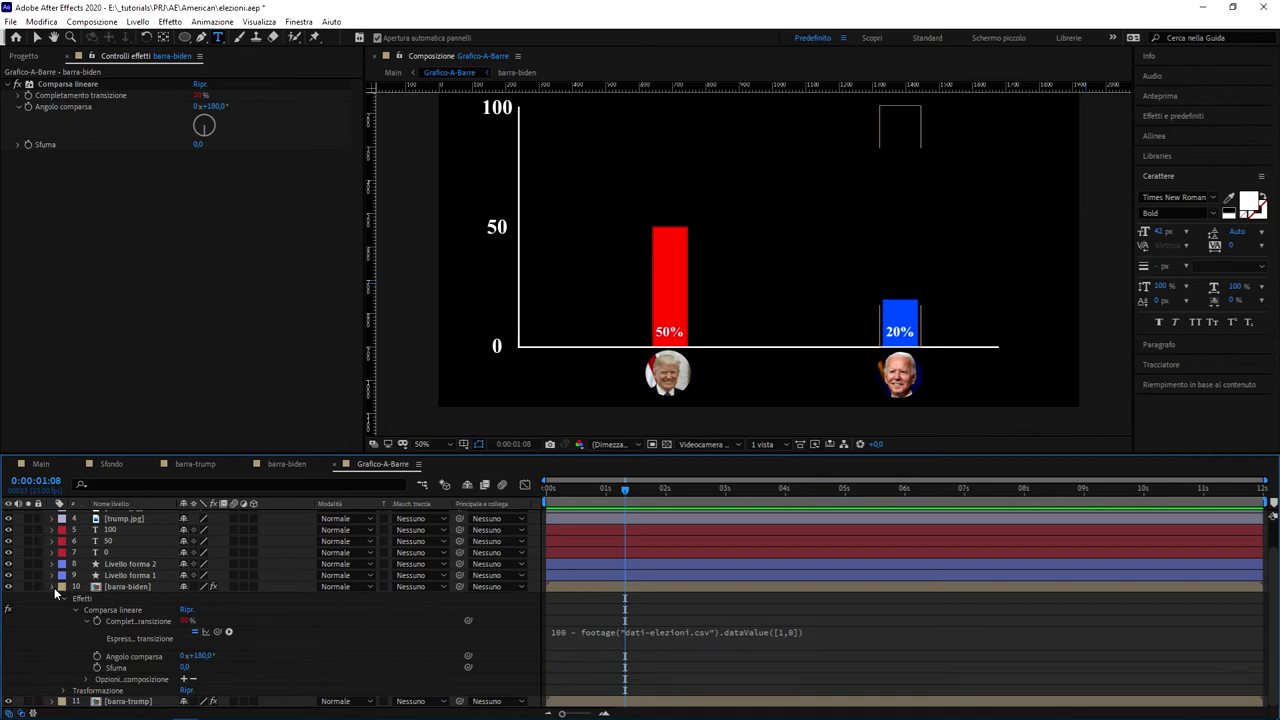
click(130, 627)
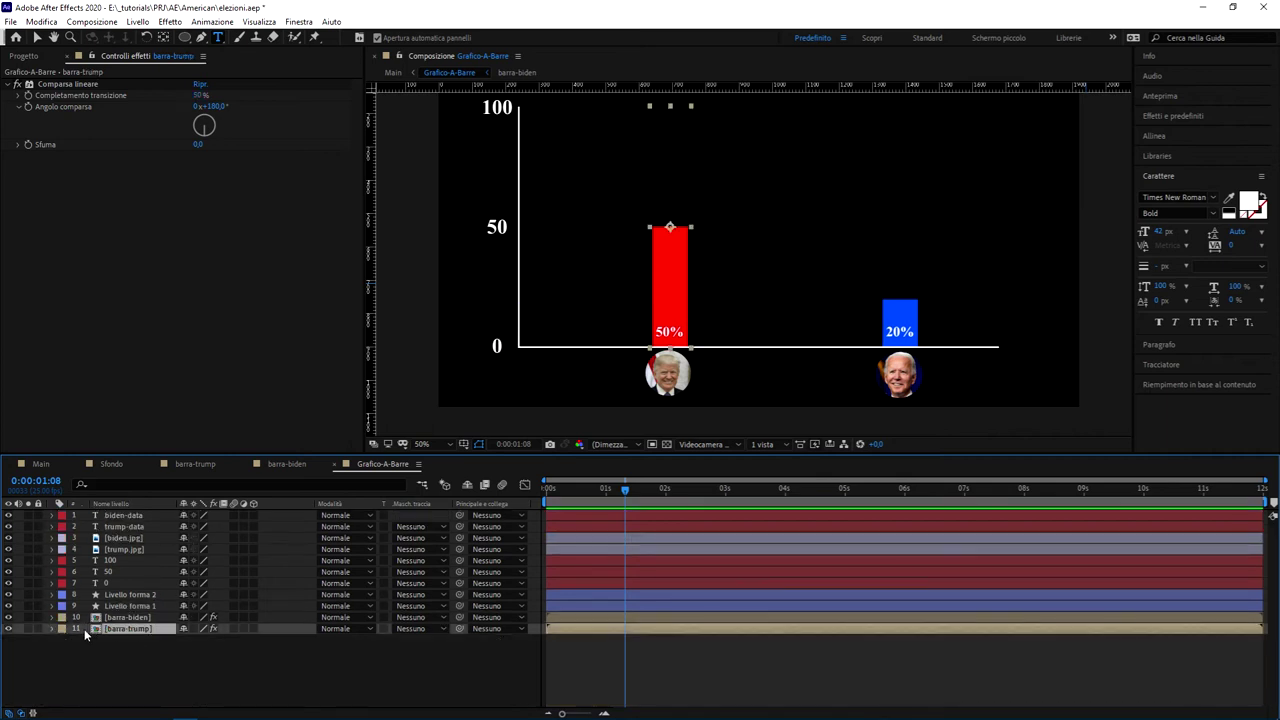
click(52, 628)
click(75, 652)
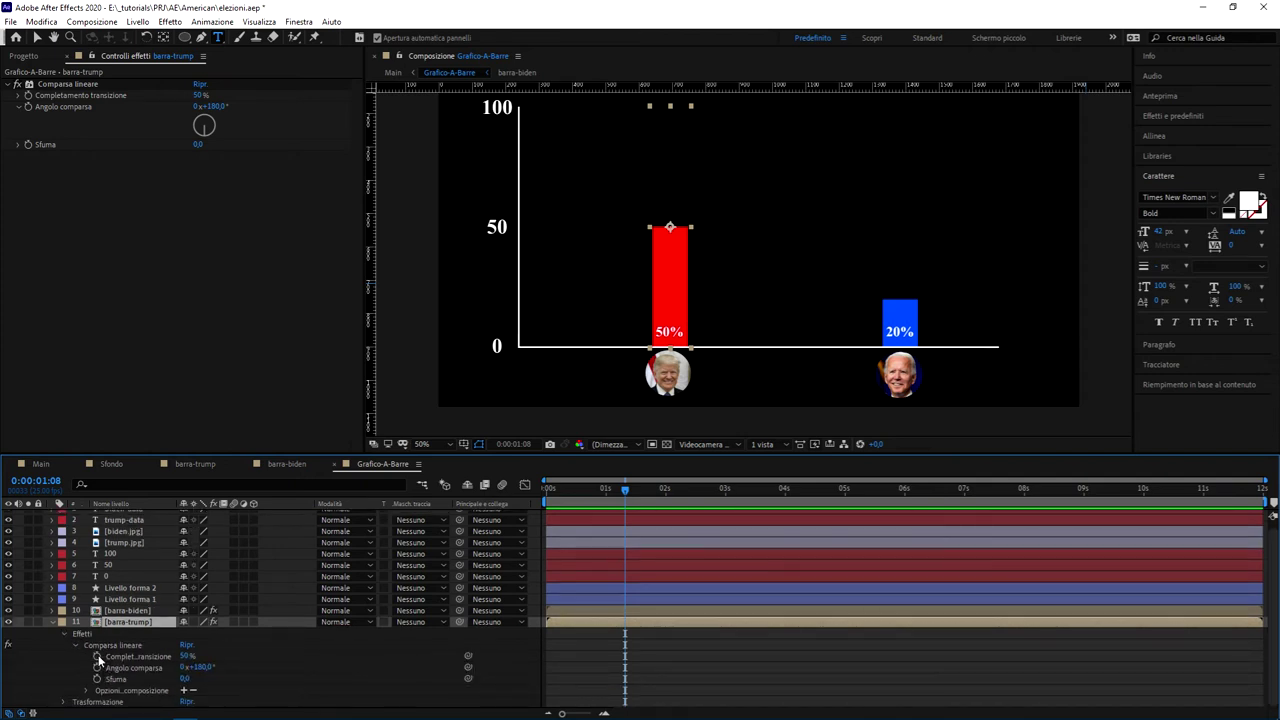
alt+click(97, 656)
text(100 - footage("dati-elezioni.csv").dataValue([1,0]))
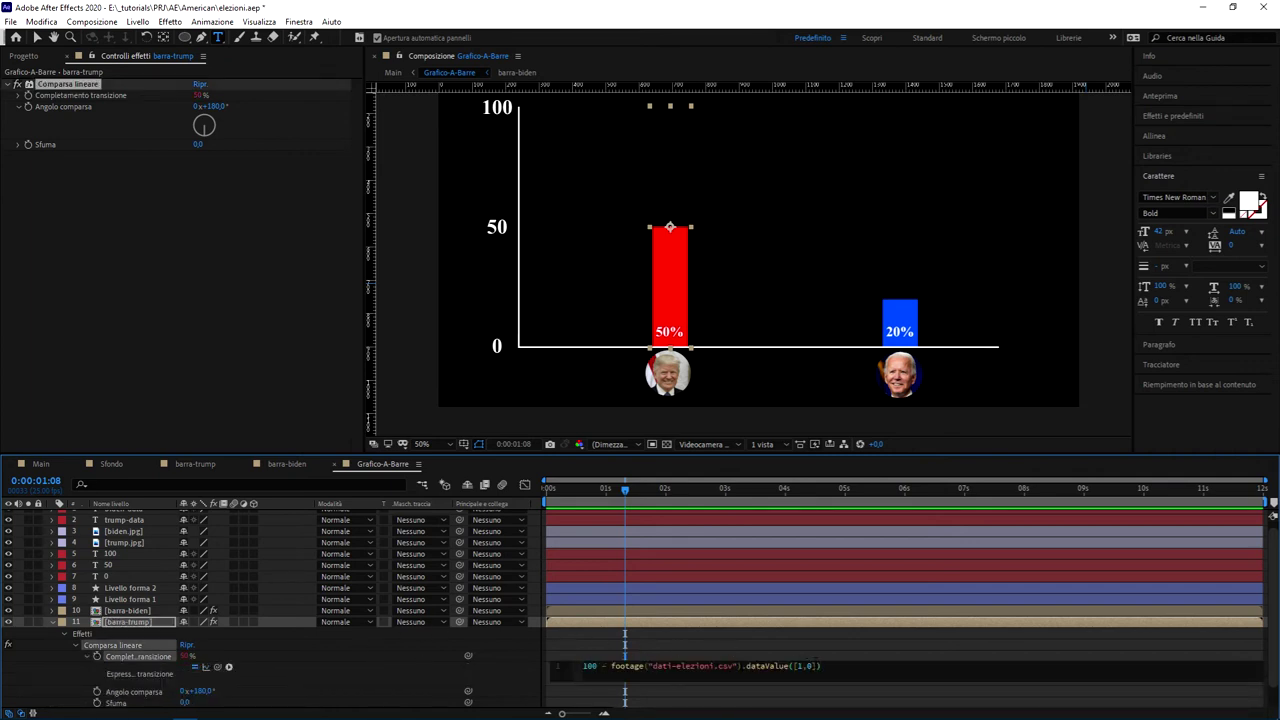
key(BackSpace)
text(2)
click(770, 633)
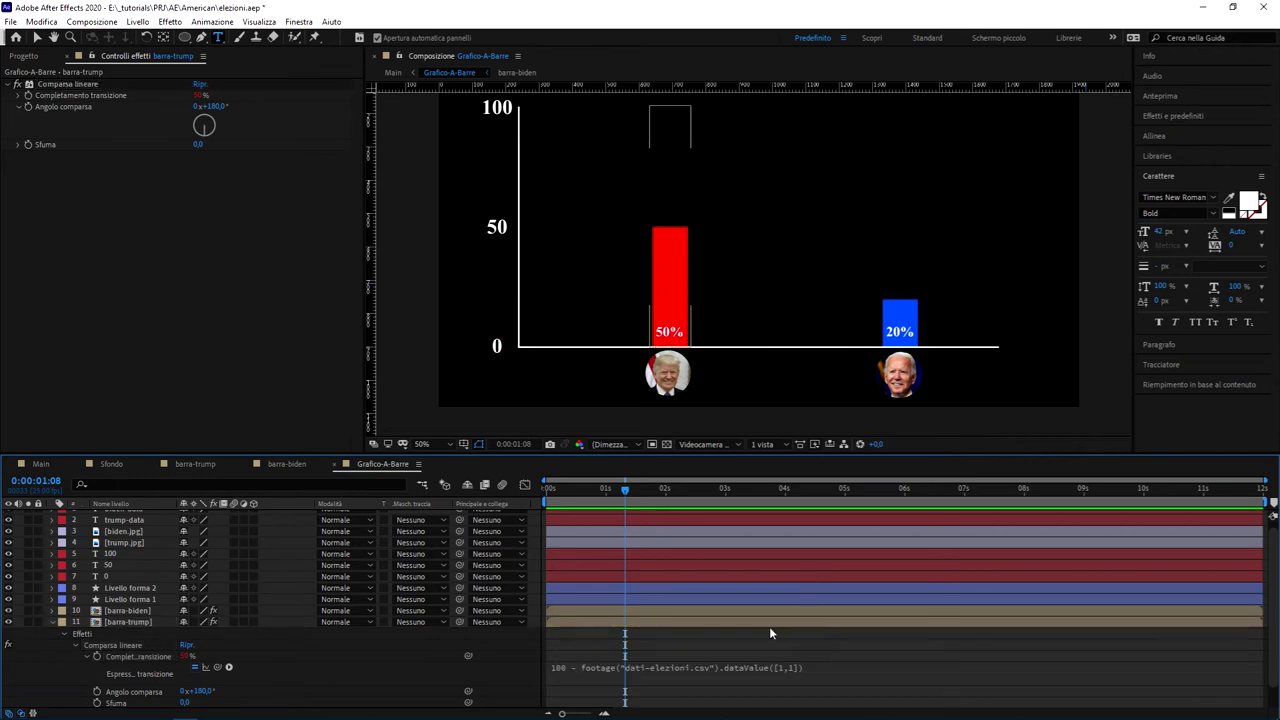
Change Trump's CSV value from 50 to 75 and save the file
drag(642, 489, 589, 489)
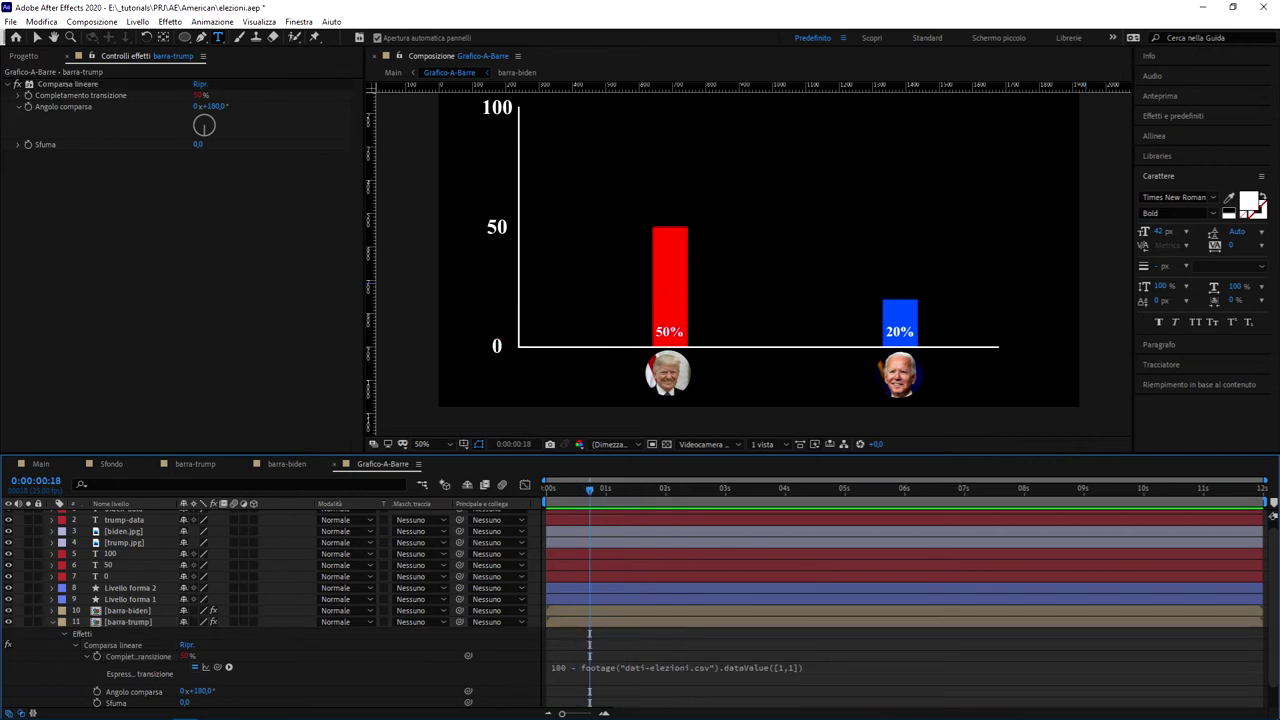
key(alt+Tab)
click(939, 366)
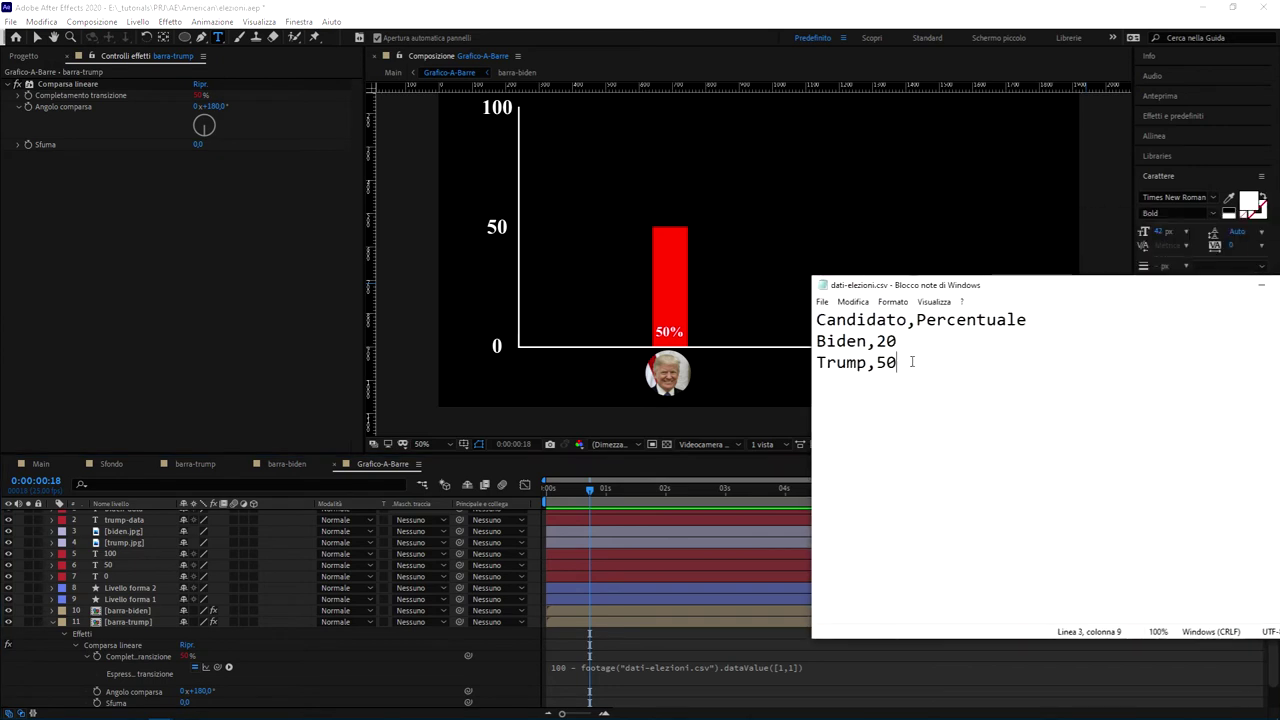
key(BackSpace)
key(BackSpace)
text(75)
key(ctrl+s)
key(alt+Tab)
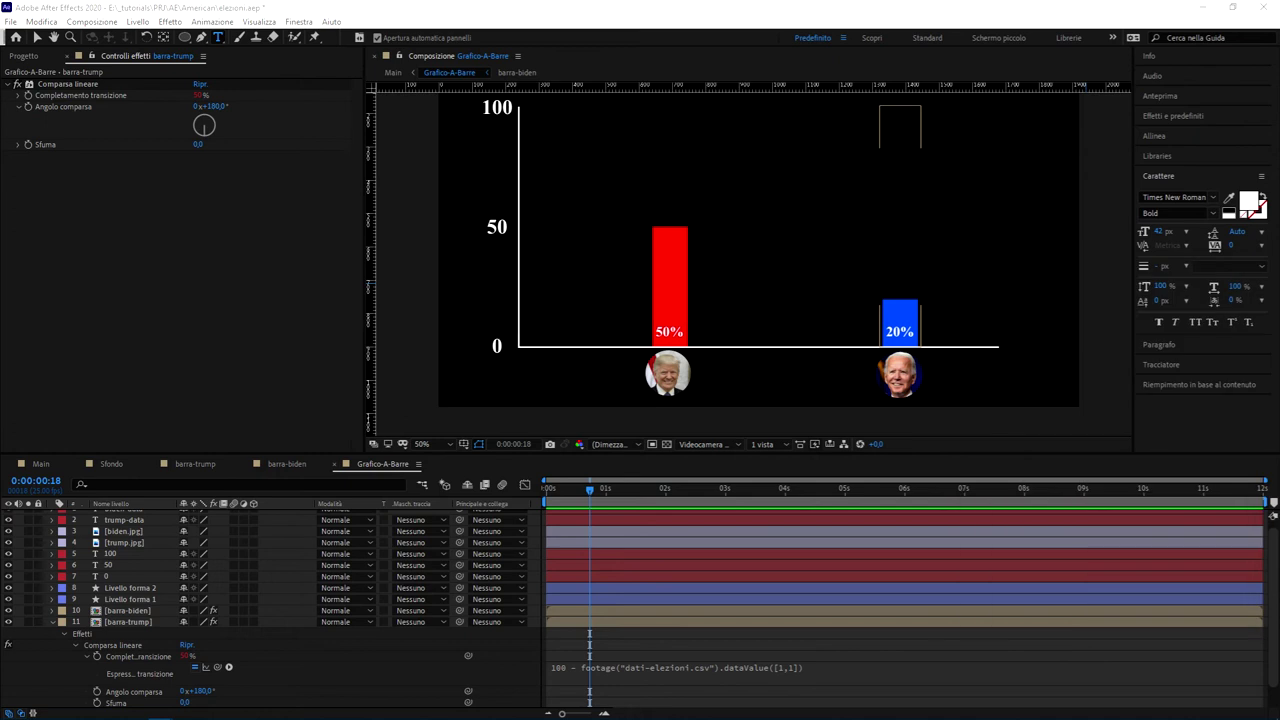
Scrub so the red bar refreshes to 75%, enlarge the timeline, and return to the start
click(643, 488)
click(620, 488)
click(600, 488)
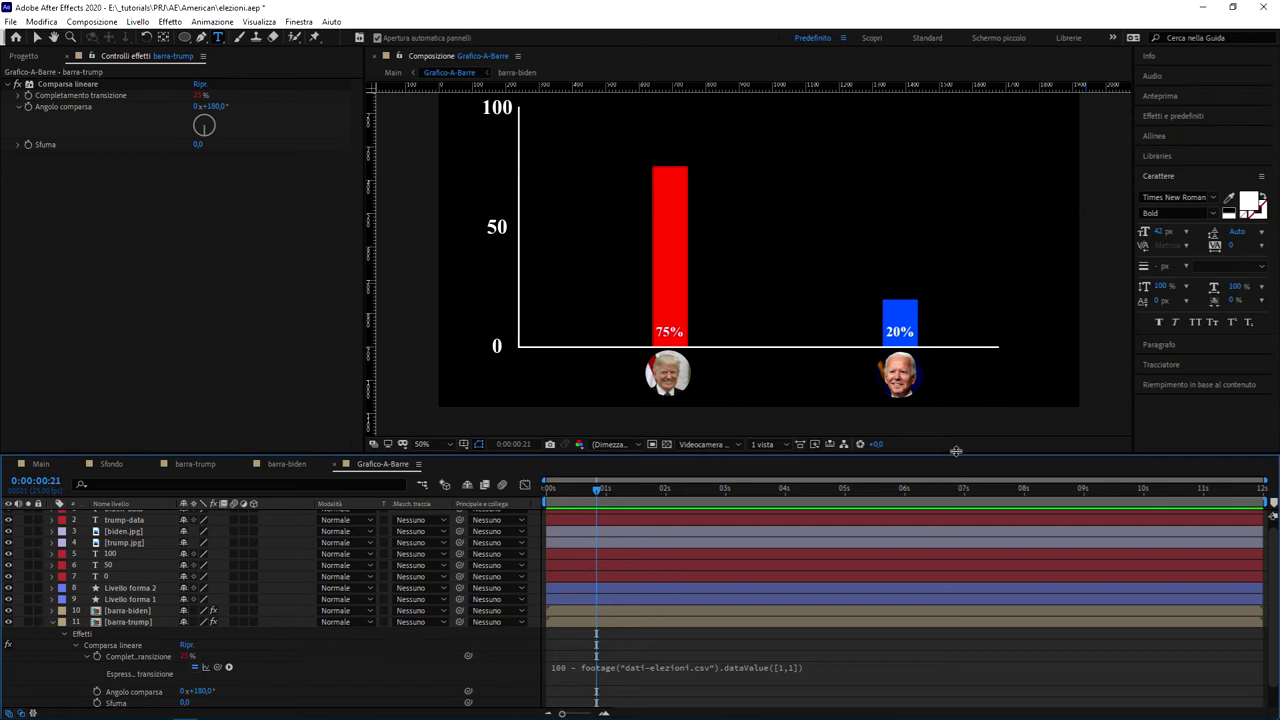
drag(957, 453, 948, 356)
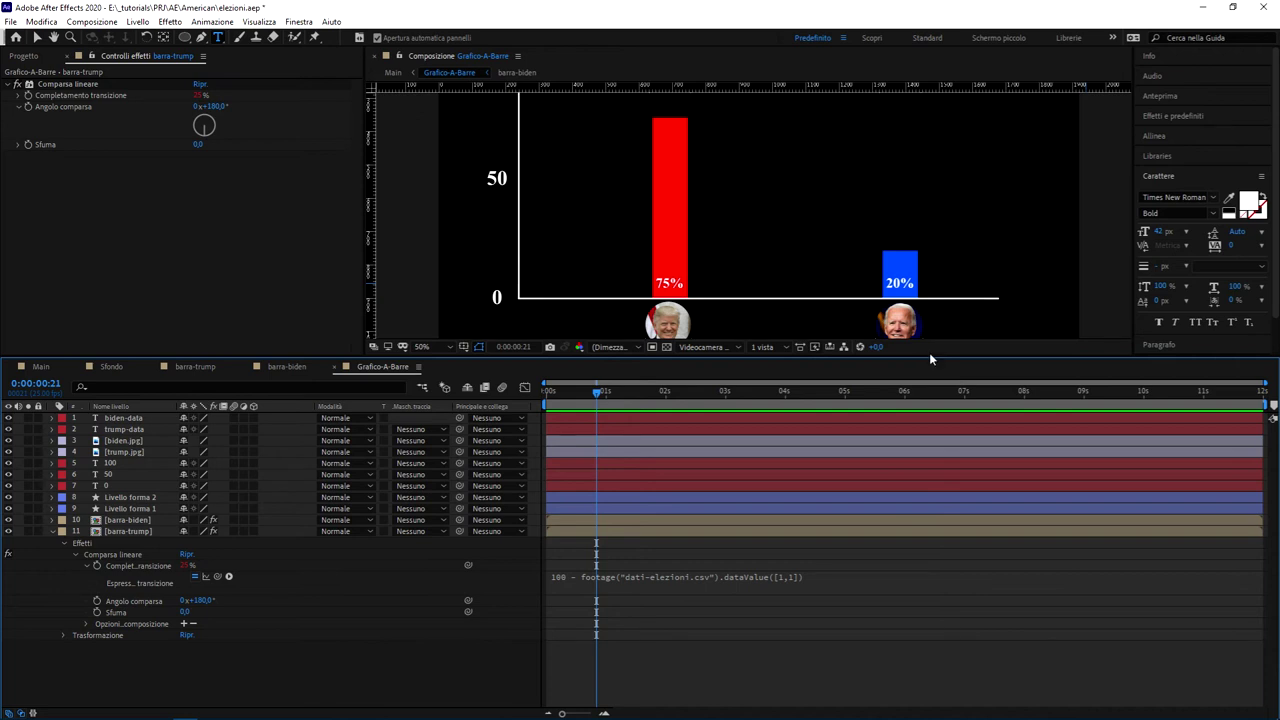
key(Home)
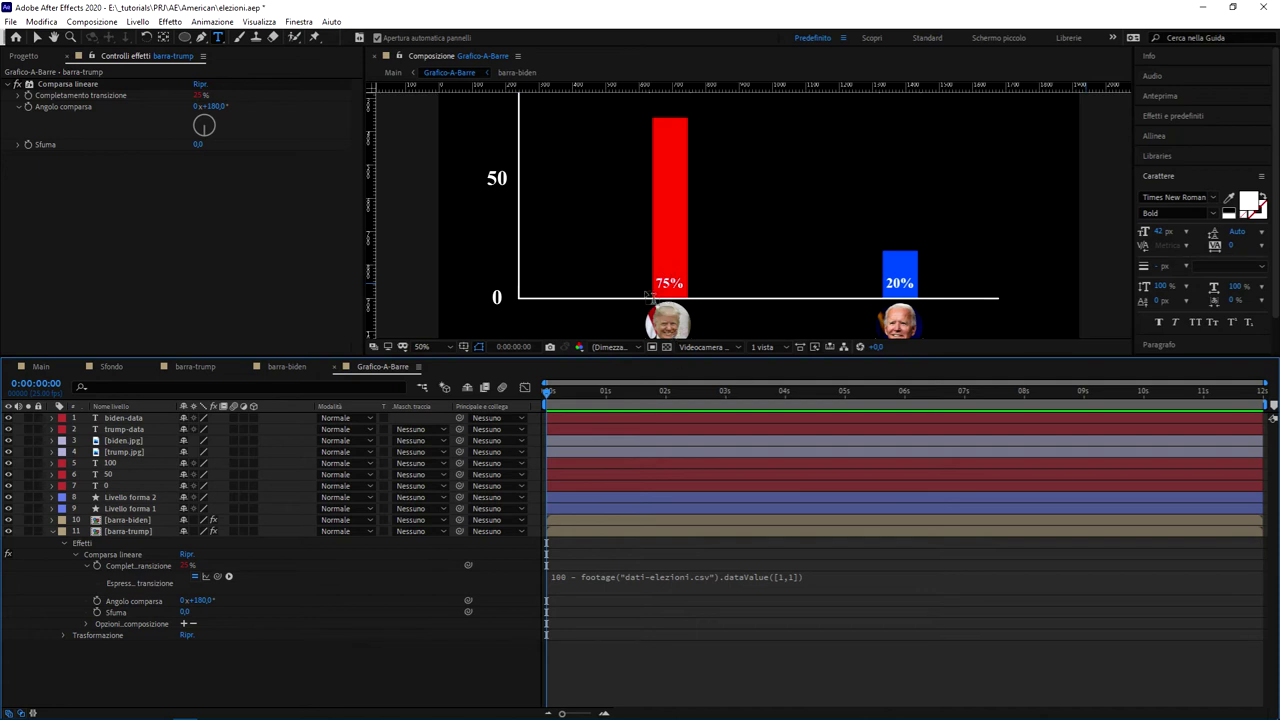
Delete trump-data's CSV-reading Testo sorgente expression and add a fresh default text.sourceText expression
click(132, 430)
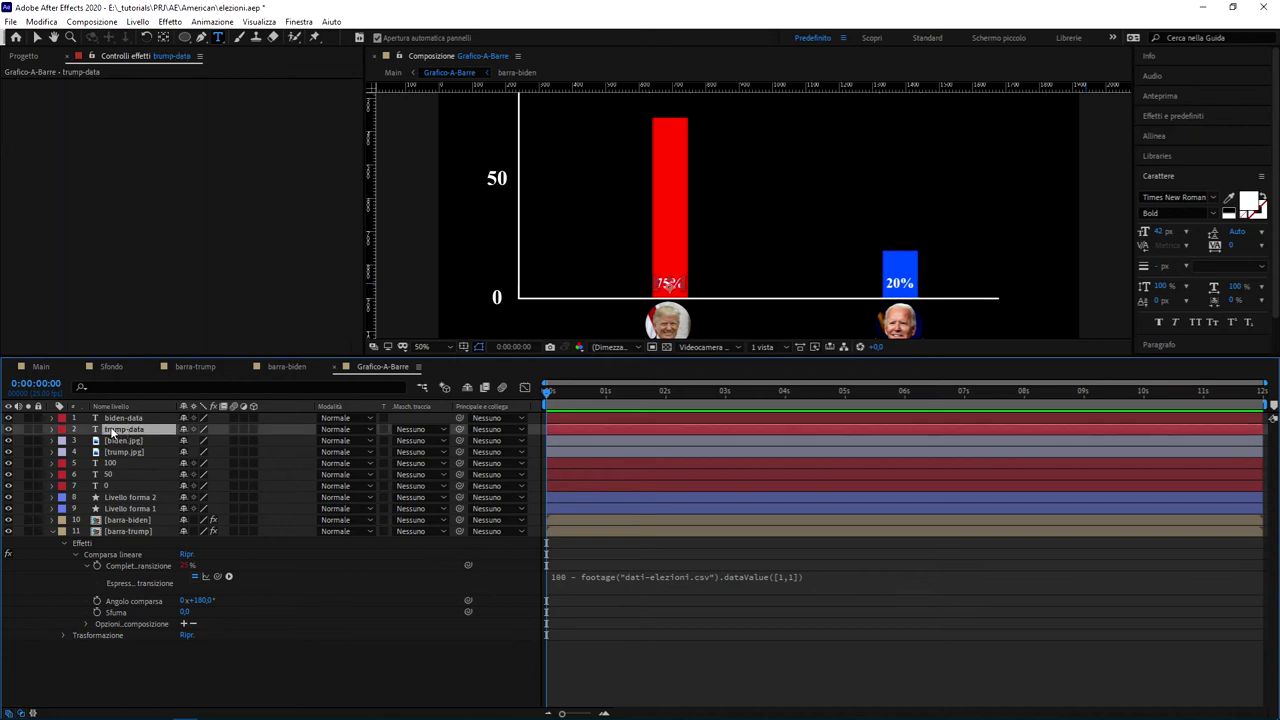
click(52, 430)
click(656, 461)
click(718, 462)
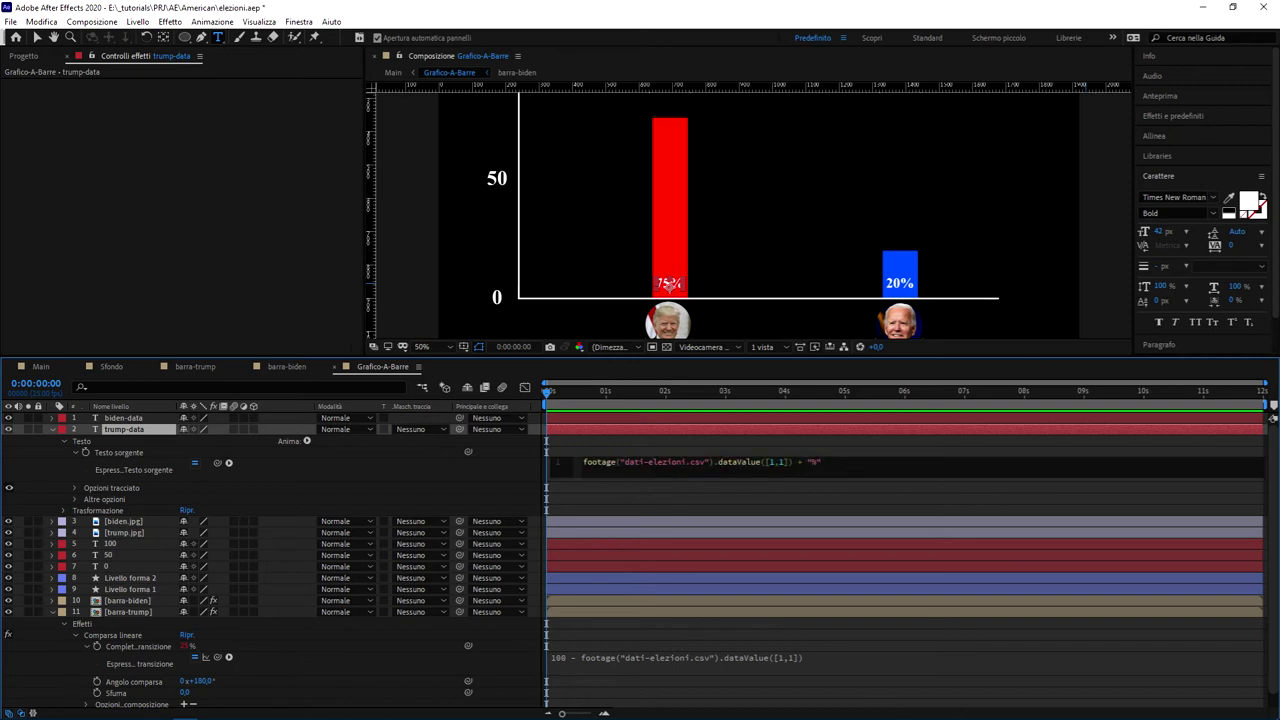
text(")
drag(836, 461, 583, 462)
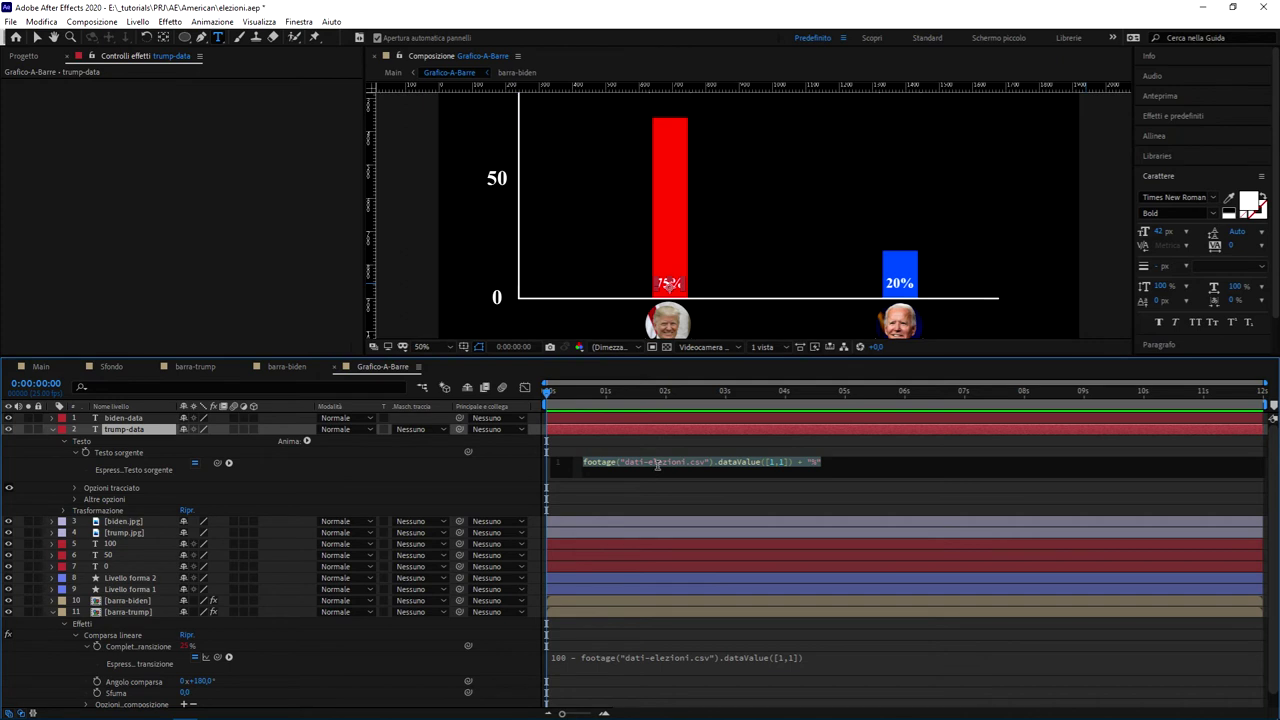
key(BackSpace)
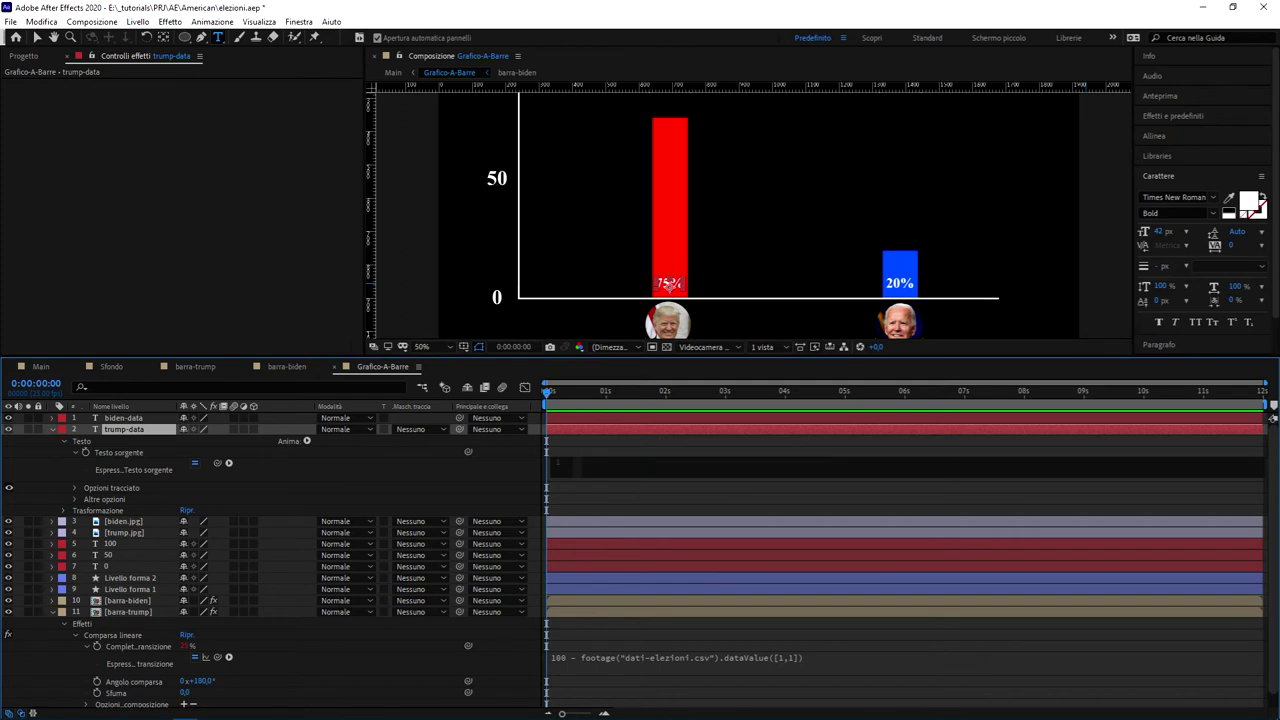
click(670, 284)
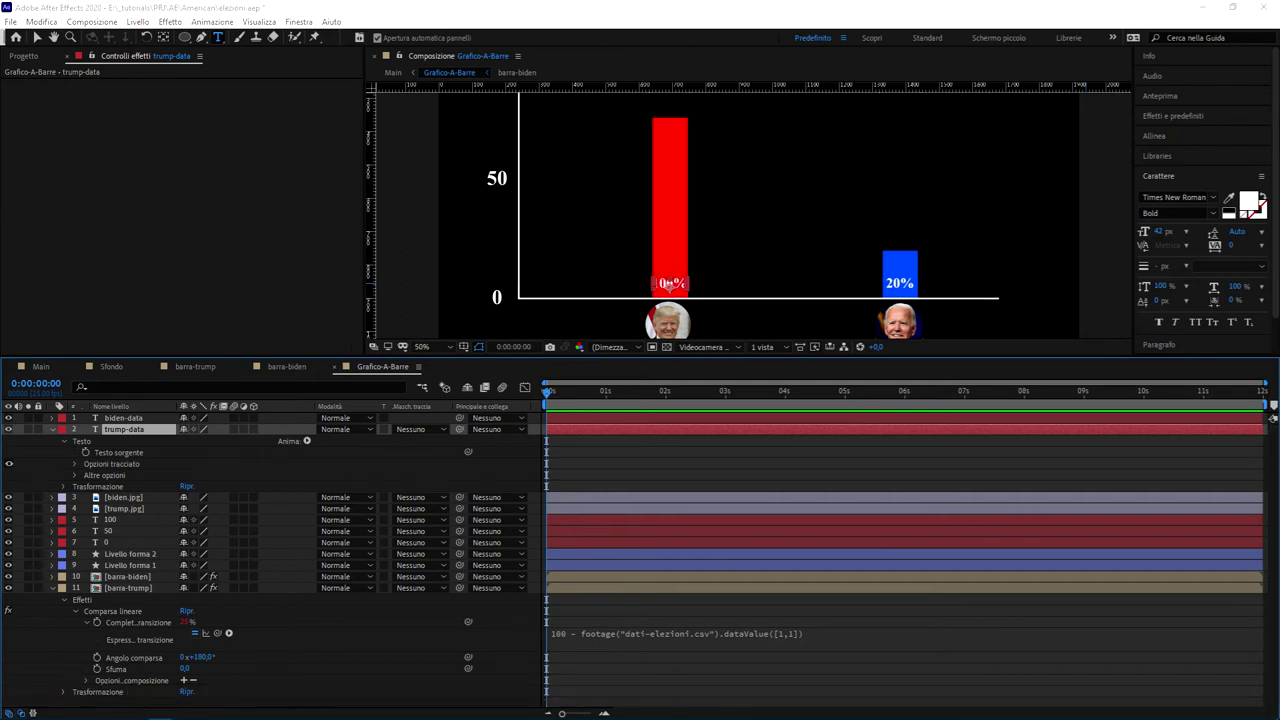
alt+click(86, 453)
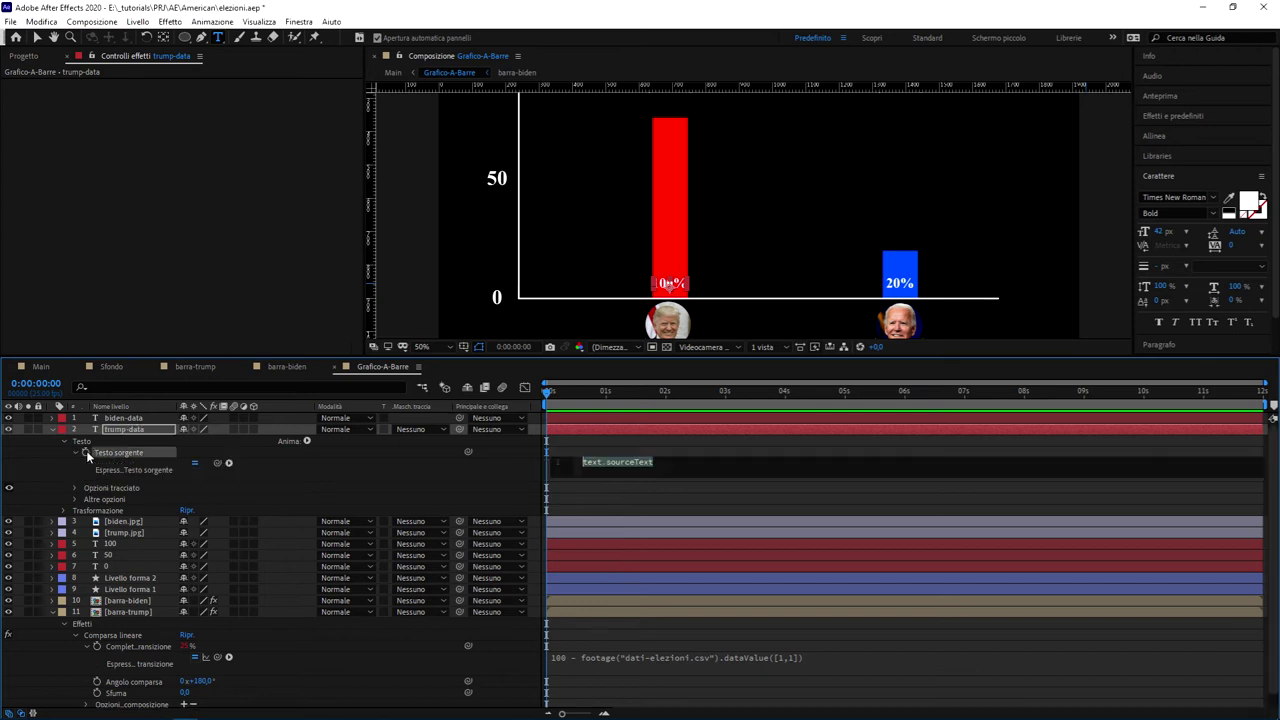
Replace trump-data's text.sourceText expression with time
click(680, 462)
key(ctrl+a)
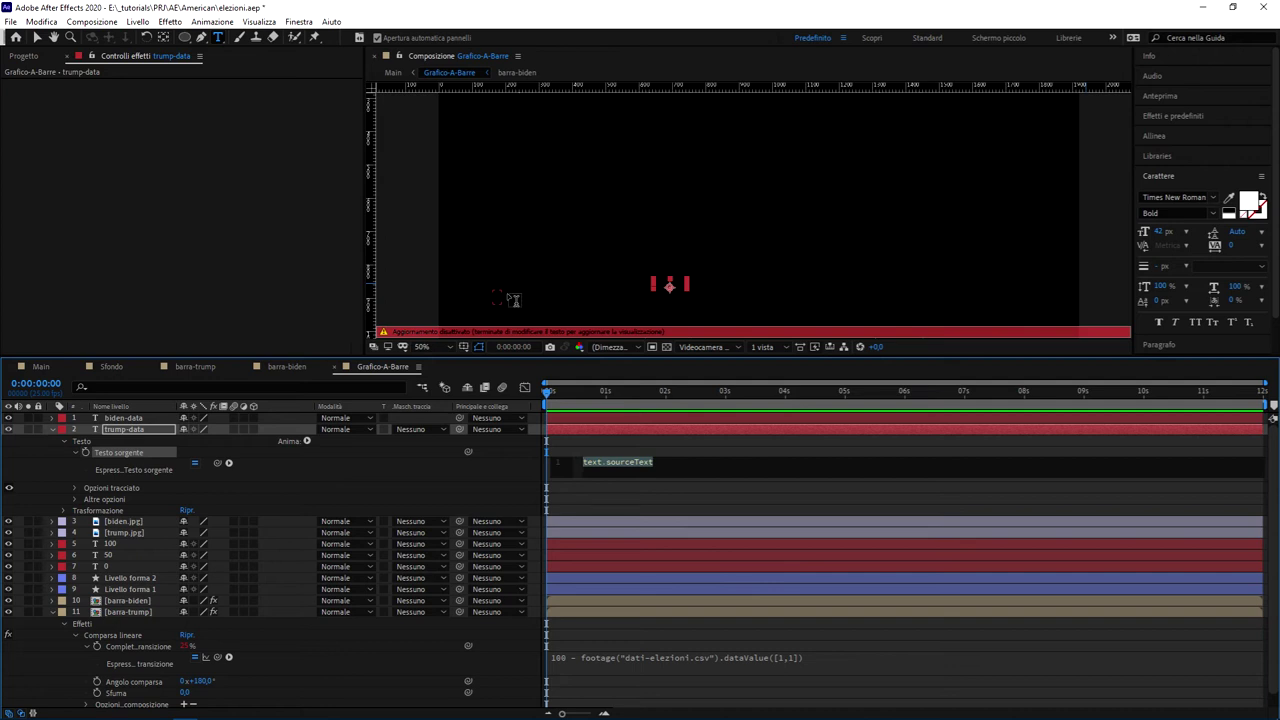
text(time)
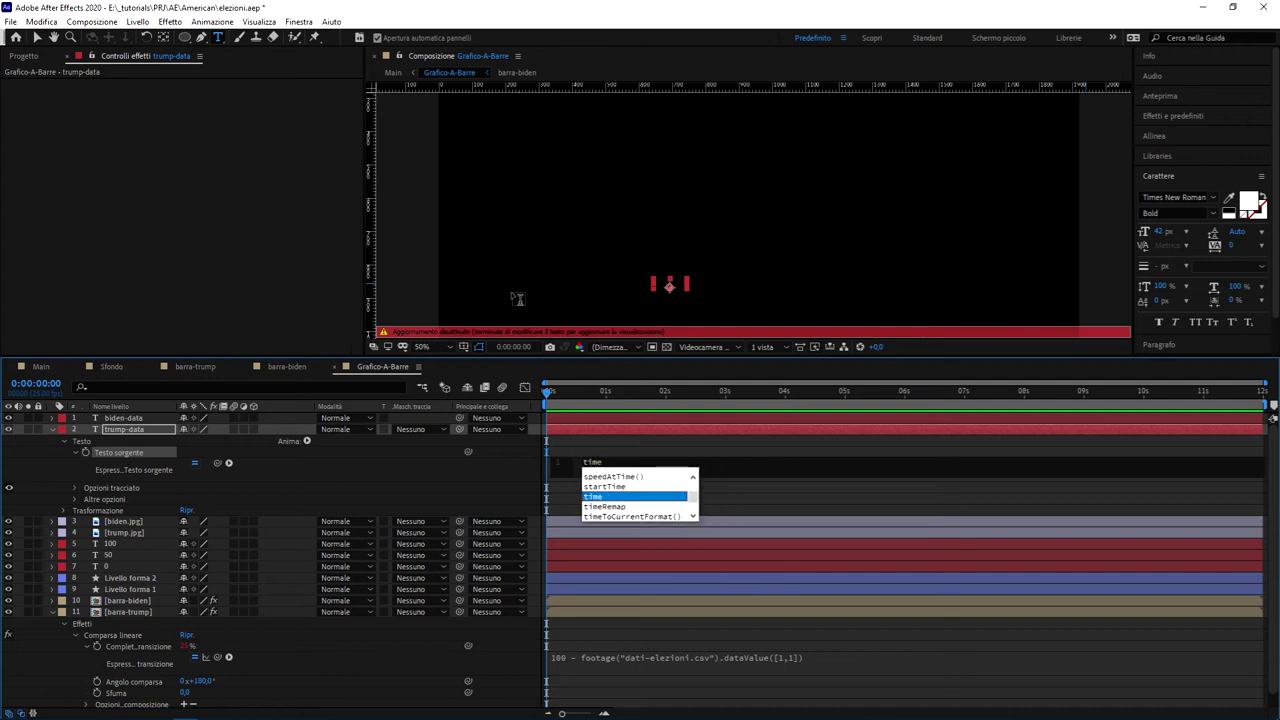
click(811, 492)
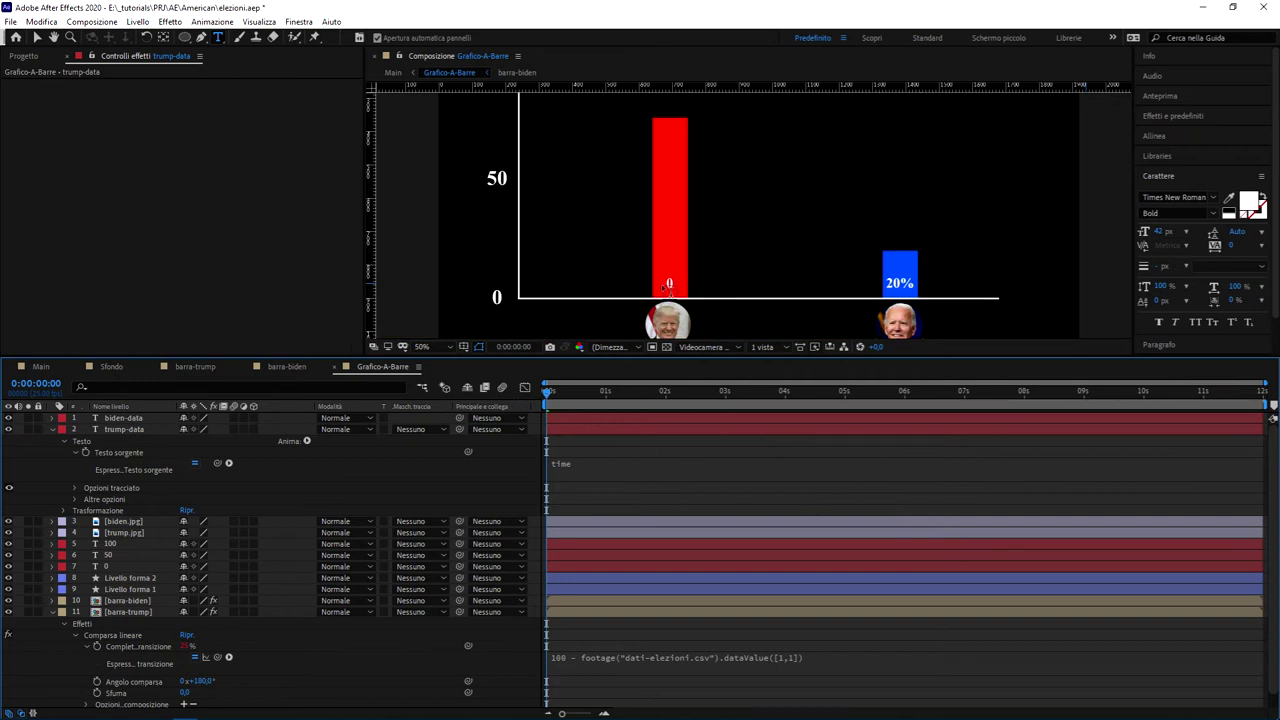
Zoom in on the red bar and preview the label counting up the seconds
scroll(666, 291, up, 4)
drag(666, 291, 831, 164)
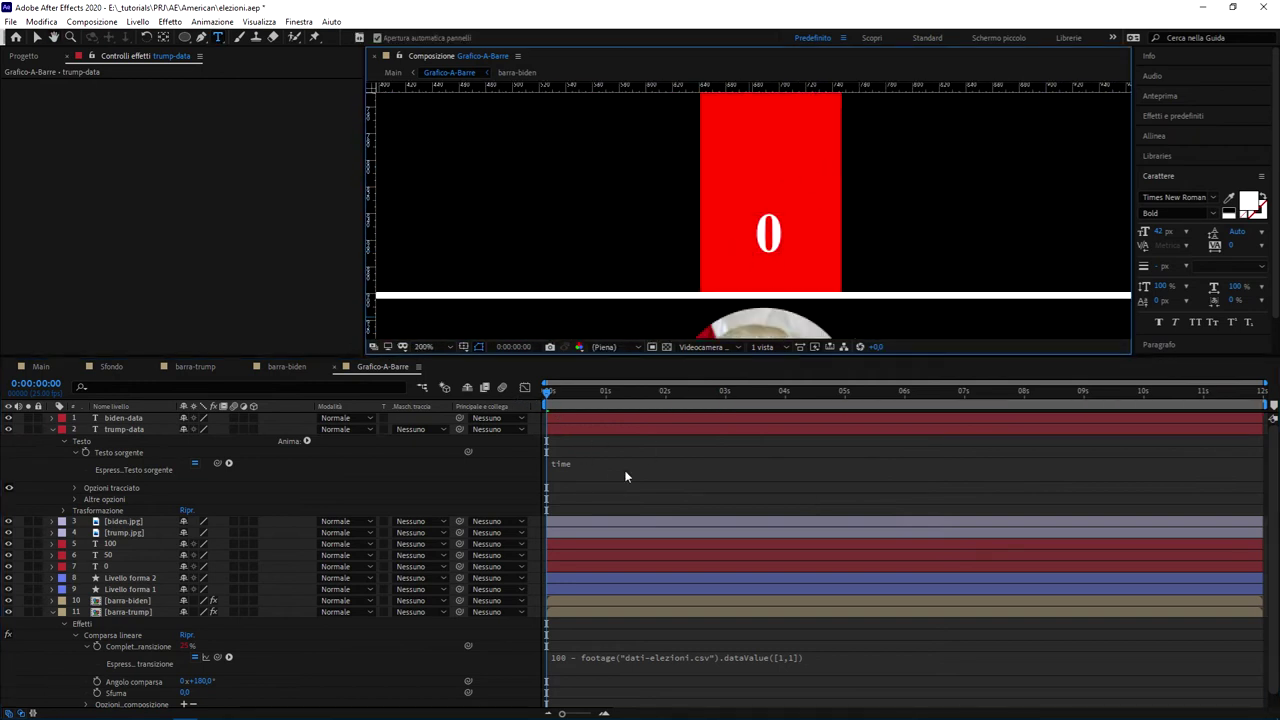
key(space)
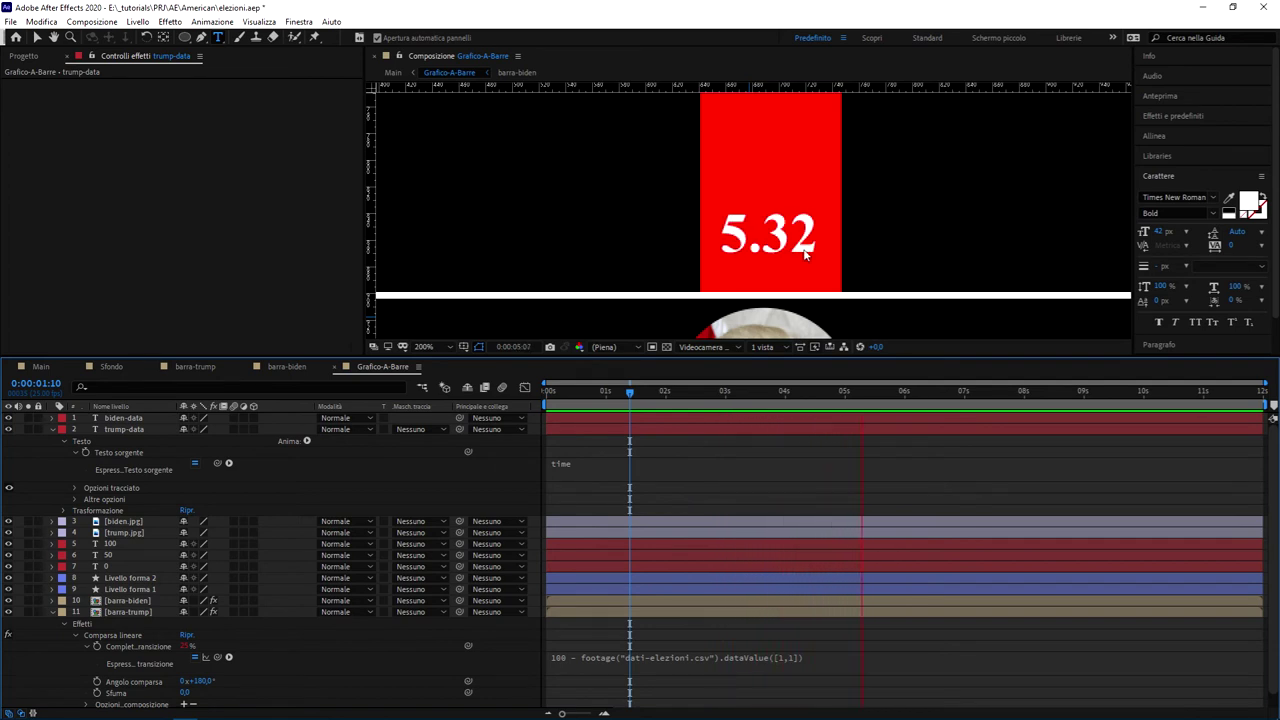
key(space)
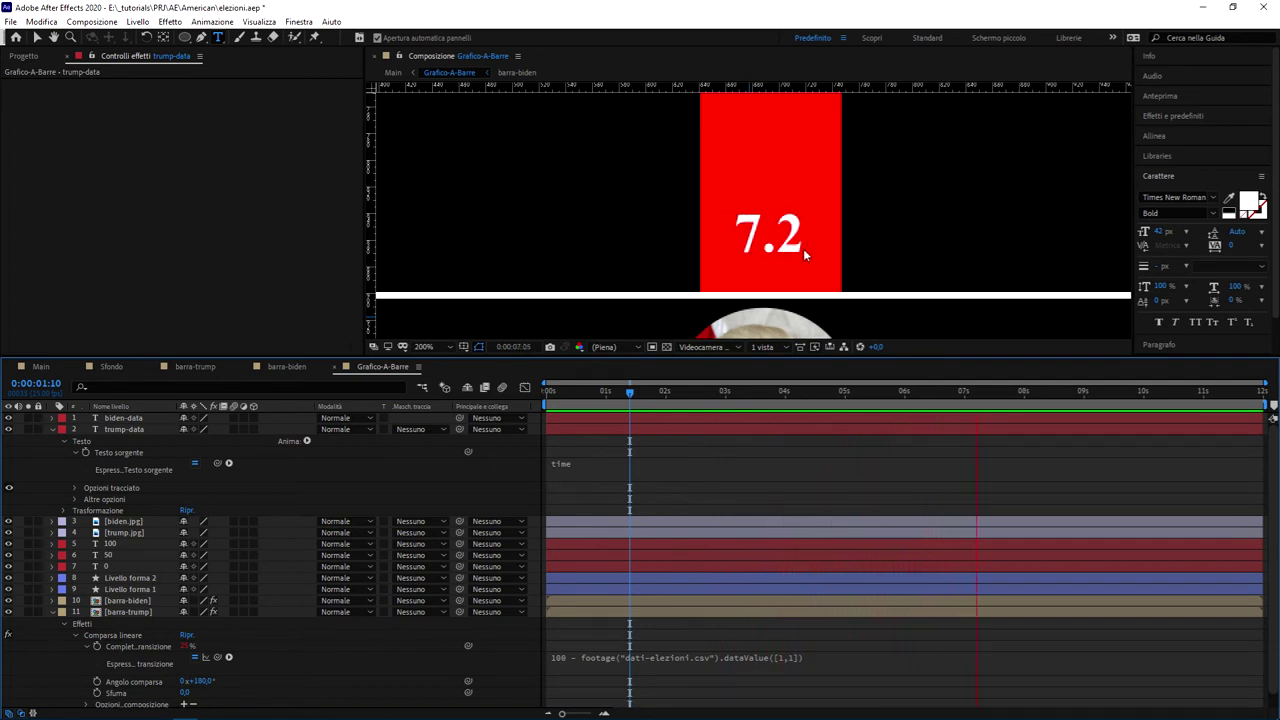
click(590, 463)
click(590, 463)
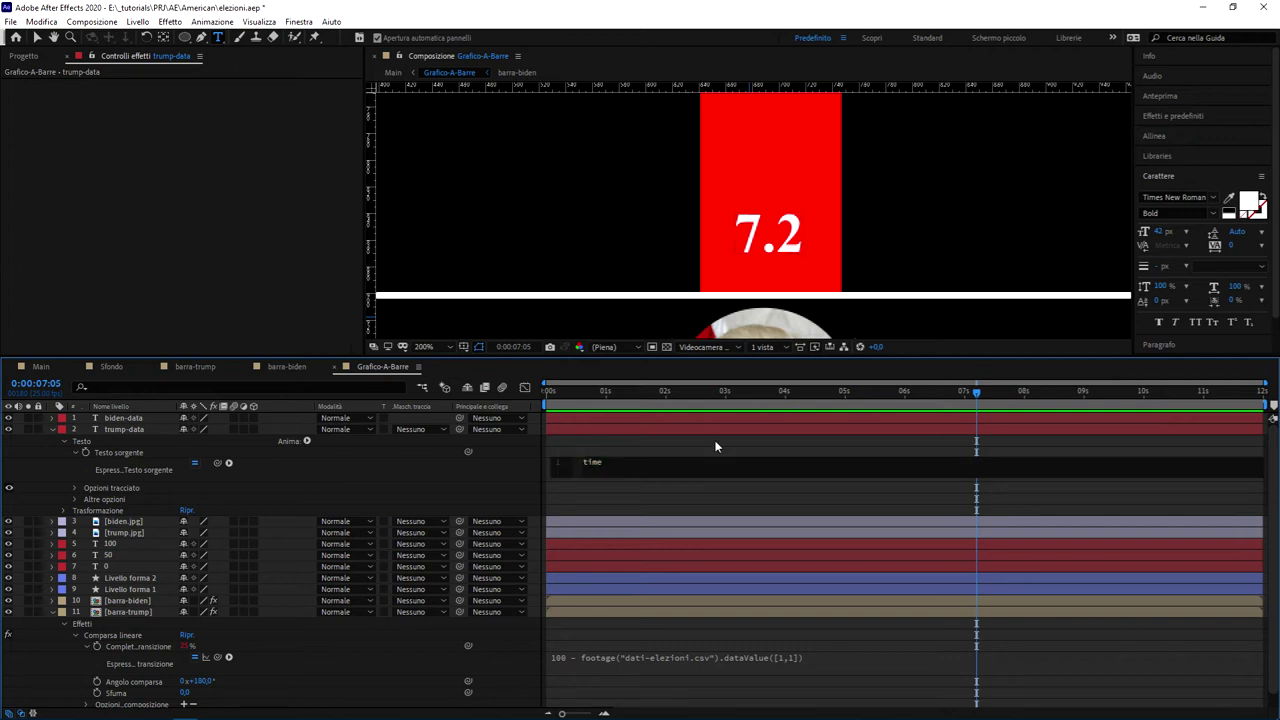
Change the counter expression to time*50 and preview the faster-climbing label
text(+)
text(50)
drag(976, 392, 488, 390)
key(space)
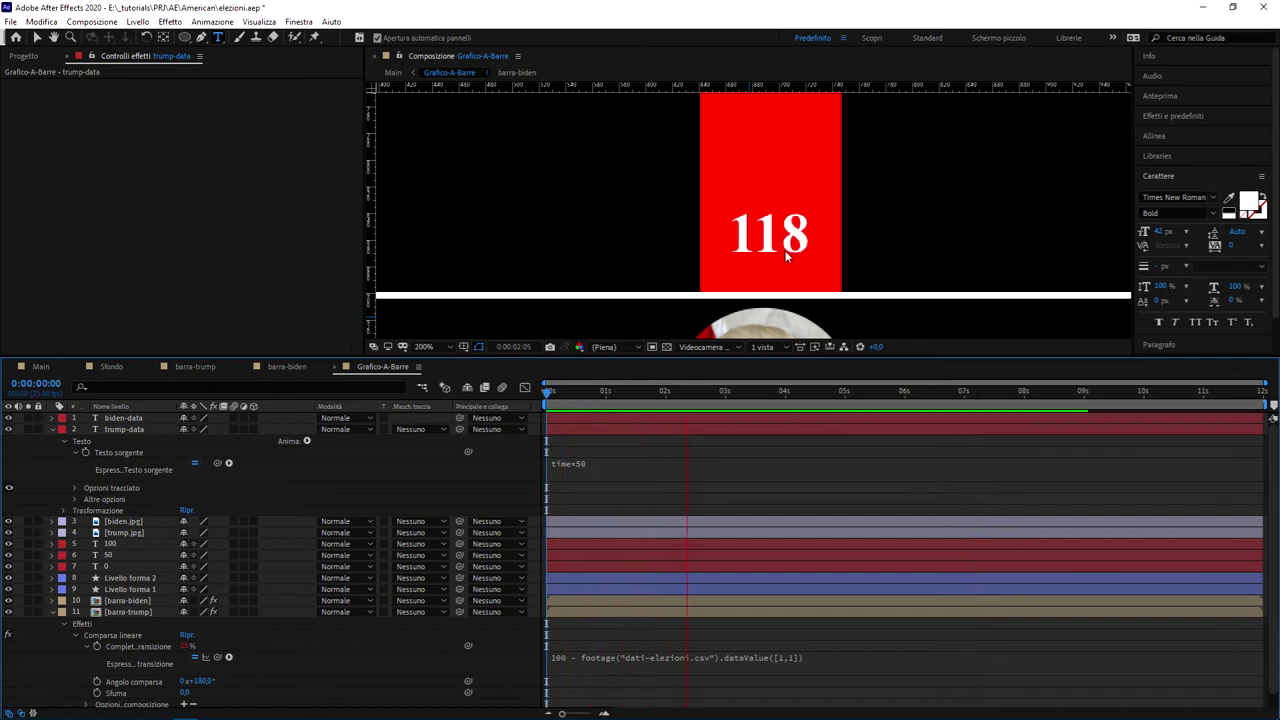
key(space)
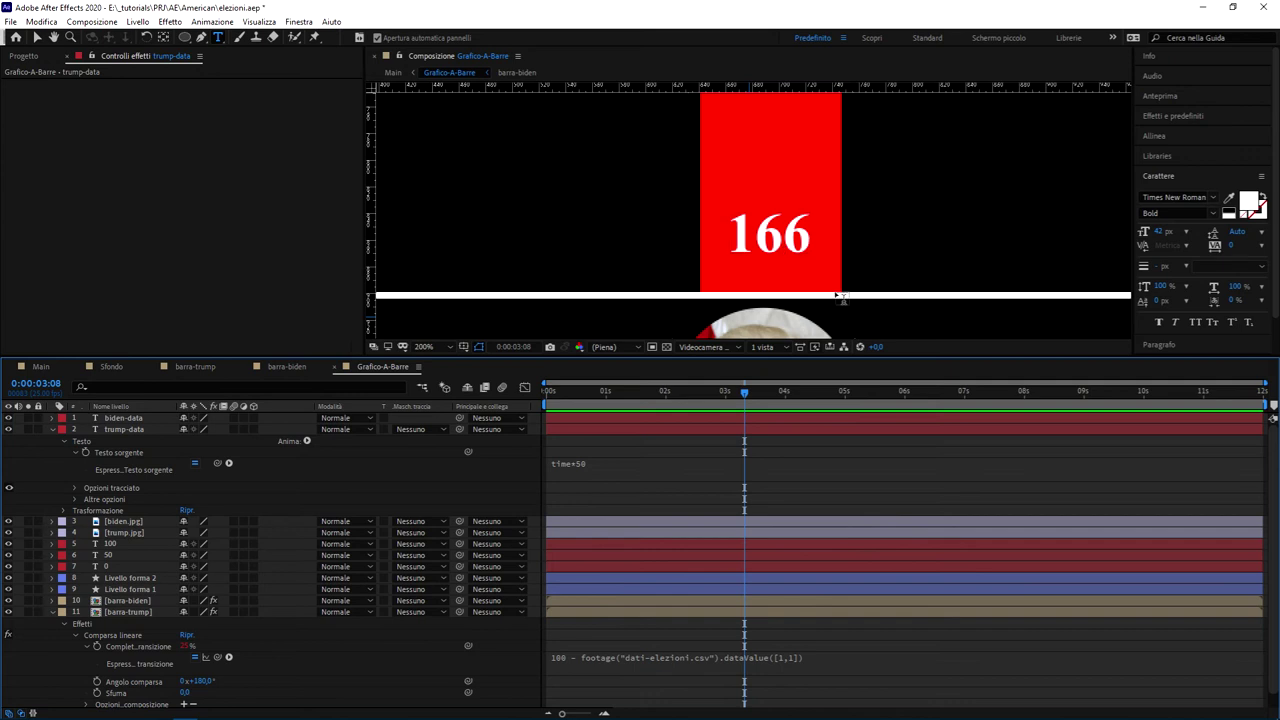
click(606, 393)
drag(606, 393, 580, 408)
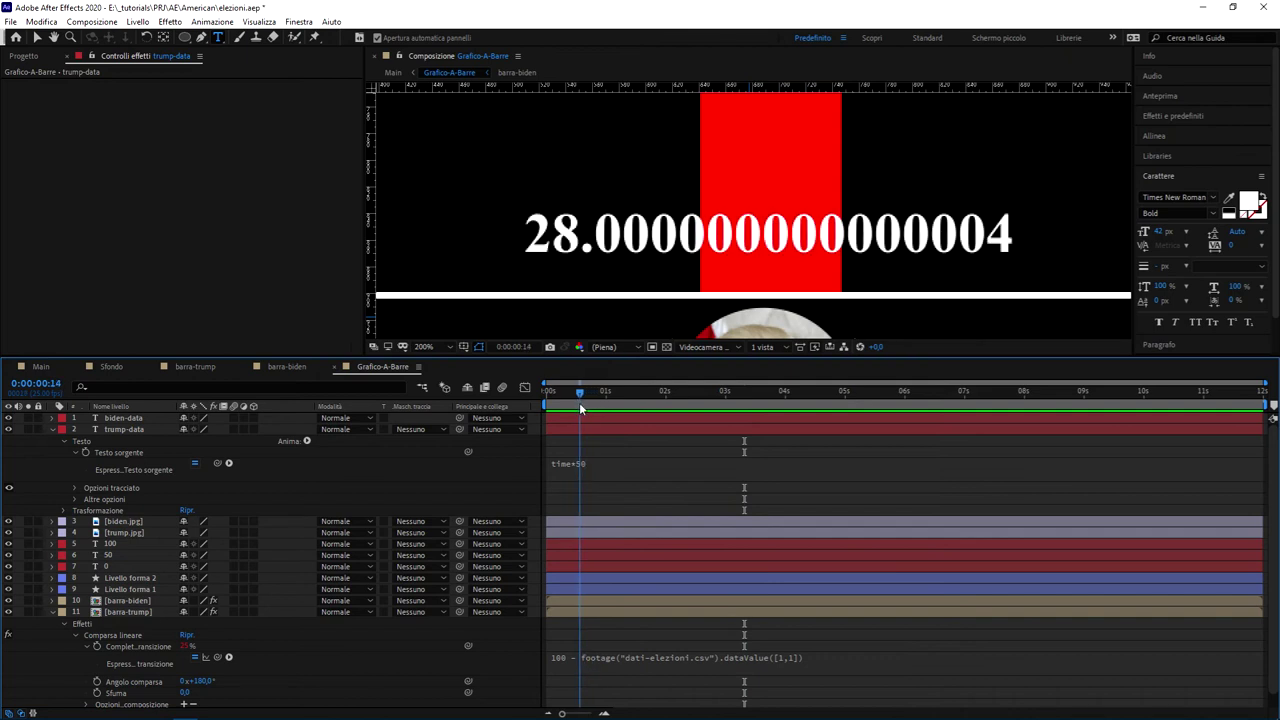
Reselect the trump-data counter layer and open its Source Text expression for editing
click(660, 528)
click(606, 464)
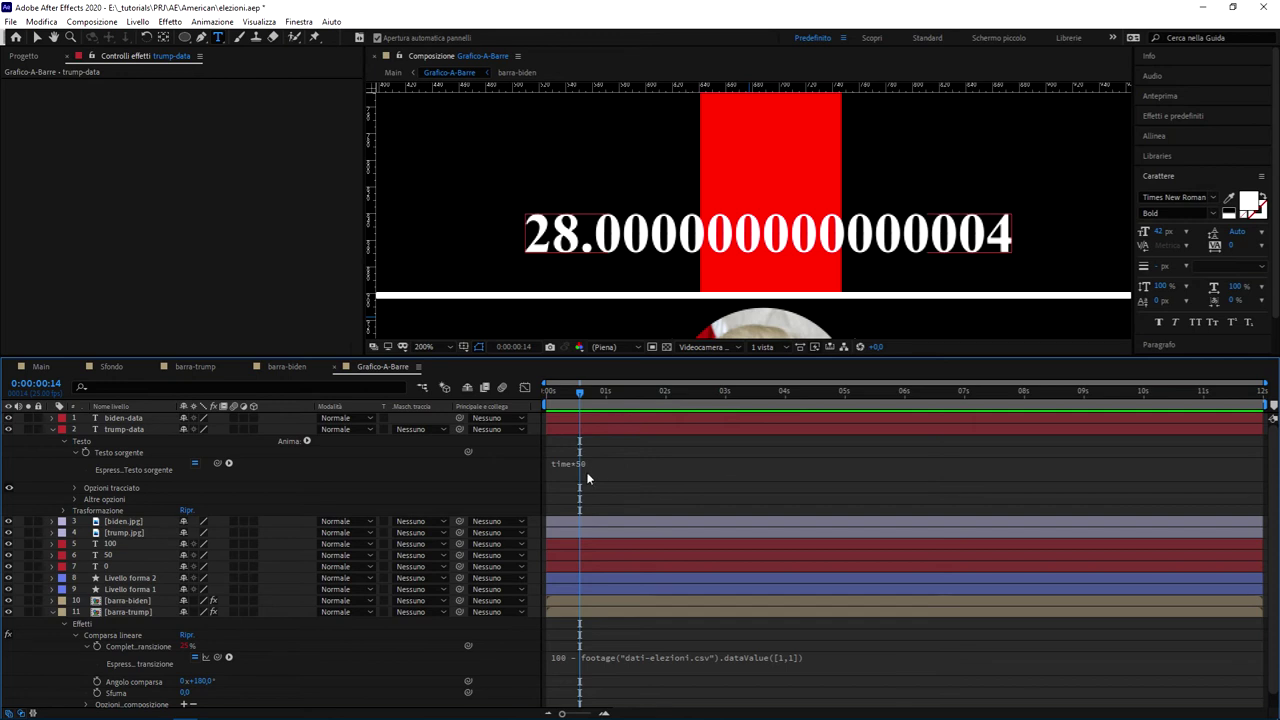
click(599, 462)
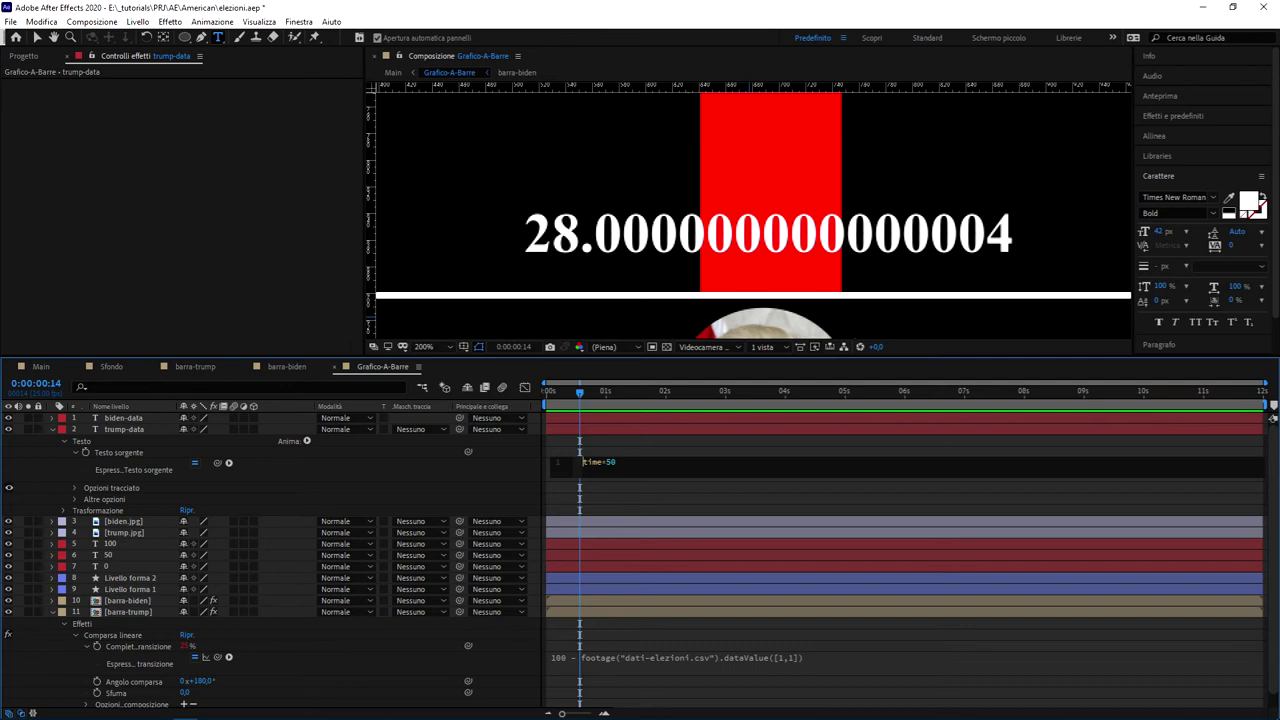
Rewrite the red bar counter's Source Text expression as Math.floor(time*50);
text(m)
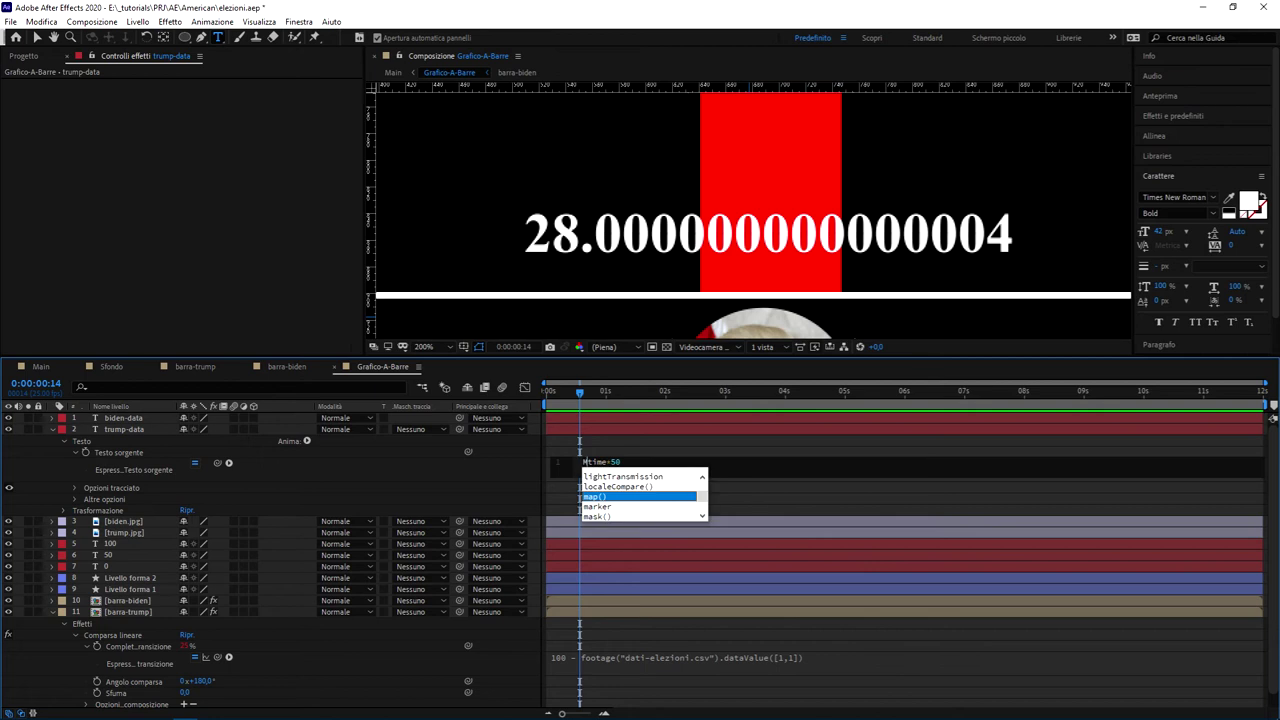
text(a)
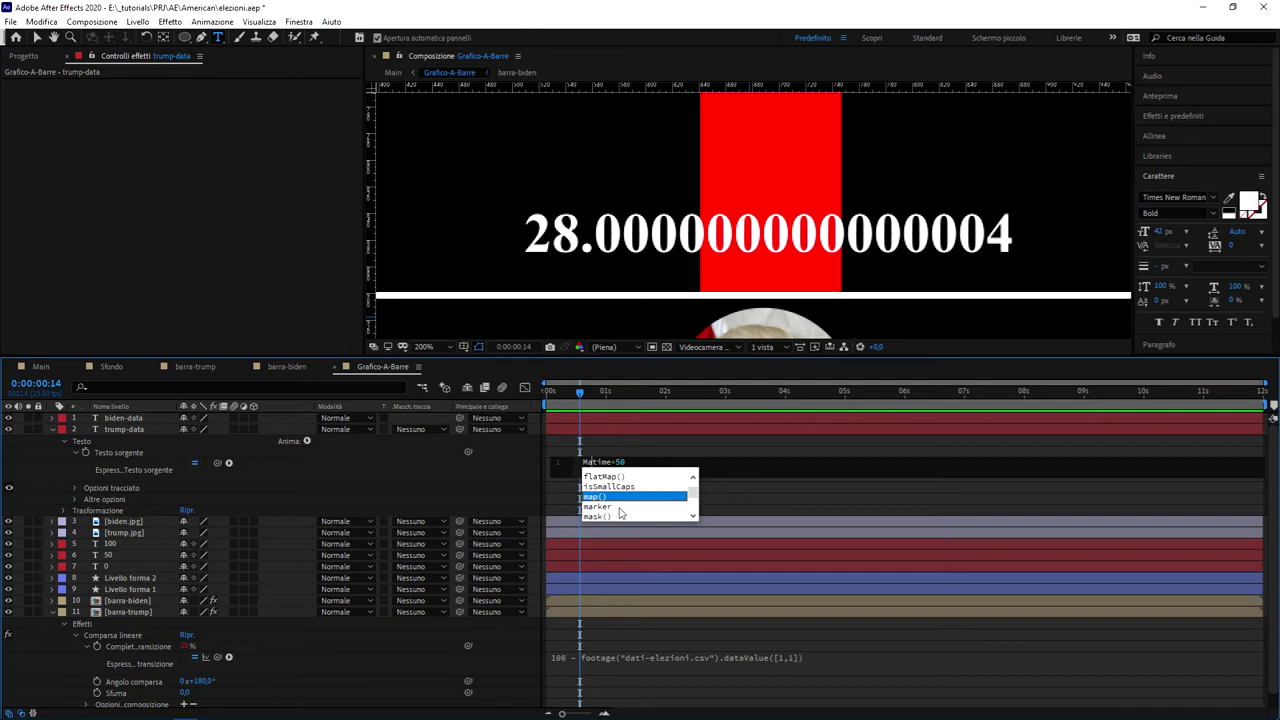
text(th.fl)
key(Down)
key(Return)
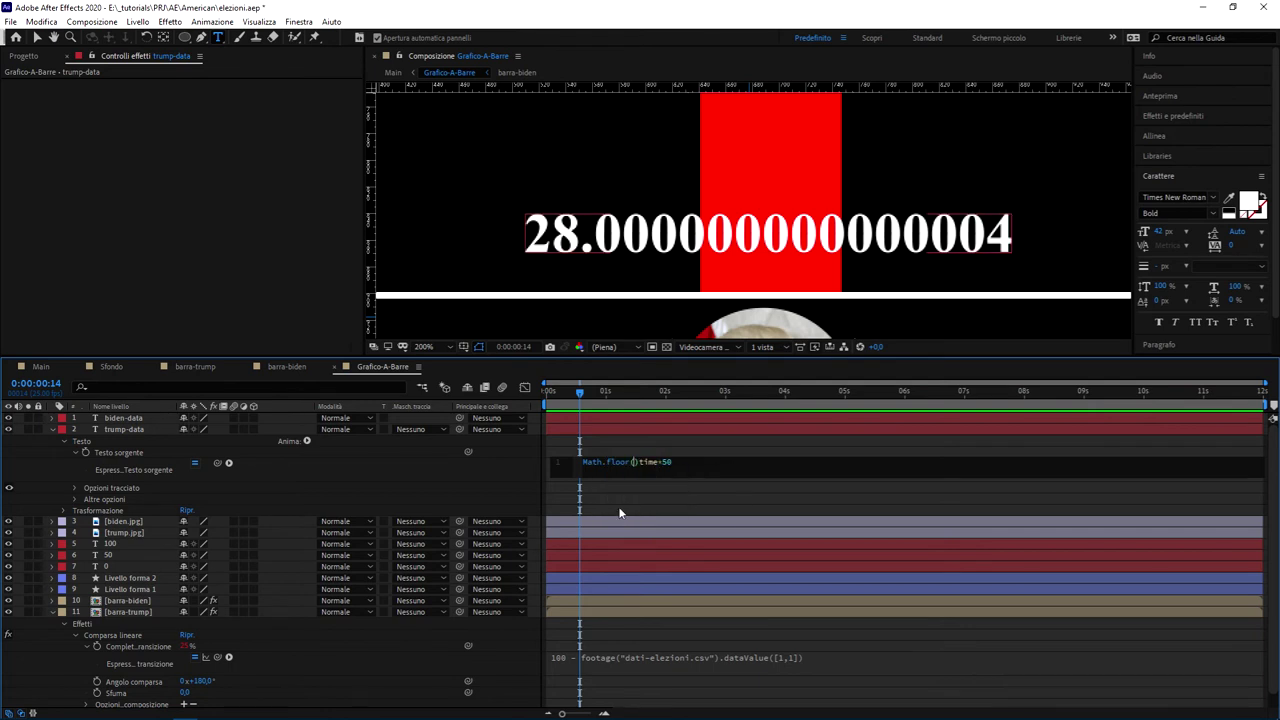
key(BackSpace)
text();)
Commit the rounded expression and preview the whole-number count from the start
click(652, 492)
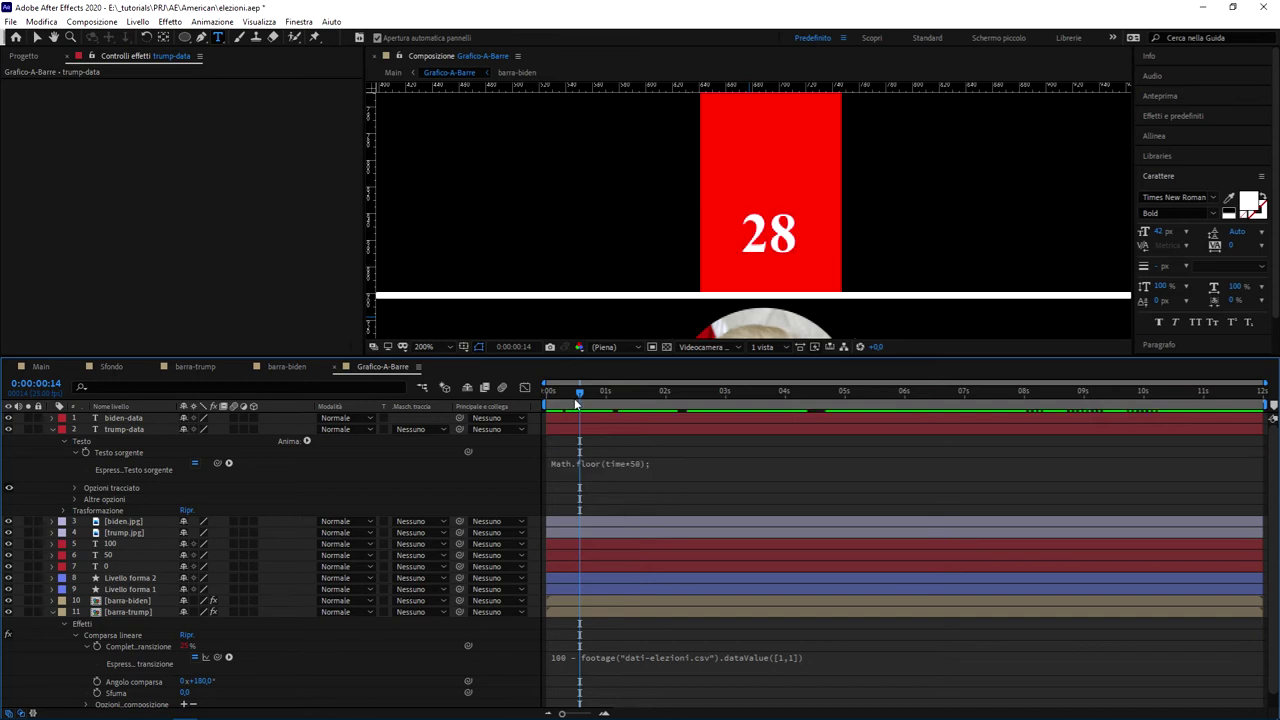
drag(579, 392, 549, 392)
key(space)
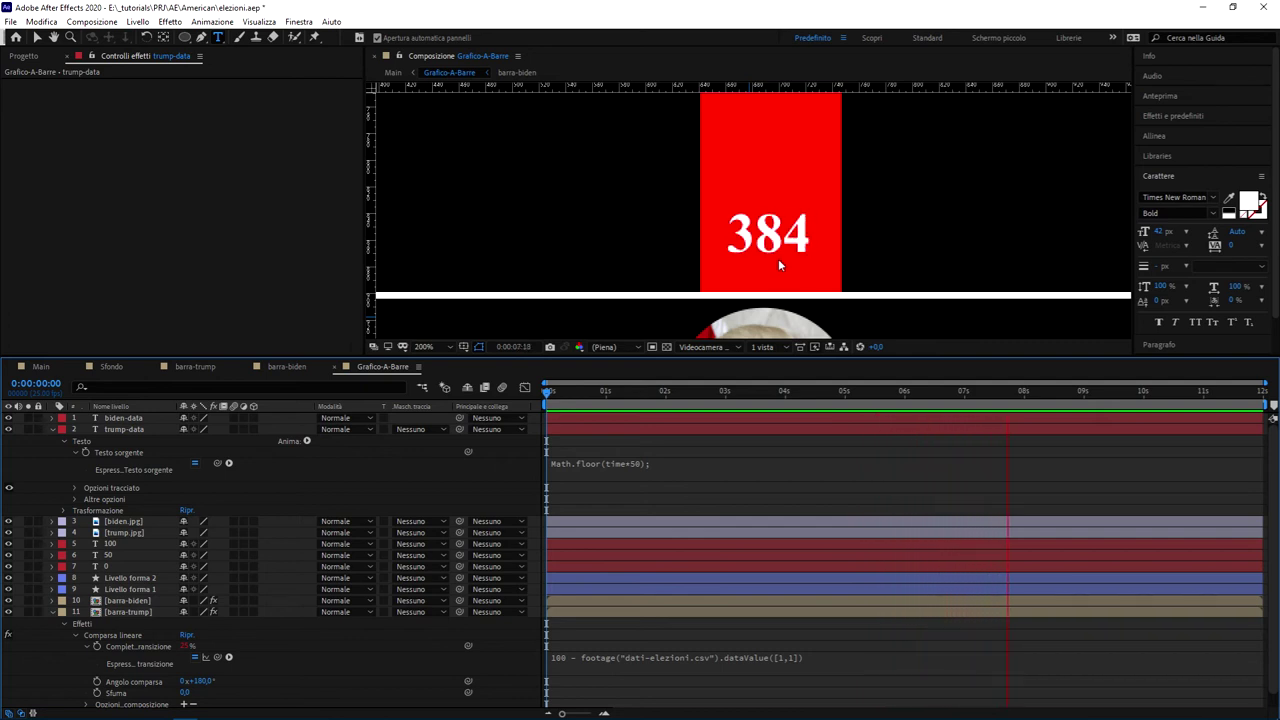
key(space)
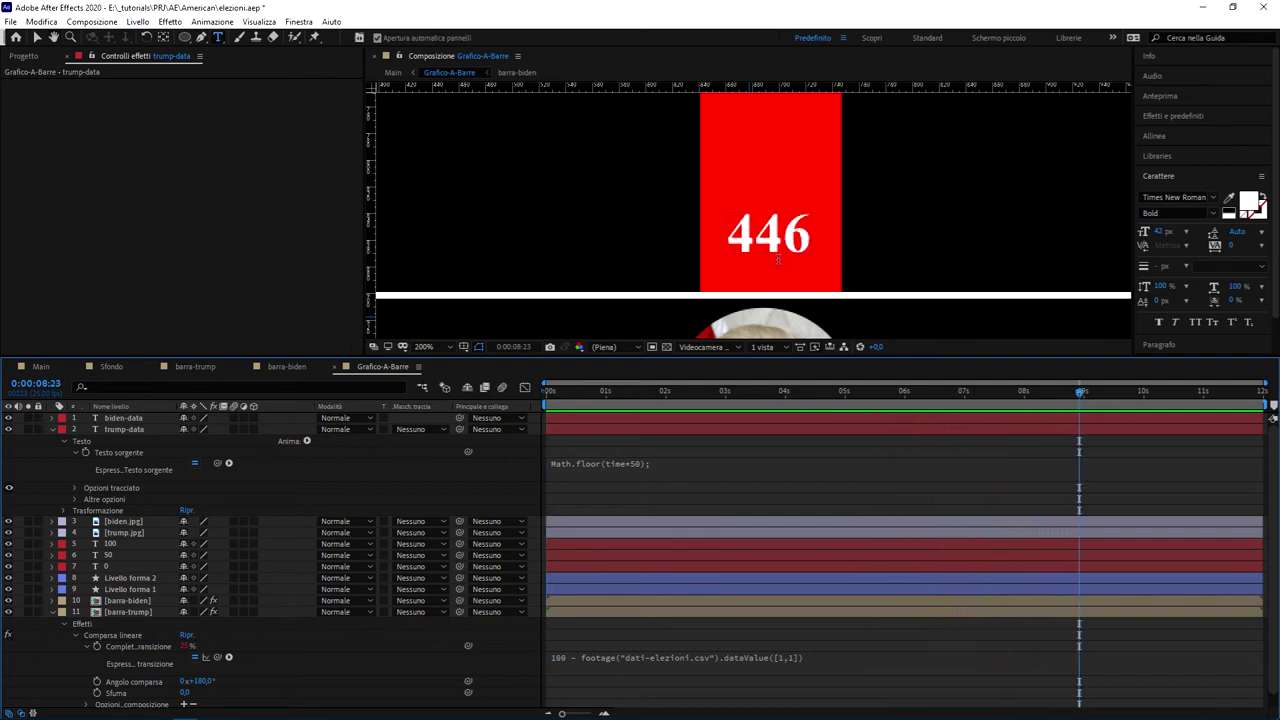
drag(1080, 392, 520, 399)
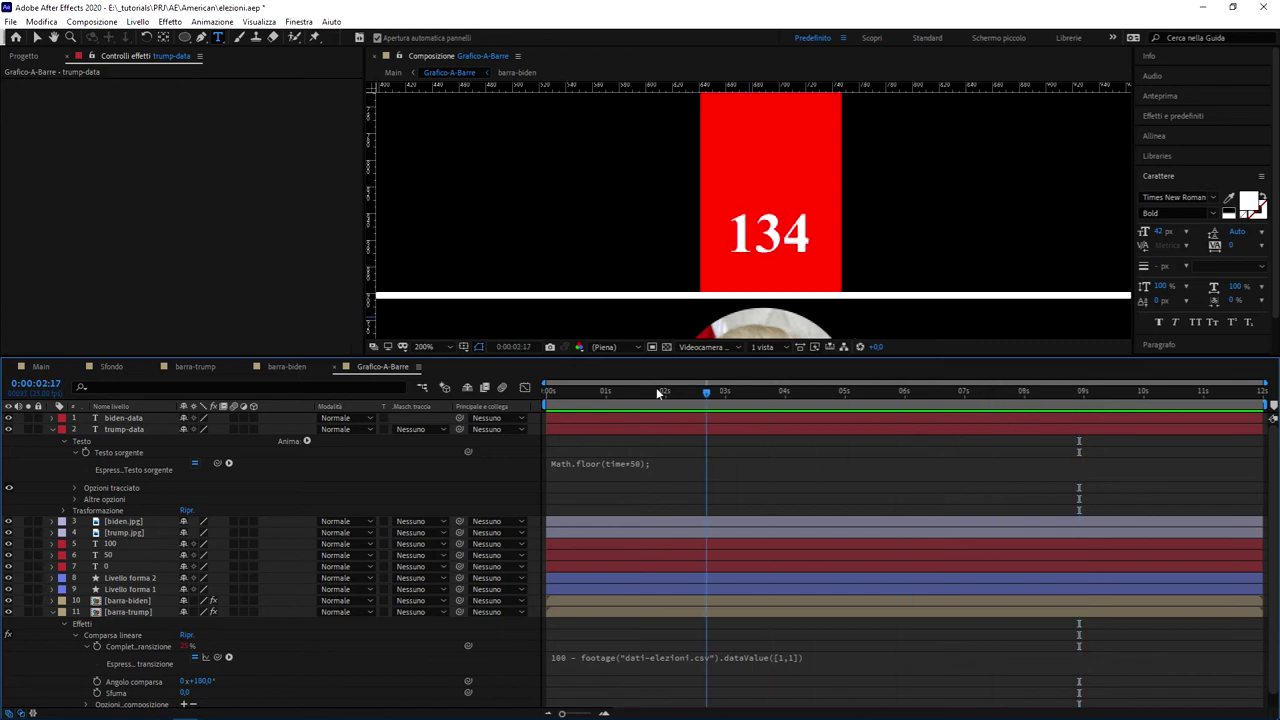
click(602, 469)
click(629, 461)
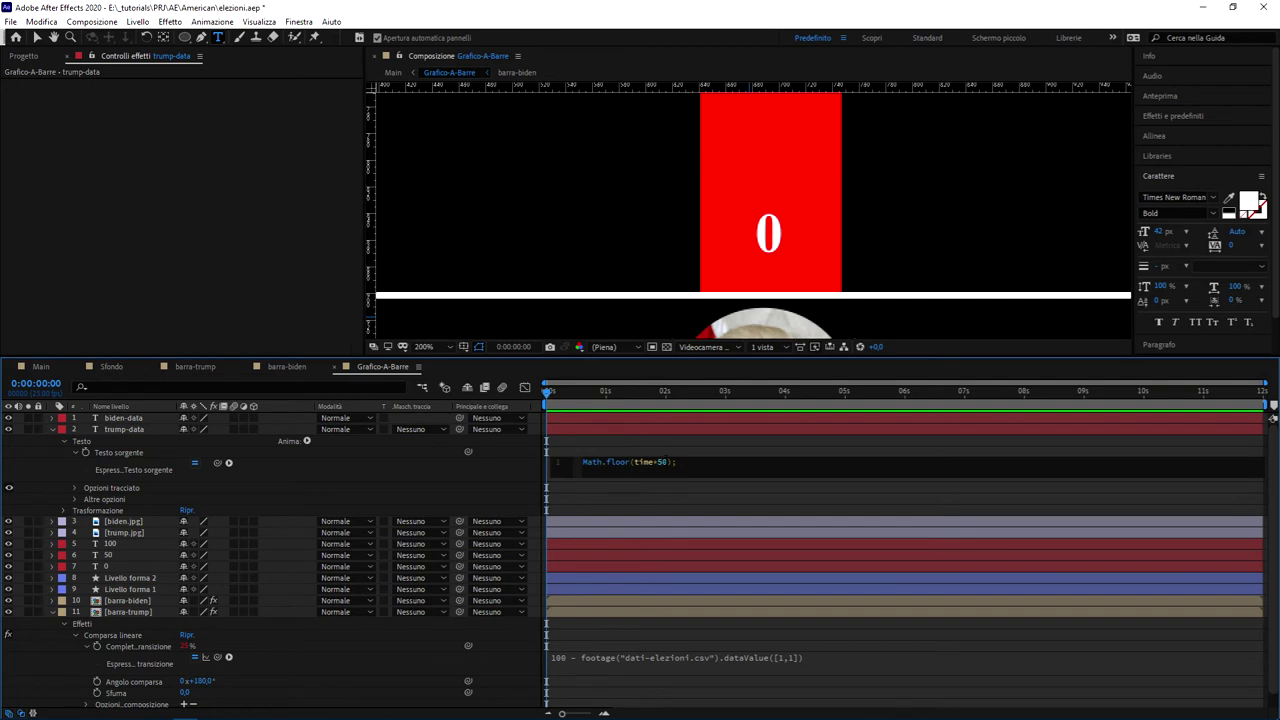
Replace the counter expression with plain time and check it at 3 and 5 seconds
double_click(648, 461)
key(ctrl+a)
text(time)
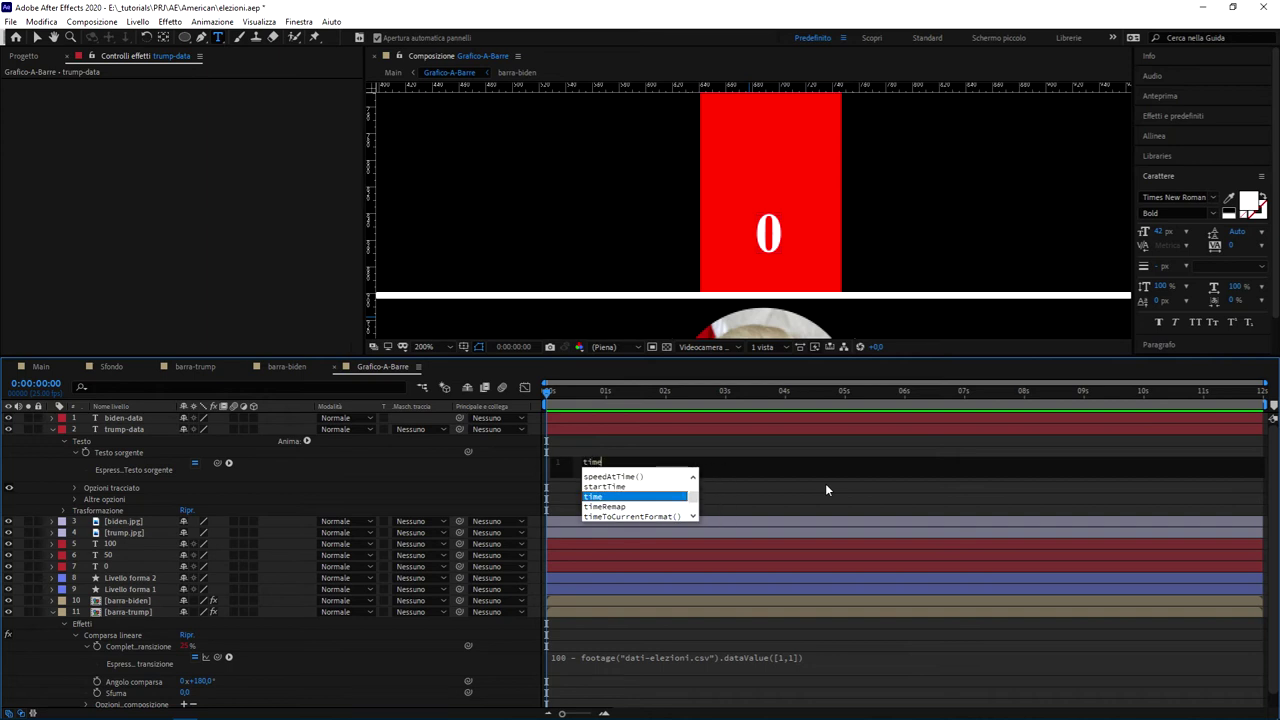
key(Escape)
click(843, 488)
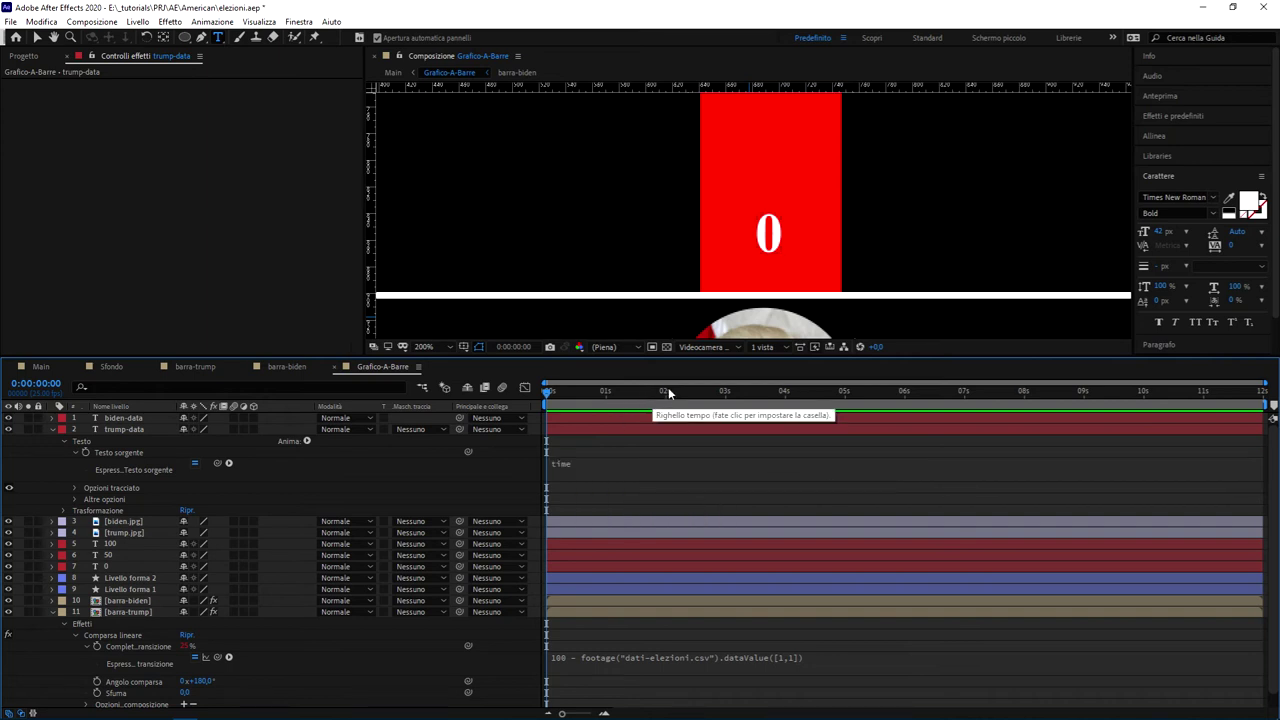
click(725, 392)
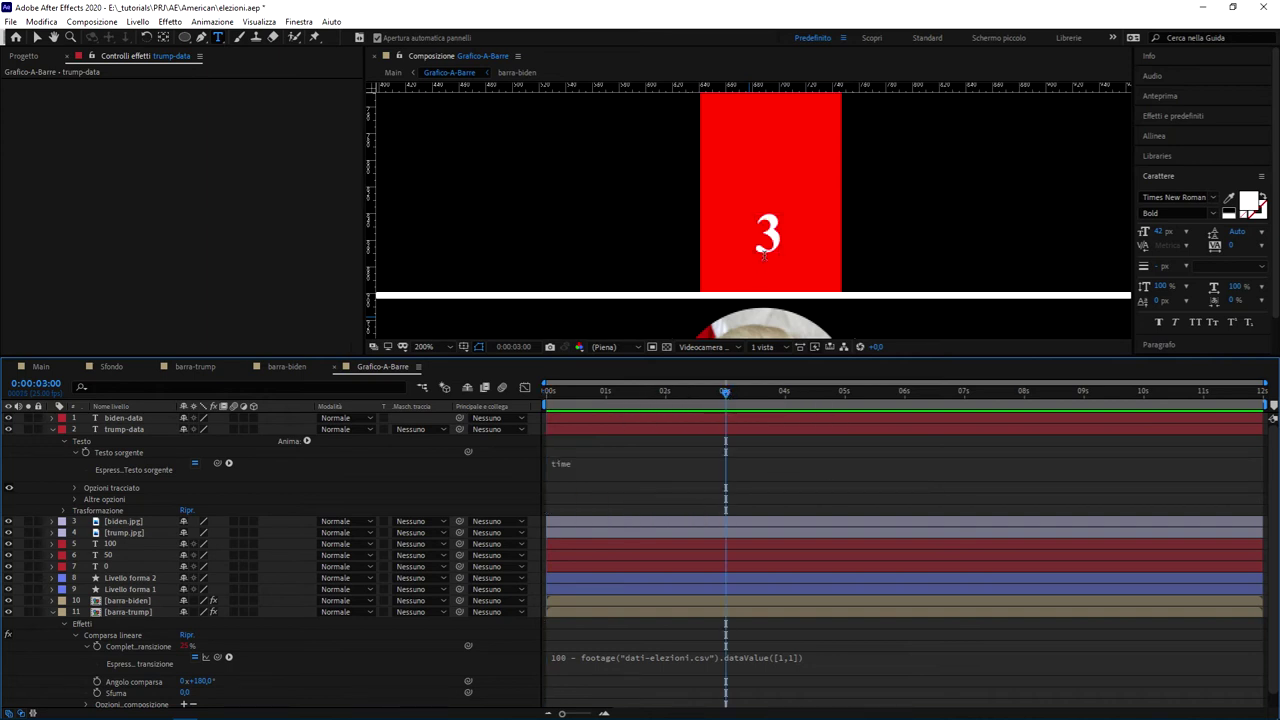
click(843, 393)
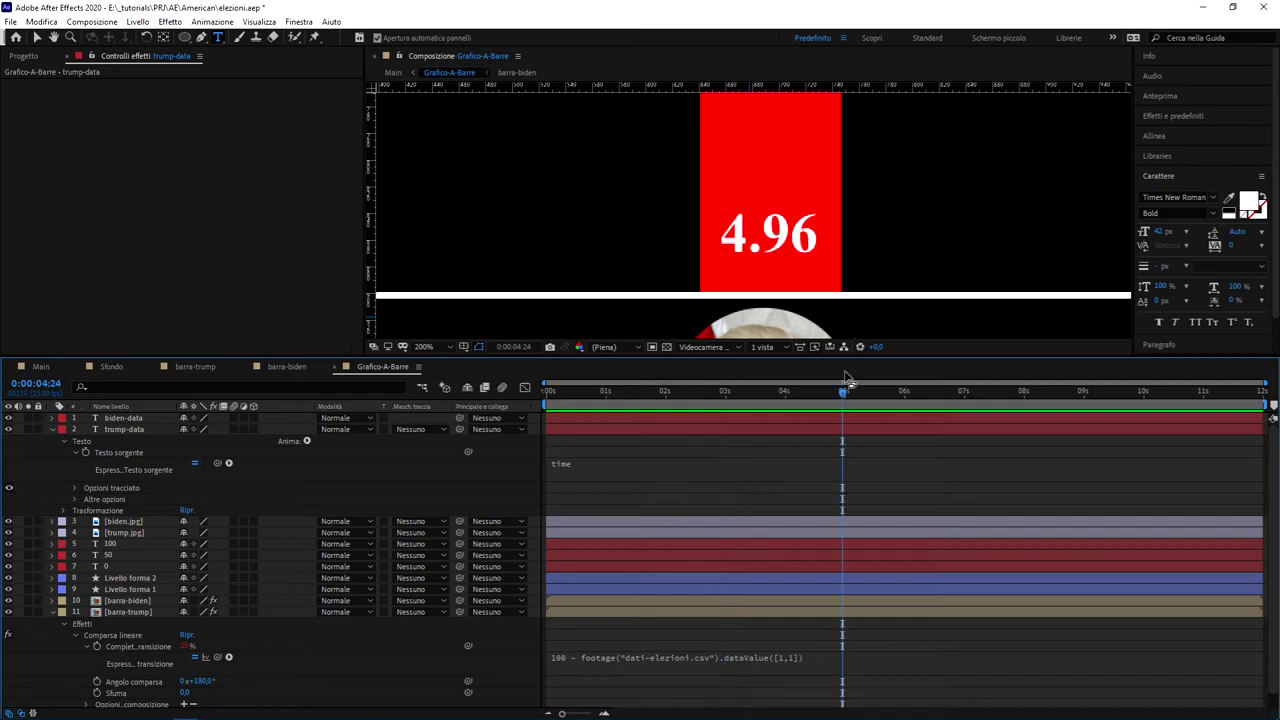
click(845, 393)
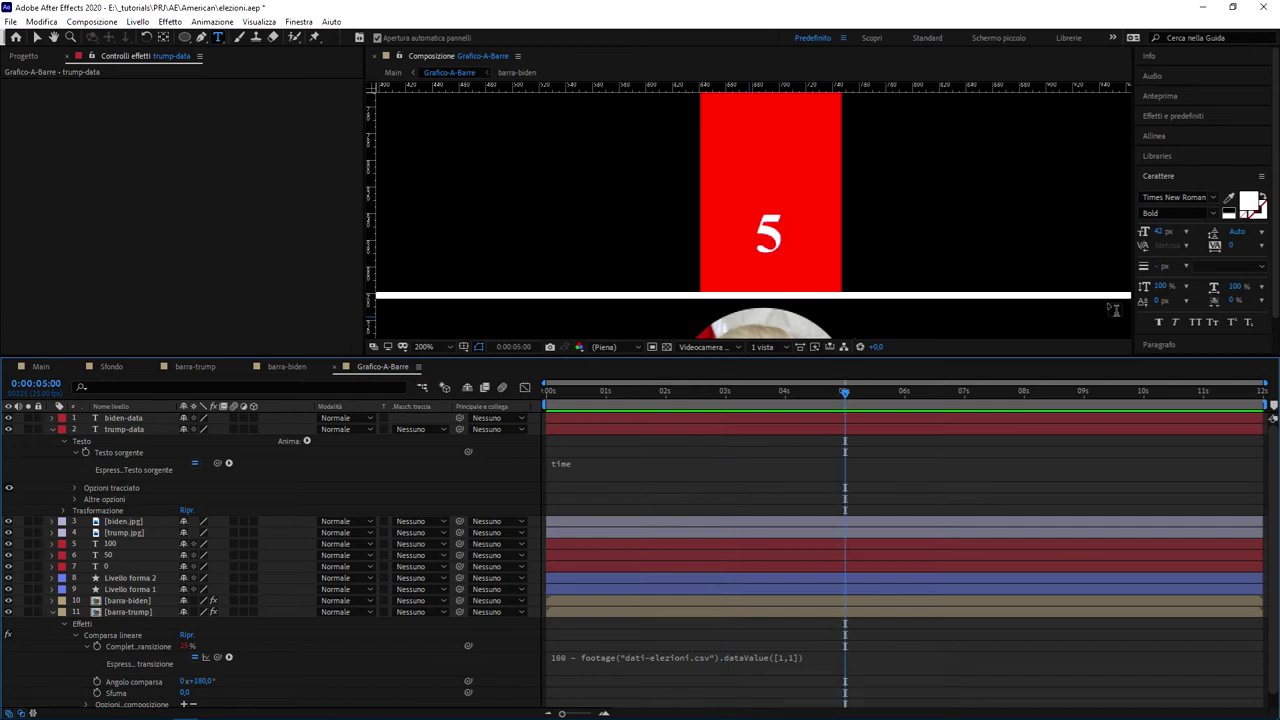
Change the expression to time*50 and view the decimal value near 2 seconds
click(610, 462)
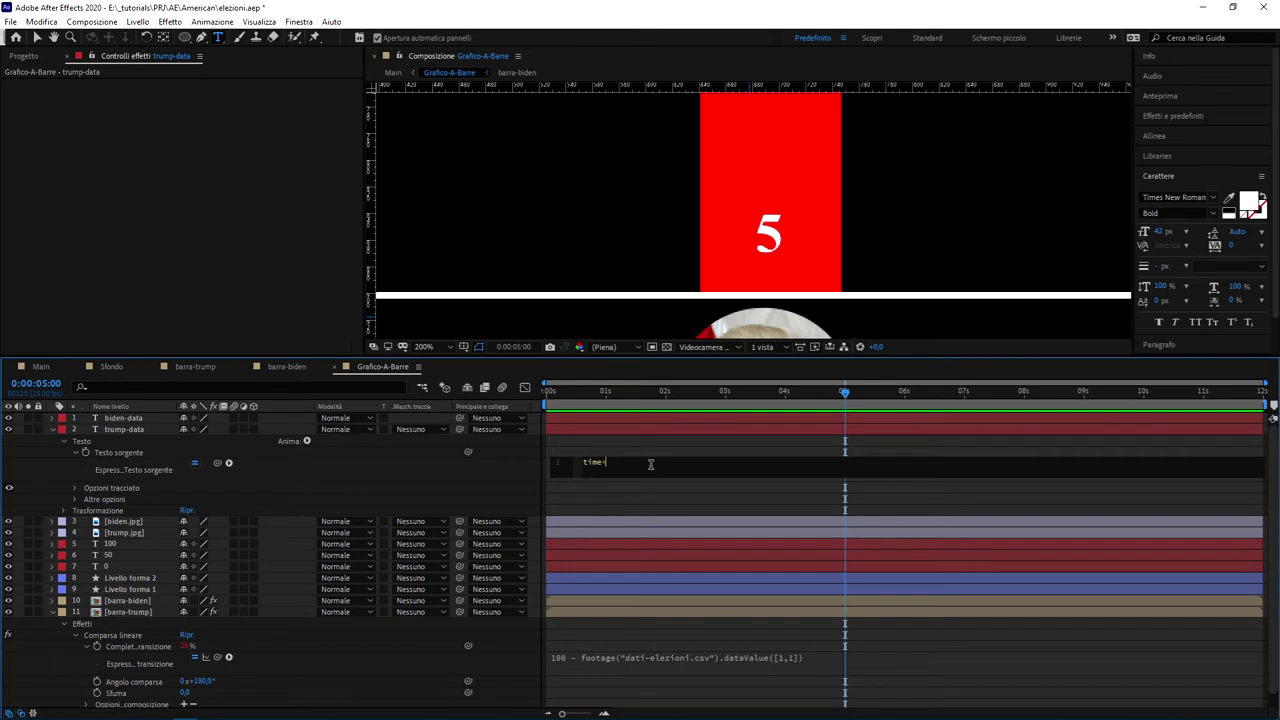
text(50)
click(651, 453)
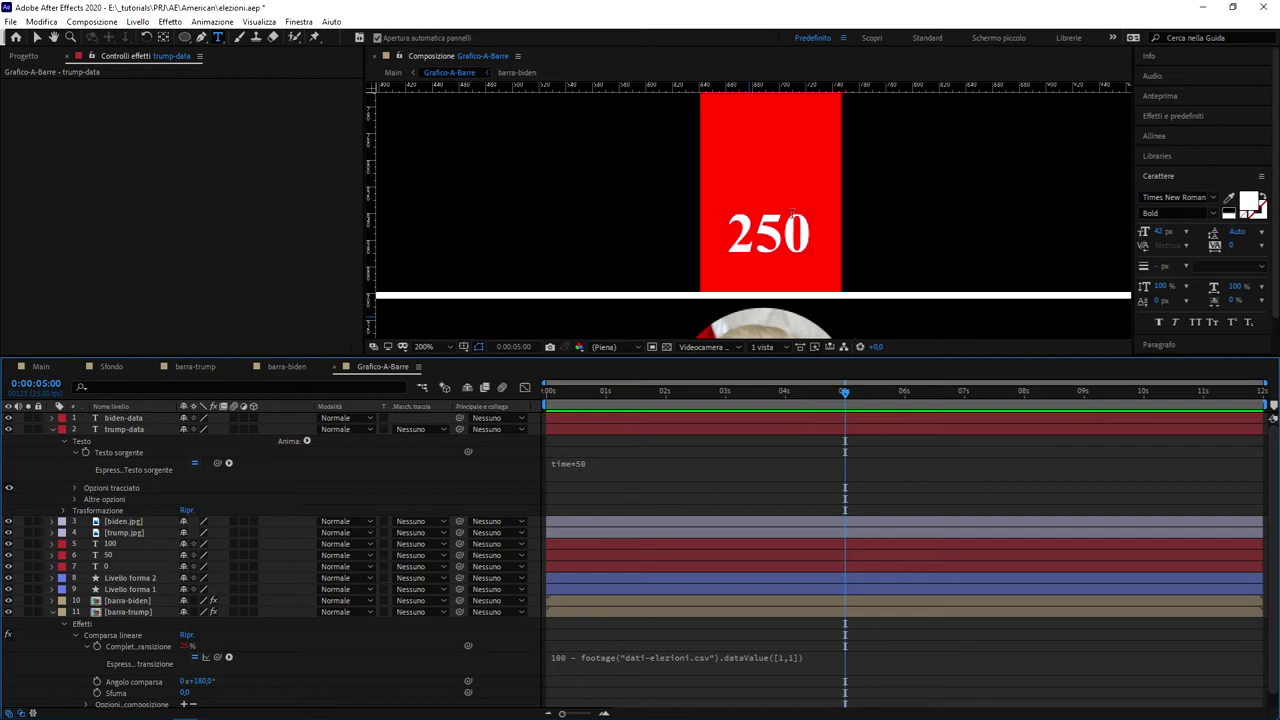
click(600, 465)
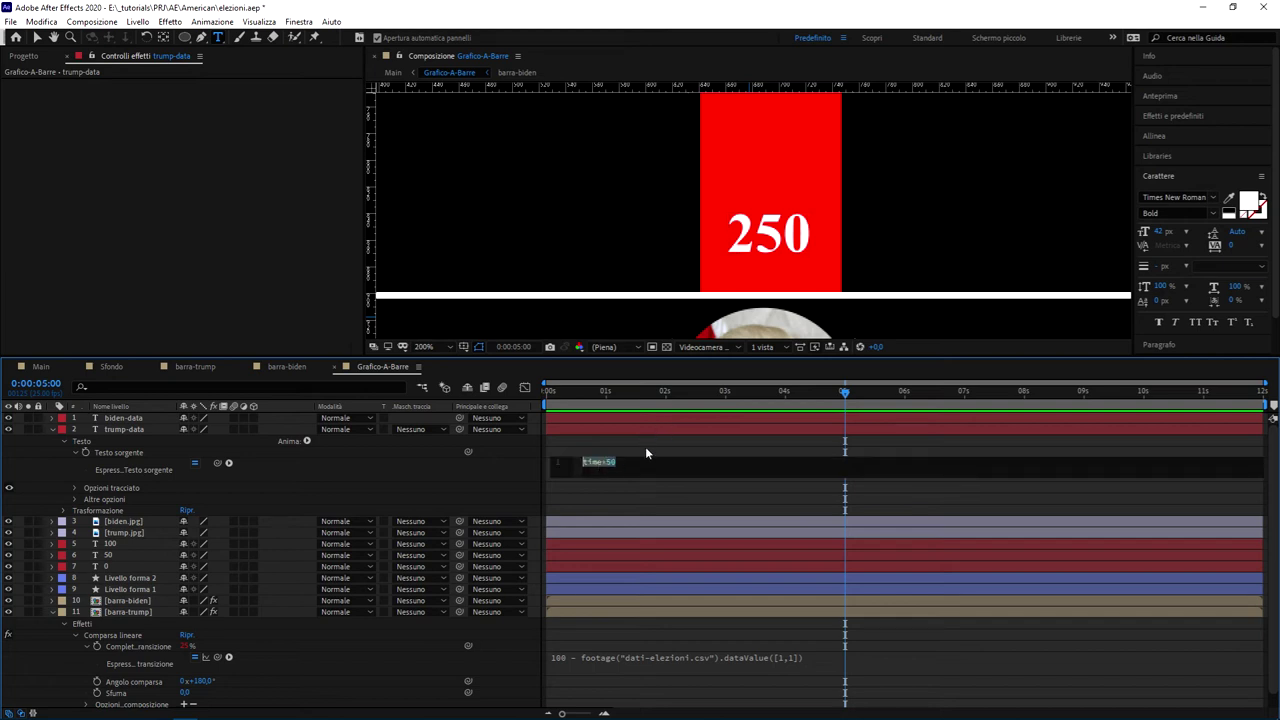
drag(666, 393, 685, 393)
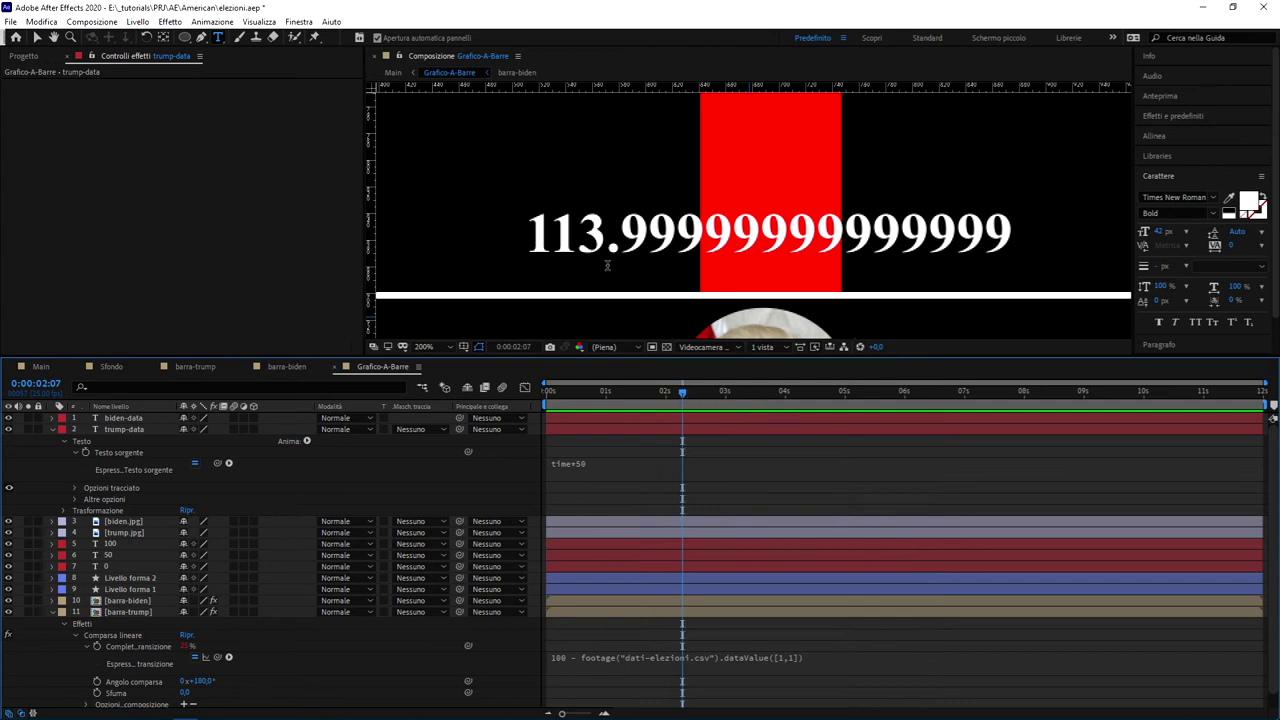
Paste Math.floor(time*50); back into the counter expression and preview the whole-number count
click(566, 465)
text(Math.floor(time+50);)
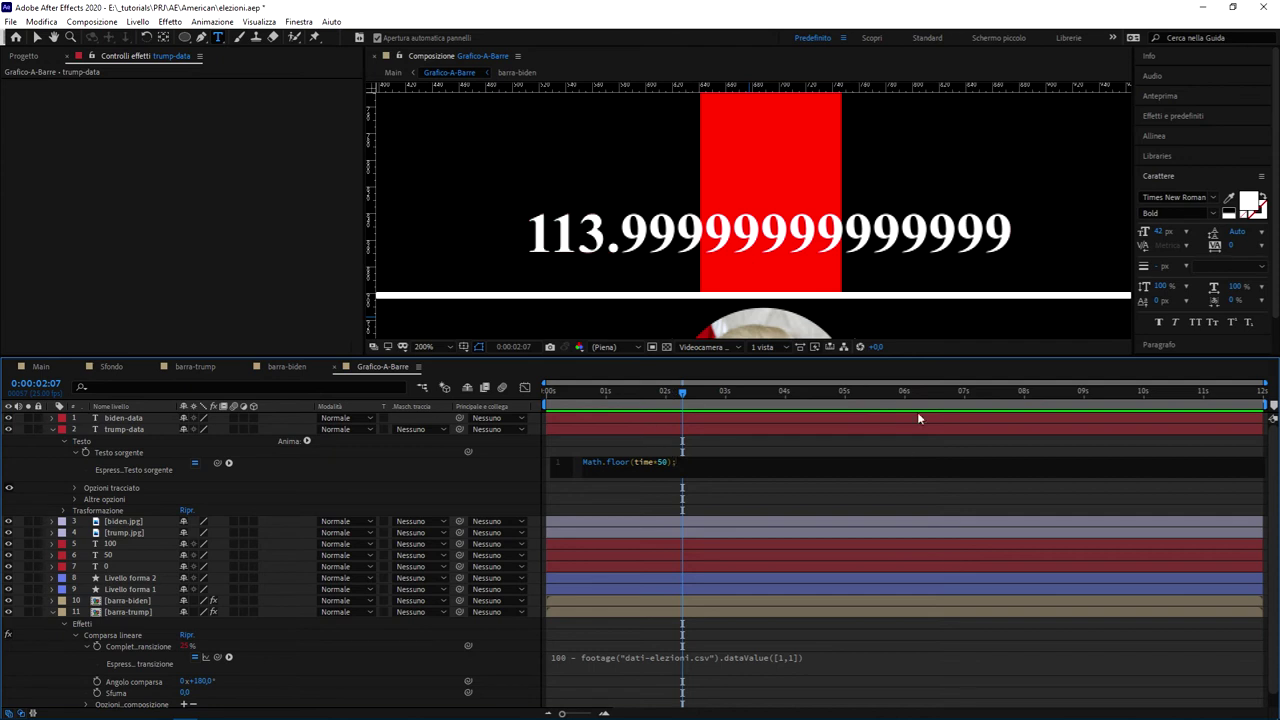
click(791, 503)
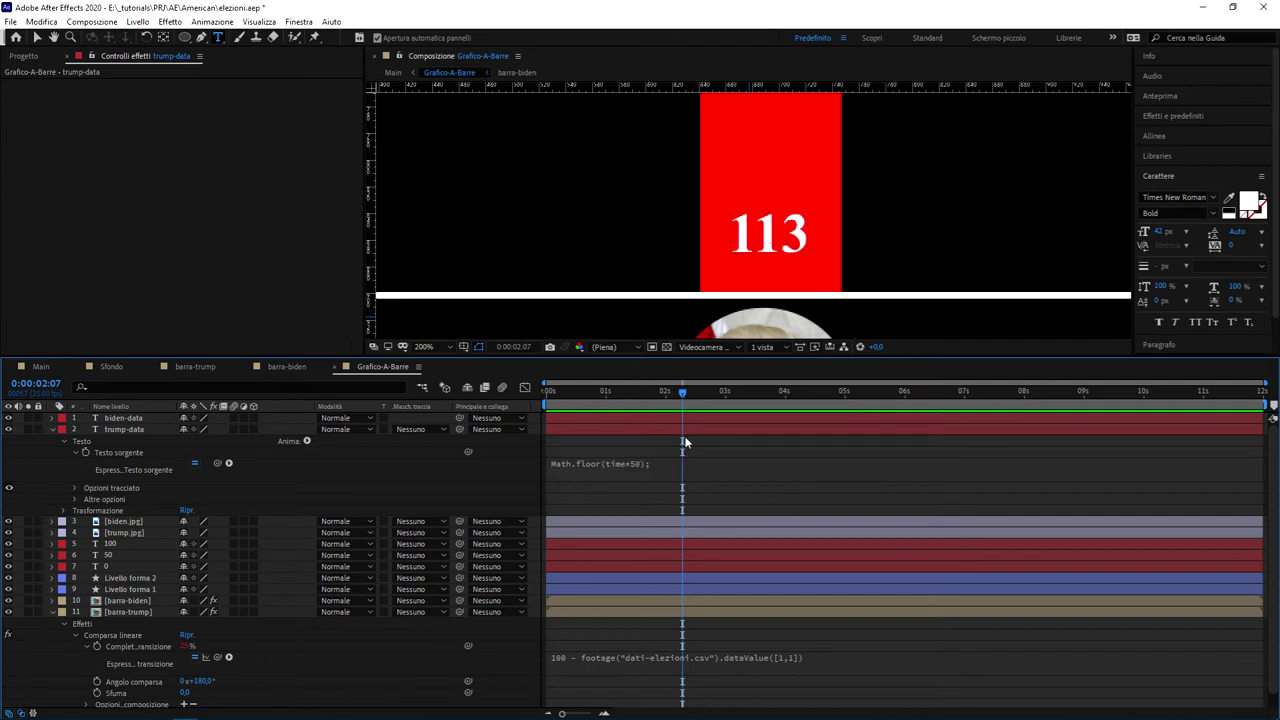
drag(678, 391, 483, 385)
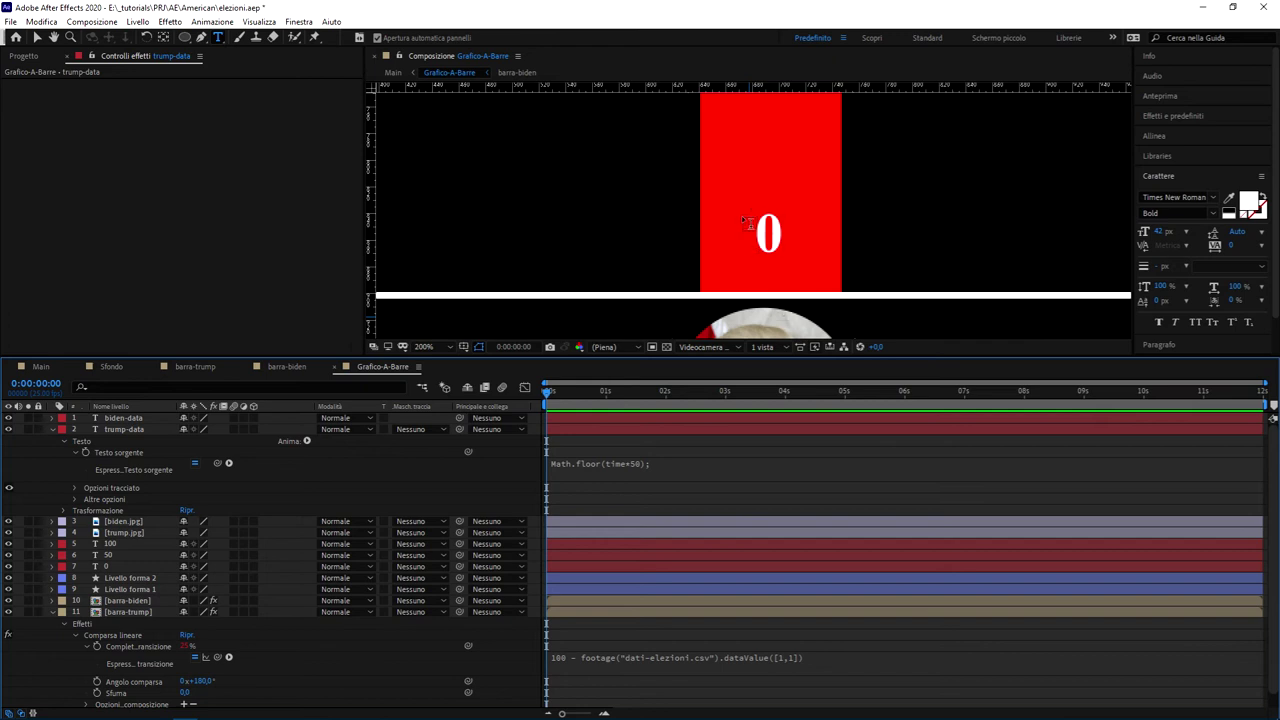
key(space)
key(space)
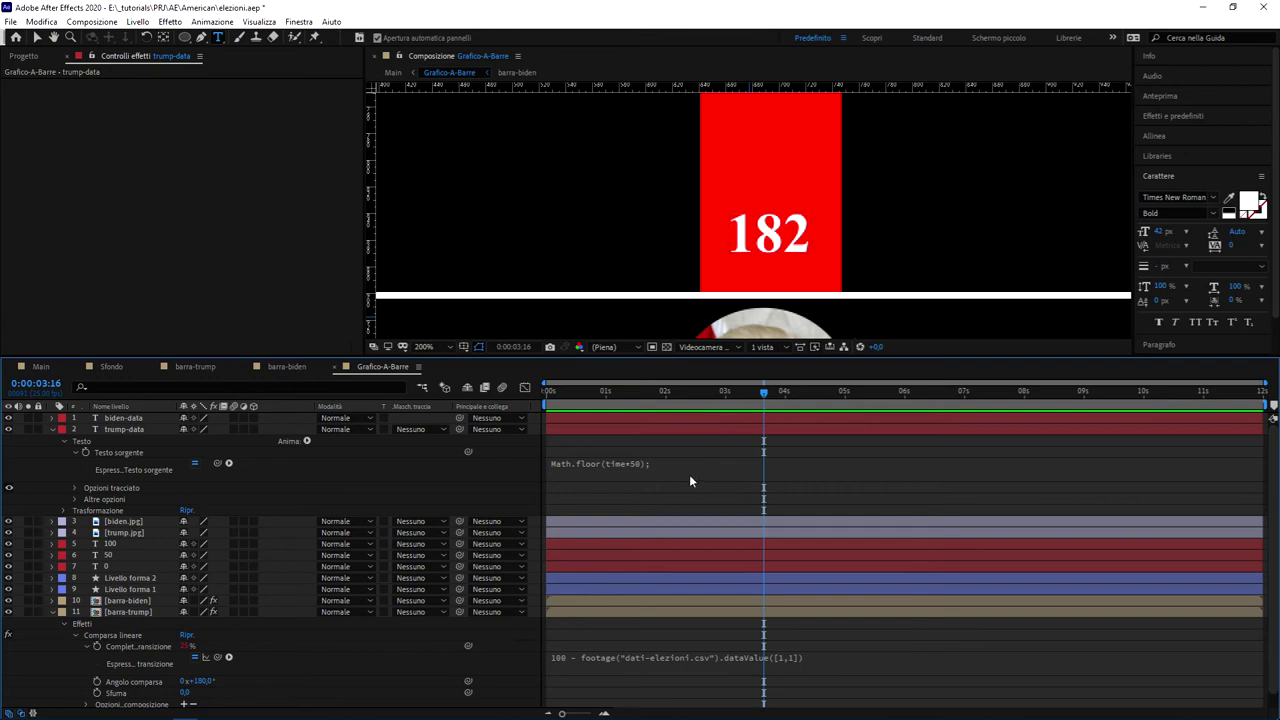
Select the rounded expression and switch to the CSV data file
click(689, 470)
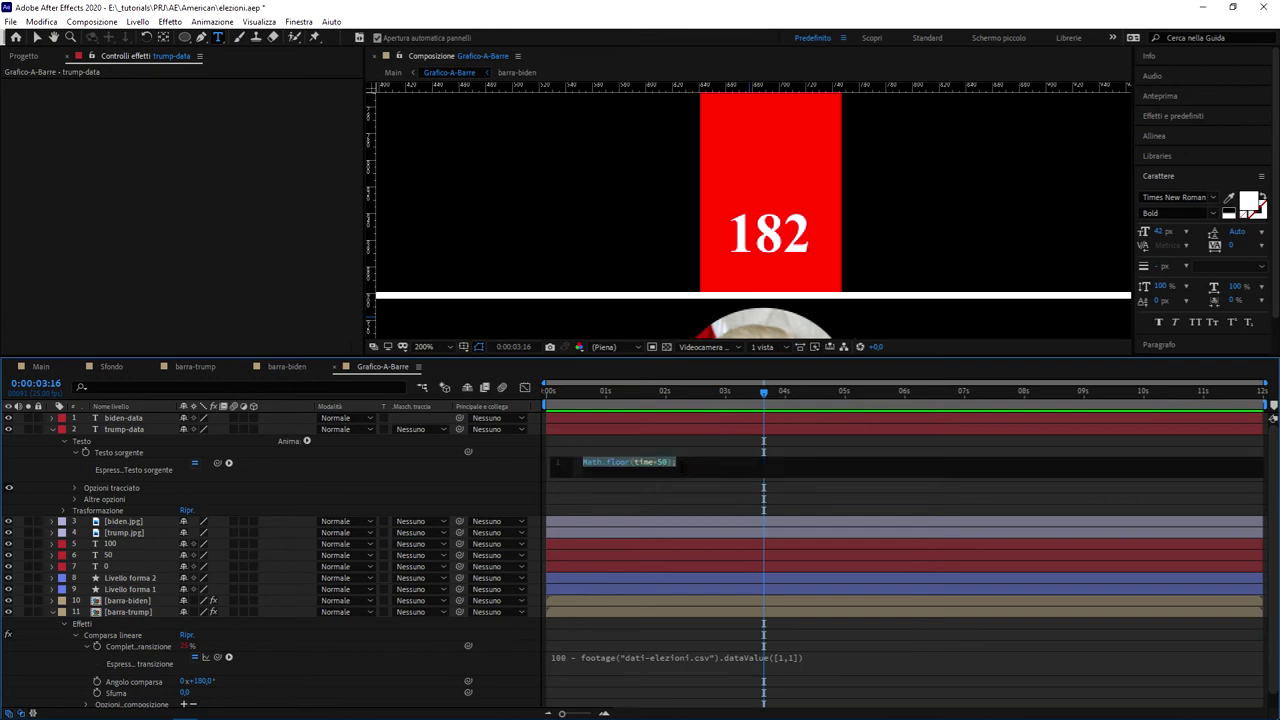
key(alt+Tab)
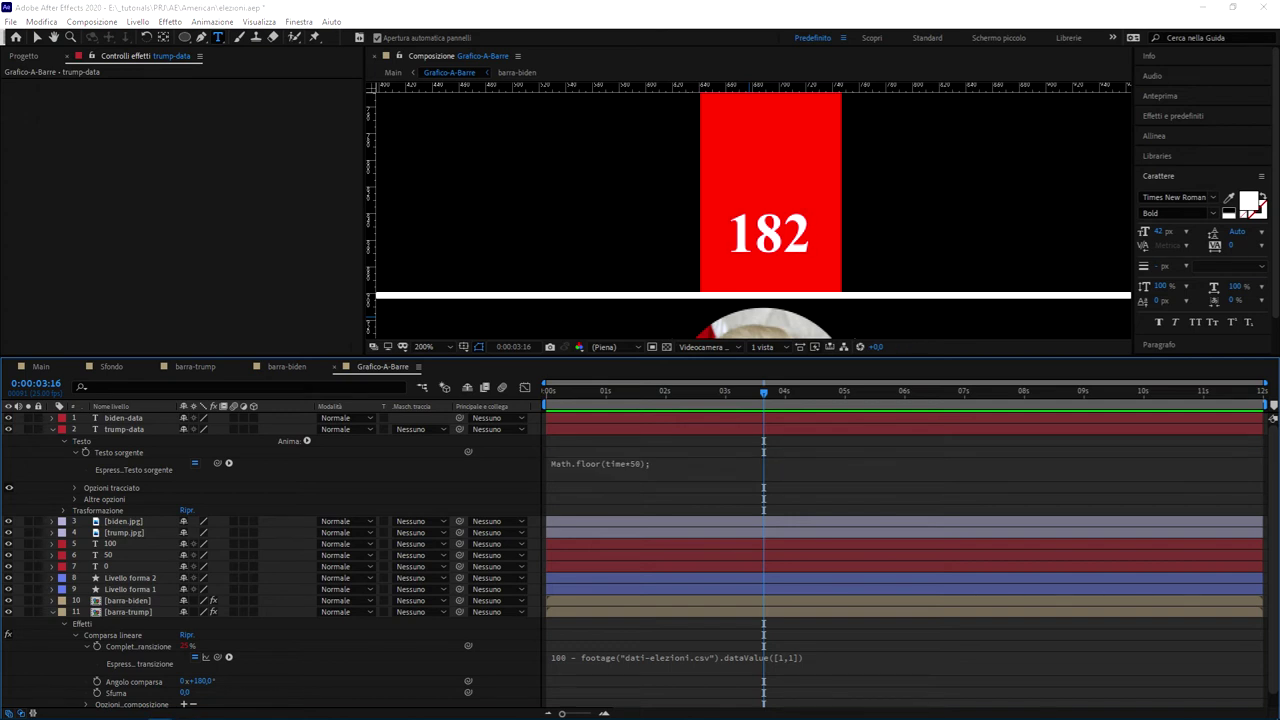
key(alt+Tab)
Select the 75 in dati-elezioni.csv's last row, then select the whole counter expression
drag(577, 183, 755, 208)
drag(782, 283, 759, 283)
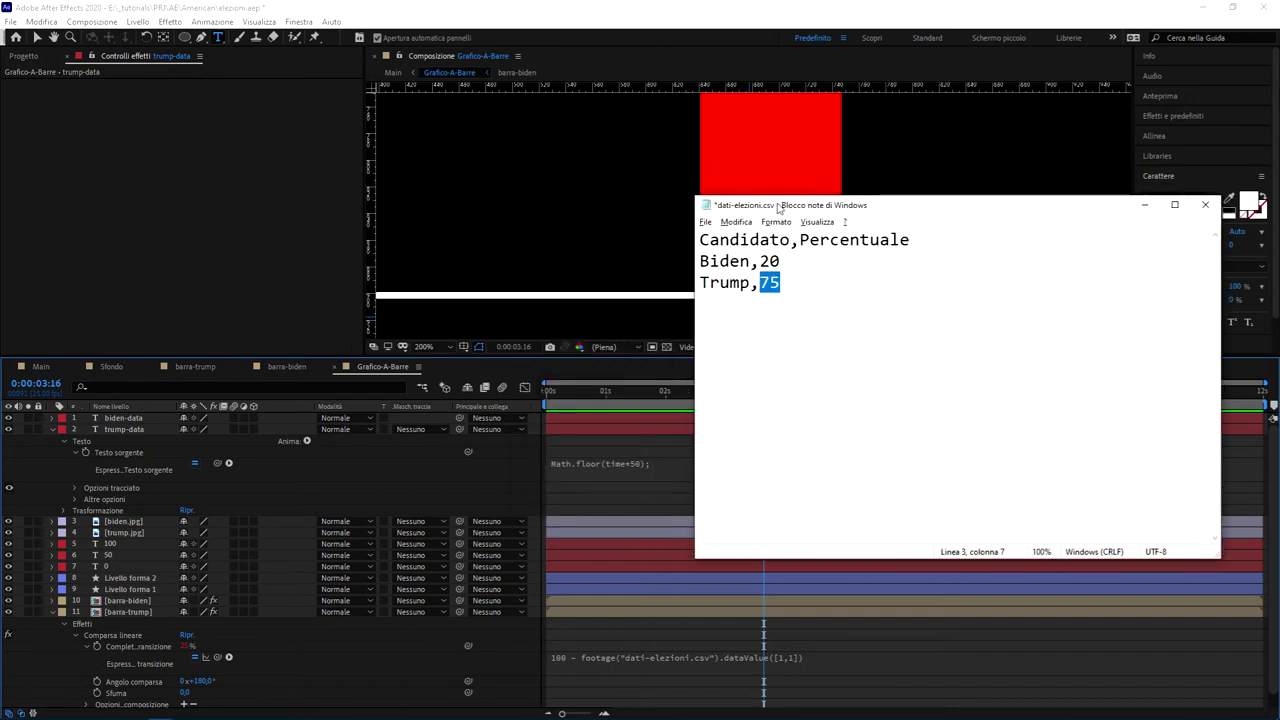
key(alt+Tab)
click(595, 465)
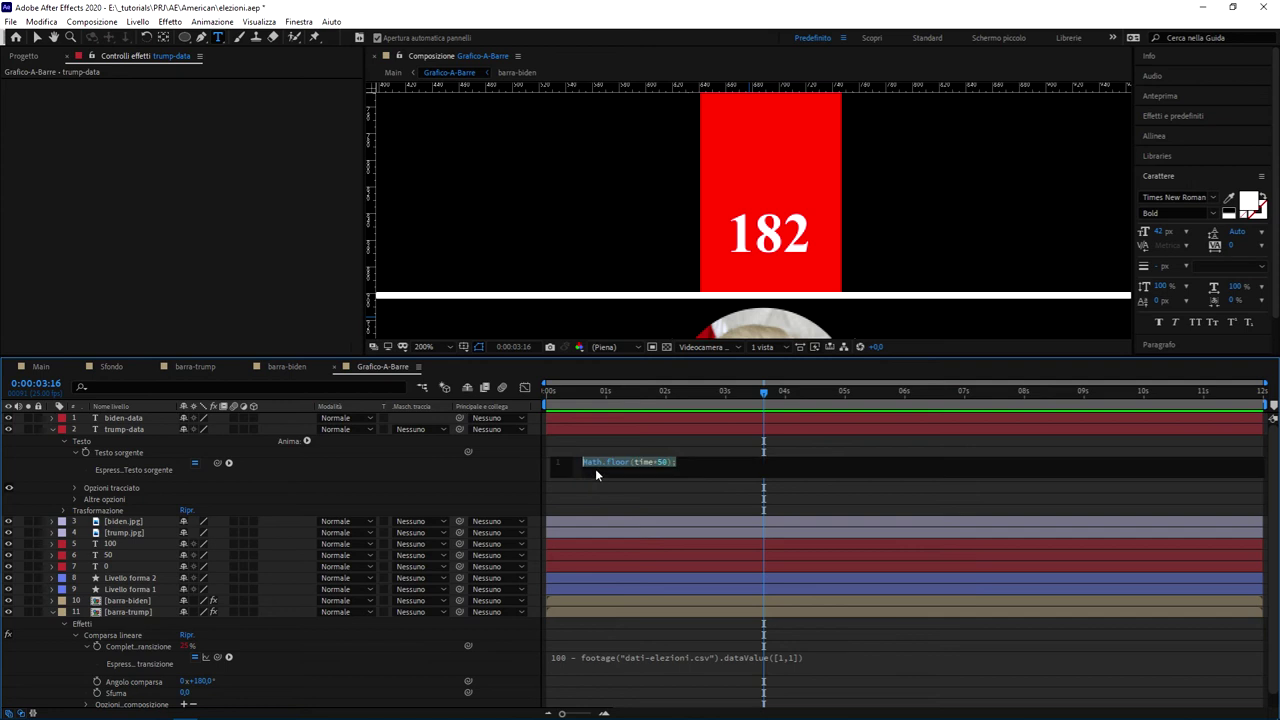
key(ctrl+a)
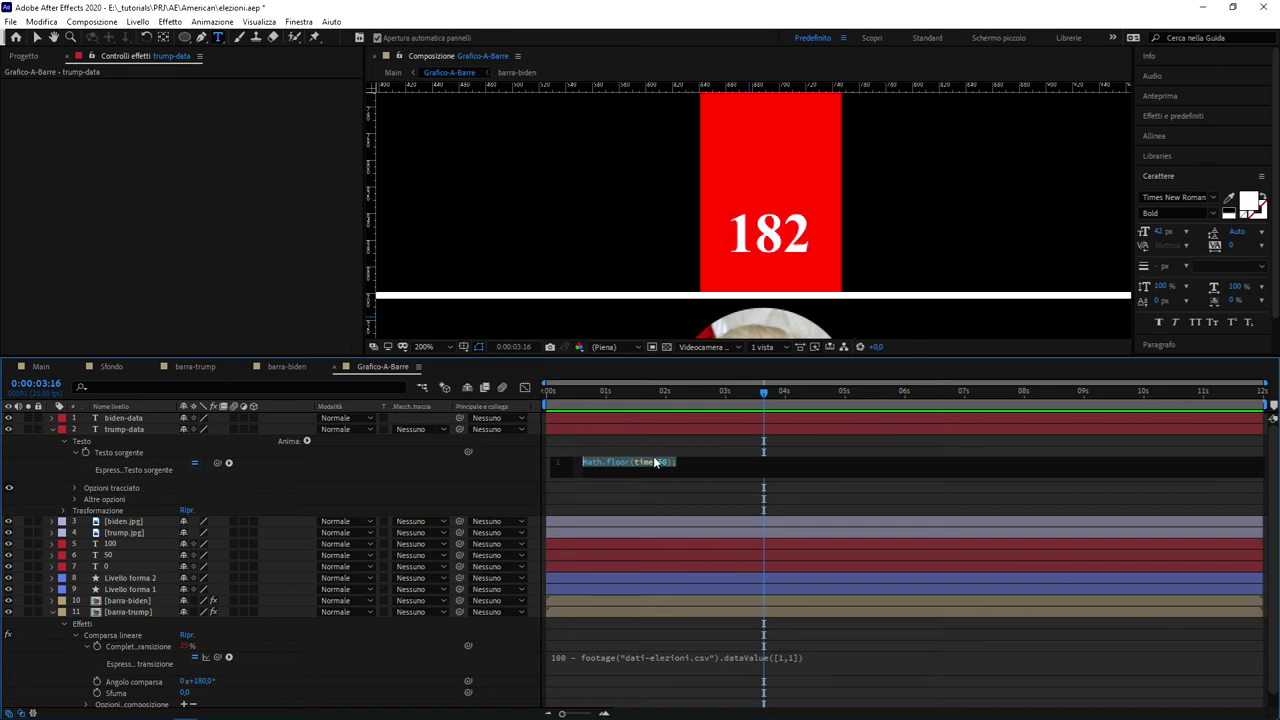
Replace the old Math.floor(time+50) counter with the start of 'var valoreTrump ='
key(BackSpace)
text(valoreTrump)
text(var)
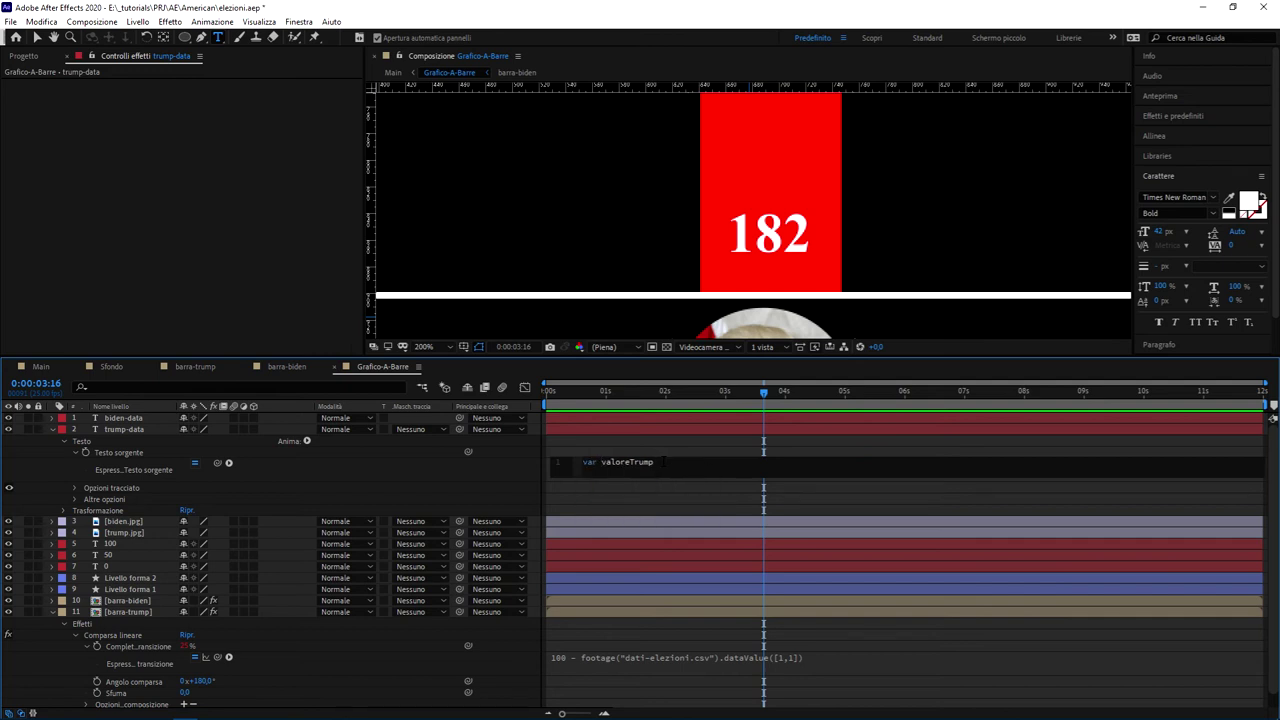
key(Left)
key(Left)
key(BackSpace)
key(BackSpace)
key(BackSpace)
text(var)
Link valoreTrump to the dati-elezioni.csv footage and insert its dataValue(dataPath) function
click(38, 57)
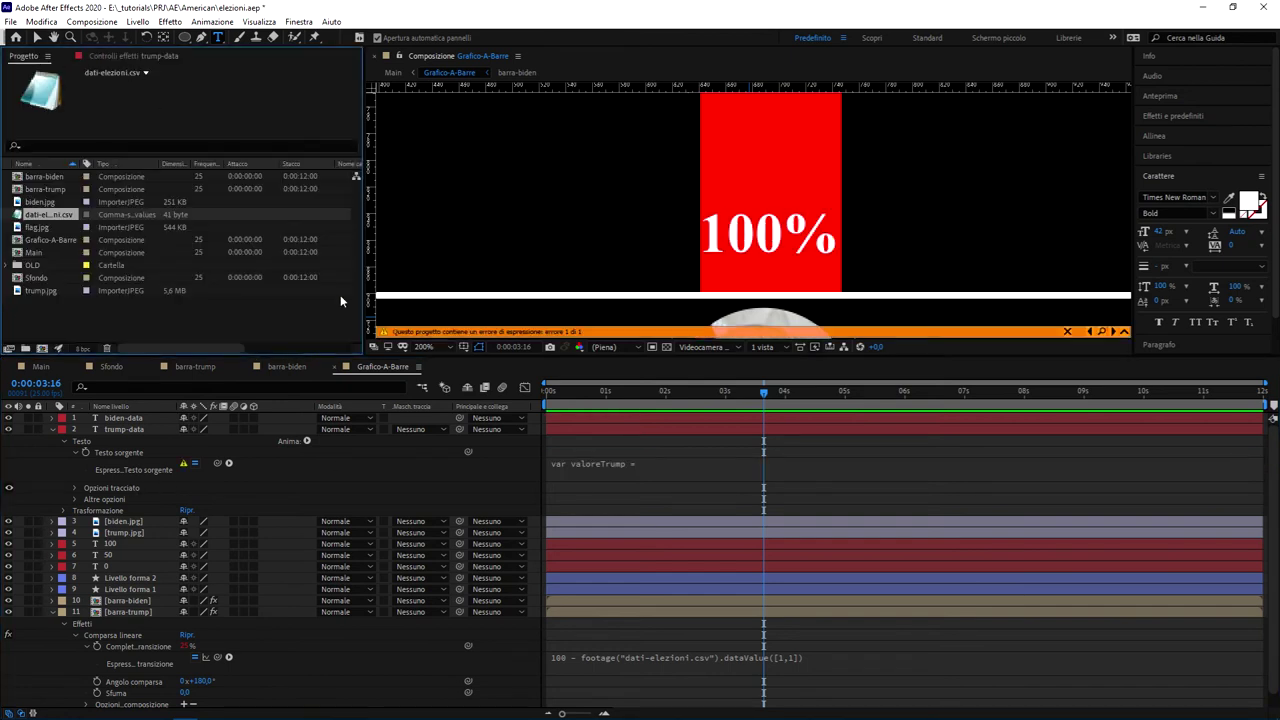
click(685, 463)
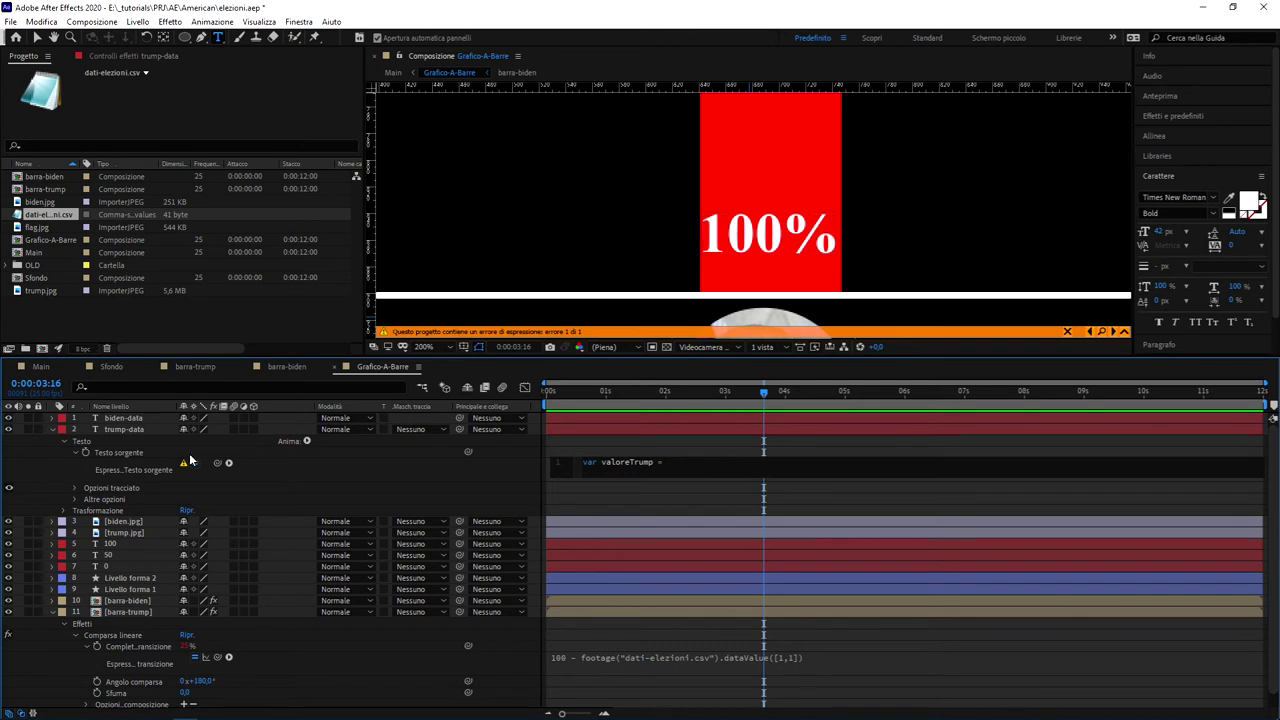
drag(217, 462, 45, 214)
click(229, 462)
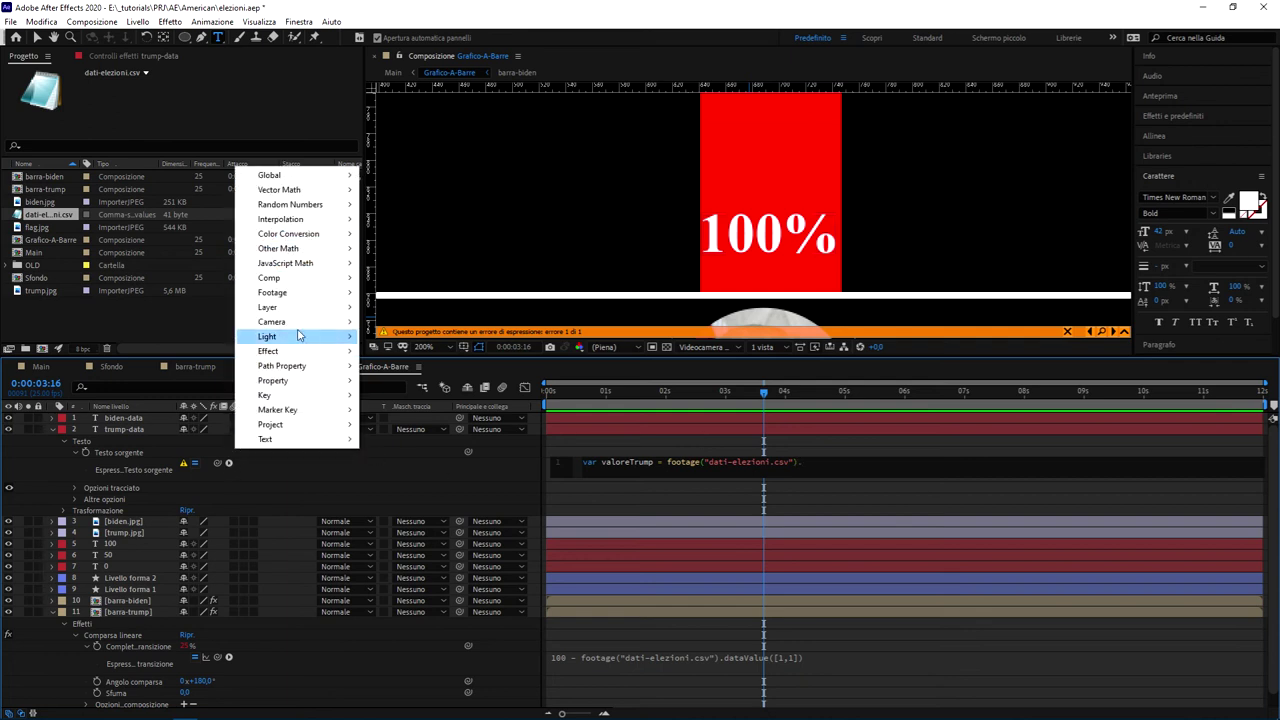
mouse_move(298, 295)
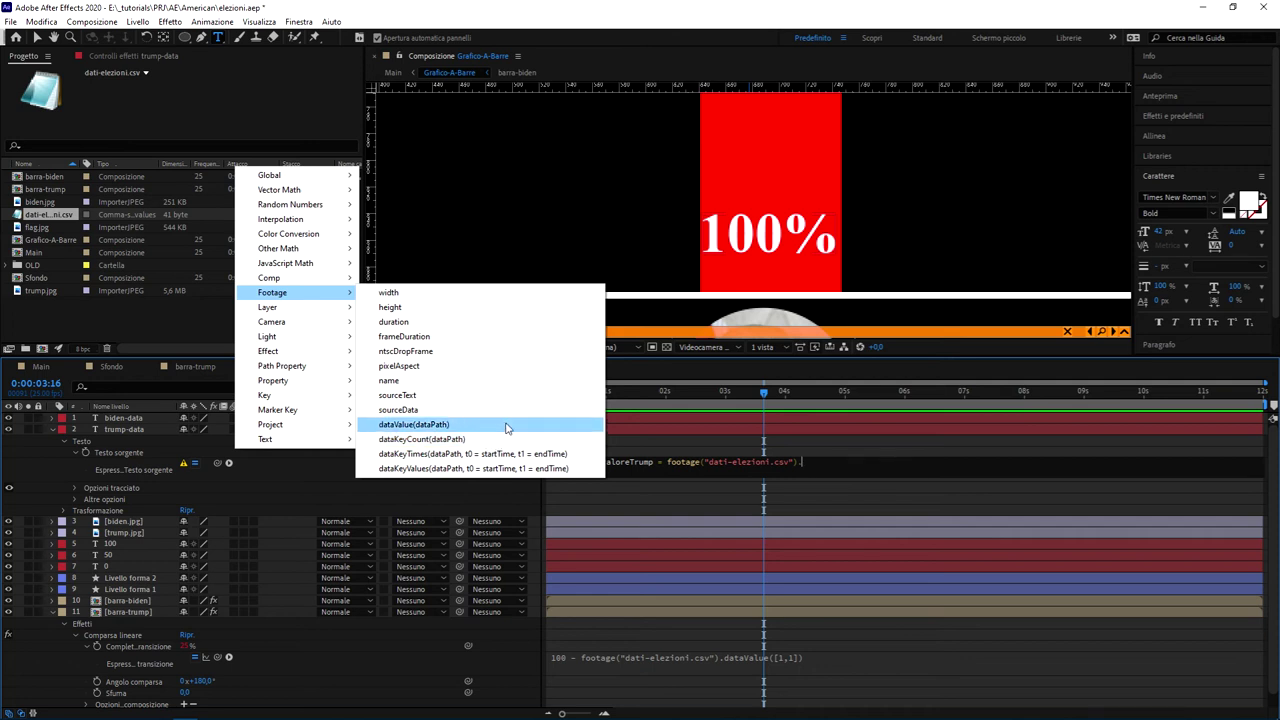
click(507, 428)
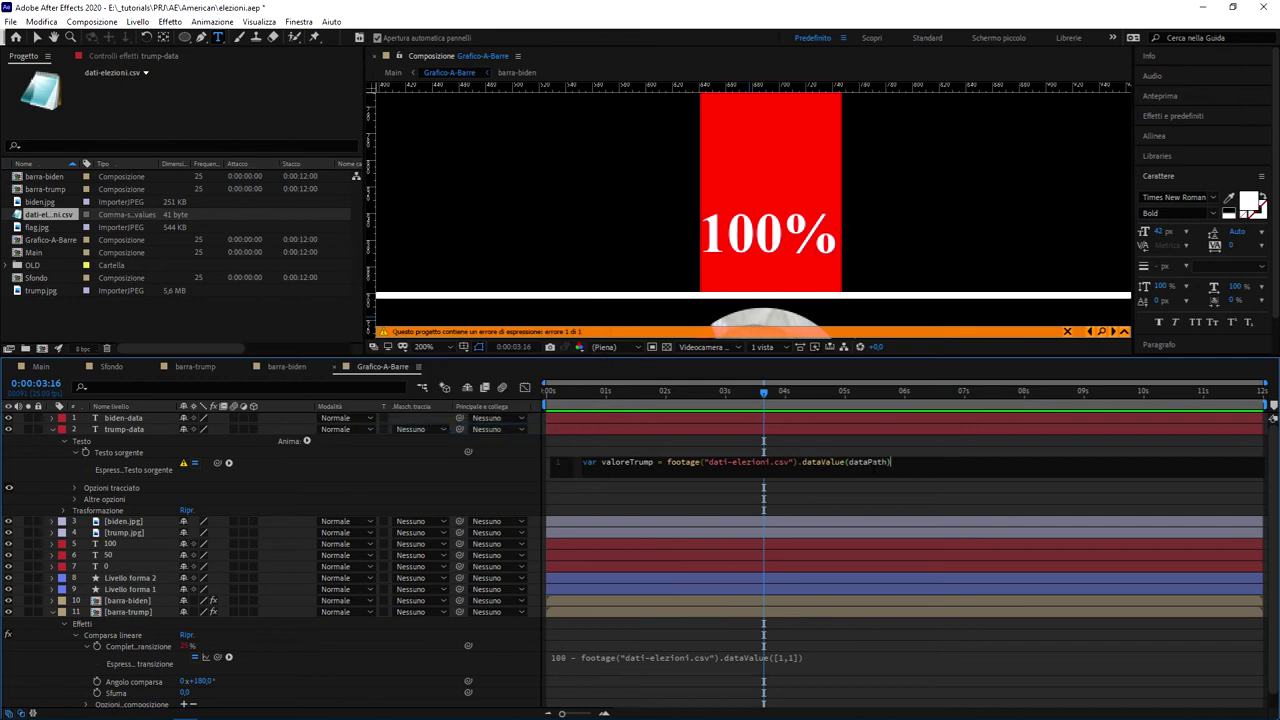
Set the data path to [1,1] and add 'var contatore = Math.floor(time*50)' on line 2
text([)
text(1,1)
double_click(628, 462)
click(903, 462)
key(End)
text(Math.floor(time*50);)
double_click(628, 462)
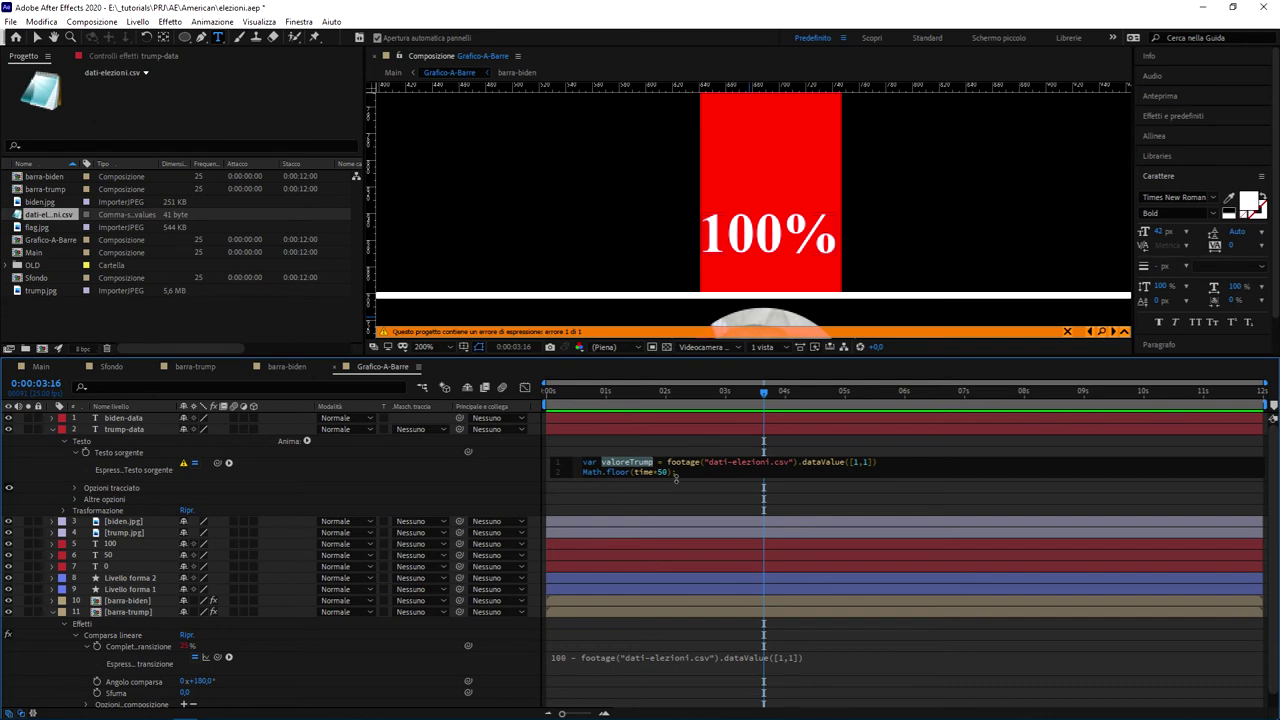
key(ctrl+c)
click(685, 478)
drag(677, 471, 583, 471)
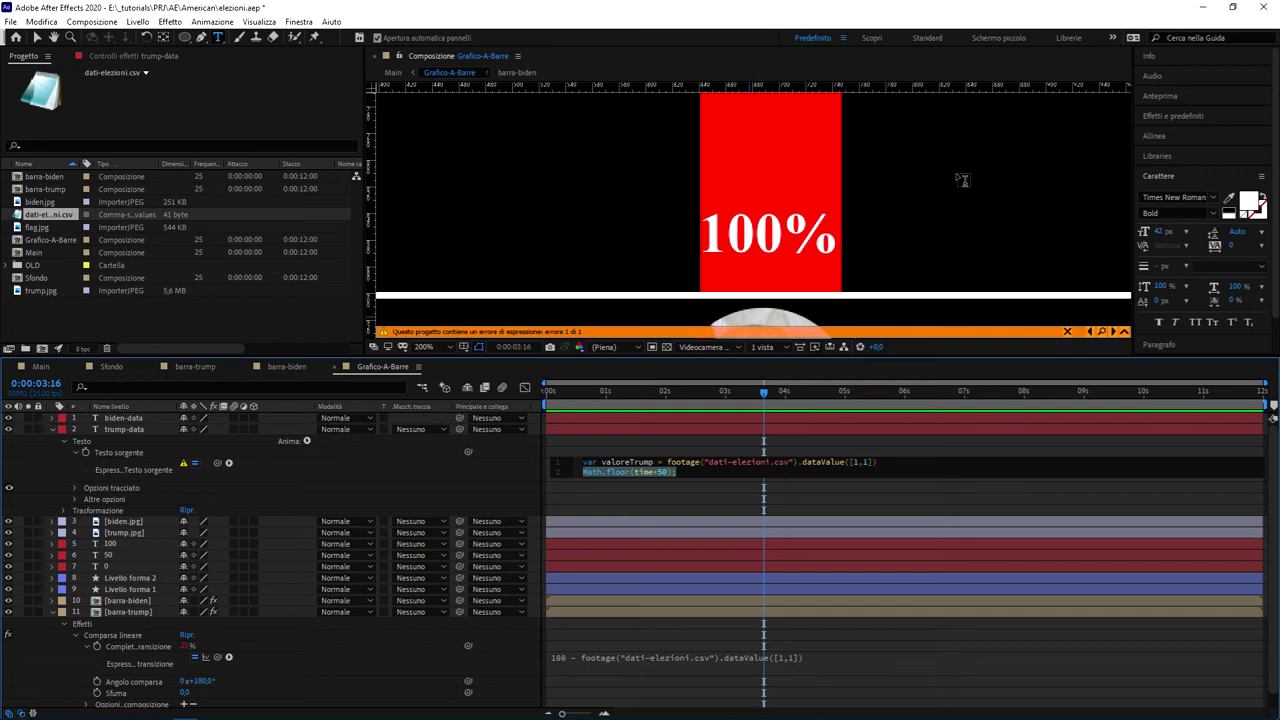
text(var )
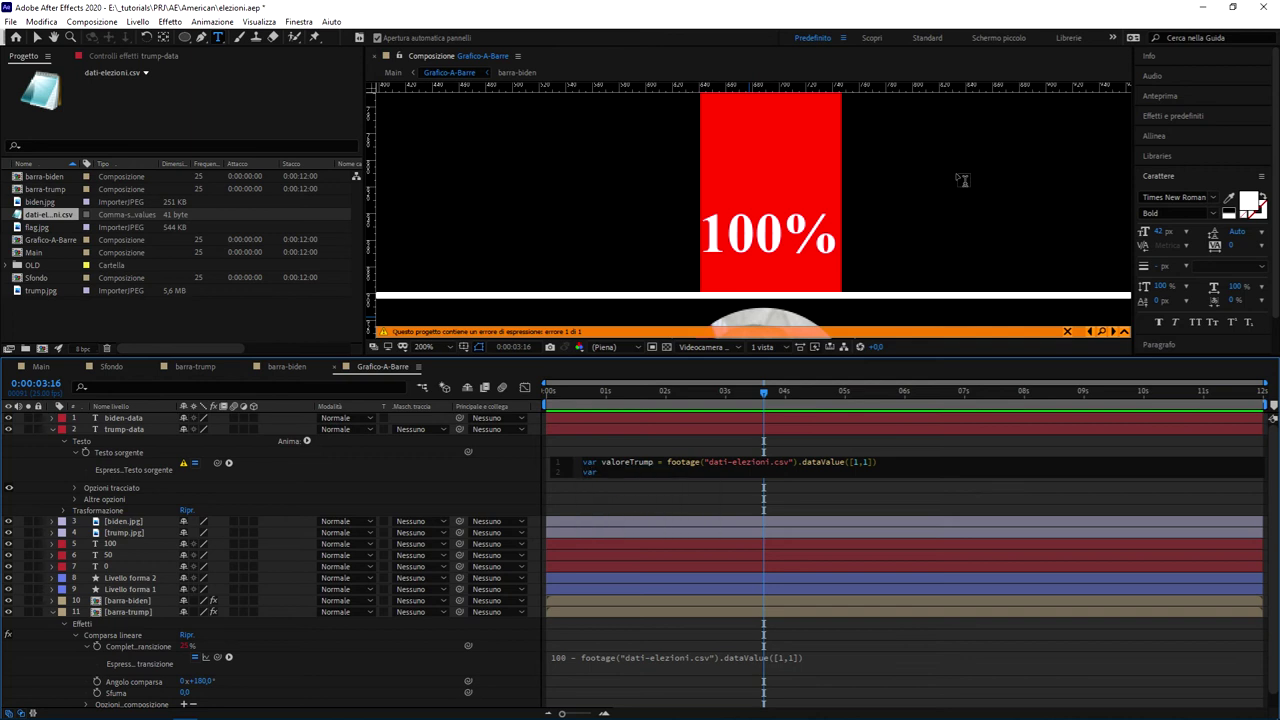
text(contatore =)
key(ctrl+v)
Add an if/else returning contatore below valoreTrump, otherwise valoreTrump, then commit and rewind to 0
key(Return)
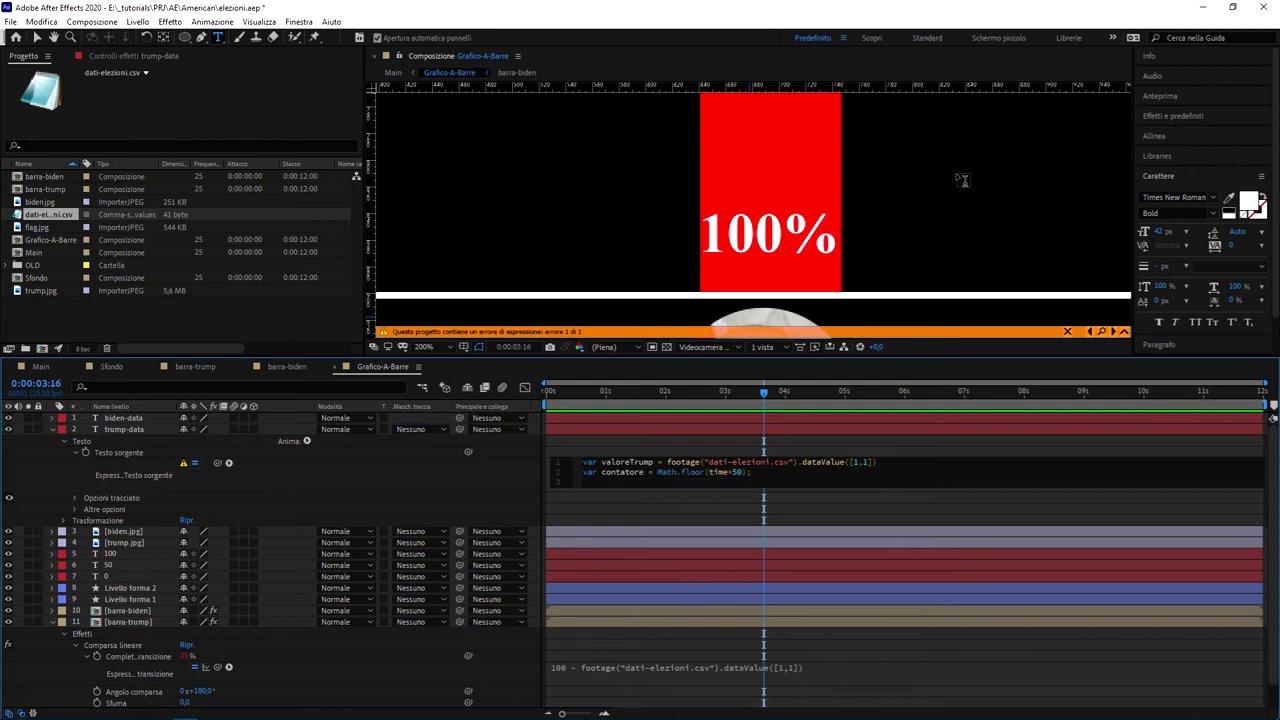
text(if ()
text(contatore <)
text( valore)
key(Return)
text({)
key(Return)
key(Return)
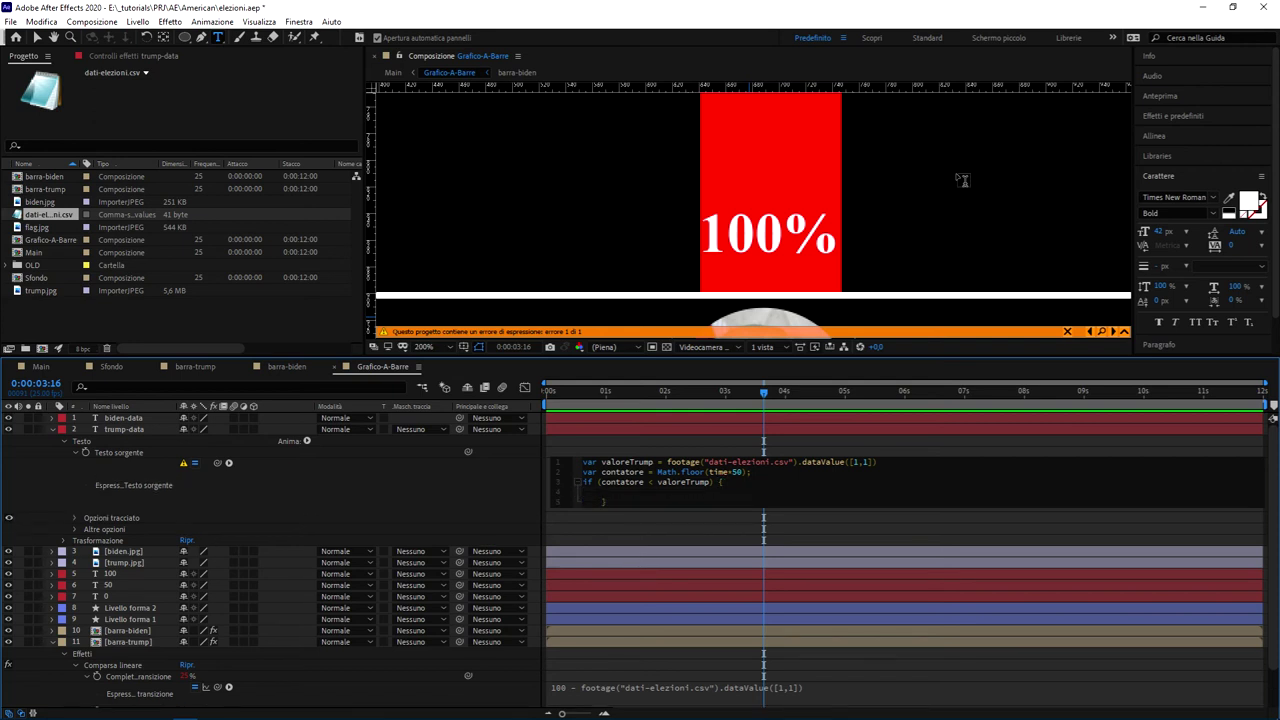
text(contatore; )
text(    } else)
text( {)
key(Return)
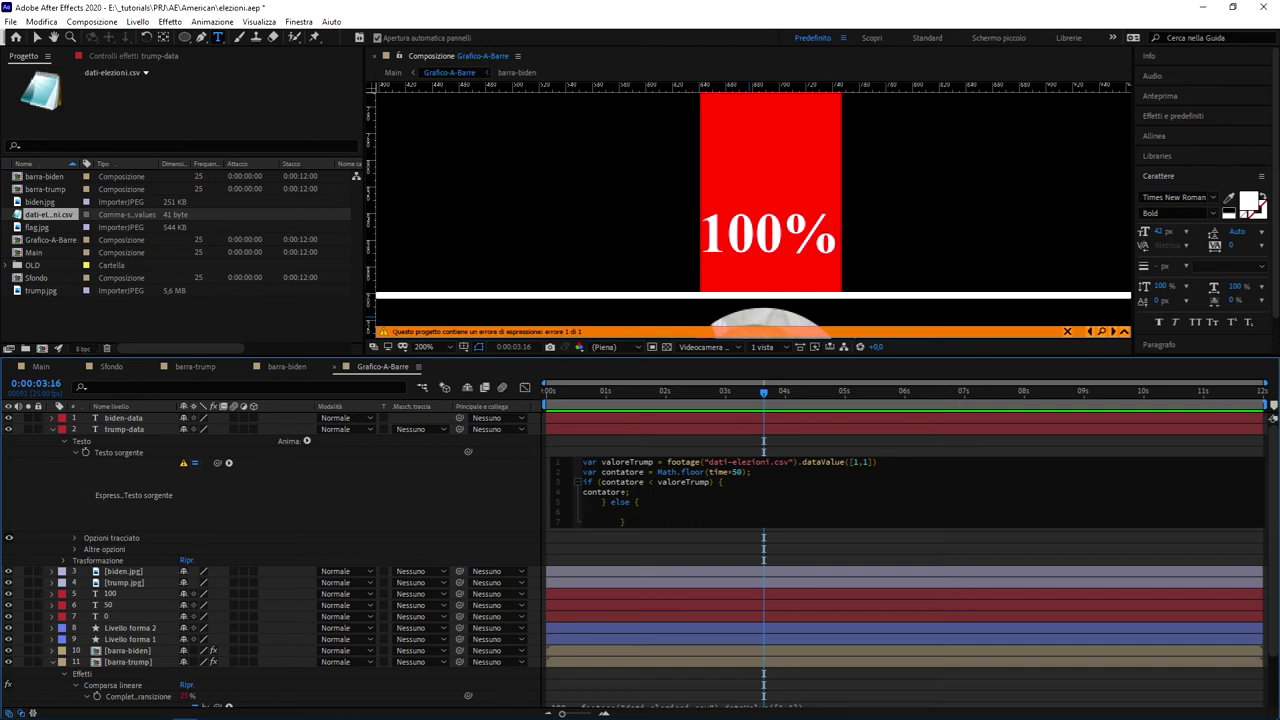
double_click(627, 462)
key(ctrl+c)
click(725, 510)
key(ctrl+v)
click(703, 552)
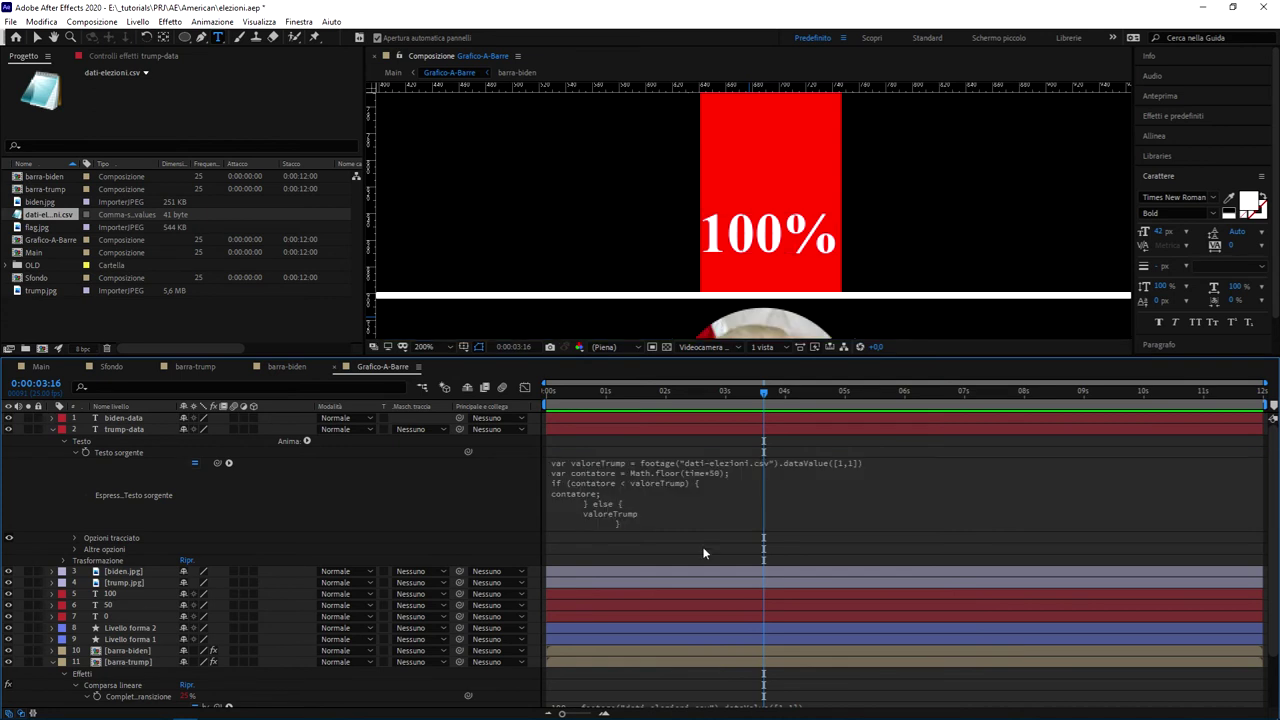
drag(669, 387, 428, 398)
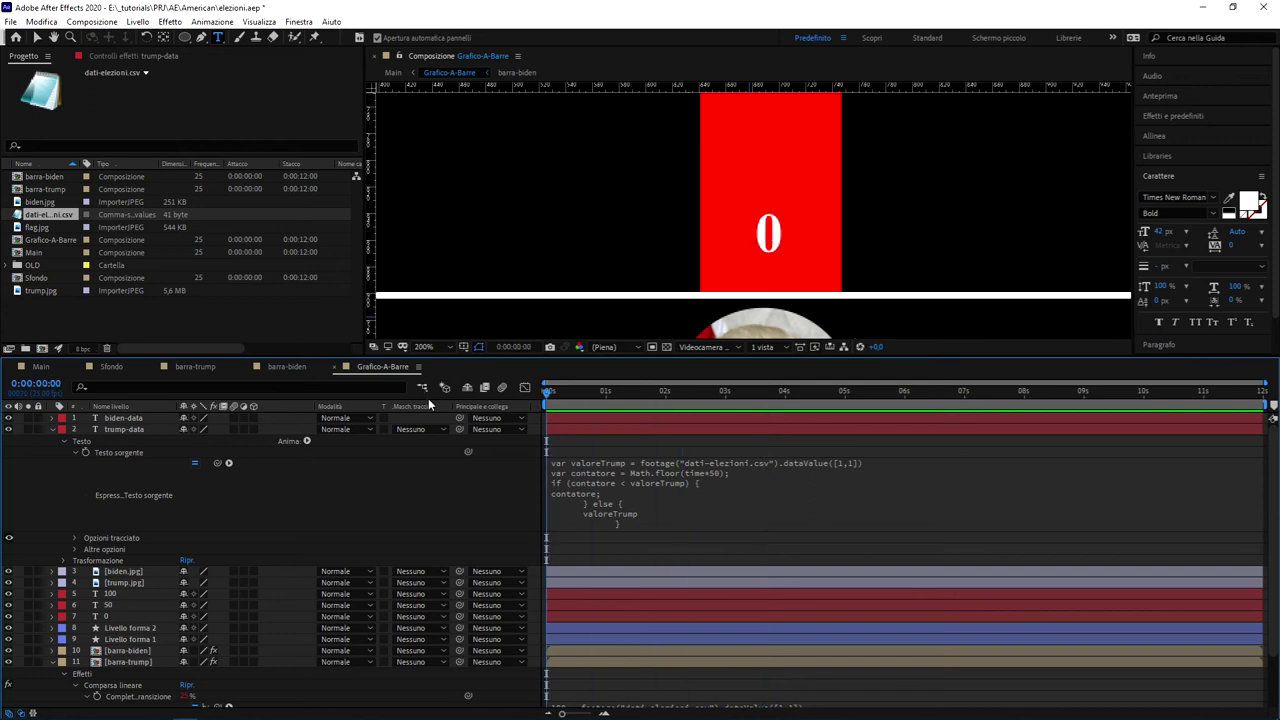
Preview the counter animation and review the expression's variables line by line
key(space)
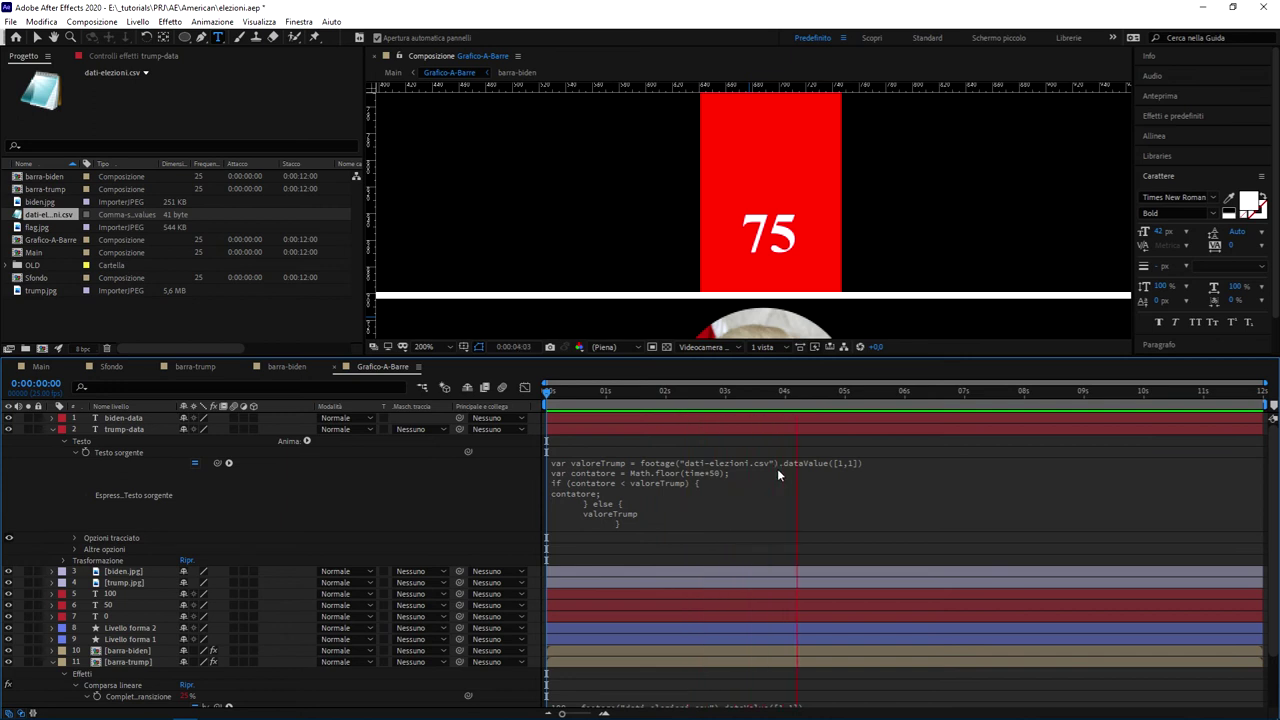
key(space)
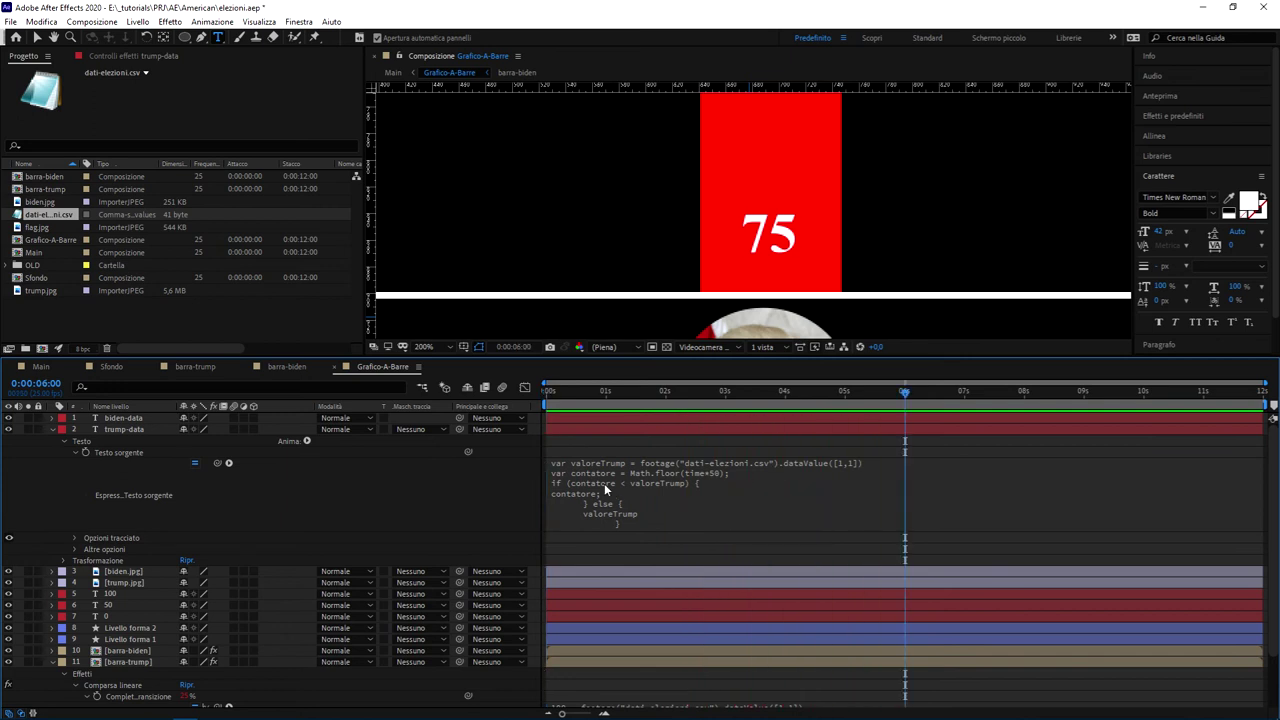
click(604, 483)
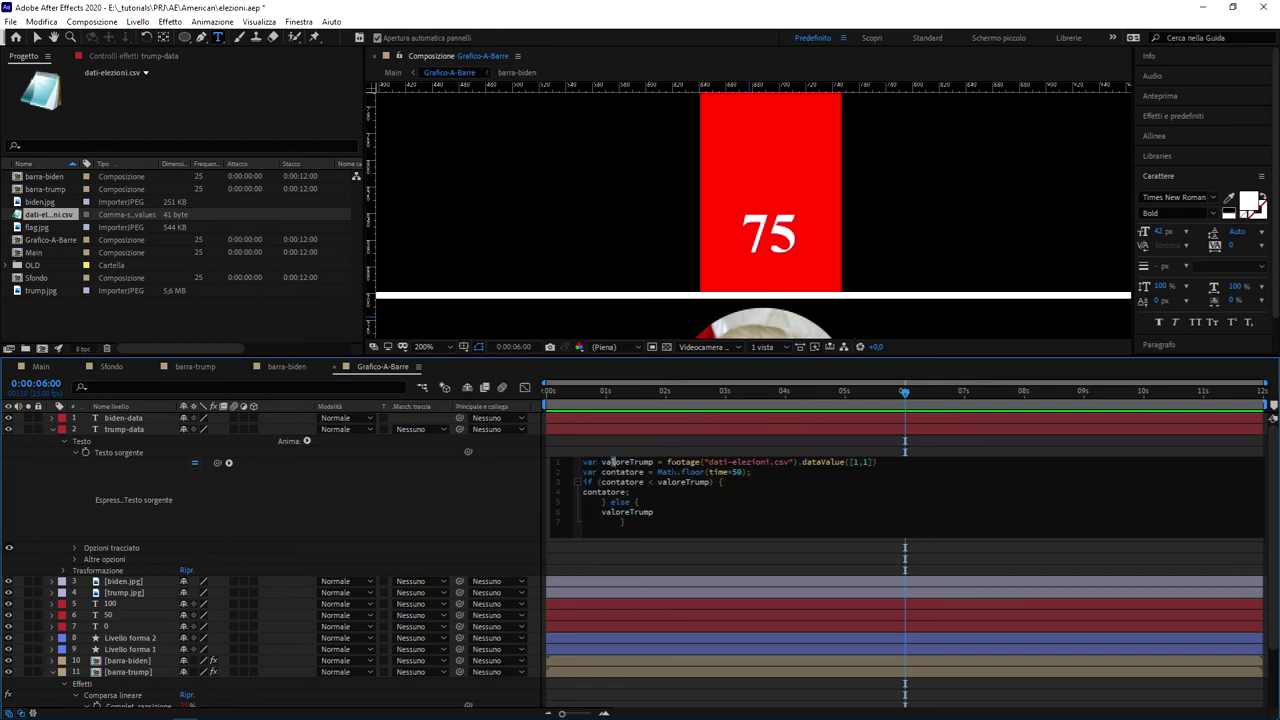
drag(667, 462, 878, 462)
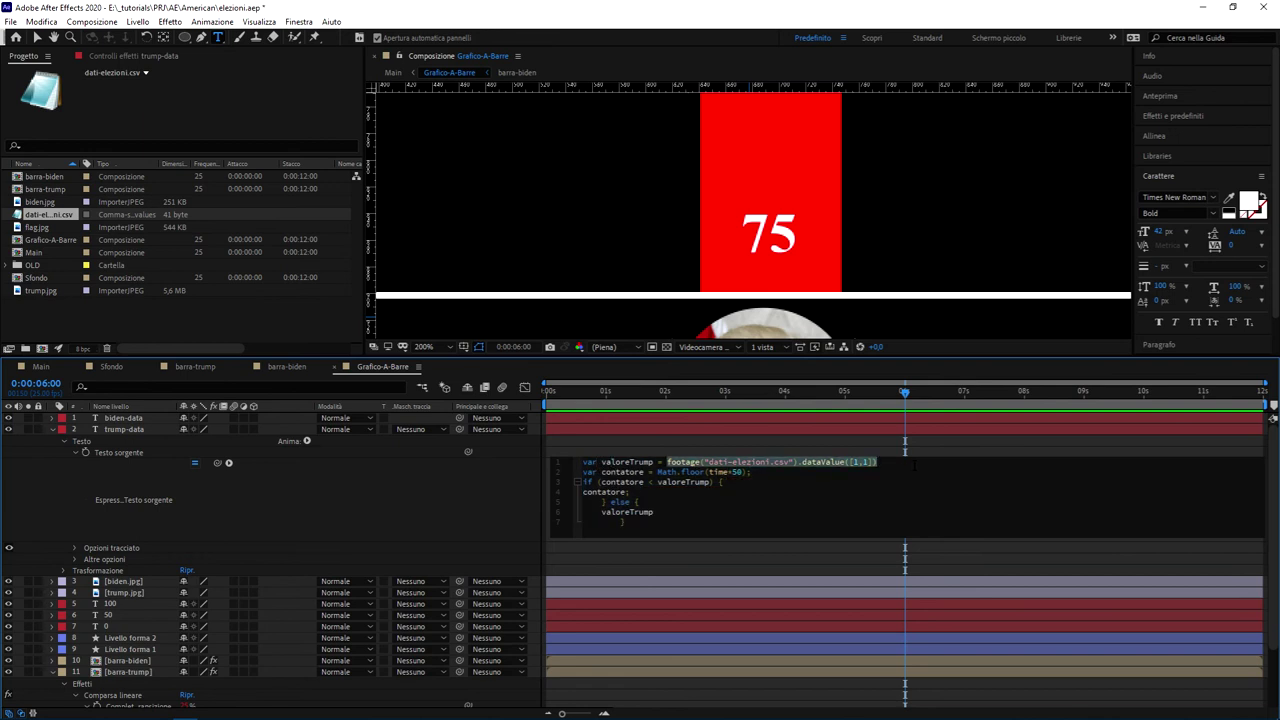
double_click(627, 463)
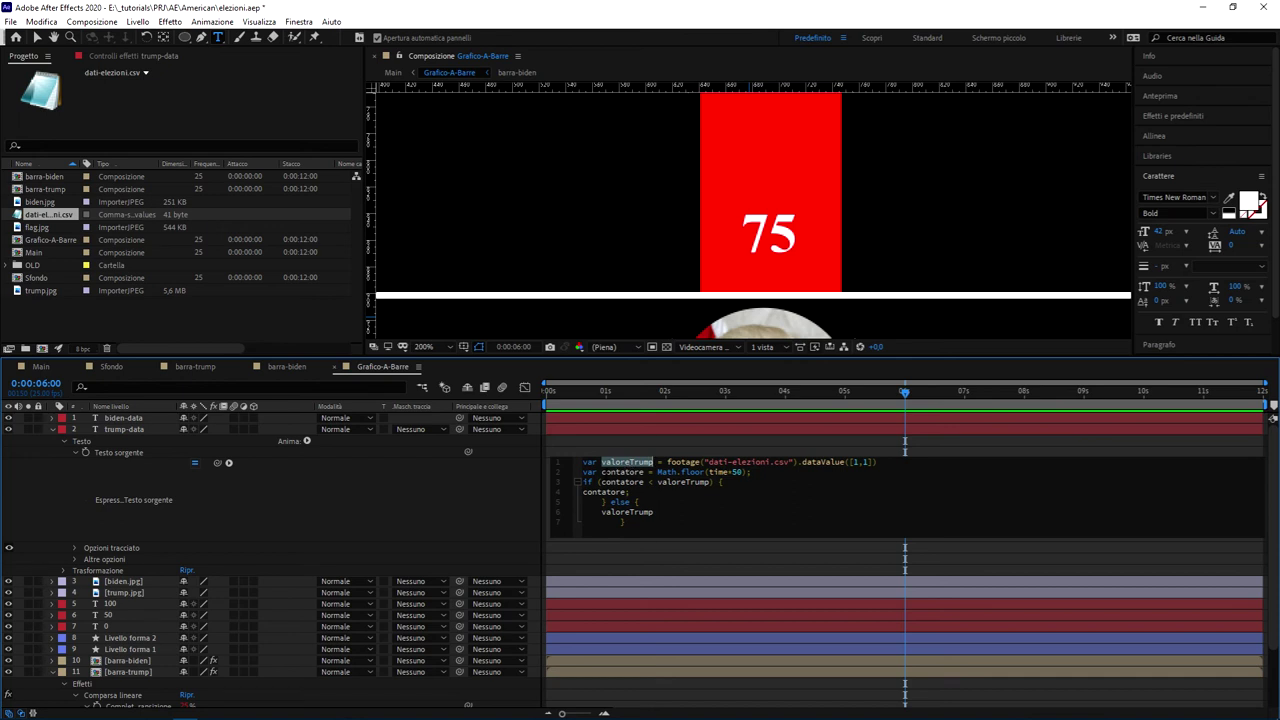
click(615, 471)
drag(600, 471, 751, 471)
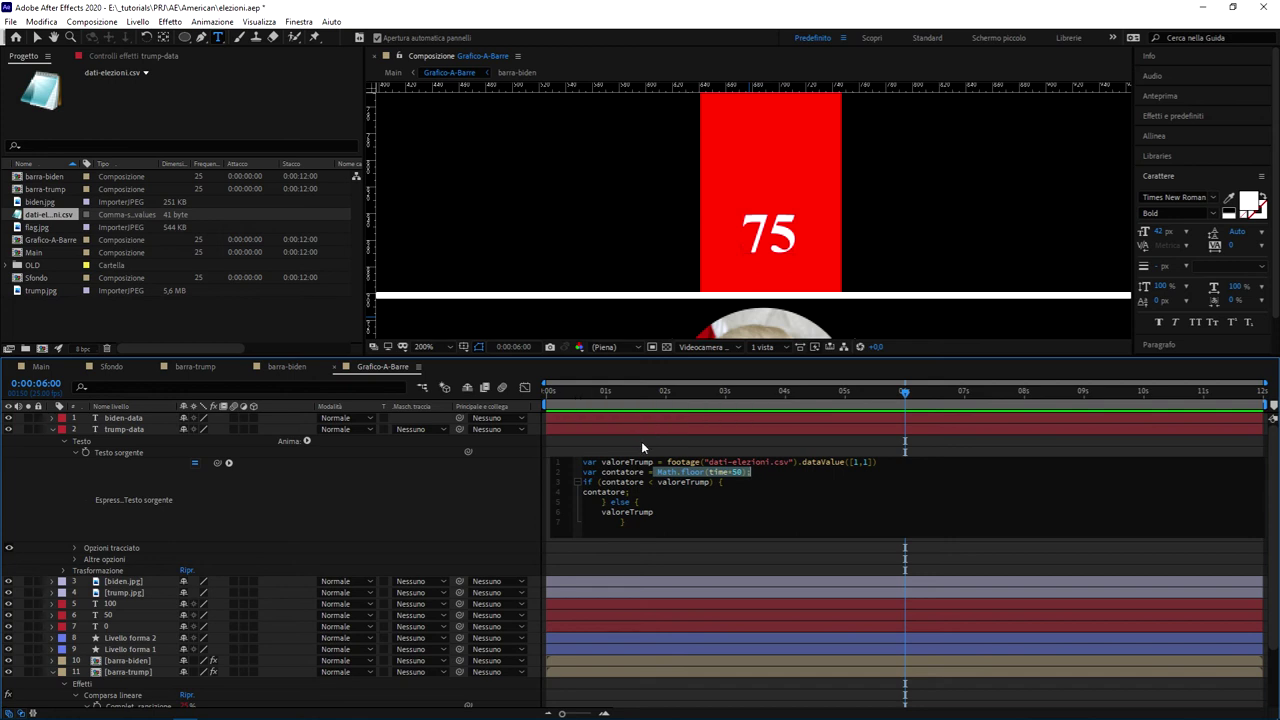
click(624, 482)
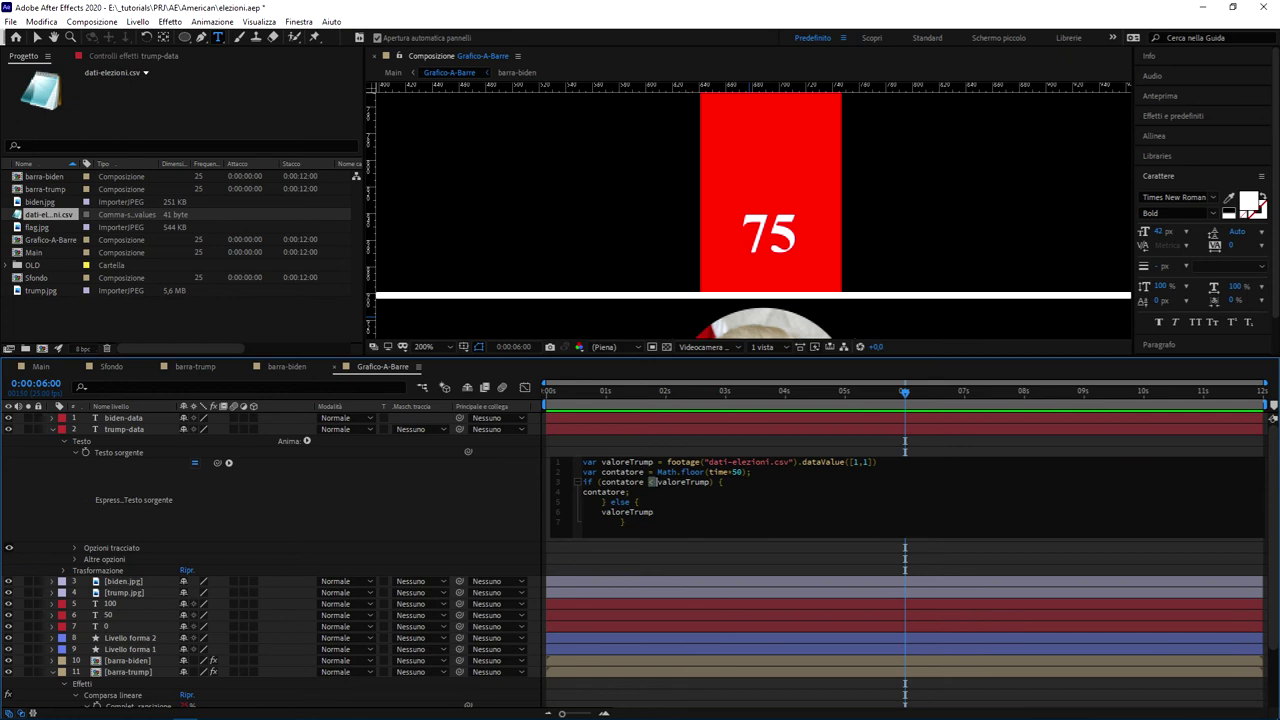
click(667, 482)
click(706, 482)
drag(629, 492, 582, 492)
click(684, 471)
Check the count at frames 10 and 21, replay the preview and reapply the expression
mouse_move(634, 394)
mouse_down()
mouse_move(571, 410)
mouse_move(596, 403)
mouse_up()
click(654, 513)
click(653, 512)
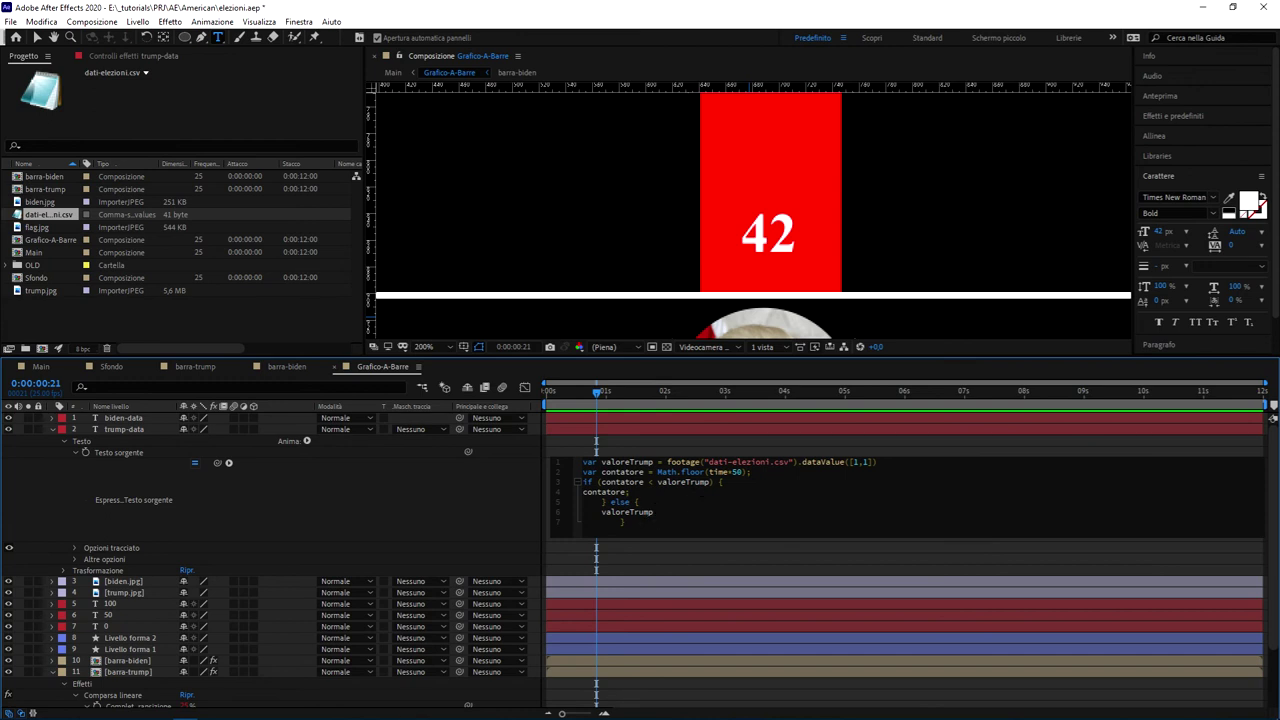
drag(657, 482, 710, 482)
click(626, 492)
double_click(640, 512)
click(705, 378)
key(space)
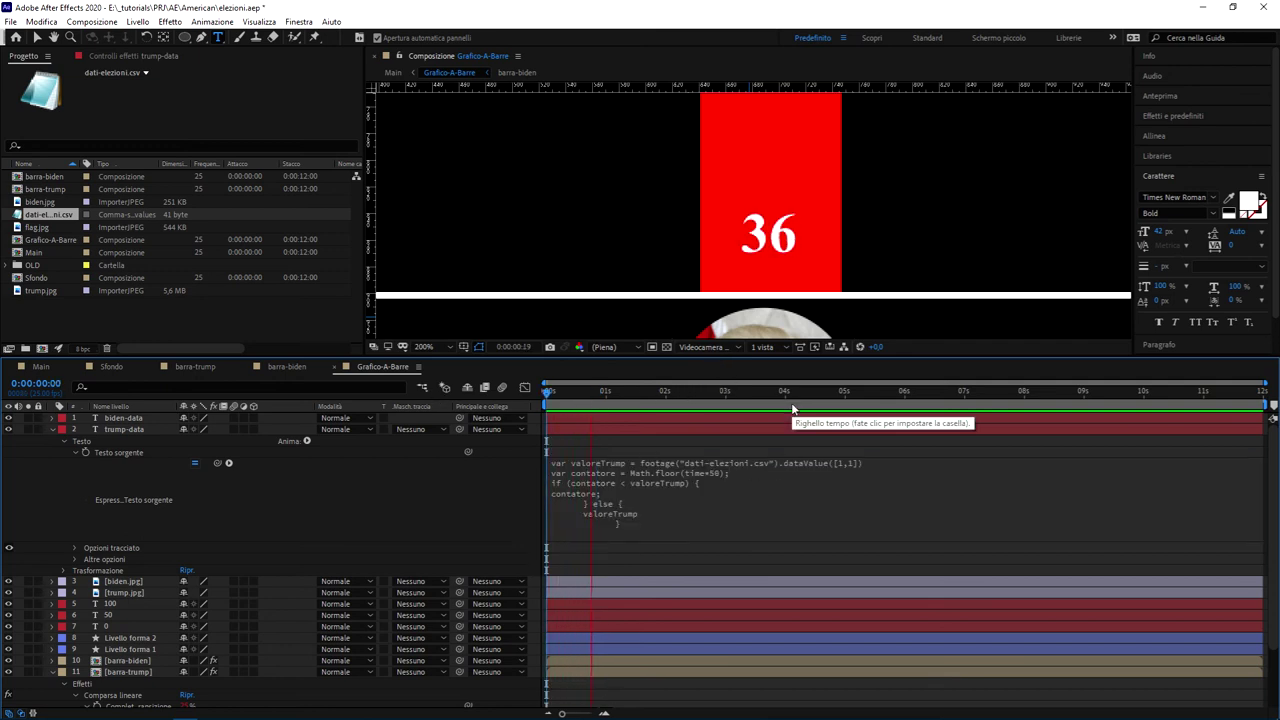
key(space)
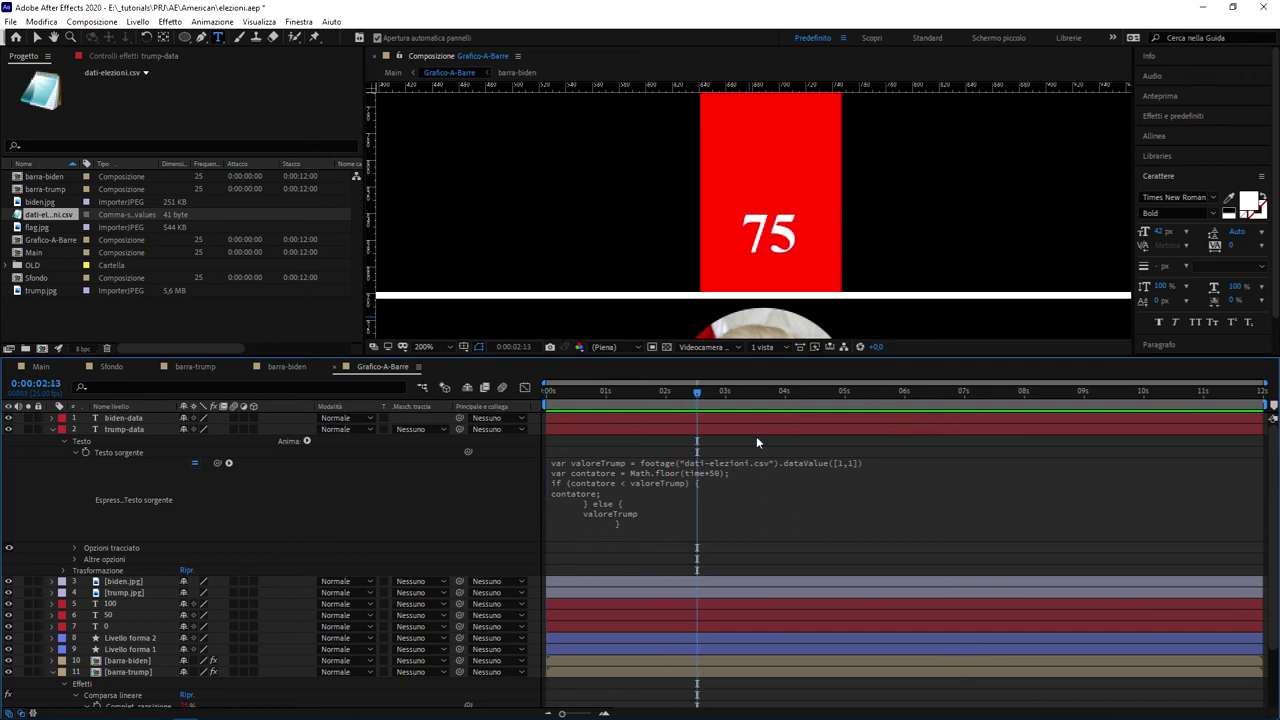
click(728, 523)
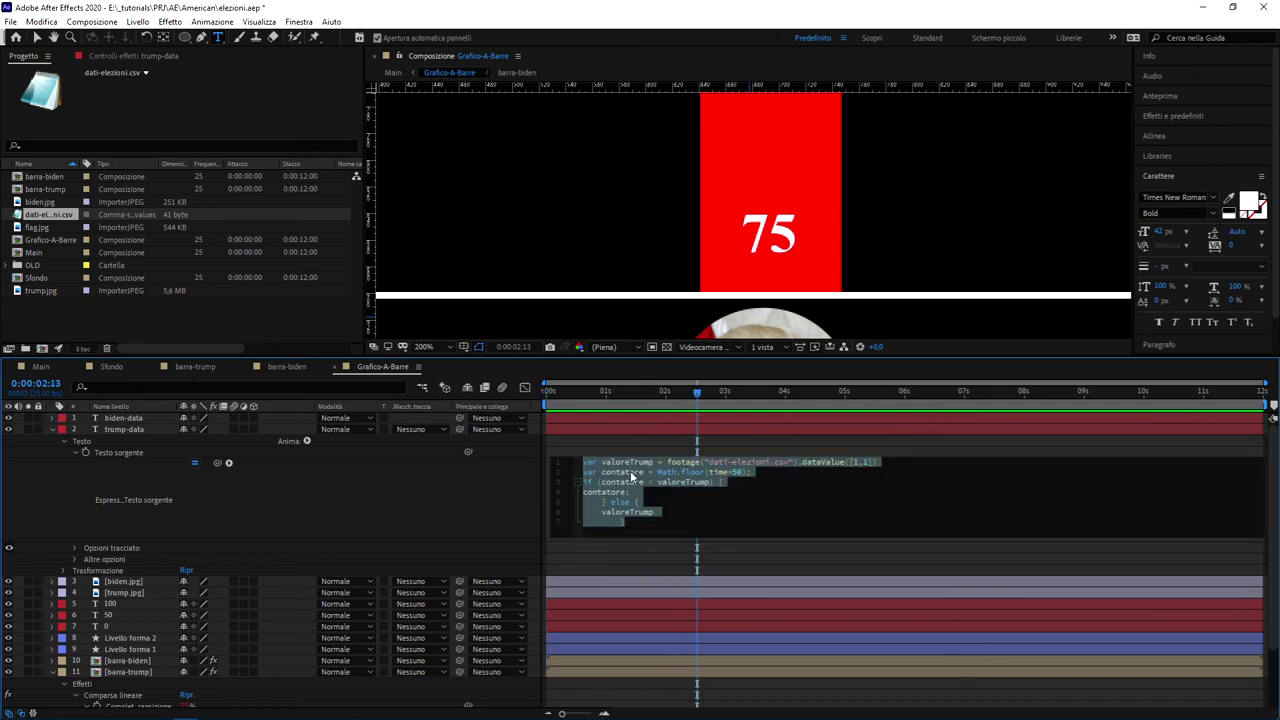
click(438, 511)
Append a '%' sign to the counter values, check frame 18, then pan to Biden's blue 20% bar
key(h)
mouse_move(949, 203)
mouse_down()
mouse_move(409, 200)
mouse_move(933, 194)
mouse_move(707, 187)
mouse_up()
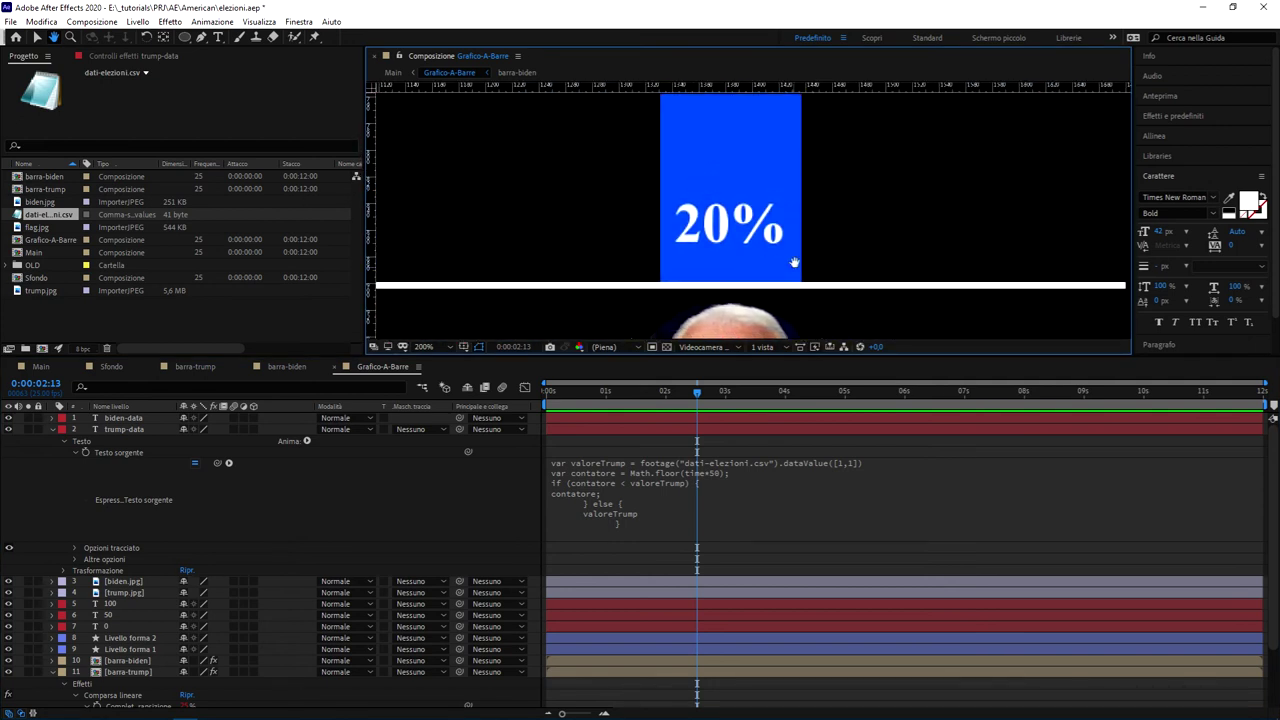
drag(626, 200, 943, 206)
key(ctrl+t)
click(680, 522)
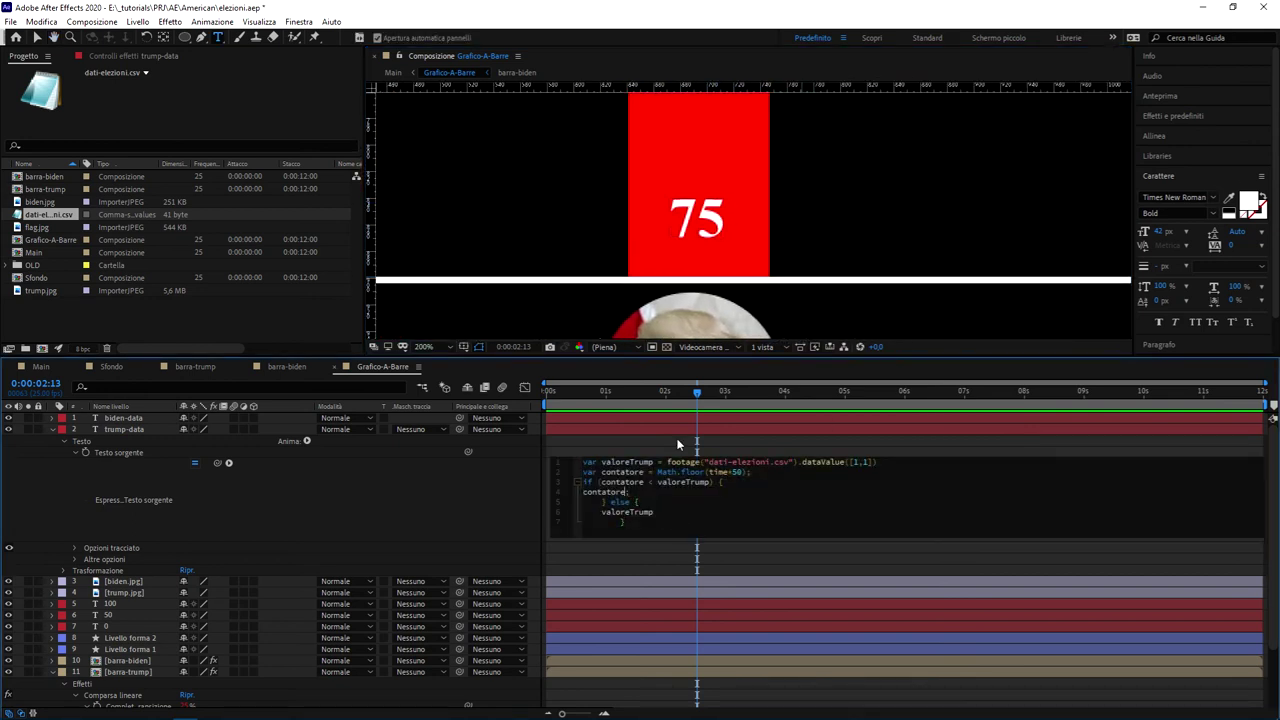
text("";)
text( + )
text(")
click(454, 486)
drag(697, 391, 455, 400)
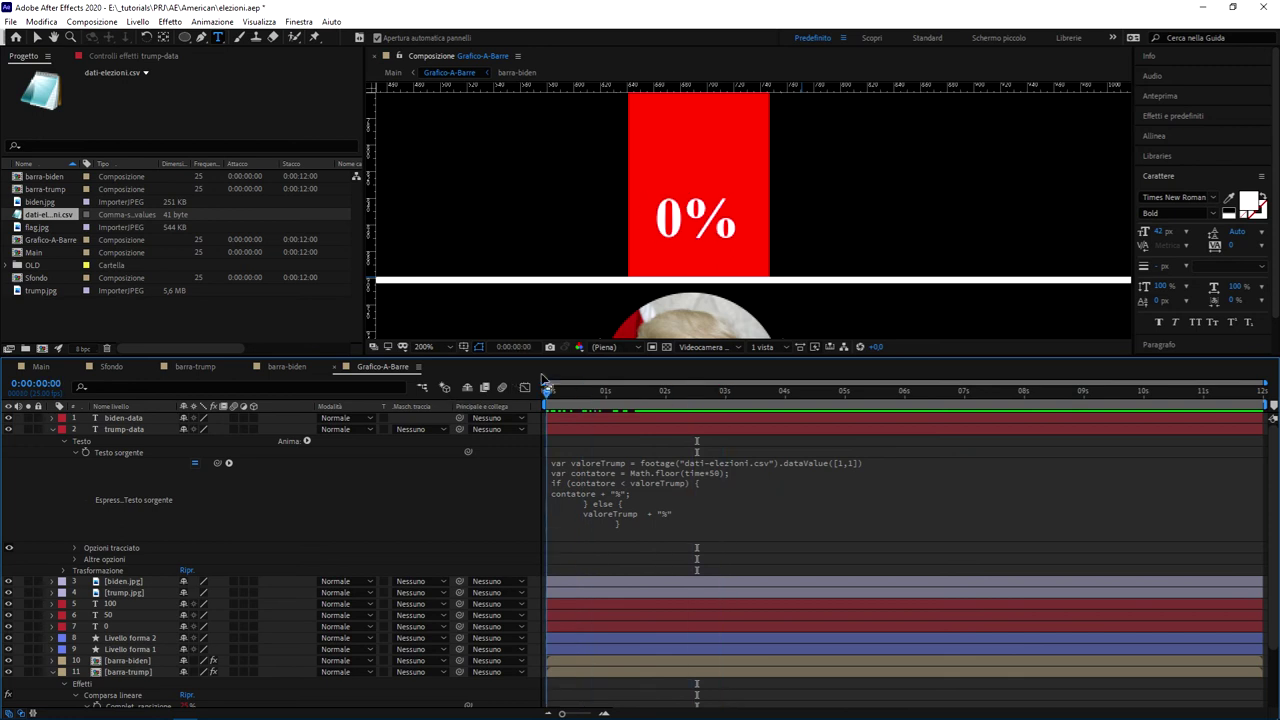
drag(885, 200, 740, 204)
Copy the trump-data counting expression into the biden-data Source Text expression
key(ctrl+t)
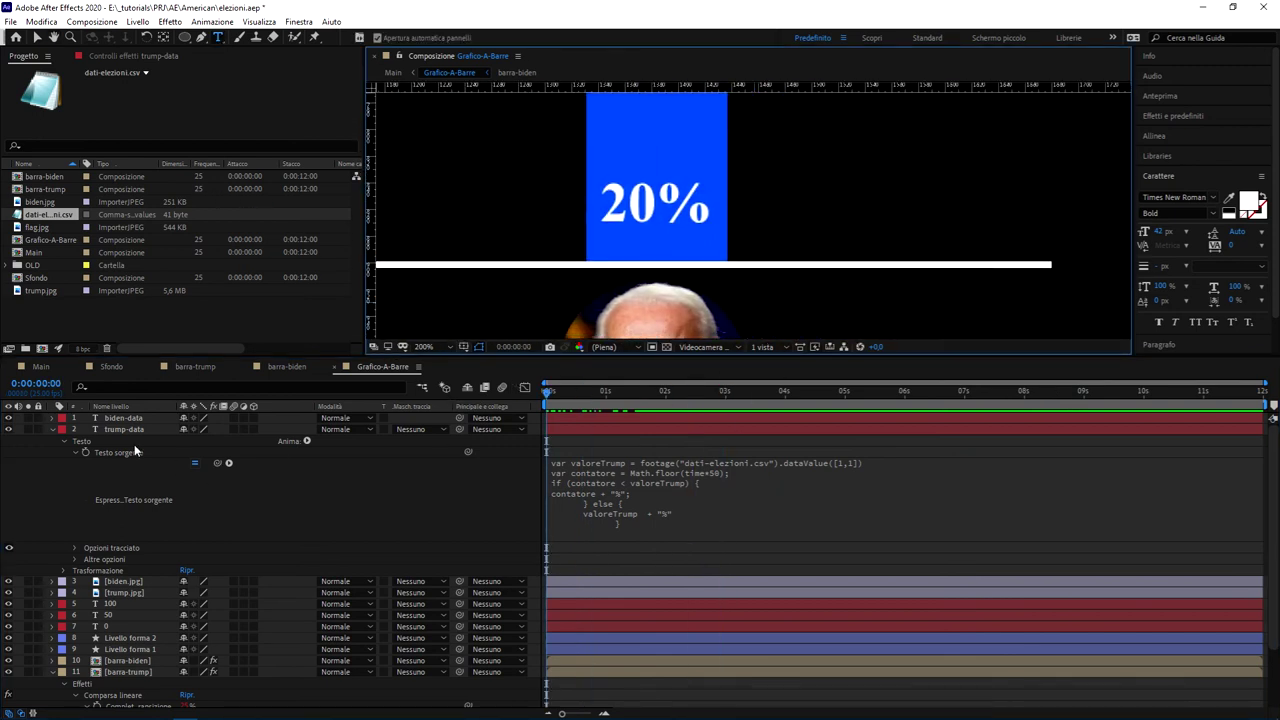
click(124, 417)
click(52, 418)
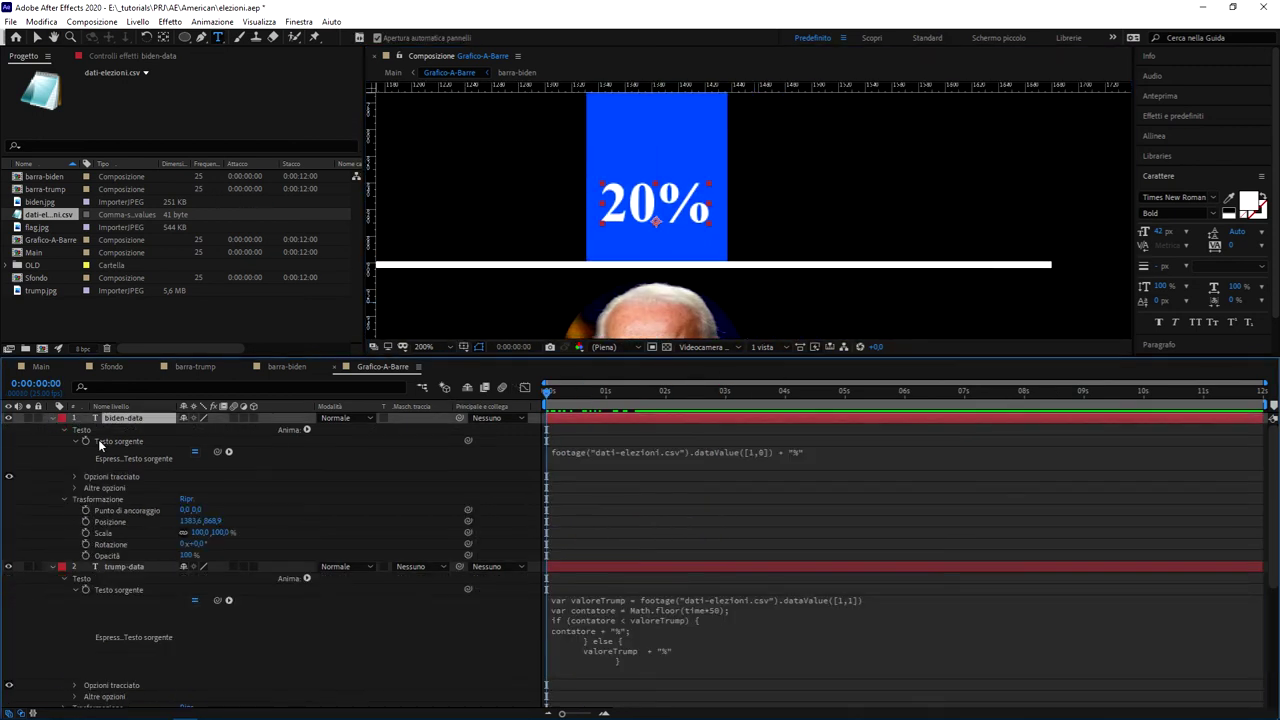
click(680, 452)
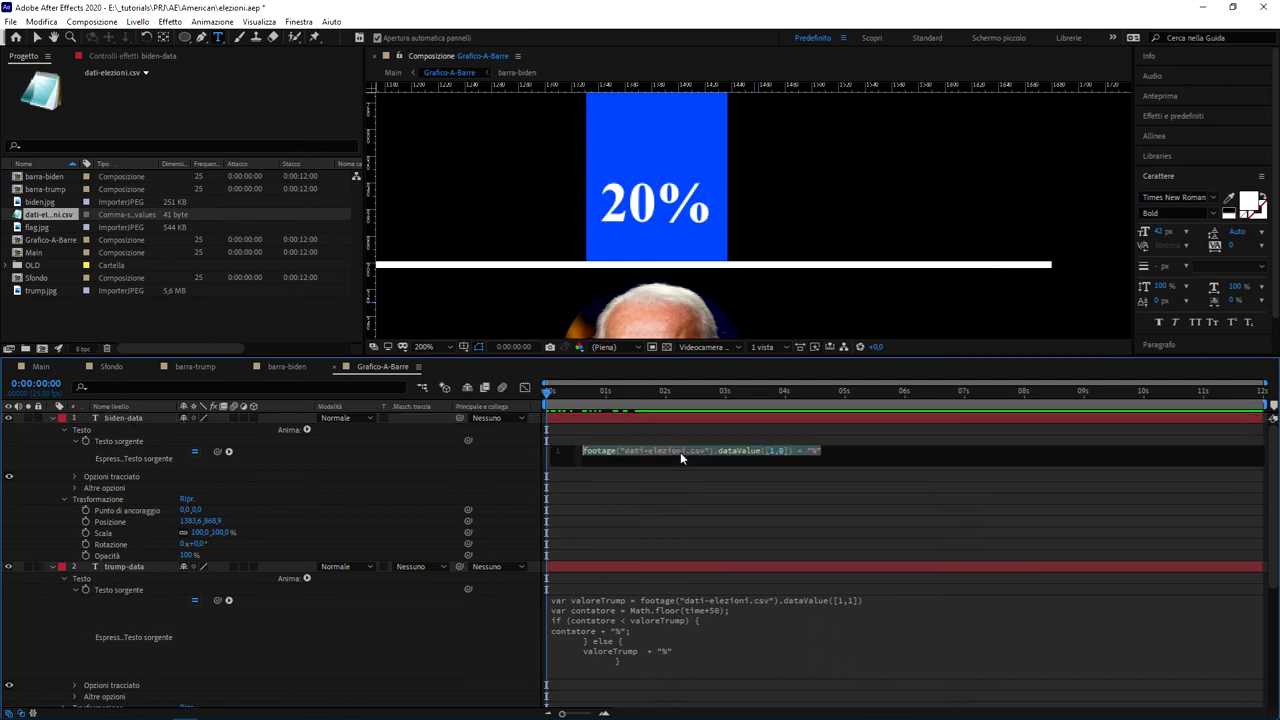
click(676, 606)
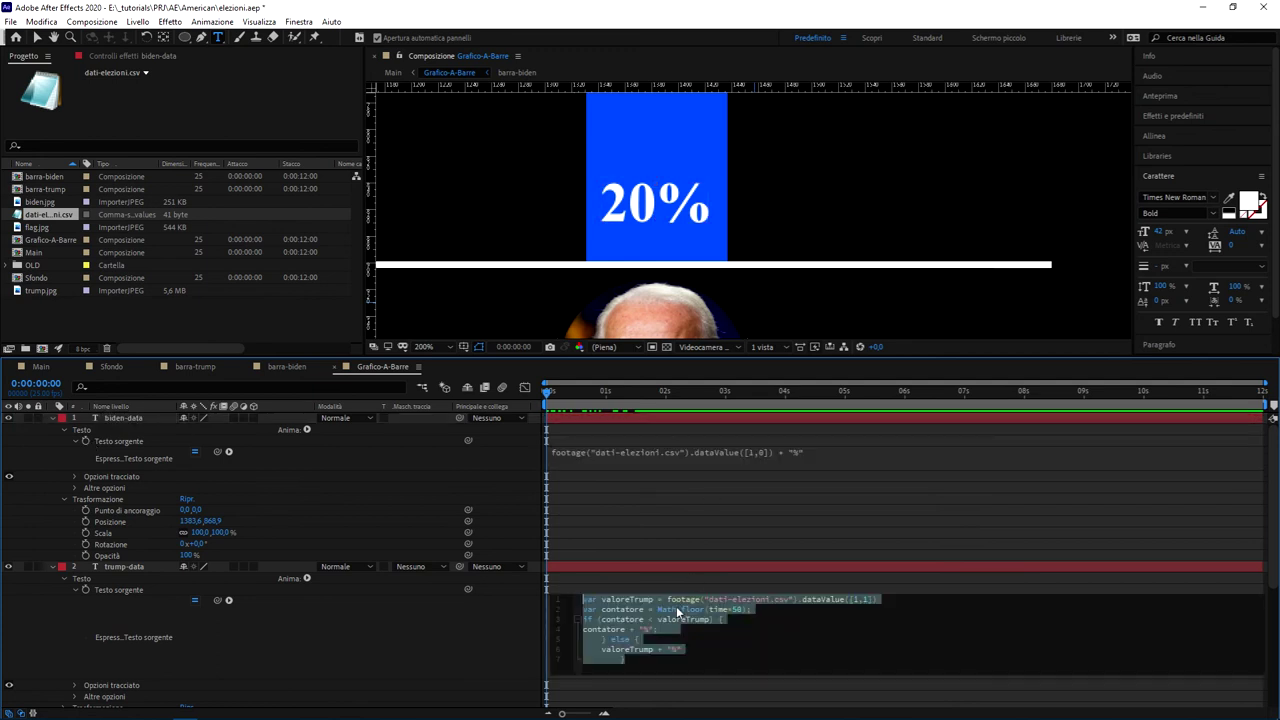
key(ctrl+c)
click(688, 455)
key(ctrl+v)
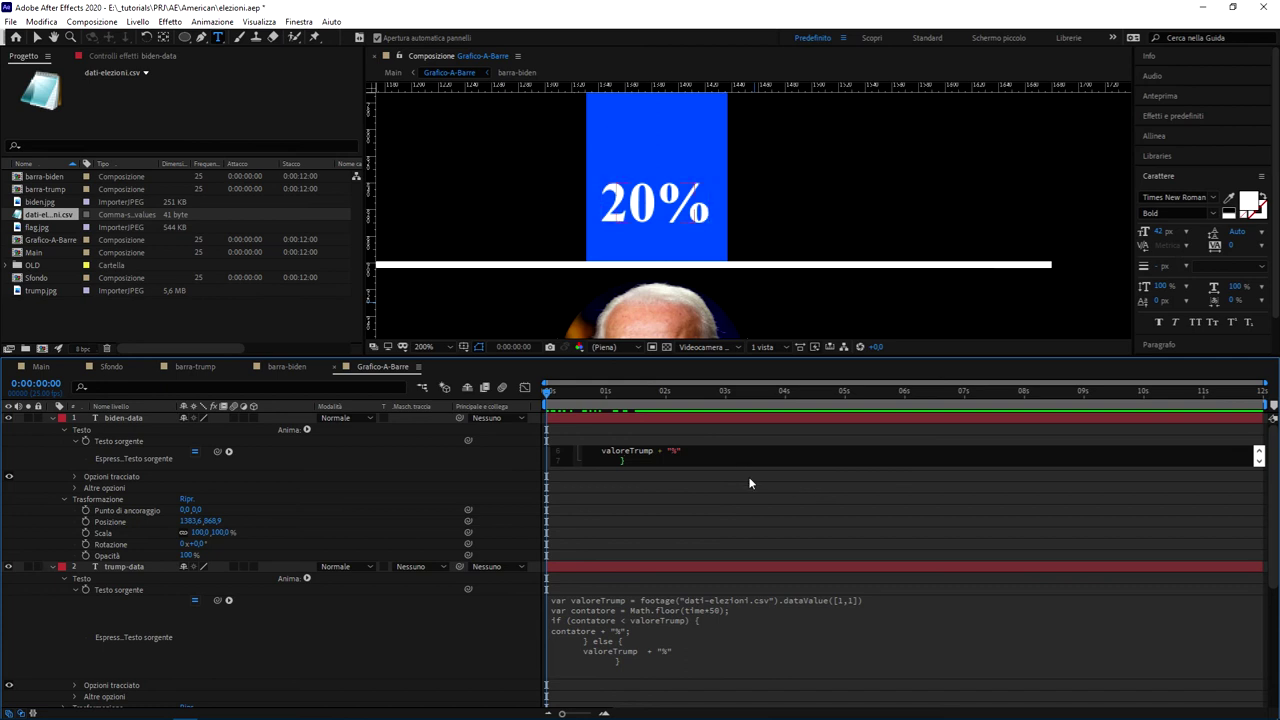
click(749, 484)
Change the biden-data data path from [1,1] to [1,0] and commit it
click(724, 458)
click(675, 479)
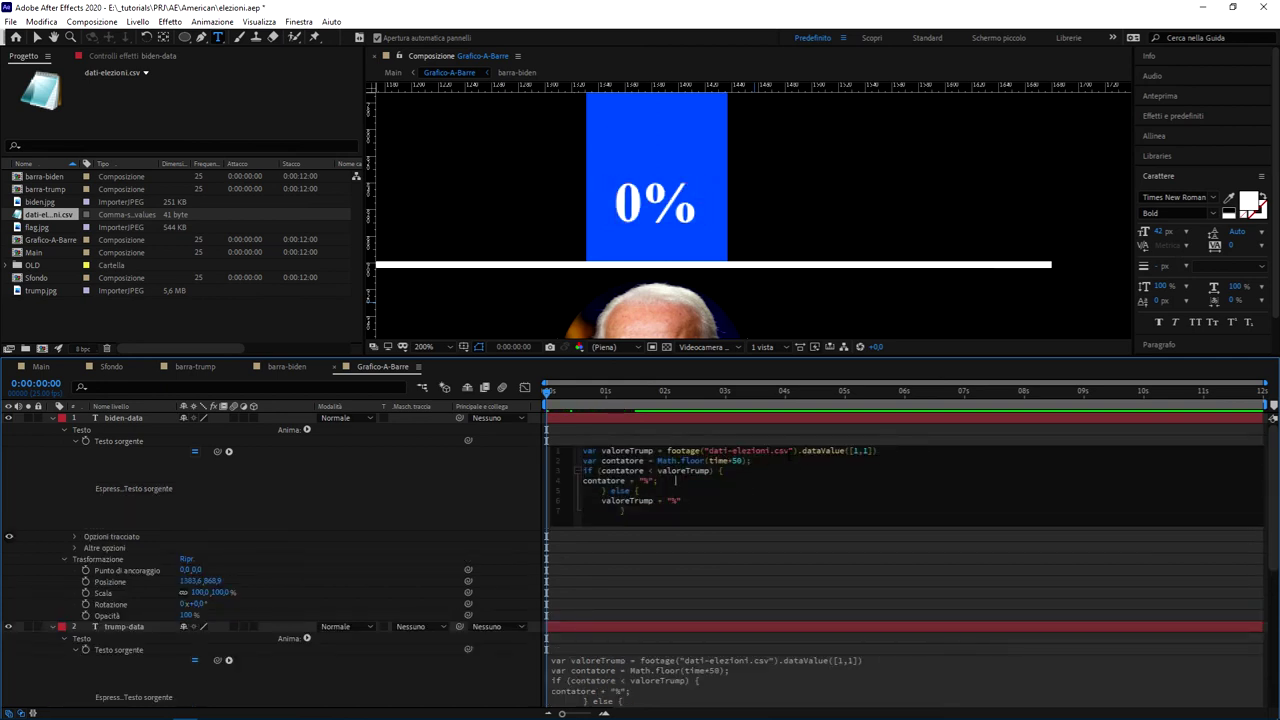
click(884, 450)
key(BackSpace)
text(0)
click(870, 556)
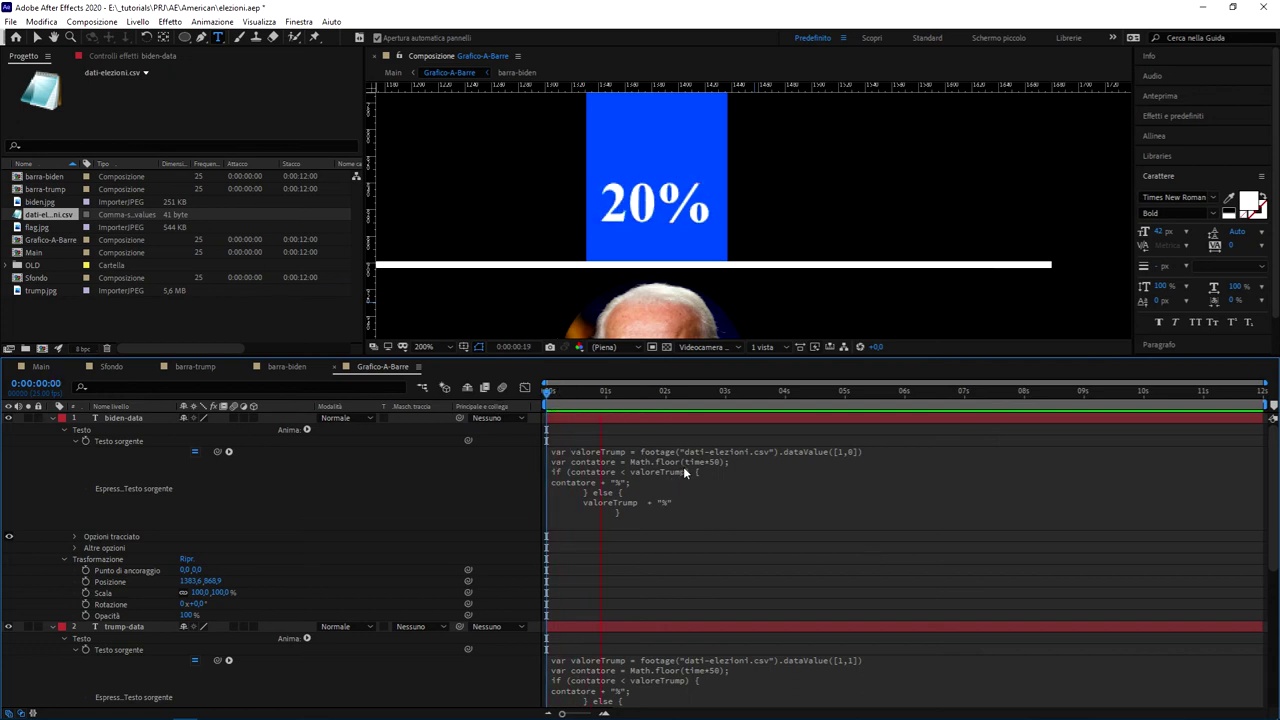
Fit the chart in the viewer and preview both labels counting up to 75% and 20%
click(424, 347)
click(447, 375)
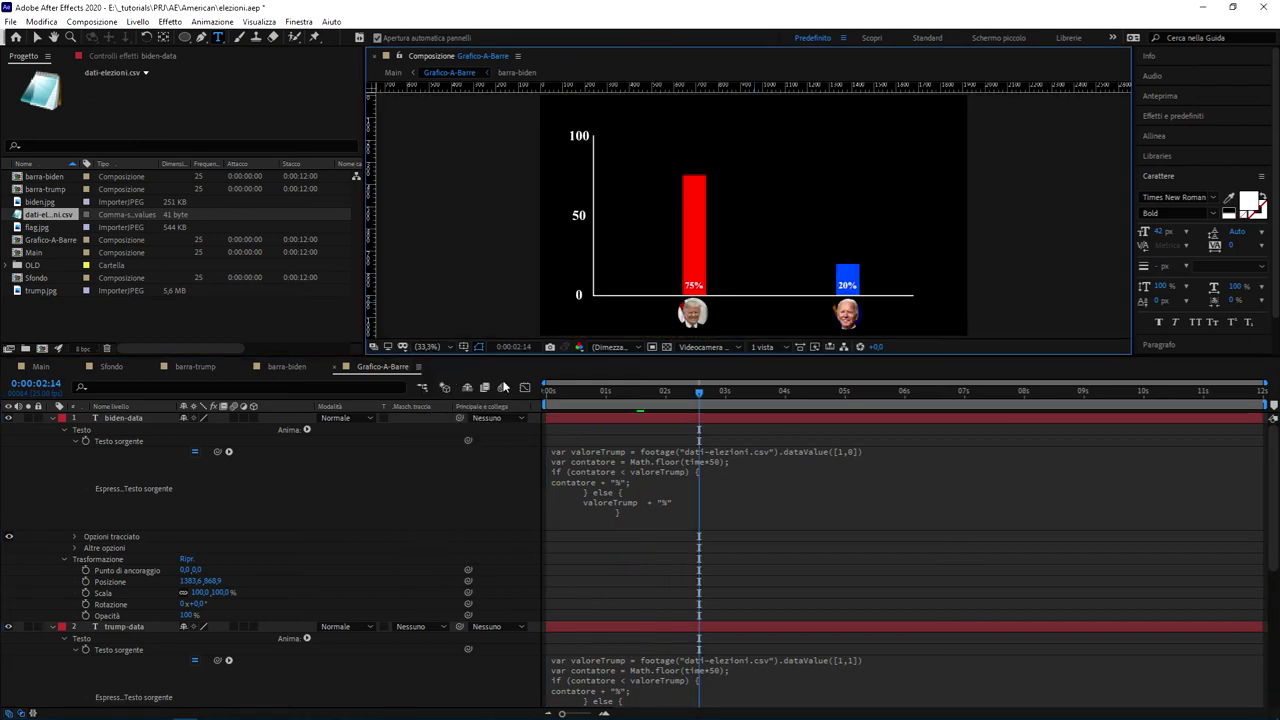
drag(698, 391, 546, 391)
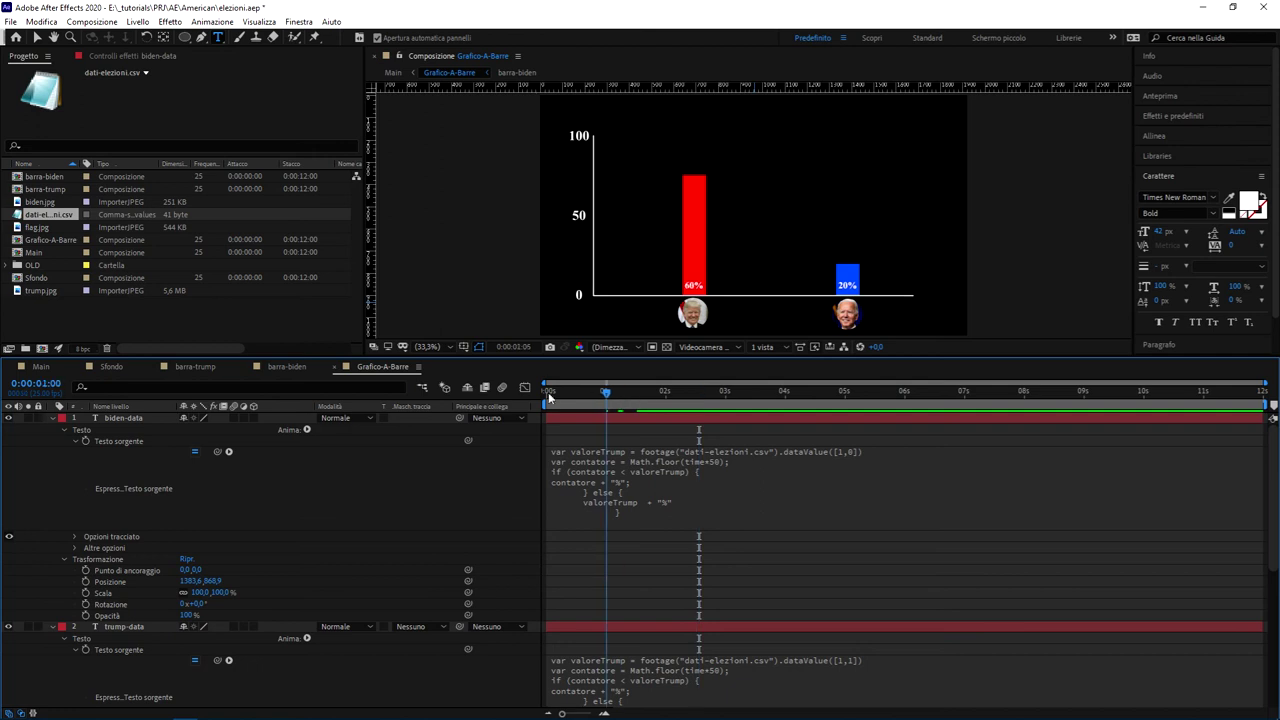
scroll(754, 246, up, 3)
drag(812, 296, 694, 250)
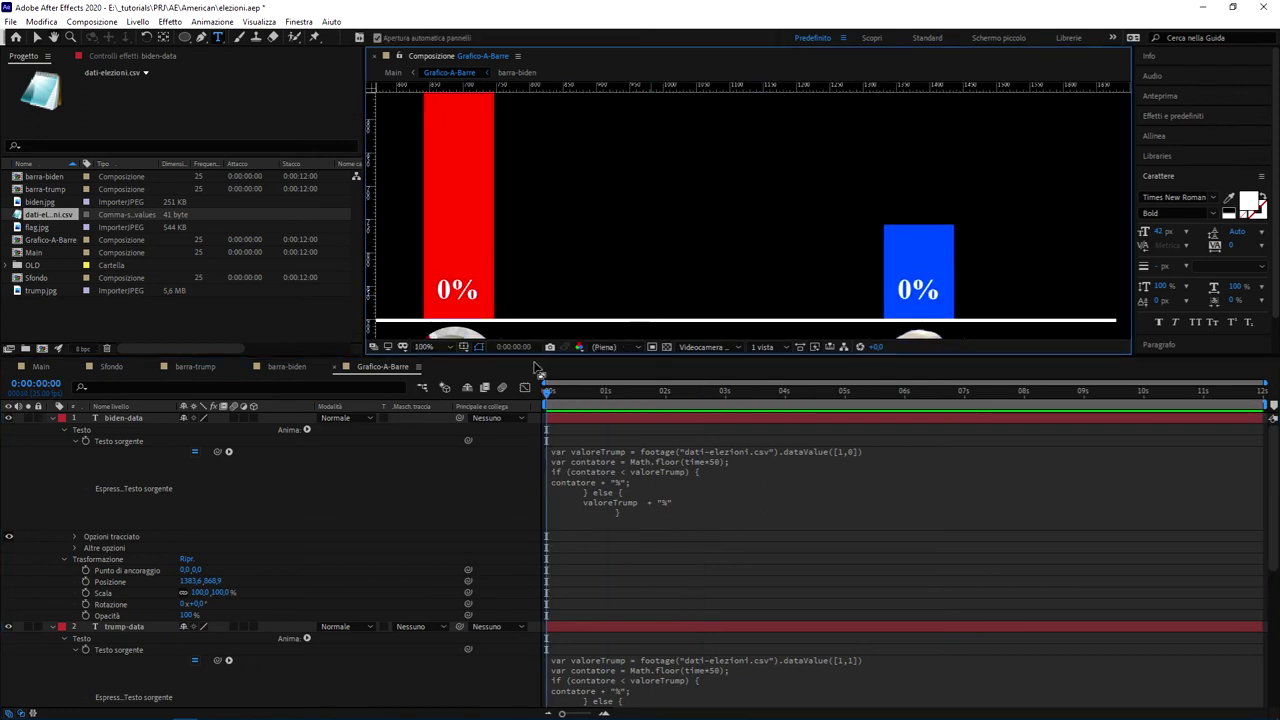
key(space)
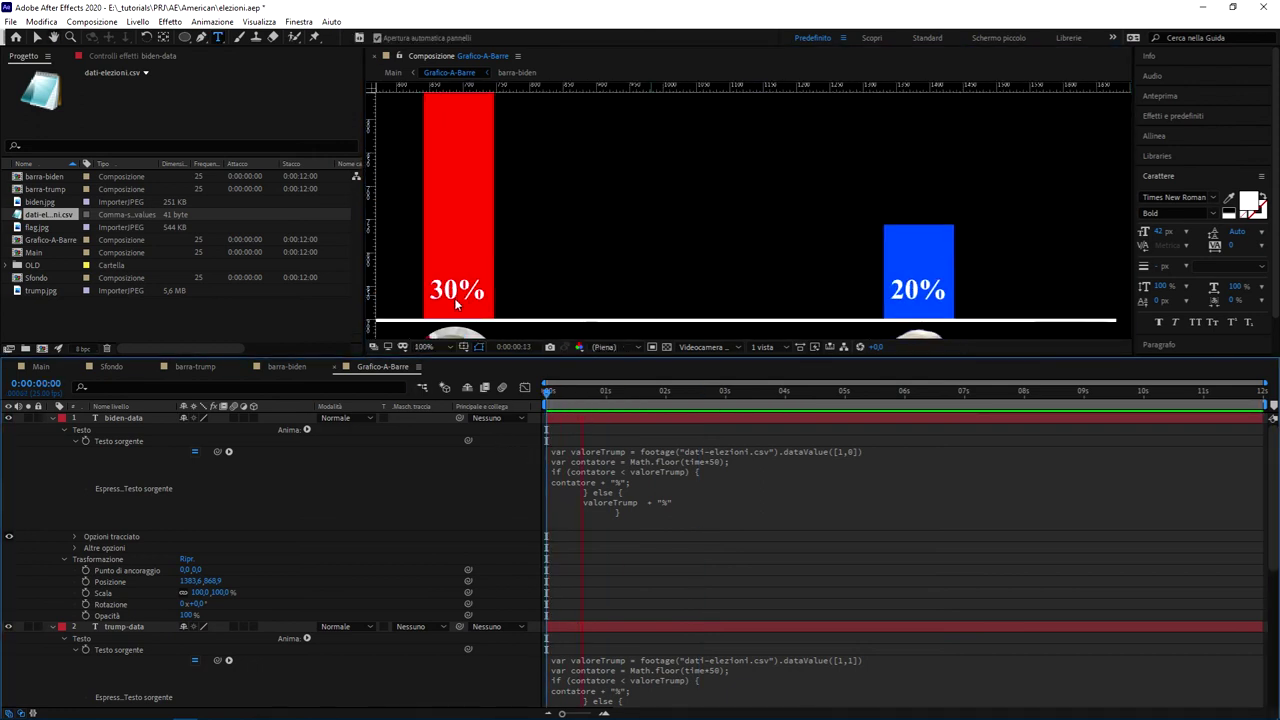
key(space)
Switch to dati-elezioni.csv in Notepad and delete Biden's value of 20
key(alt+Tab)
key(Up)
key(Up)
key(Down)
key(BackSpace)
key(BackSpace)
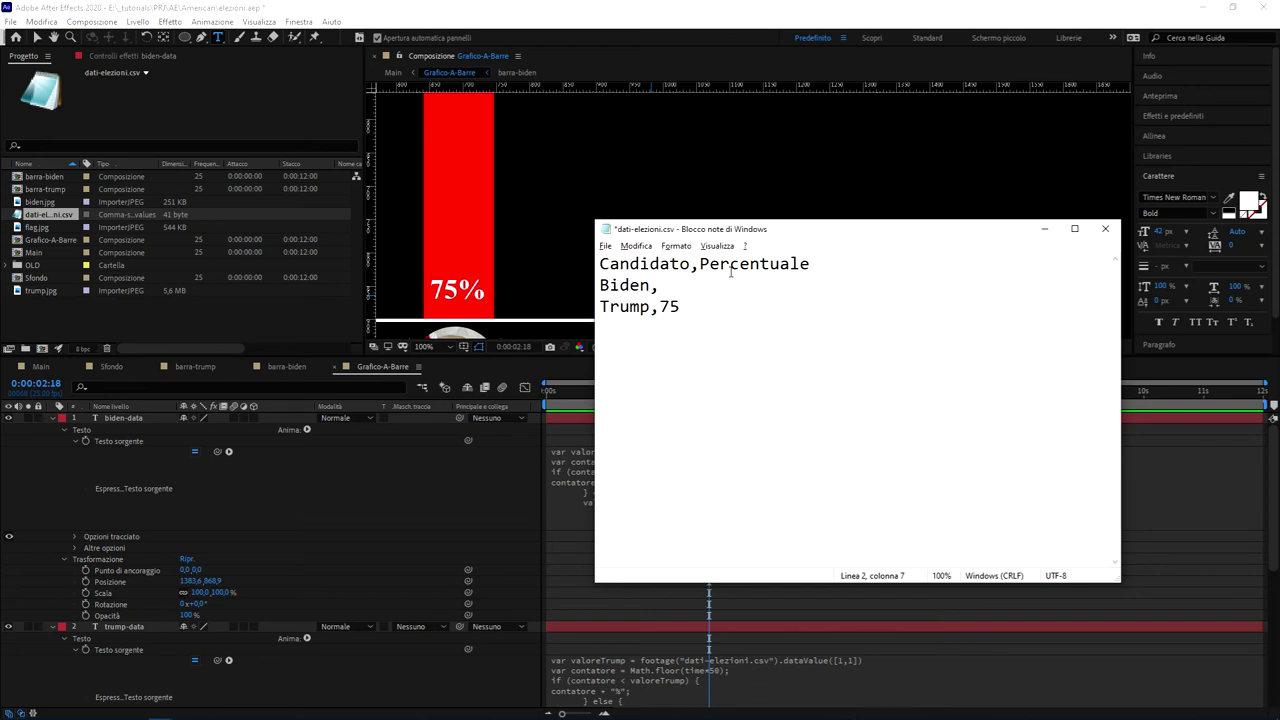
Enter test values Biden 120 and Trump 90 in the CSV, save, and preview them in After Effects
text(748)
key(BackSpace)
key(BackSpace)
key(BackSpace)
text(120)
key(Down)
key(BackSpace)
key(BackSpace)
text(90)
key(ctrl+s)
key(alt+Tab)
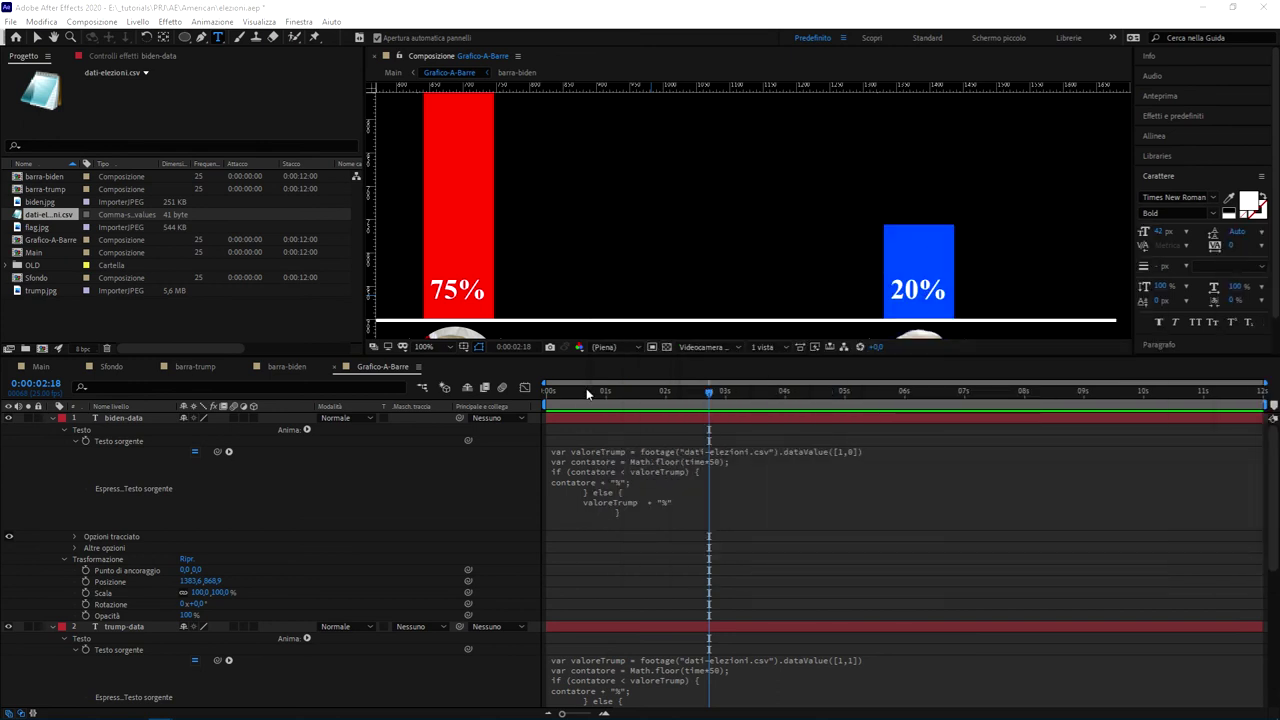
drag(588, 394, 549, 394)
key(space)
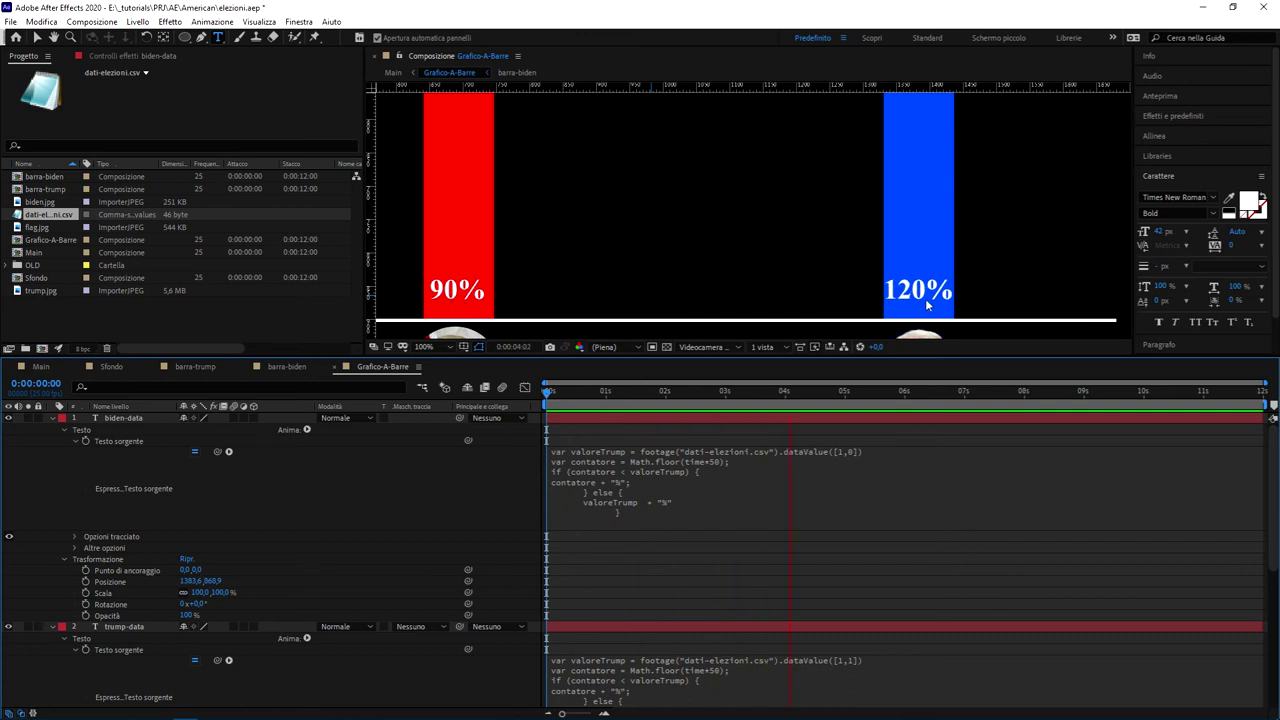
key(space)
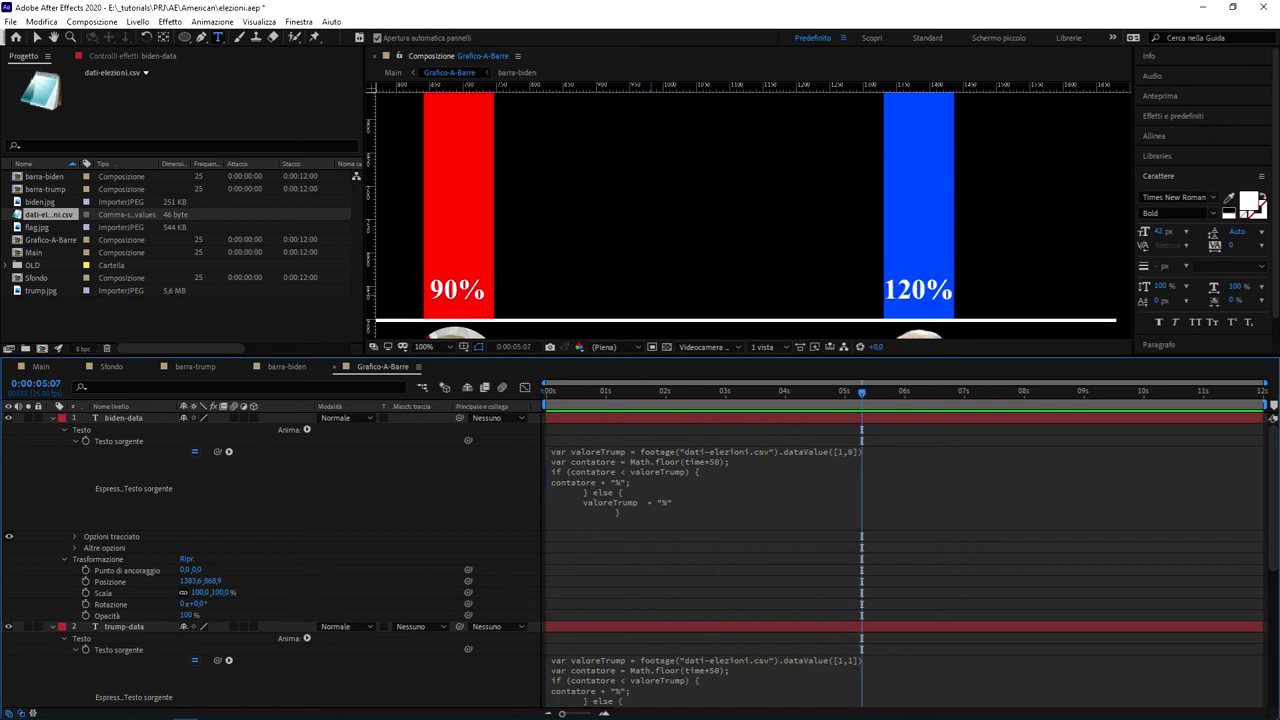
Change the CSV values to Biden 54 and Trump 46 and save the file
key(ctrl+e)
click(837, 240)
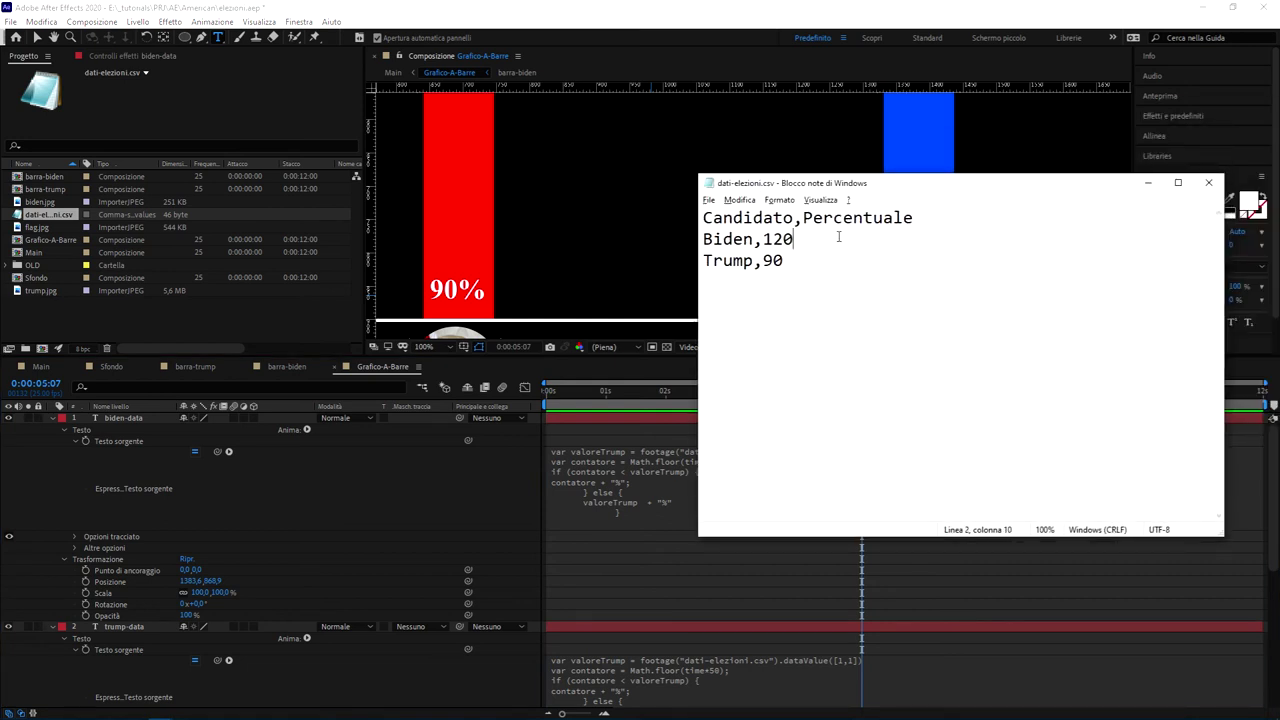
key(BackSpace)
key(BackSpace)
key(BackSpace)
text(45)
key(Down)
key(BackSpace)
key(BackSpace)
text(55)
key(BackSpace)
key(BackSpace)
text(45)
key(BackSpace)
text(6)
click(842, 238)
key(BackSpace)
key(BackSpace)
text(54)
key(ctrl+s)
Re-commit the biden-data expression in After Effects so the labels refresh
click(912, 170)
click(712, 516)
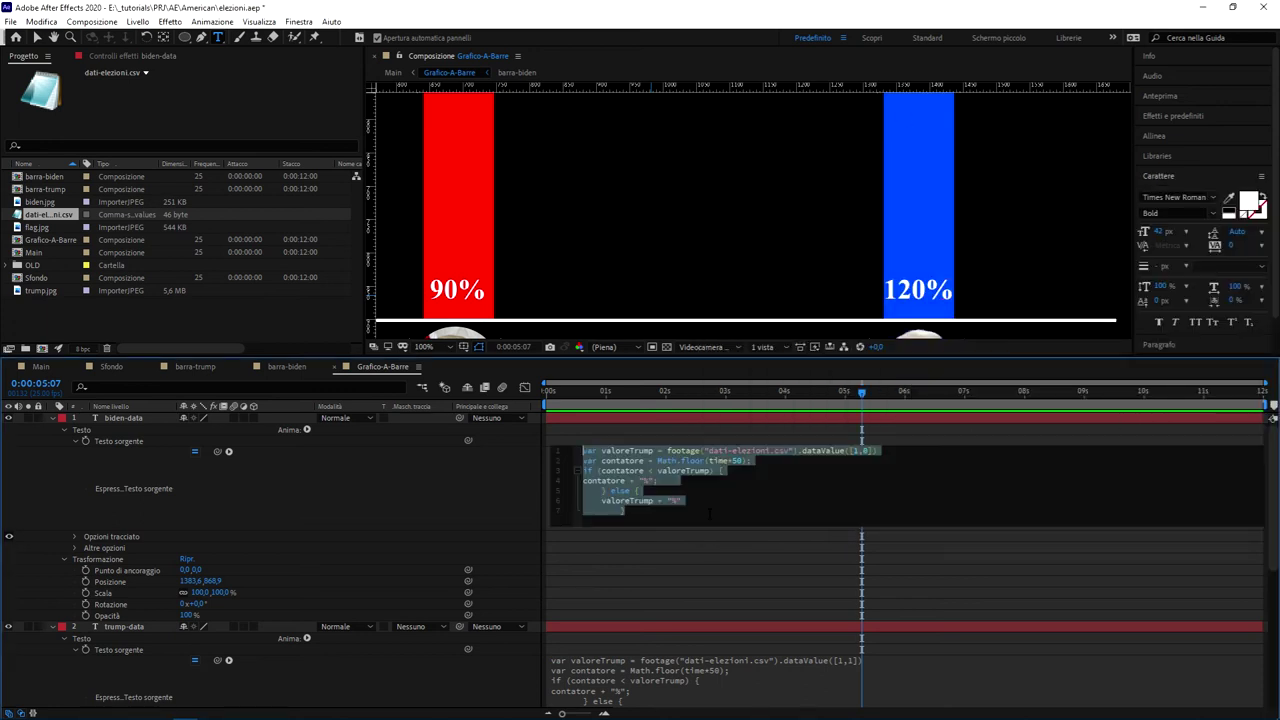
click(498, 490)
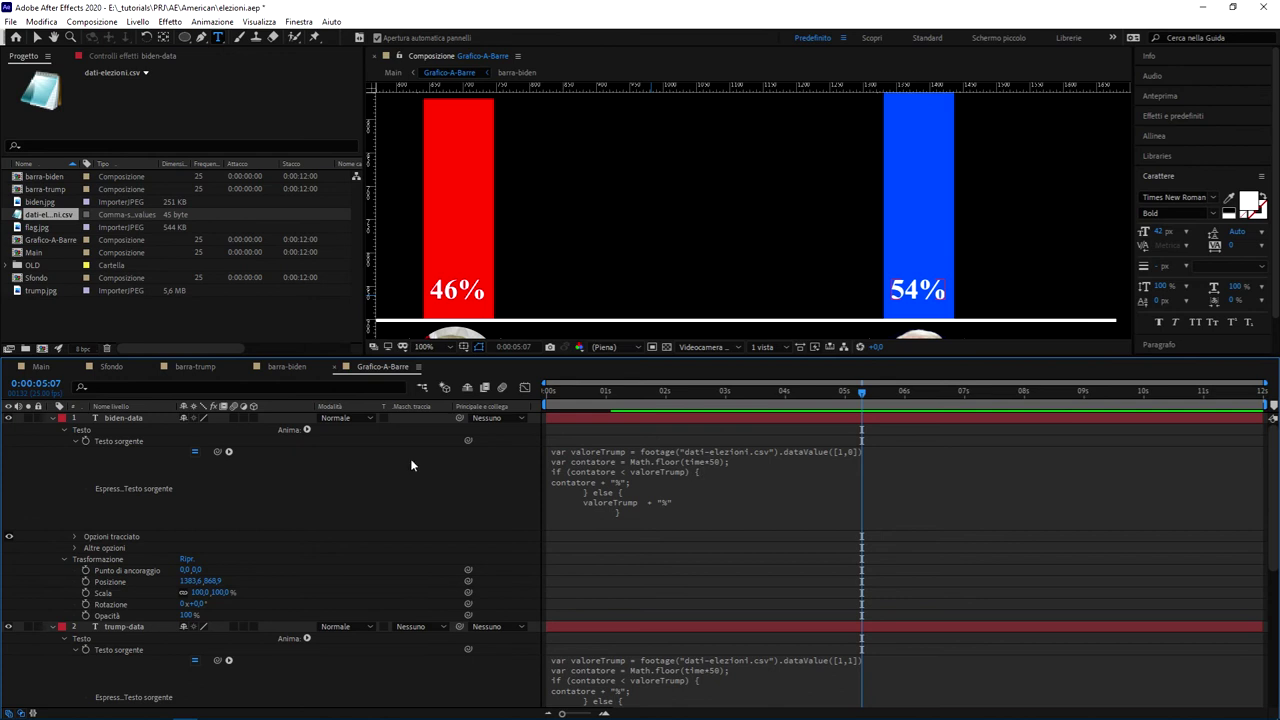
Reveal barra-trump's Linear Wipe completion expression, 100 - dataValue([1,1]) from dati-elezioni.csv
scroll(777, 289, down, 2)
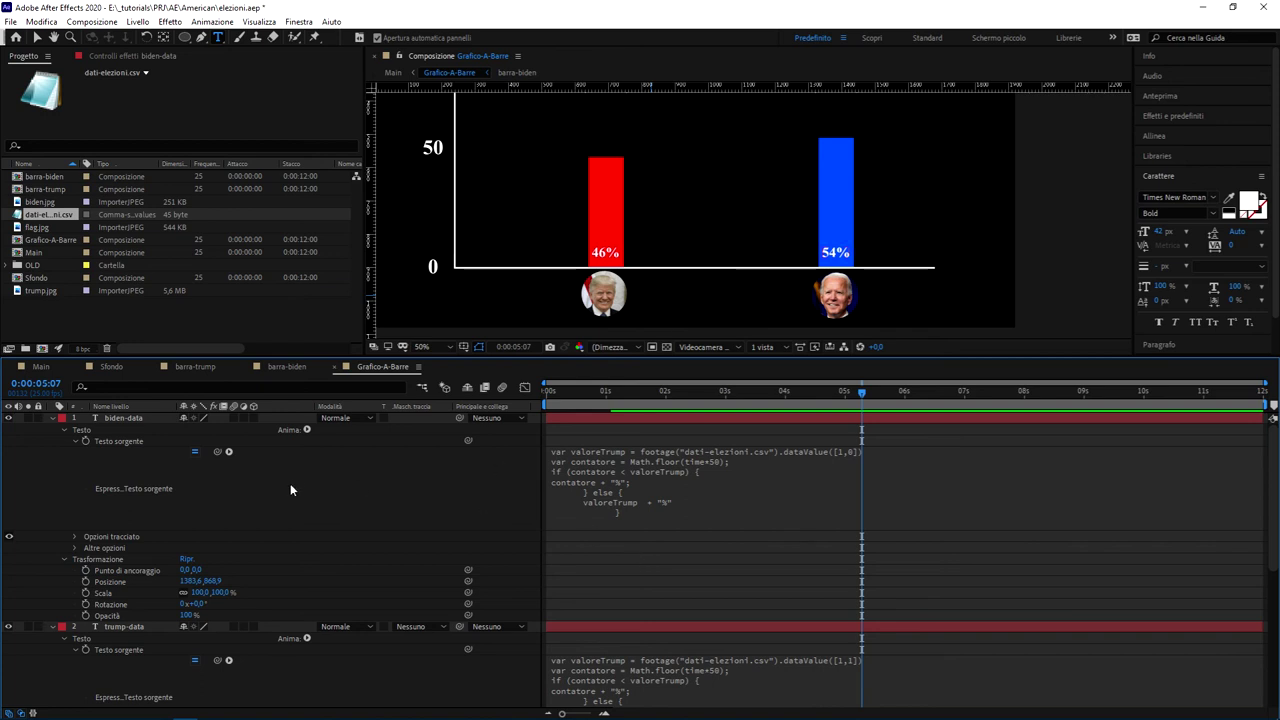
scroll(172, 557, down, 5)
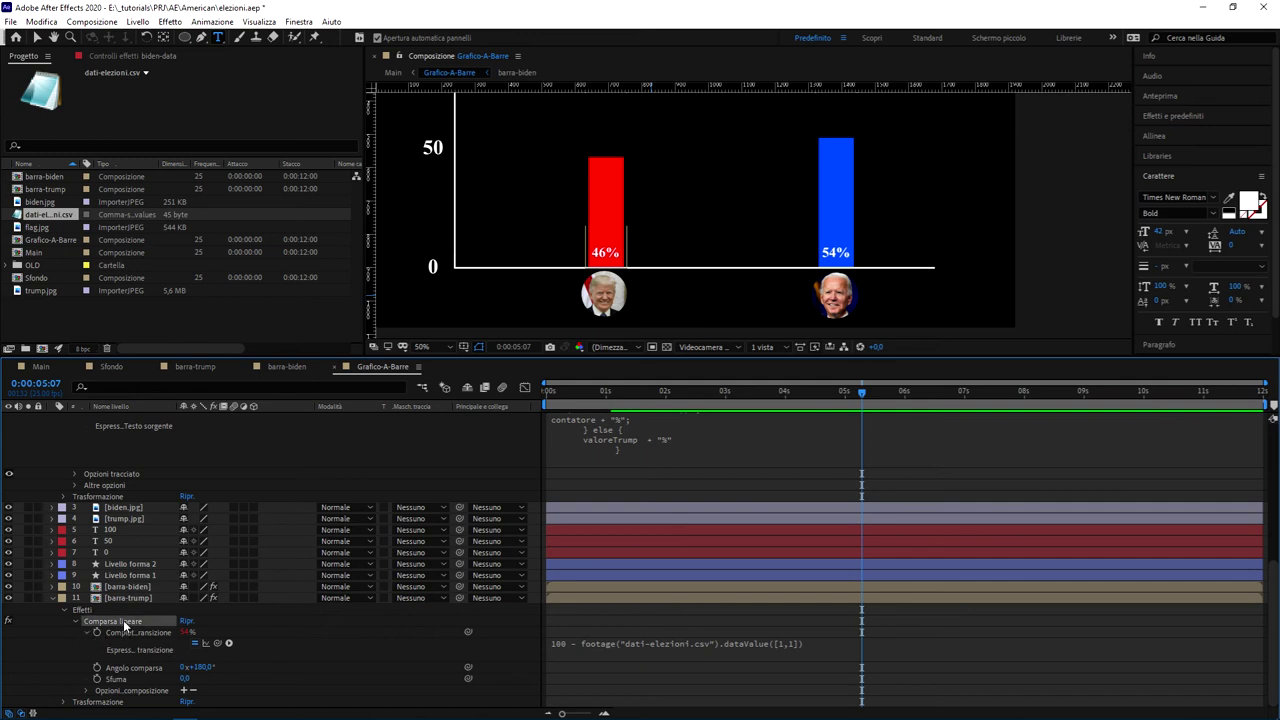
click(127, 621)
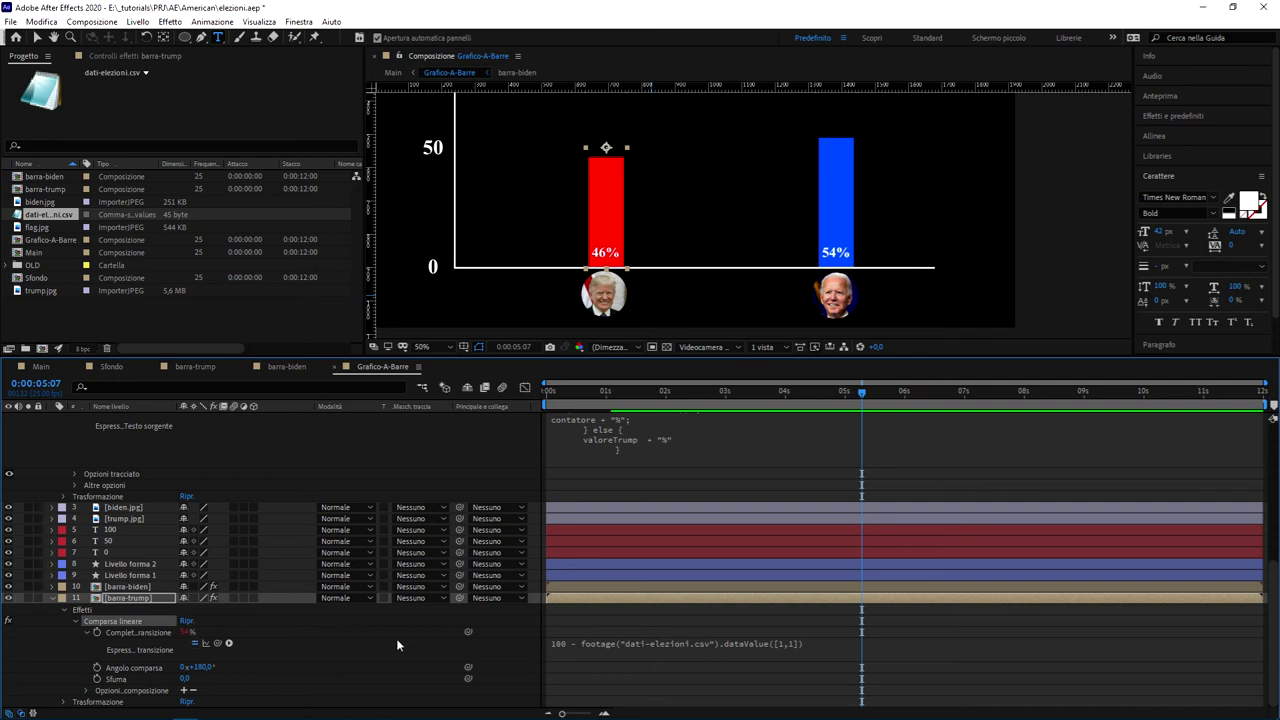
click(710, 651)
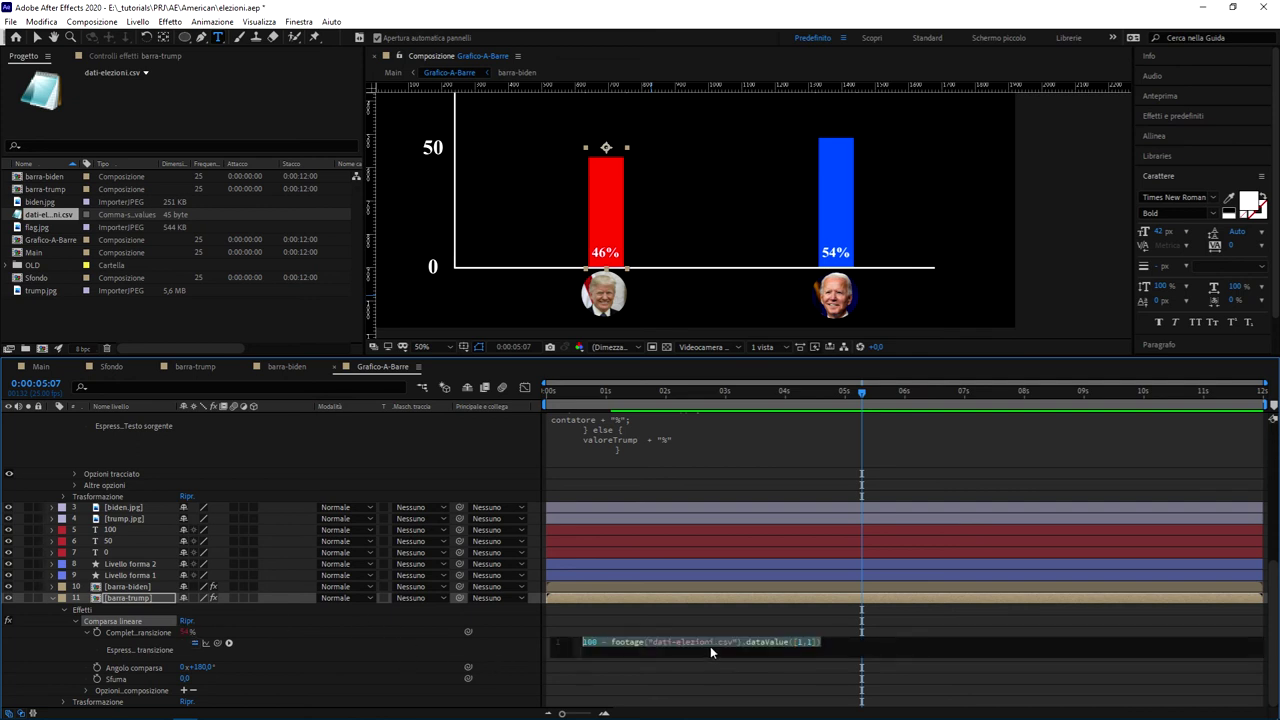
click(764, 641)
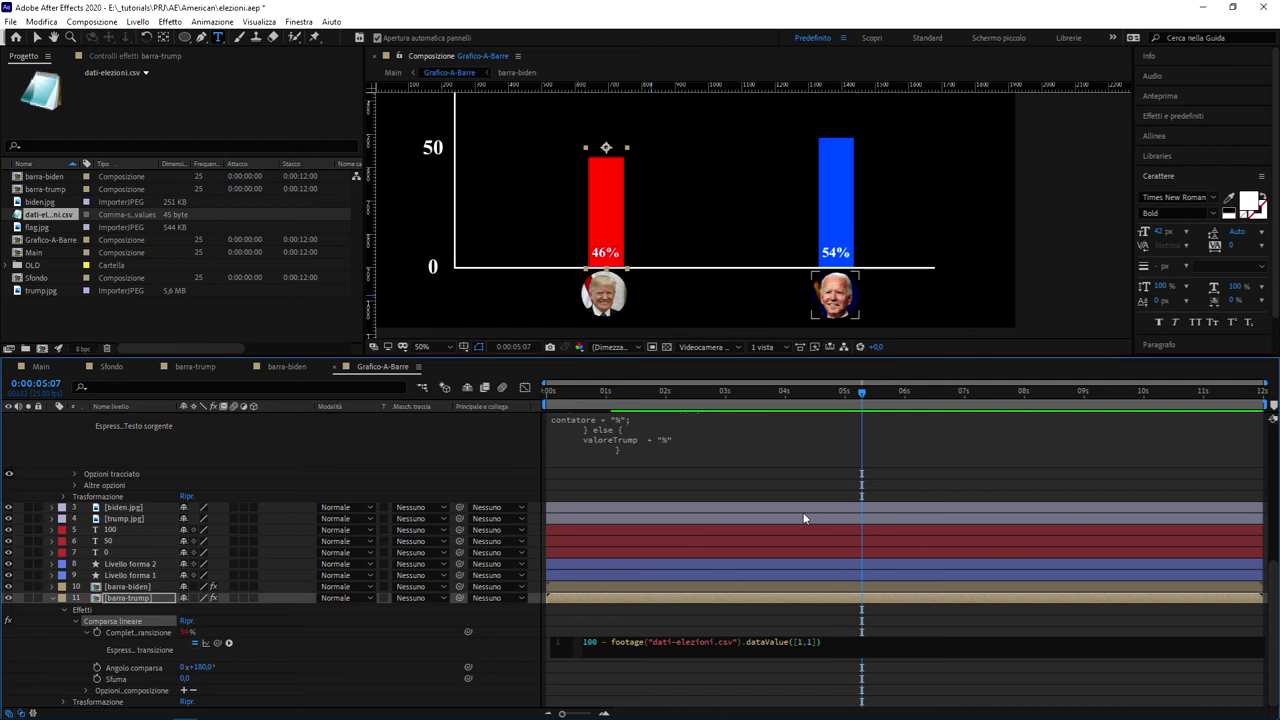
scroll(607, 487, up, 3)
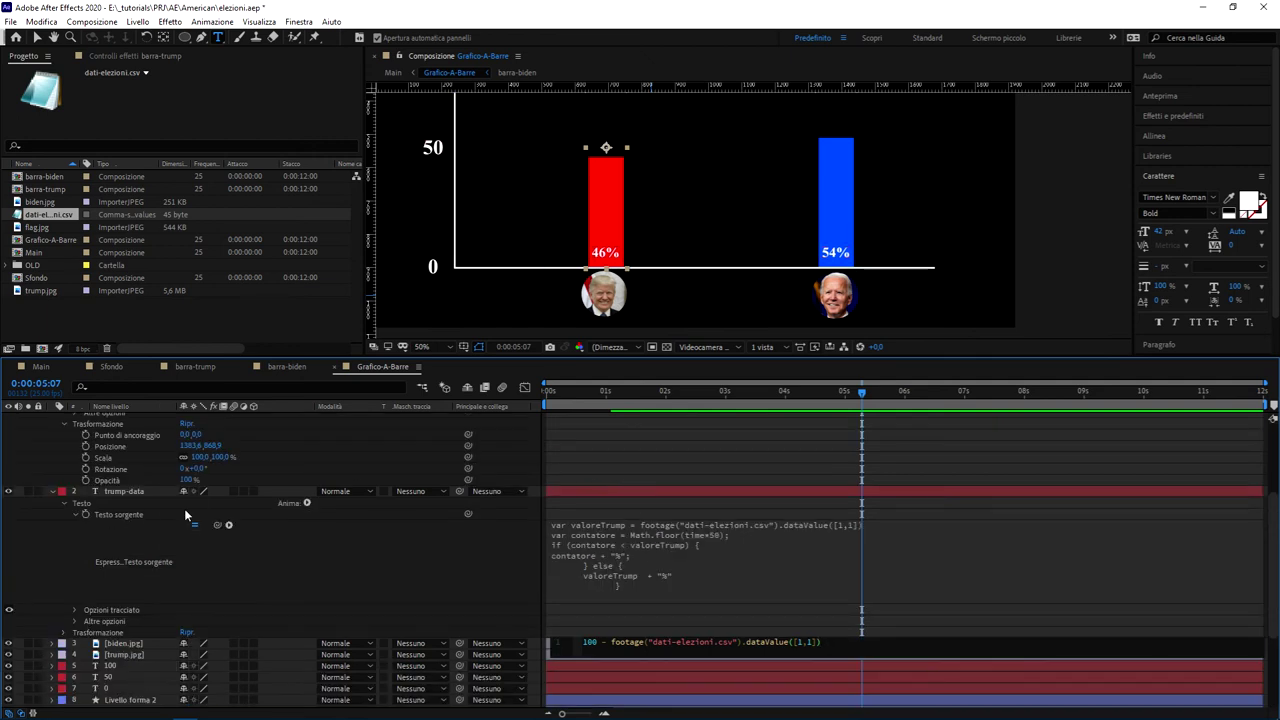
Collapse the text layers and paste the valoreTrump/contatore script into barra-trump's completion expression
click(634, 548)
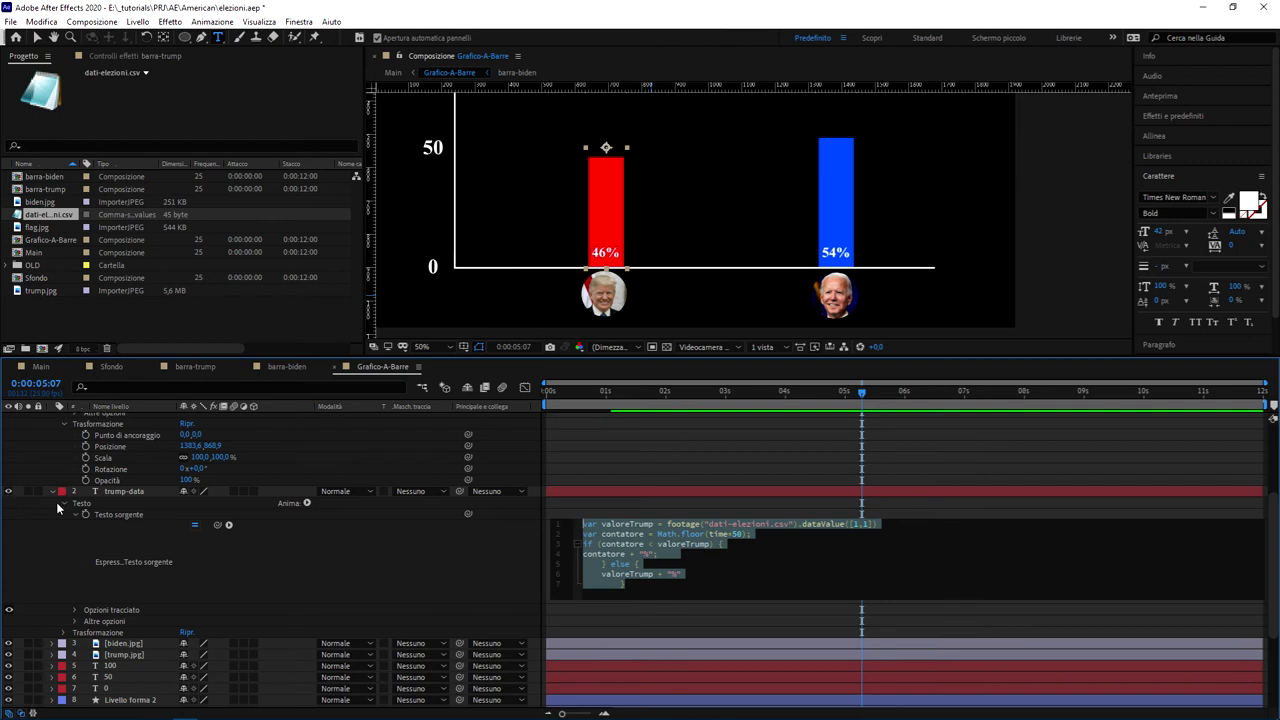
click(52, 492)
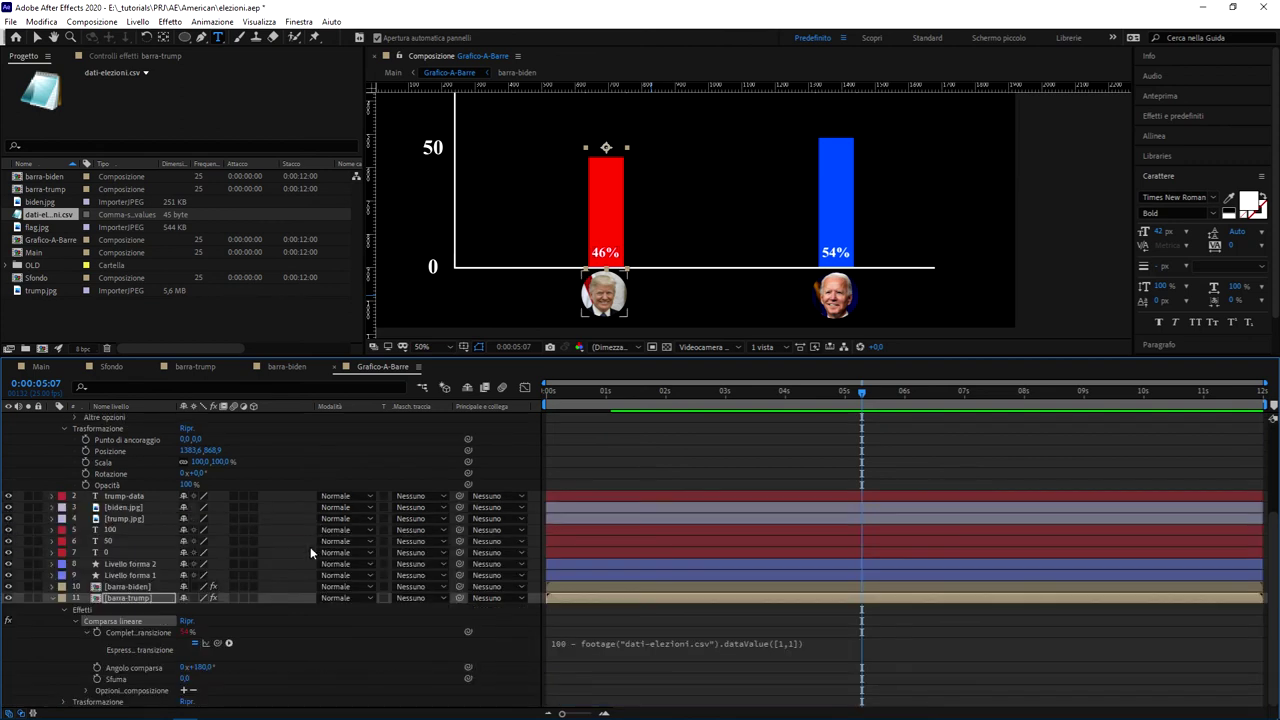
click(559, 652)
click(590, 644)
double_click(590, 642)
scroll(698, 555, up, 3)
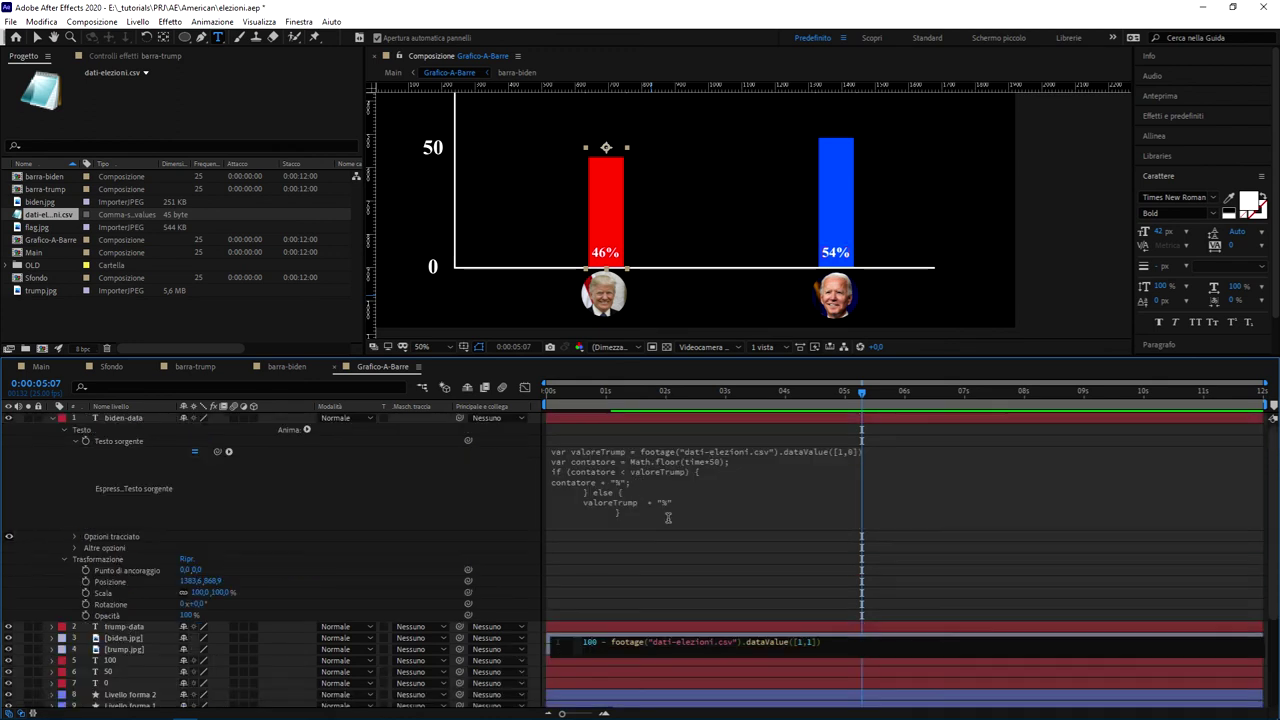
click(52, 418)
click(738, 578)
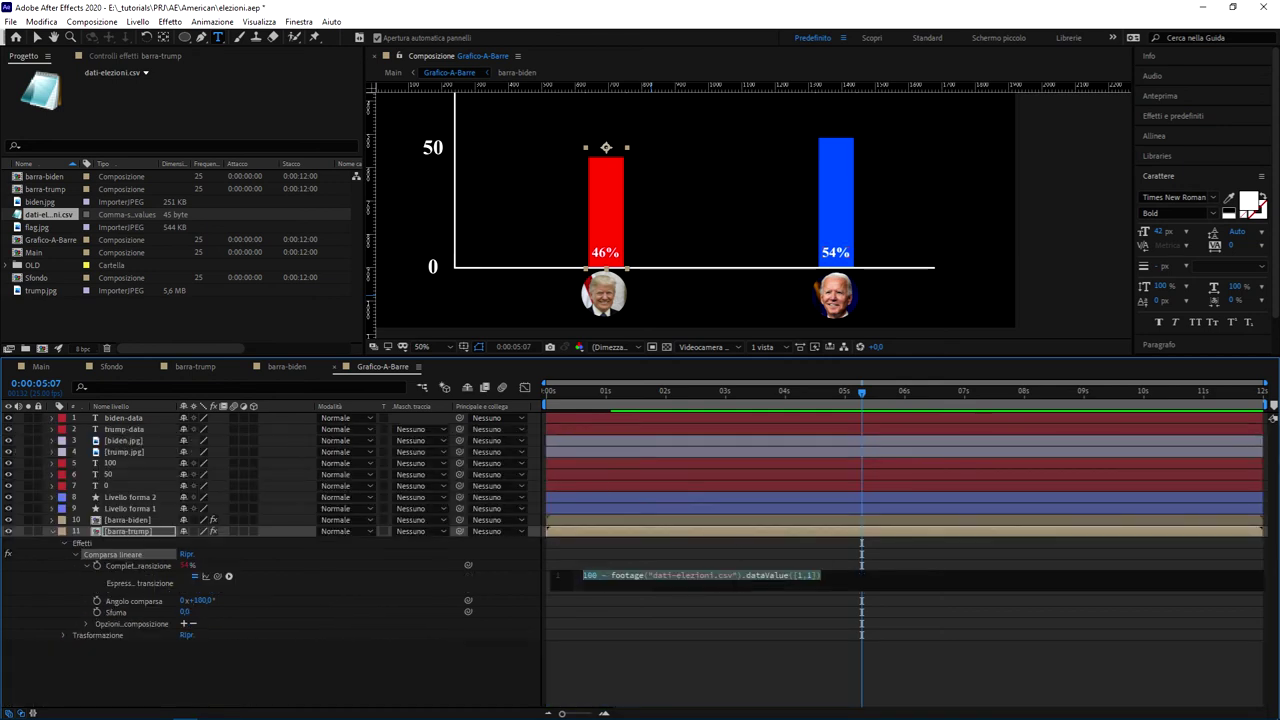
key(ctrl+v)
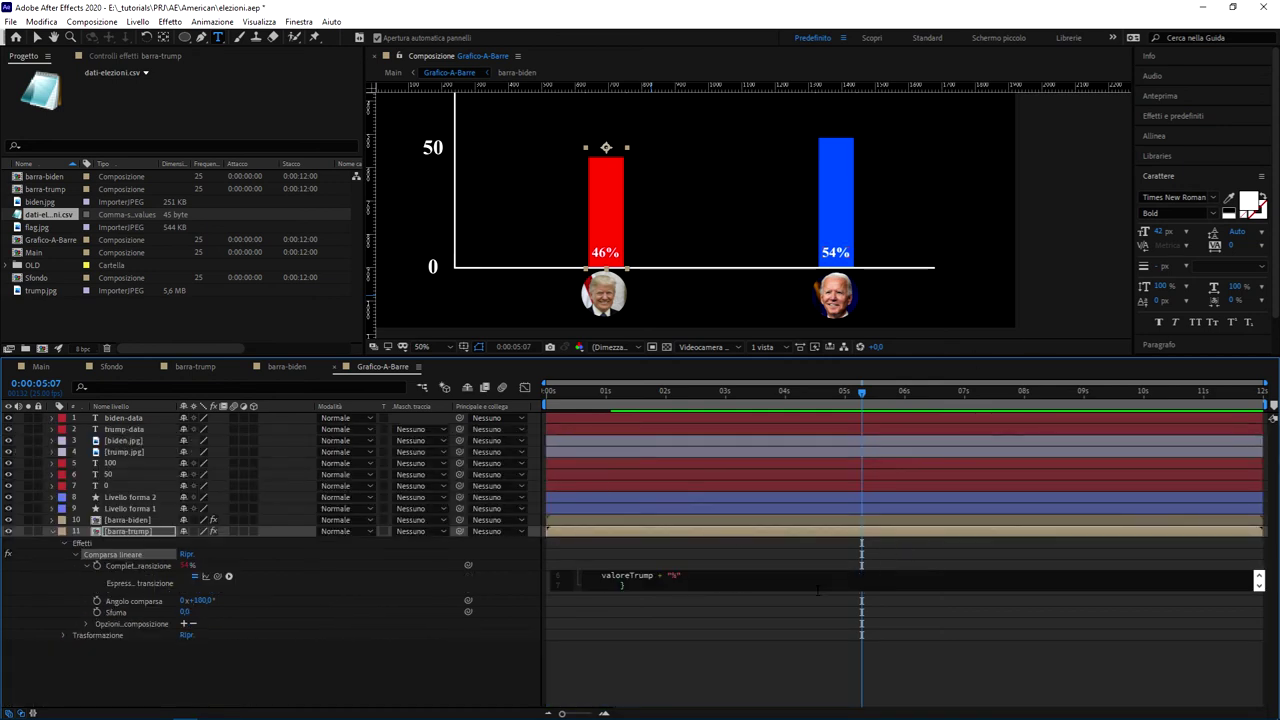
click(776, 617)
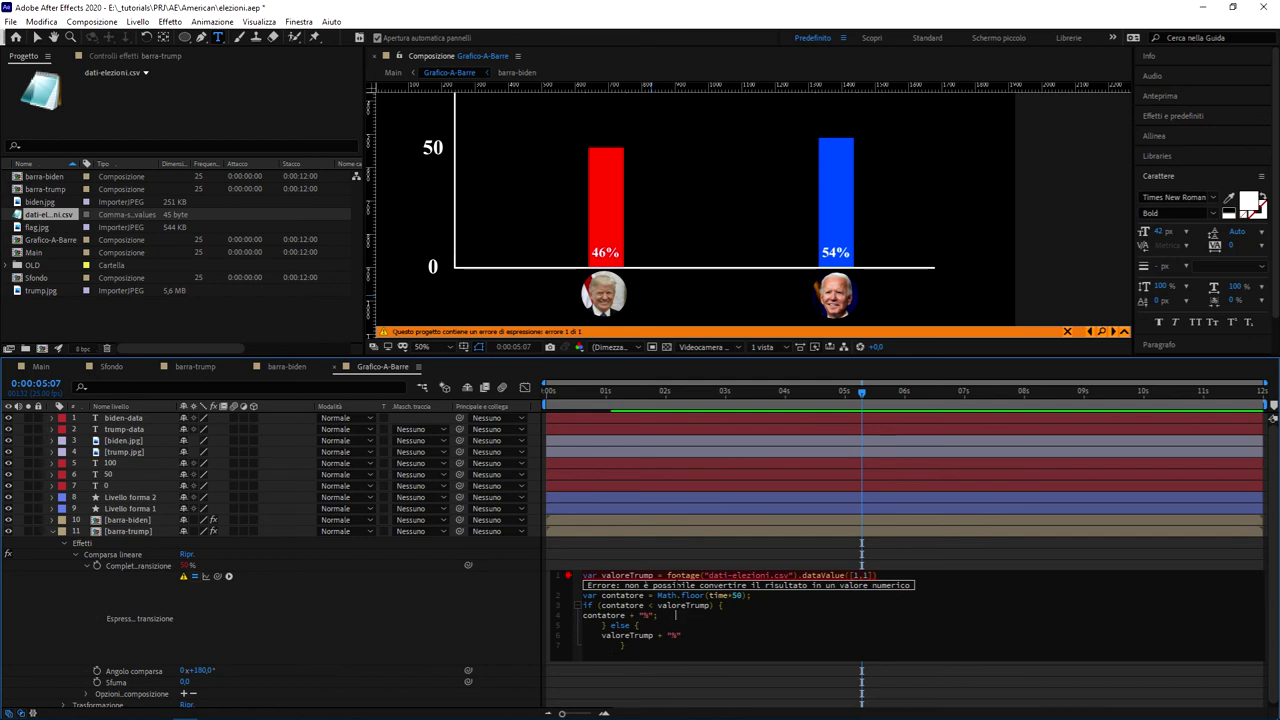
click(641, 595)
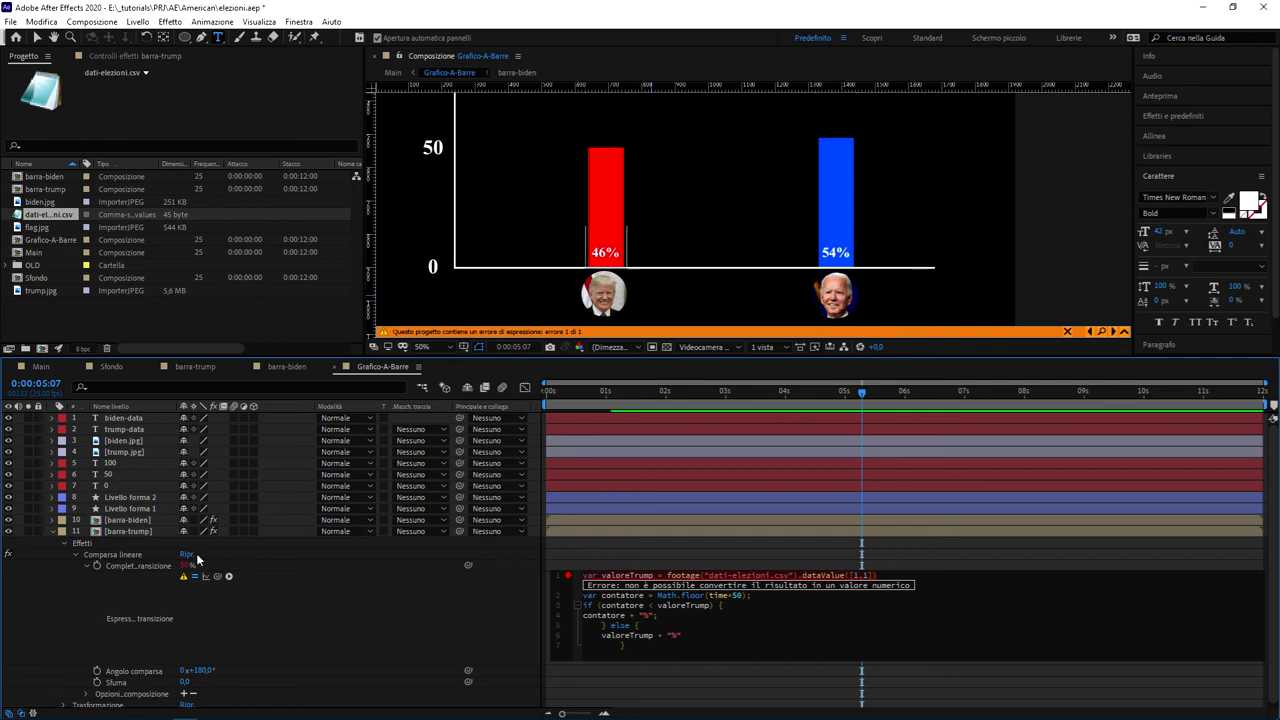
click(183, 584)
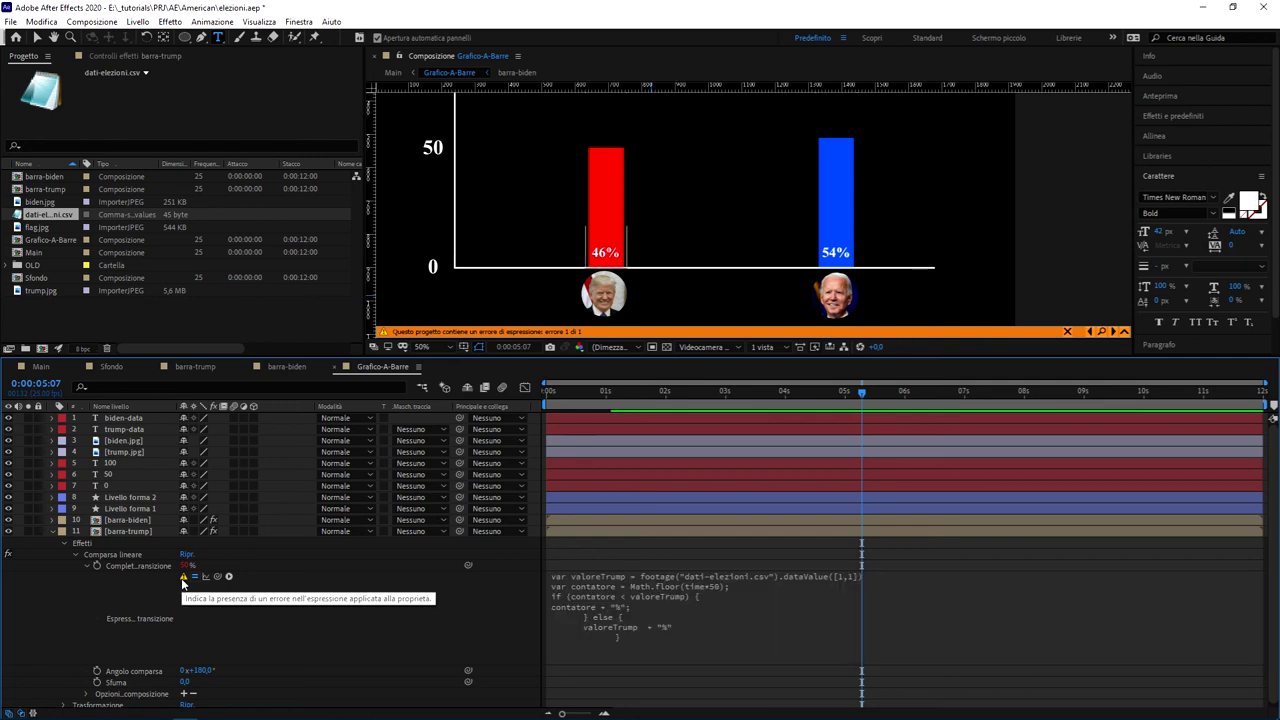
click(183, 580)
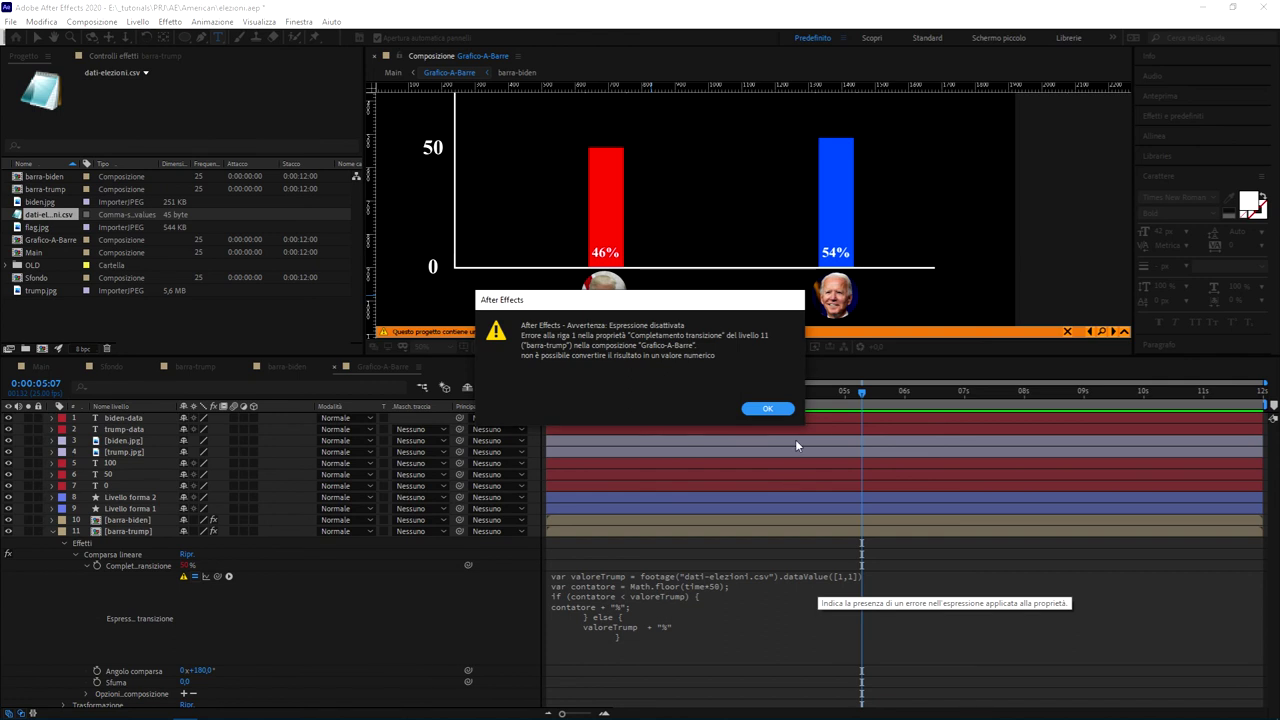
click(768, 409)
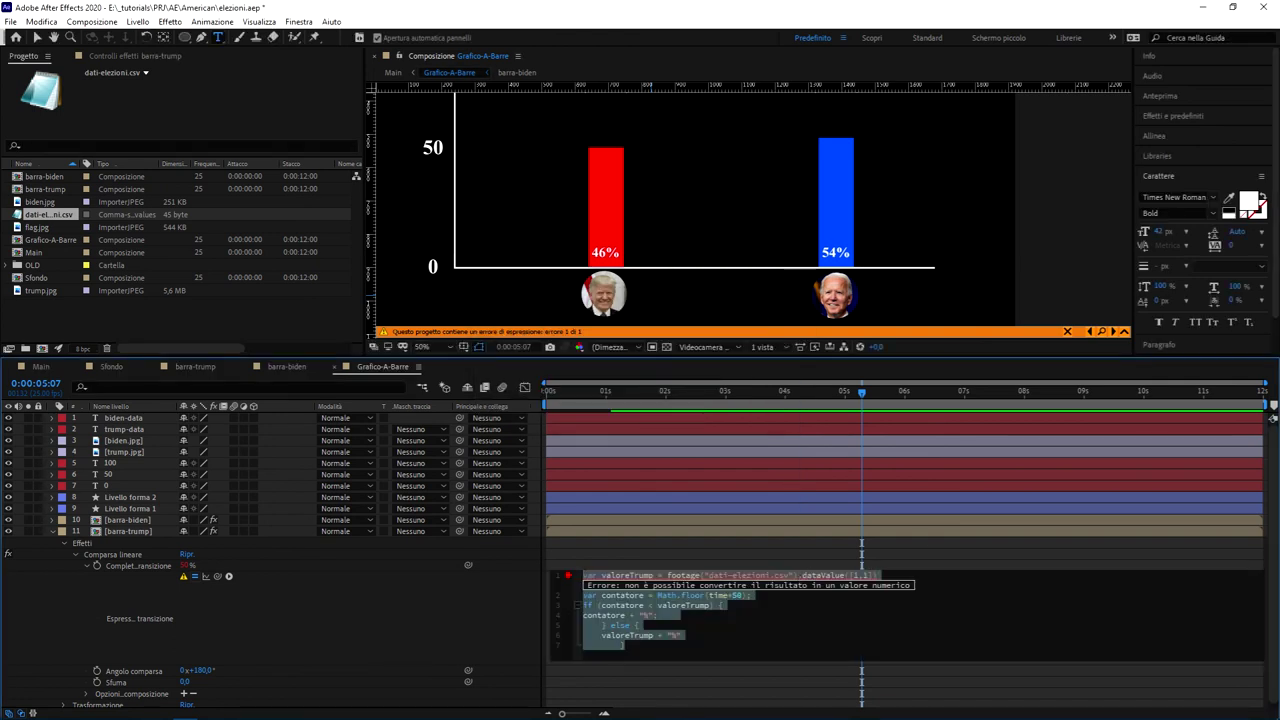
key(alt+Tab)
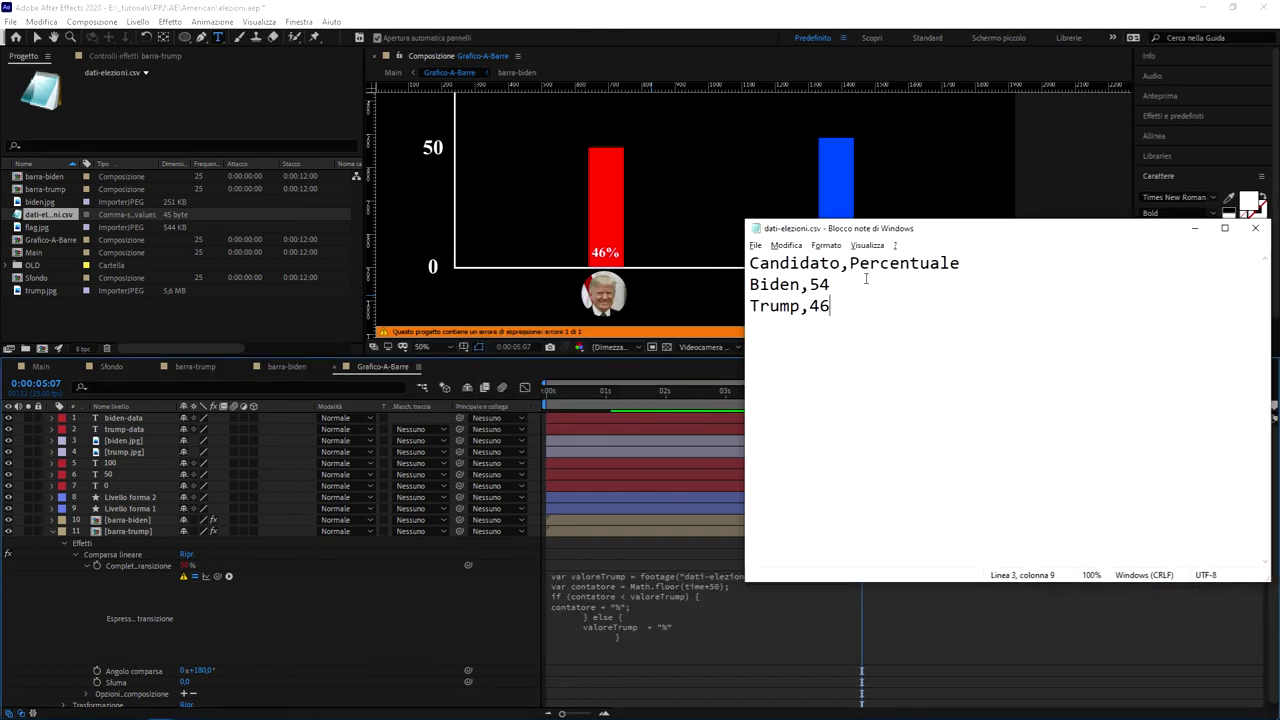
key(Up)
key(Down)
key(Down)
key(Up)
key(alt+Tab)
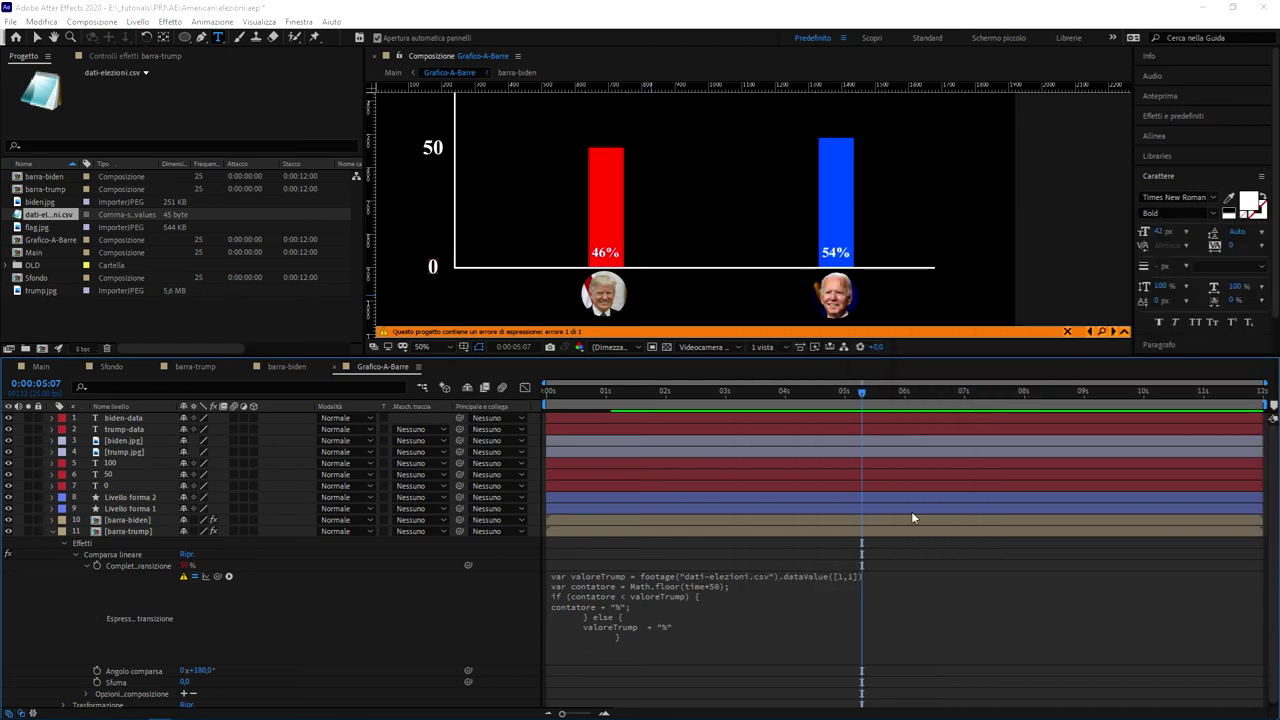
Delete the + '%' strings after contatore and valoreTrump in the Trump bar's wipe expression and commit
click(801, 577)
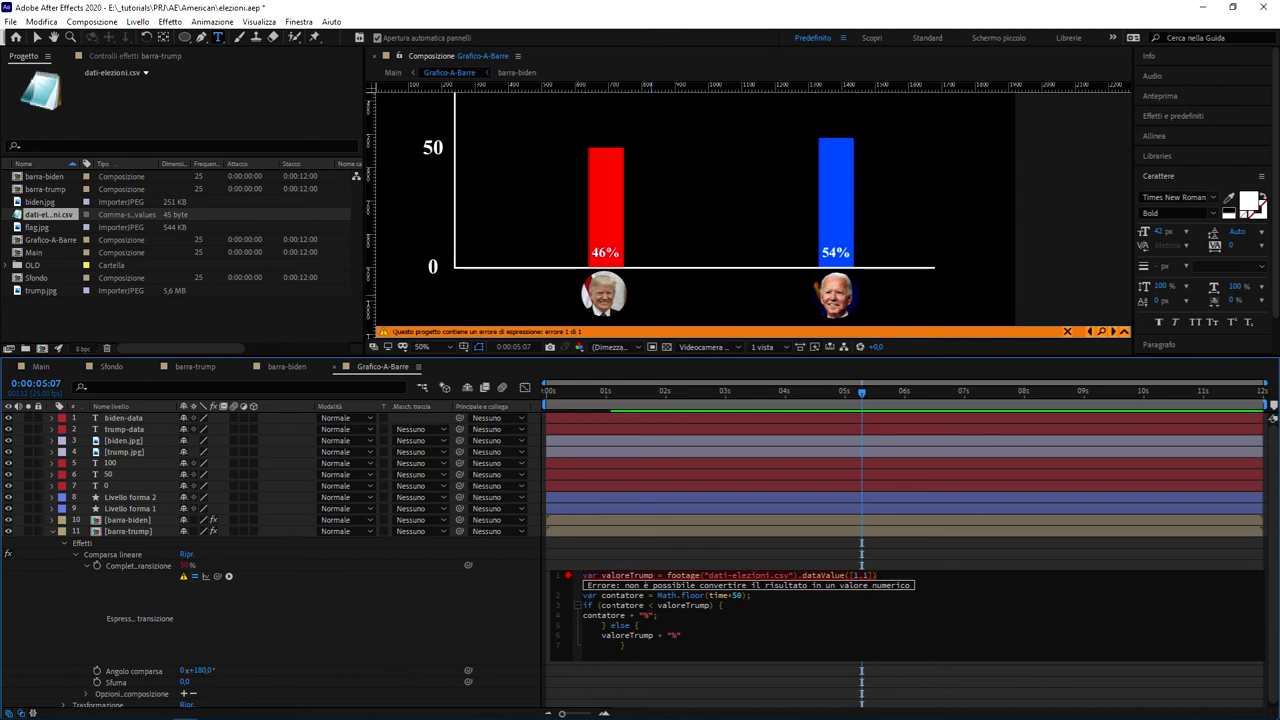
text(%)
key(BackSpace)
key(BackSpace)
key(BackSpace)
key(BackSpace)
key(BackSpace)
key(BackSpace)
key(BackSpace)
key(BackSpace)
key(BackSpace)
key(BackSpace)
key(BackSpace)
click(486, 578)
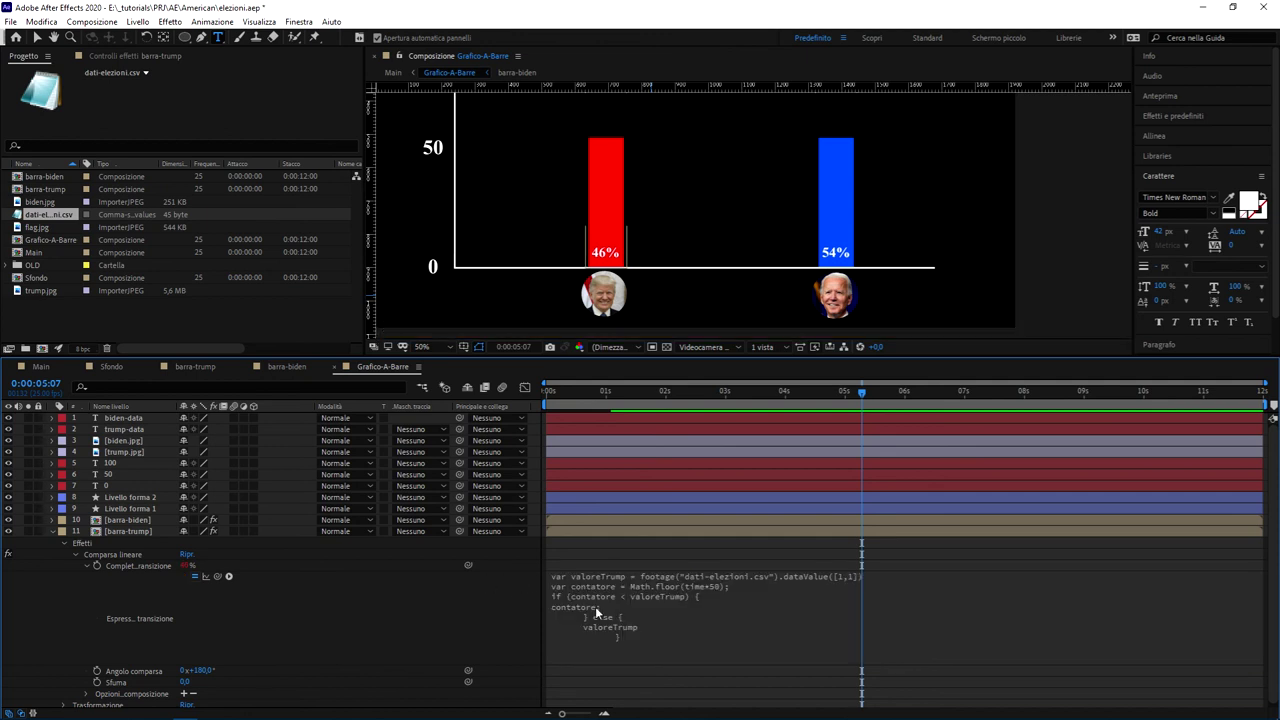
Prefix both branch lines with '100 - ' so they read 100 - contatore and 100 - valoreTrump
click(629, 620)
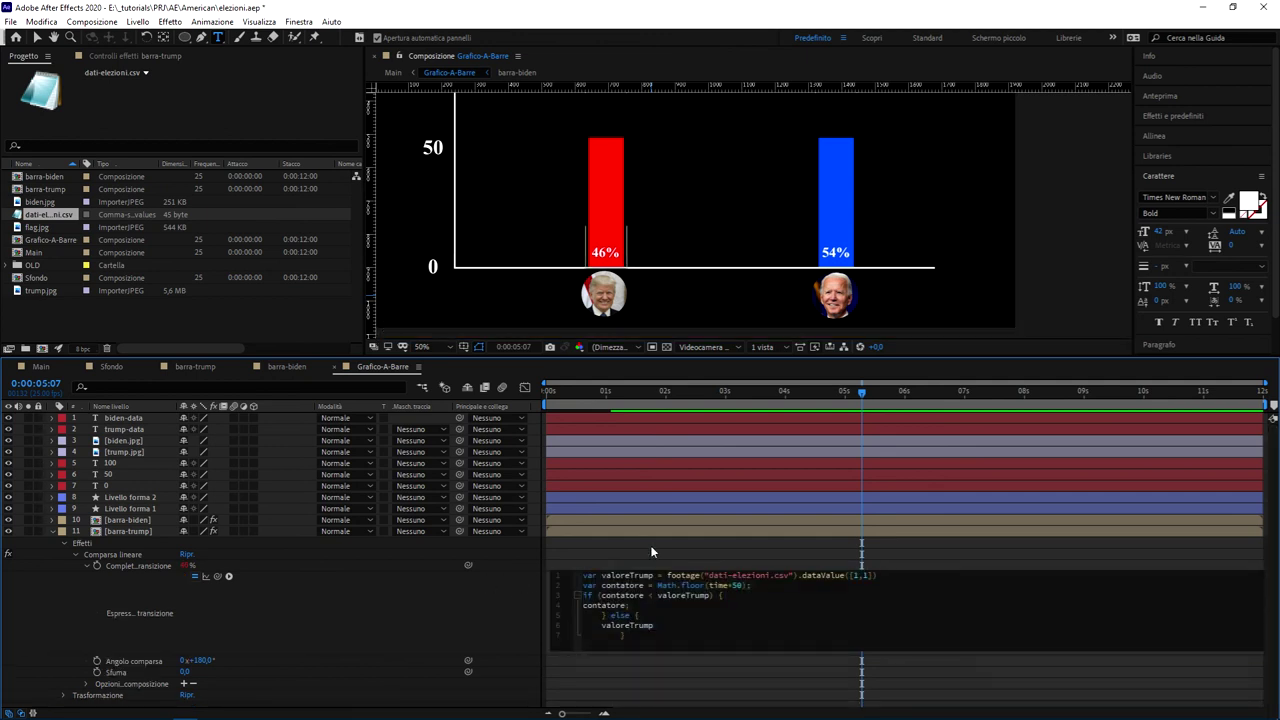
key(Home)
text(100 -)
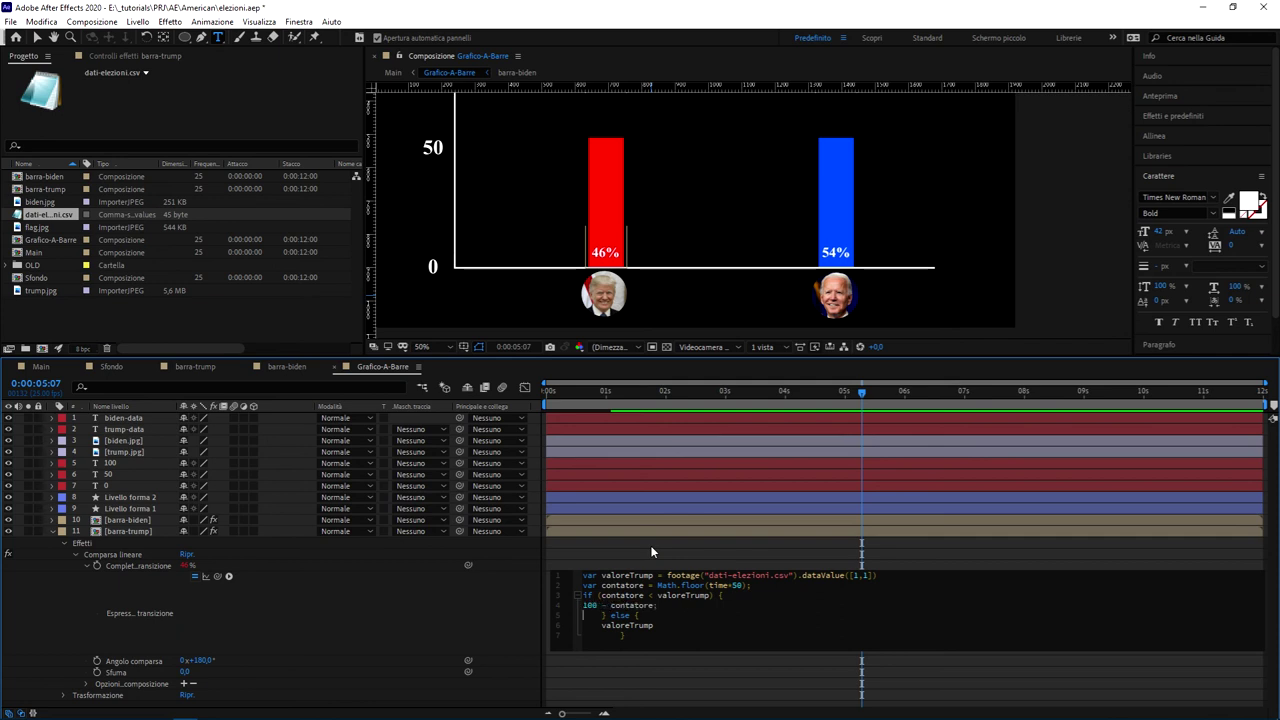
key(Down)
key(Down)
key(Home)
text(100 -)
key(BackSpace)
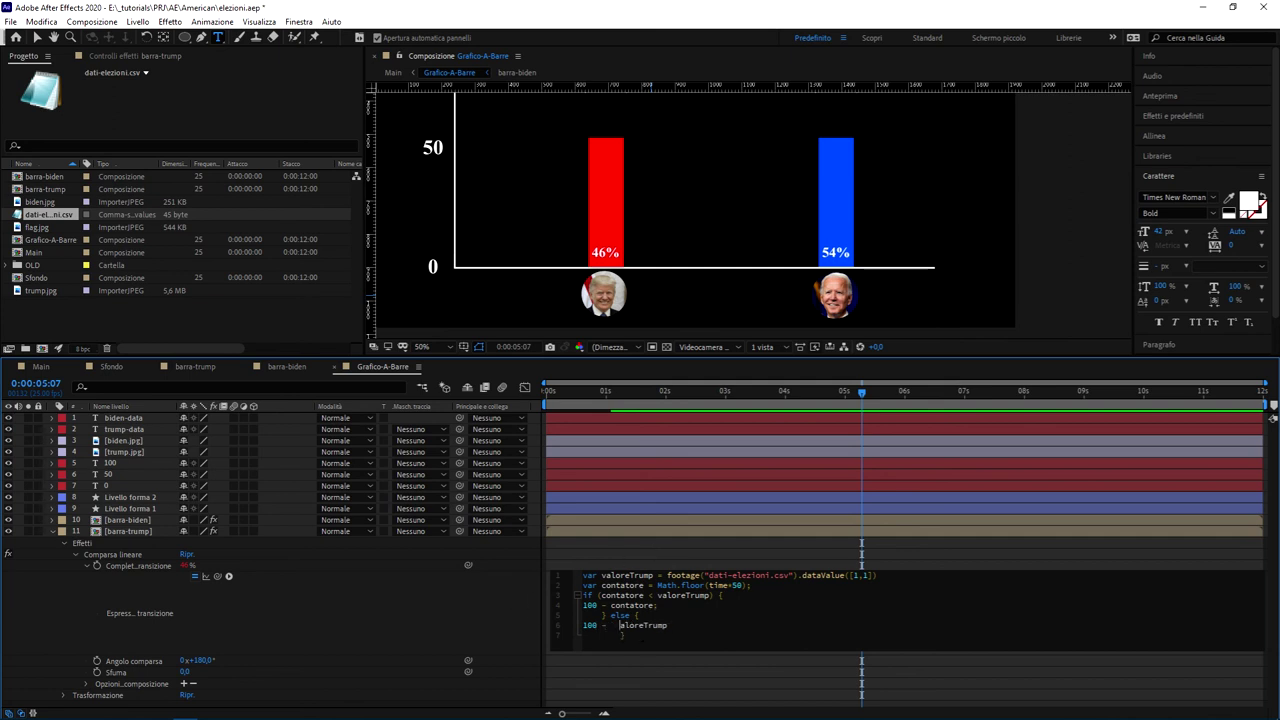
click(527, 576)
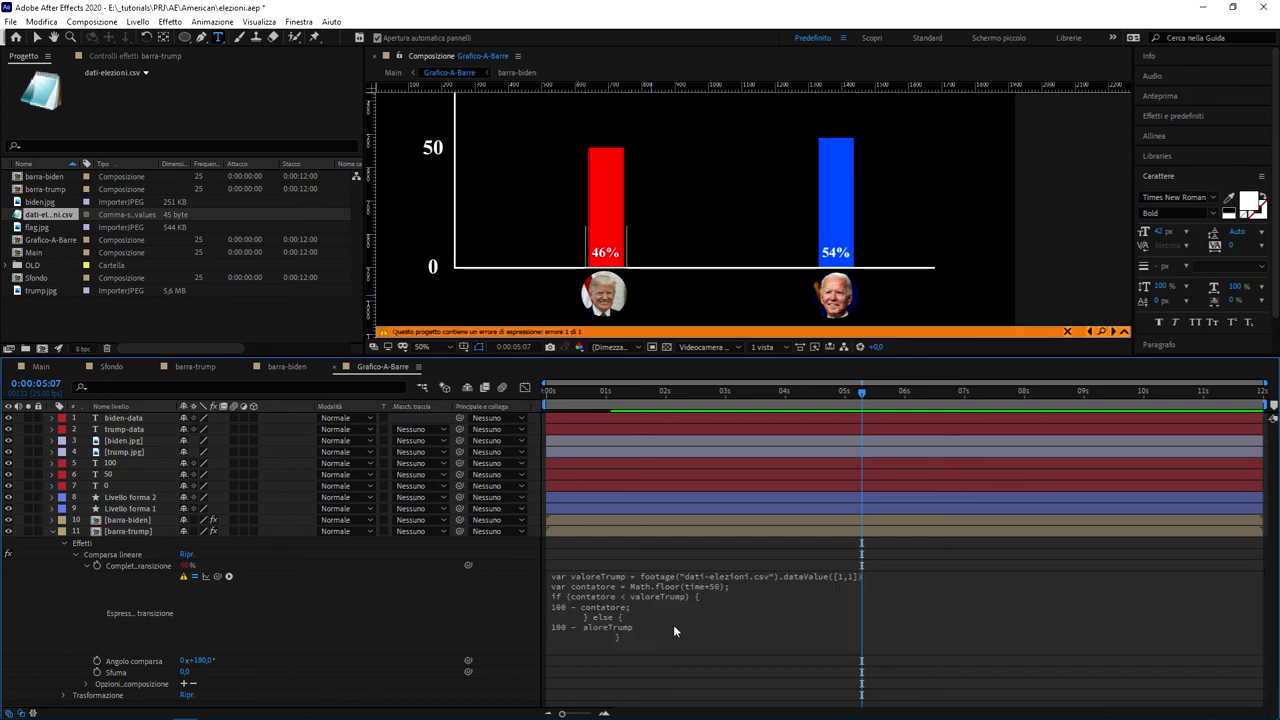
Check the expression error warning and add semicolons to the ends of both branch lines
click(183, 577)
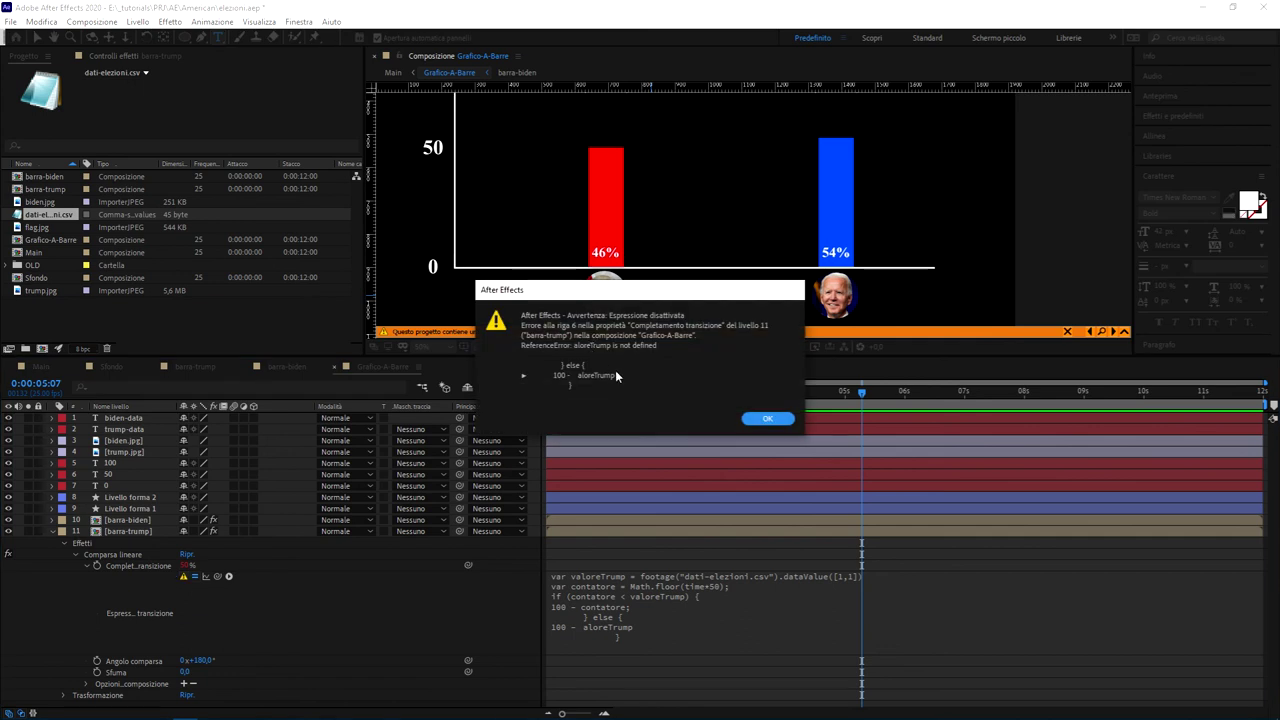
click(766, 419)
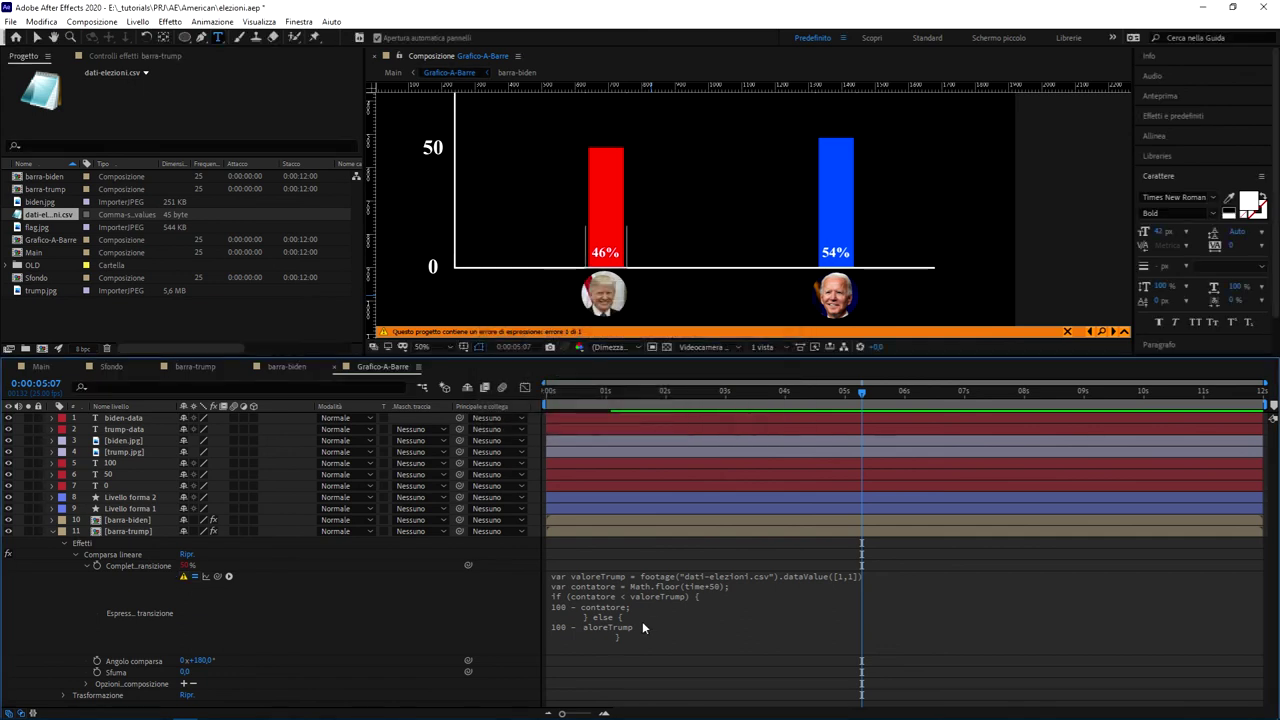
click(652, 607)
text(;)
click(700, 625)
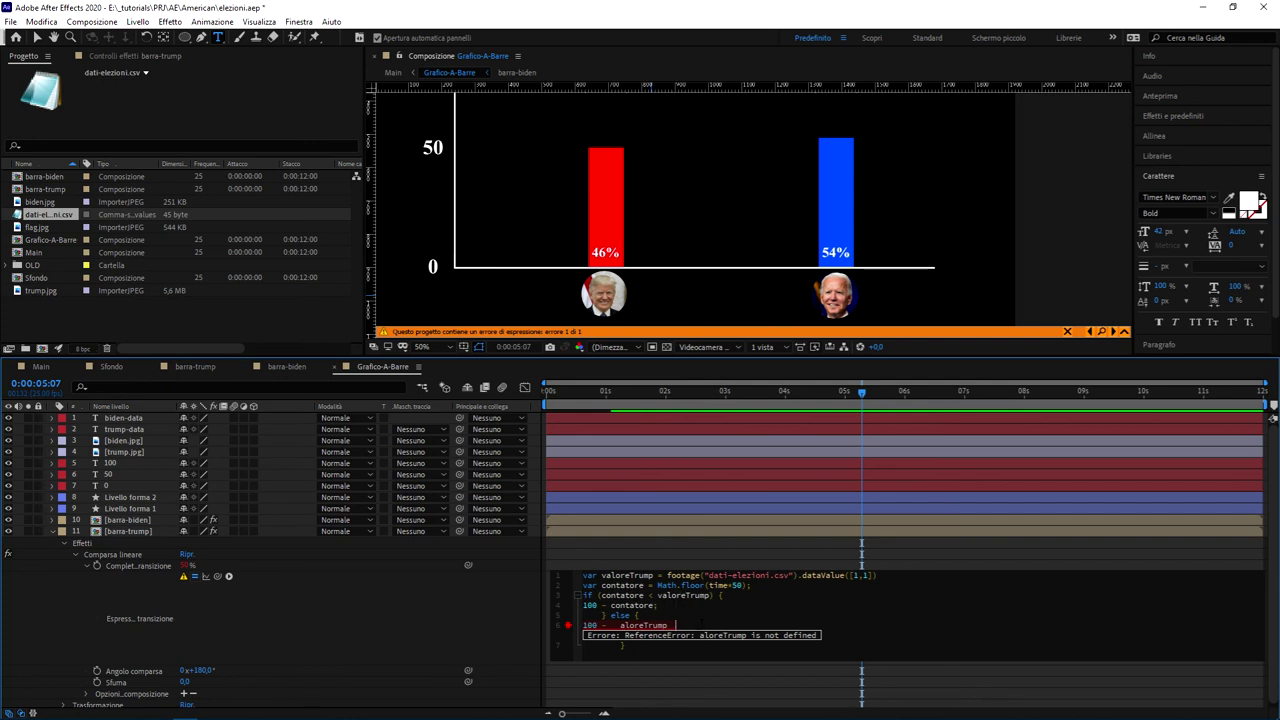
text(;)
Fix the misspelled aloreTrump to valoreTrump and add the missing semicolon
click(528, 615)
click(714, 618)
click(619, 625)
key(BackSpace)
key(BackSpace)
key(BackSpace)
click(628, 622)
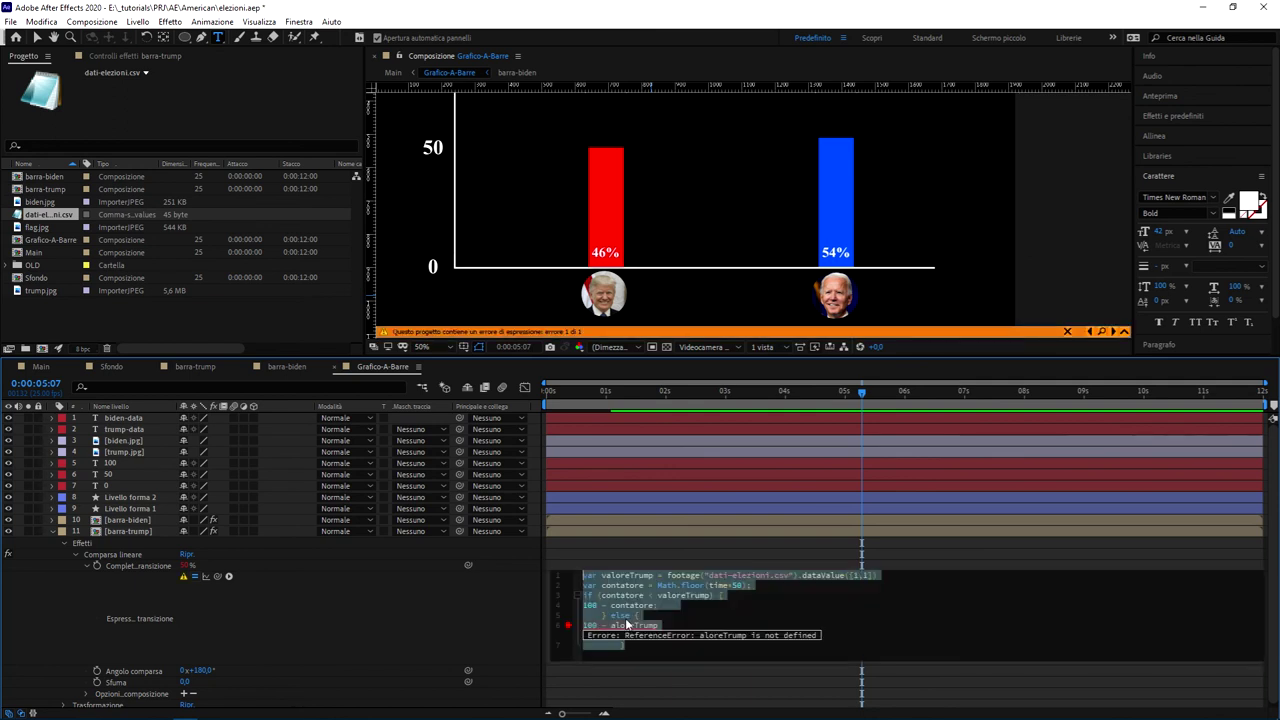
click(633, 616)
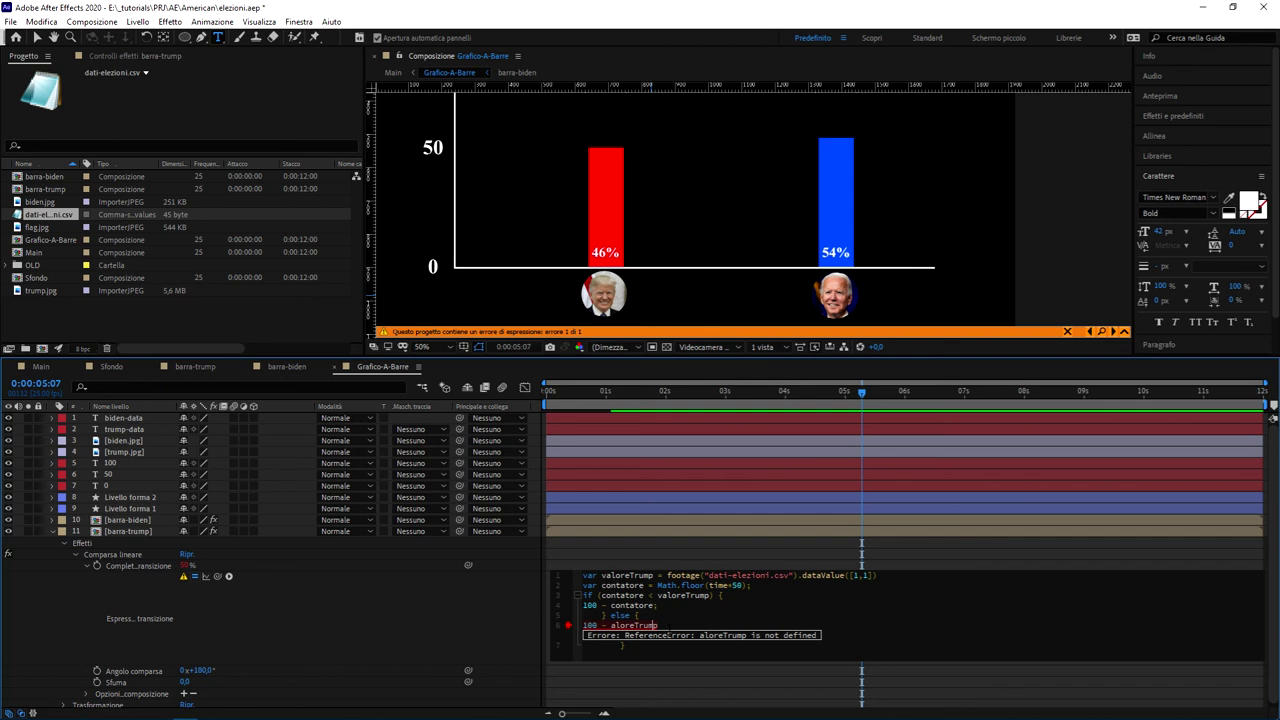
text(;)
text(v)
Commit the corrected expression and preview from 0:00 as the red bar grows to 46%
click(505, 620)
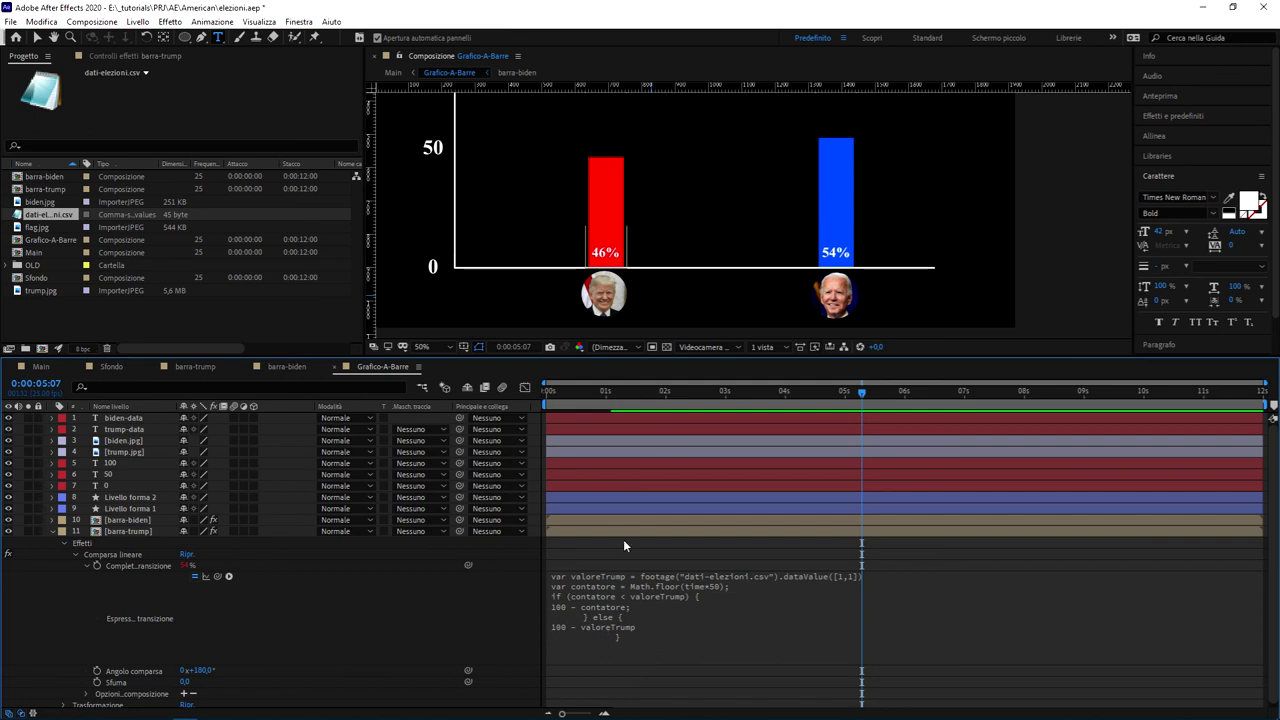
drag(576, 387, 534, 391)
key(space)
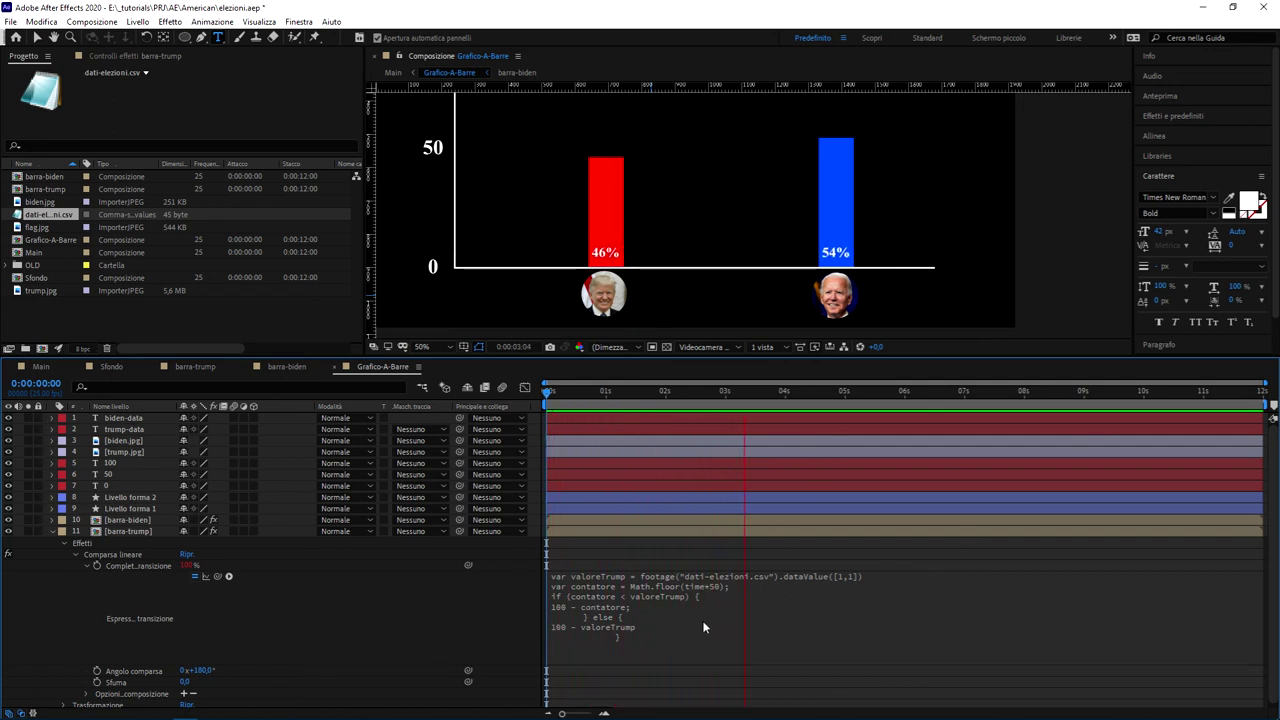
key(space)
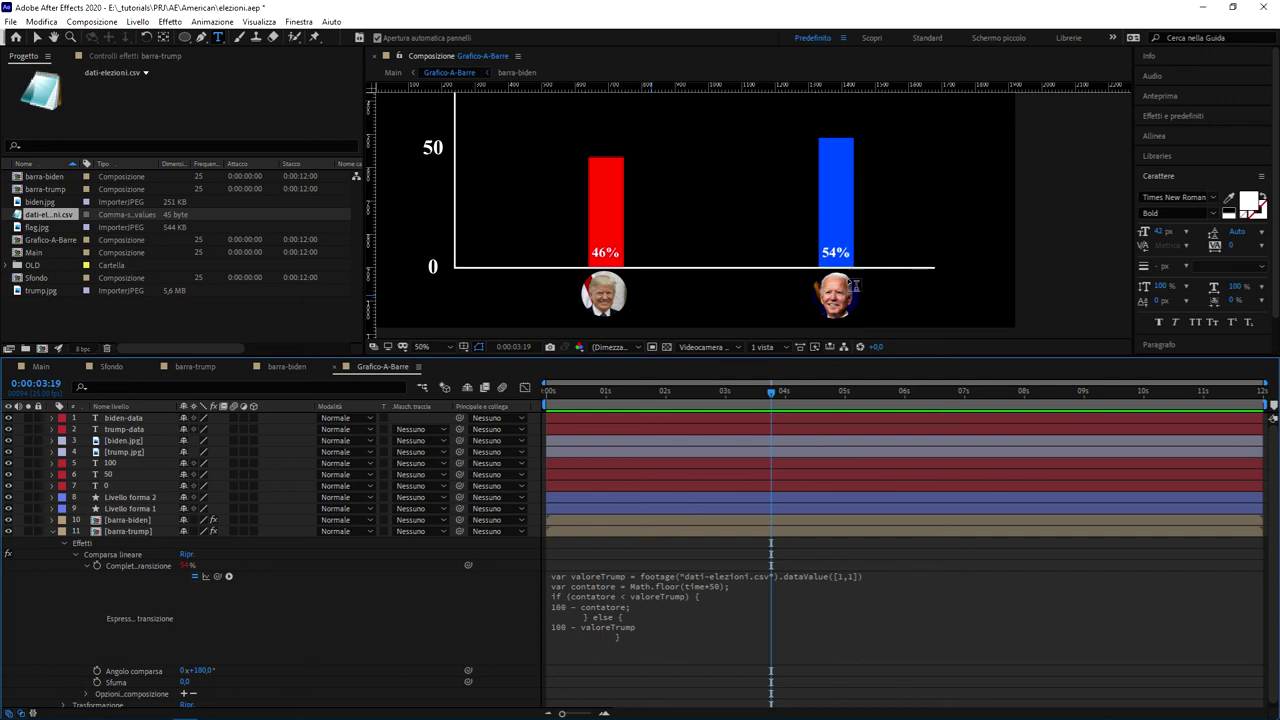
Select the trump-data and biden-data label layers
click(674, 430)
key(v)
click(832, 257)
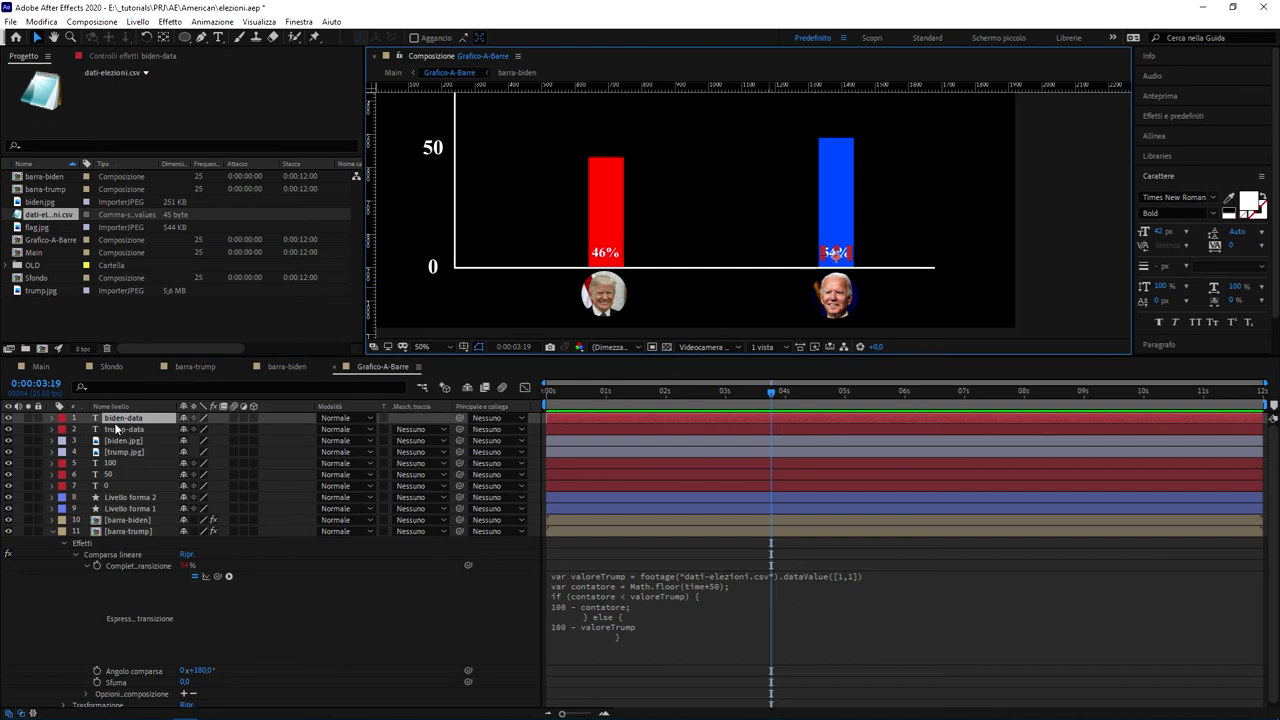
In biden-data's Source Text expression, rename the line-1 variable from valoreTrump to valoreBiden
key(F2)
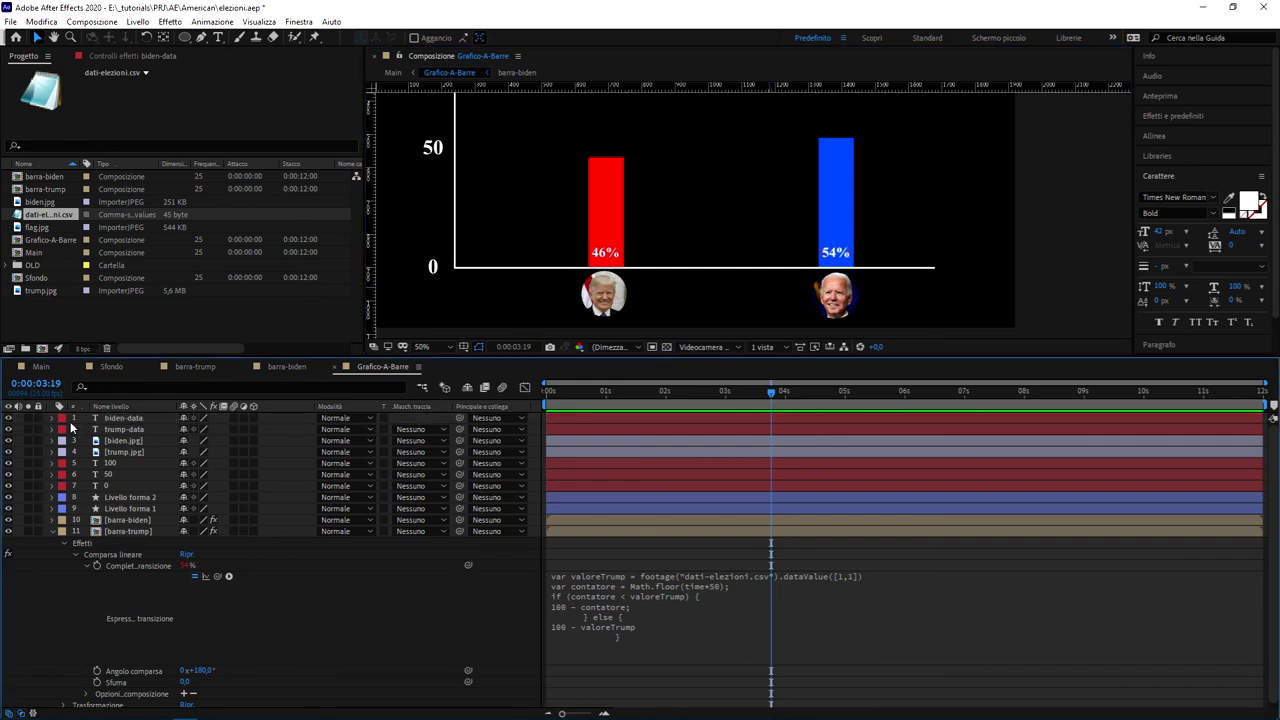
click(55, 422)
click(621, 485)
click(660, 470)
click(651, 451)
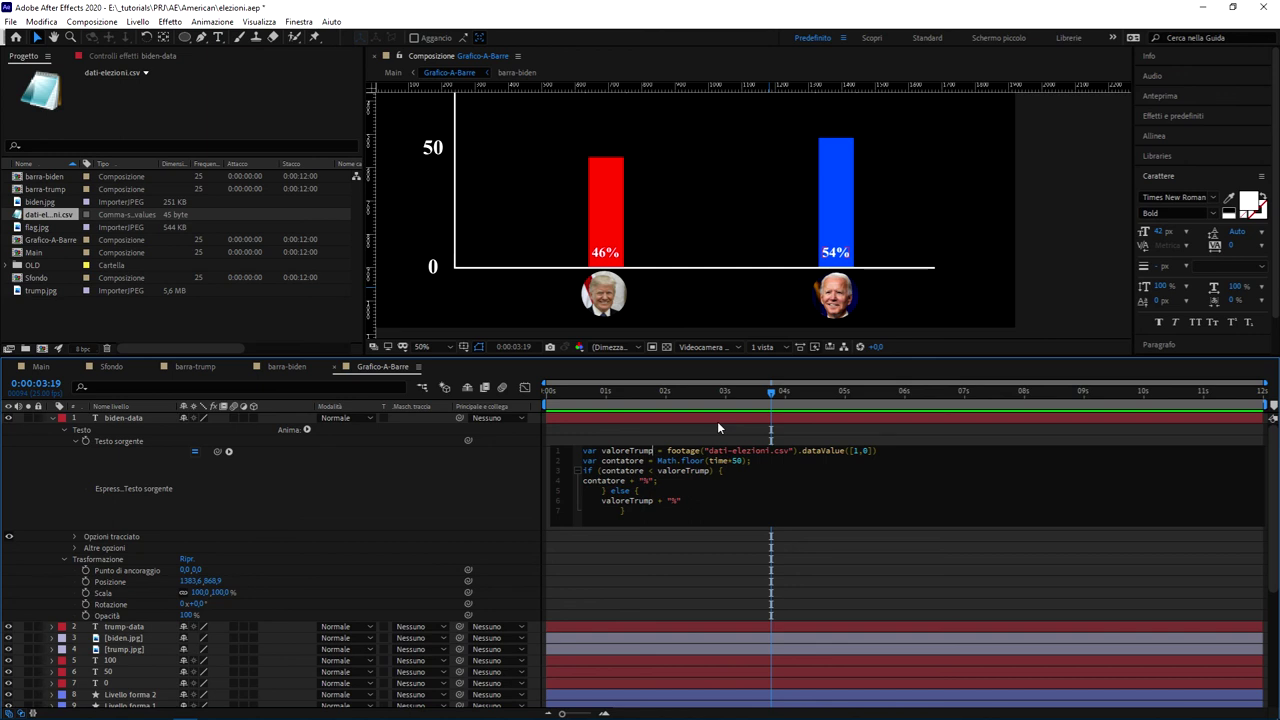
key(BackSpace)
key(BackSpace)
key(BackSpace)
key(BackSpace)
key(BackSpace)
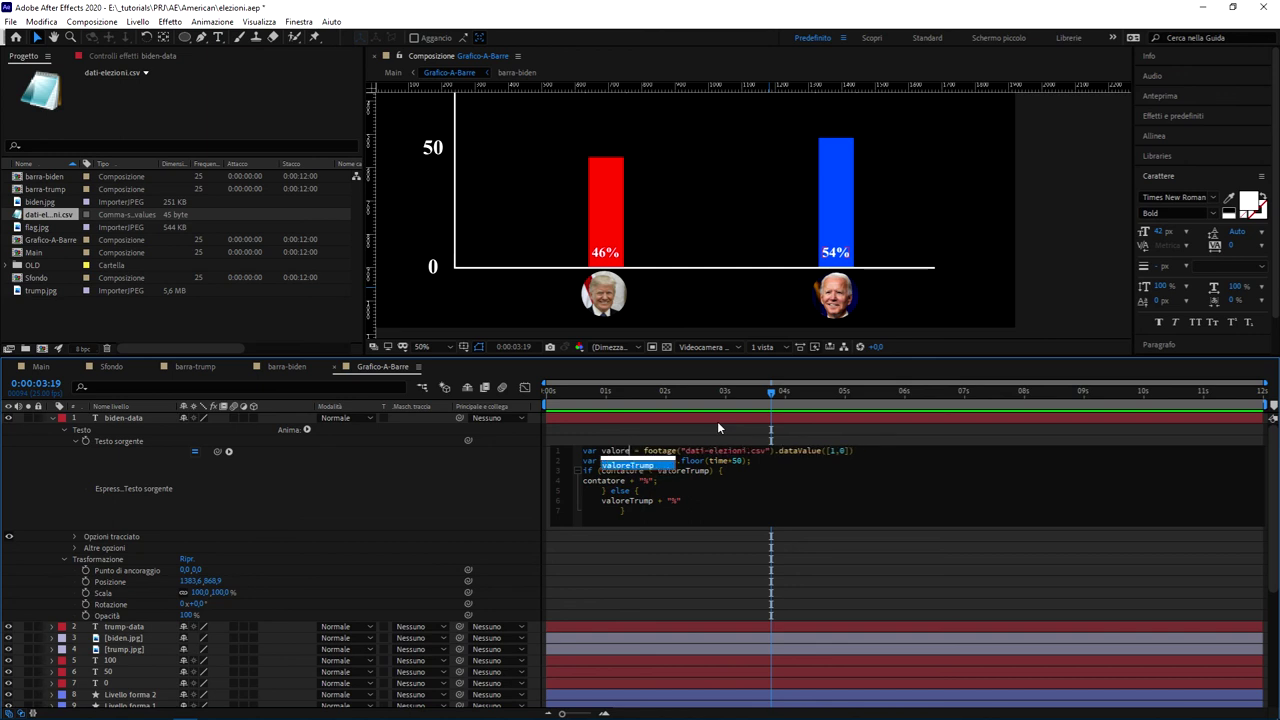
text(Biden)
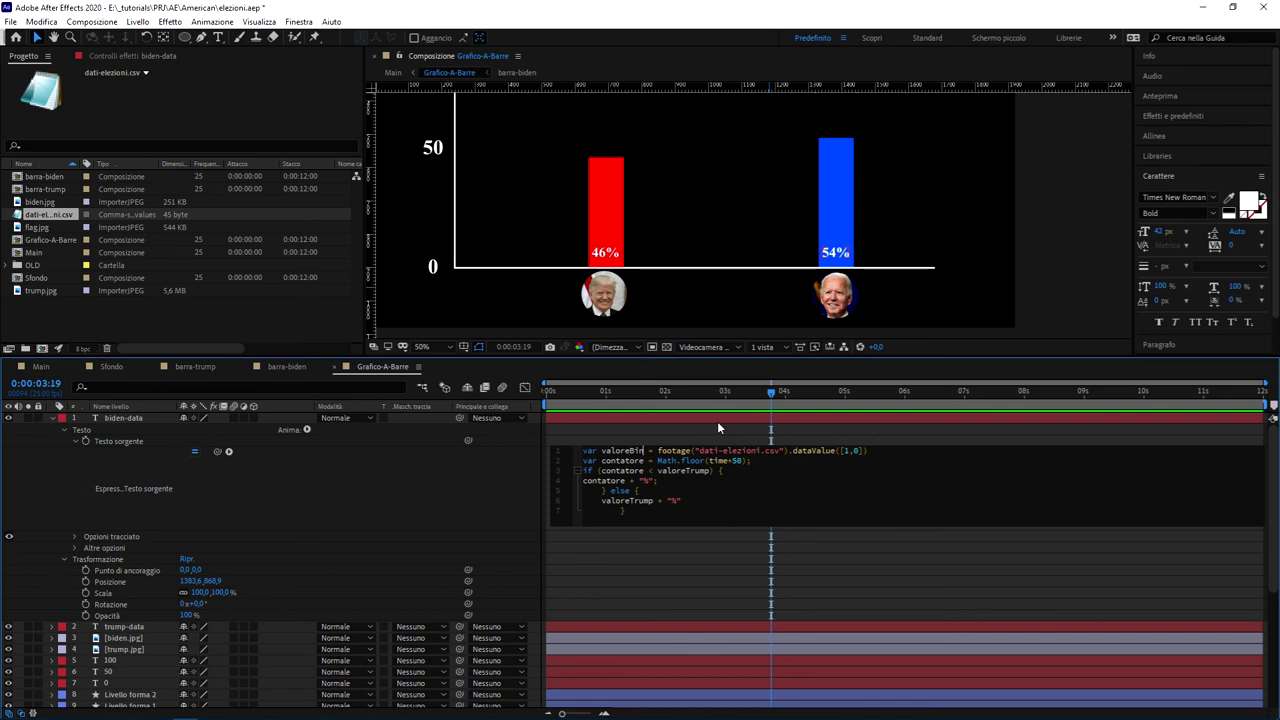
Replace valoreTrump with valoreBiden in the else branch and commit the label expression
drag(653, 451, 601, 451)
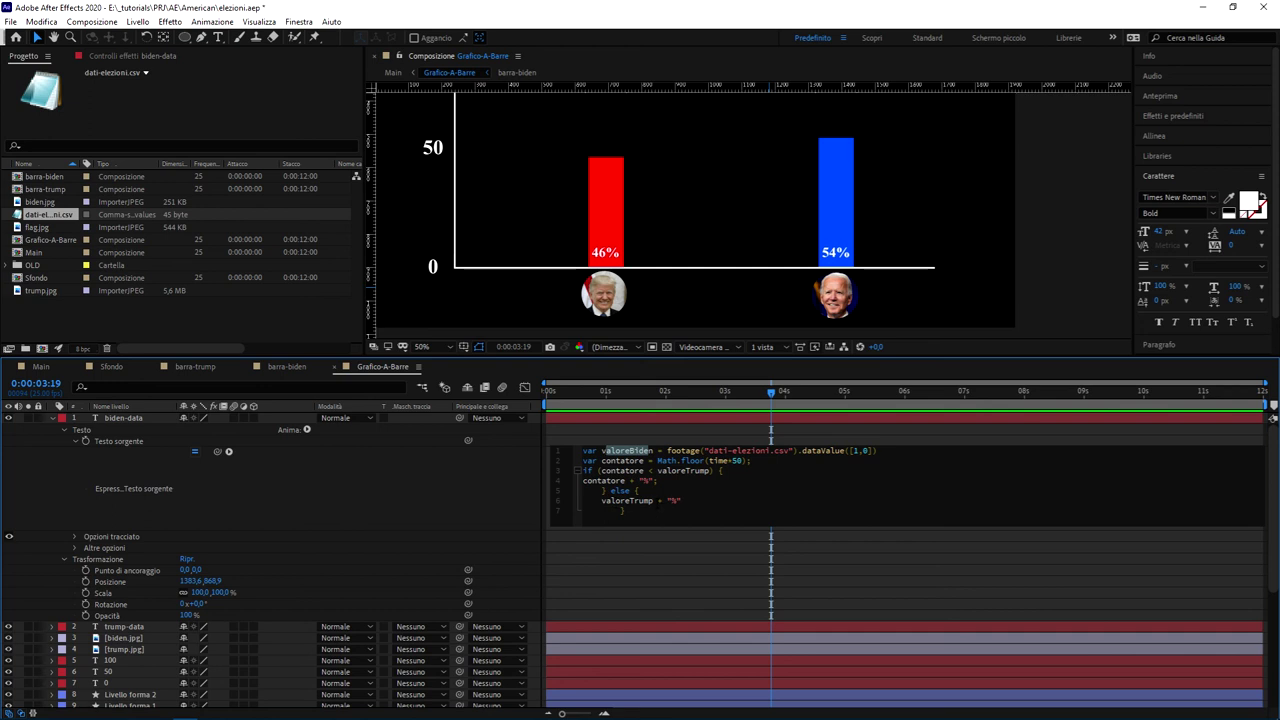
double_click(627, 500)
key(Delete)
text(valoreBiden)
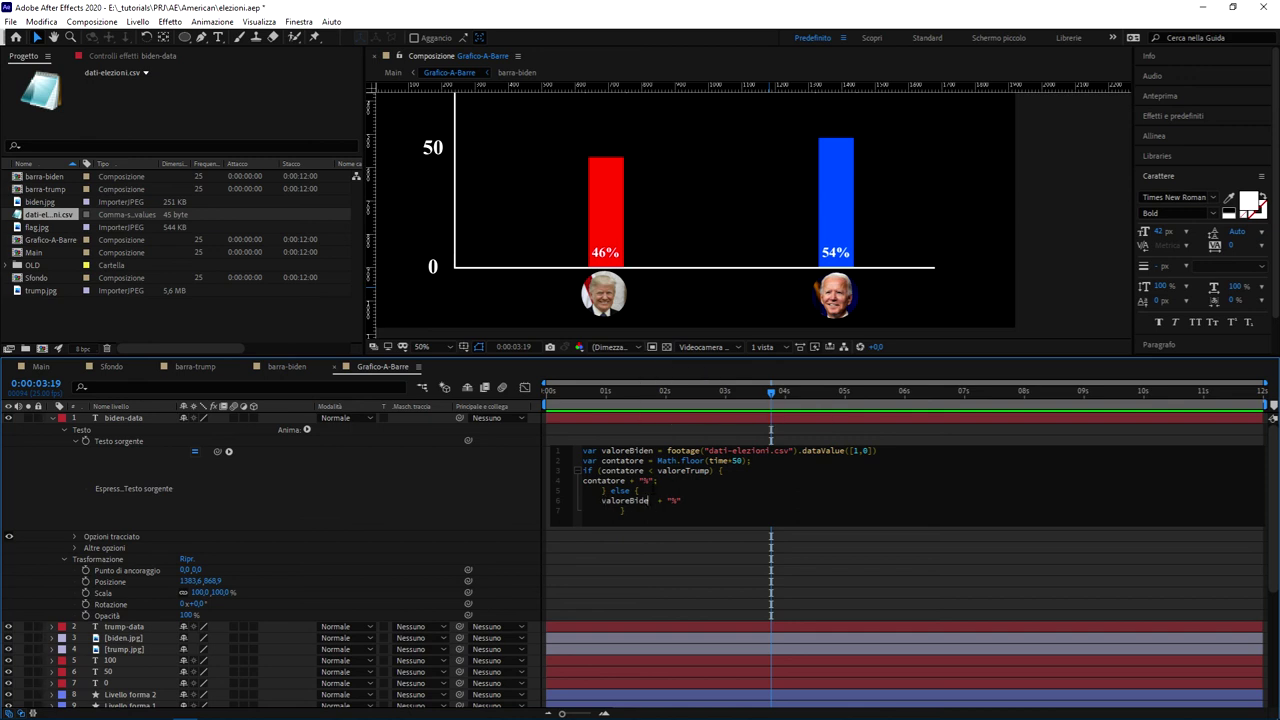
text(n)
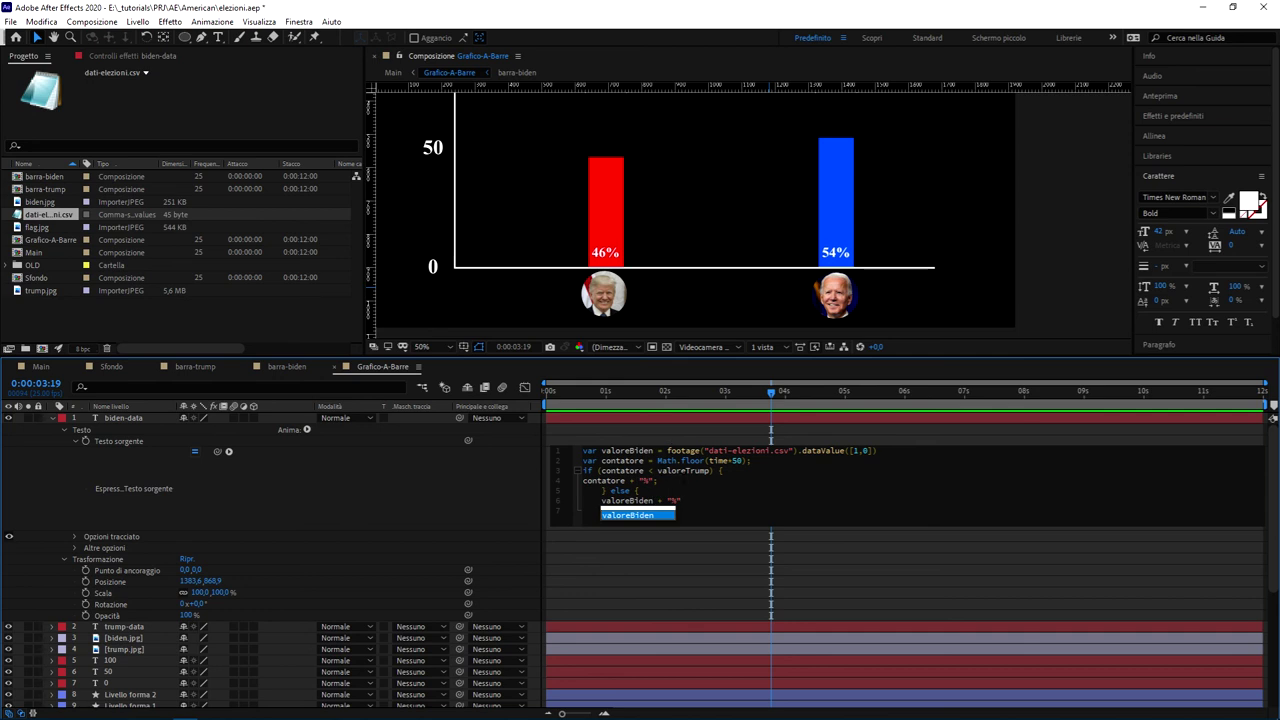
text(})
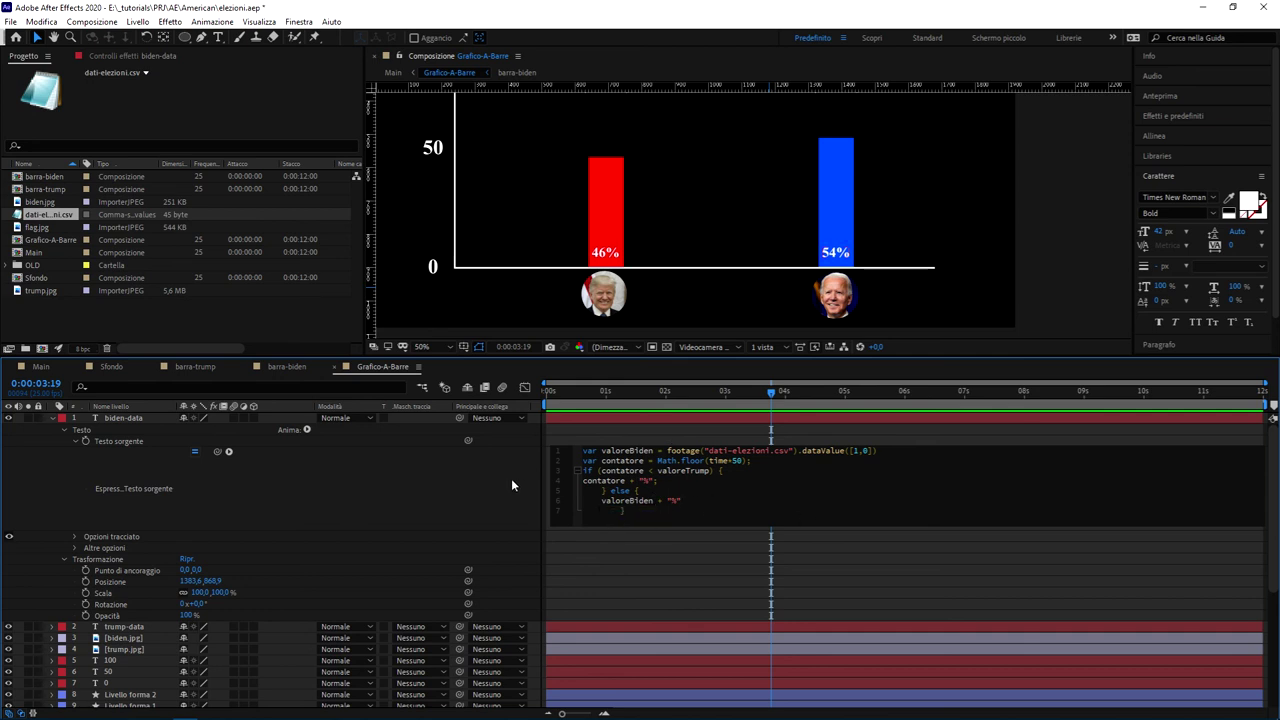
key(ctrl+a)
click(502, 476)
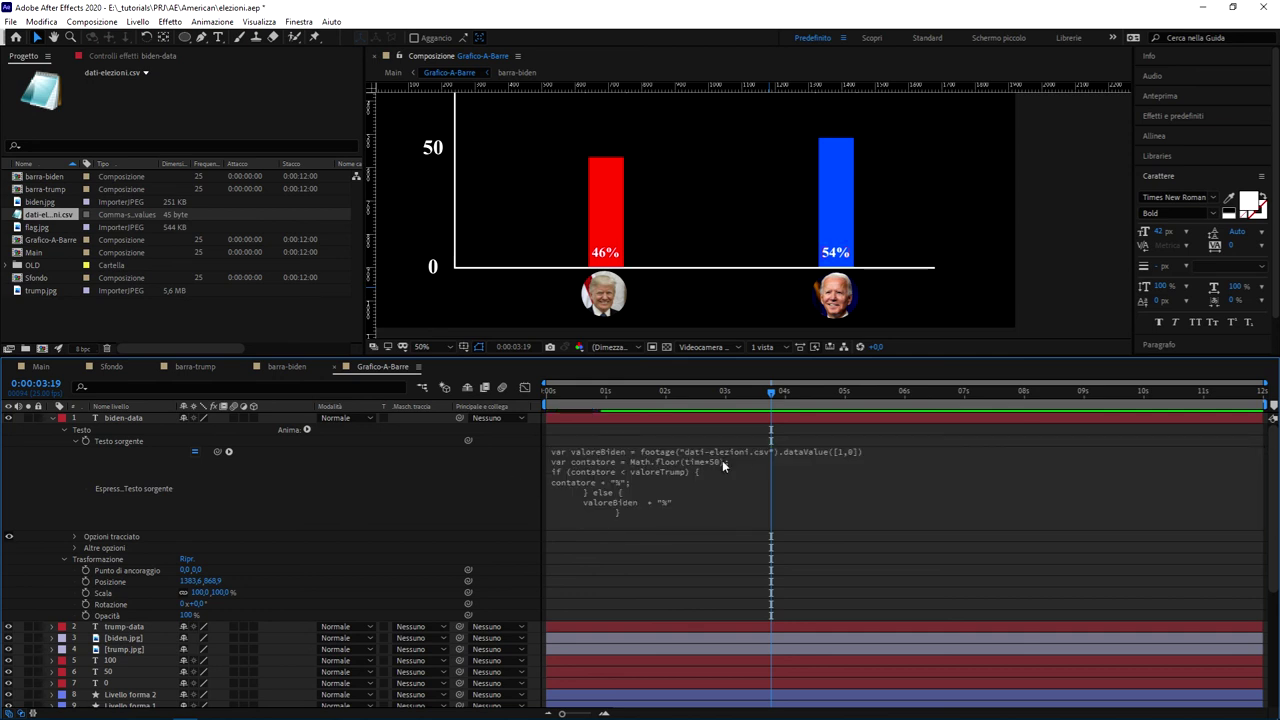
Collapse barra-trump and biden-data, then reveal barra-biden's Linear Wipe Transition Completion expression
scroll(609, 480, down, 3)
scroll(617, 503, down, 2)
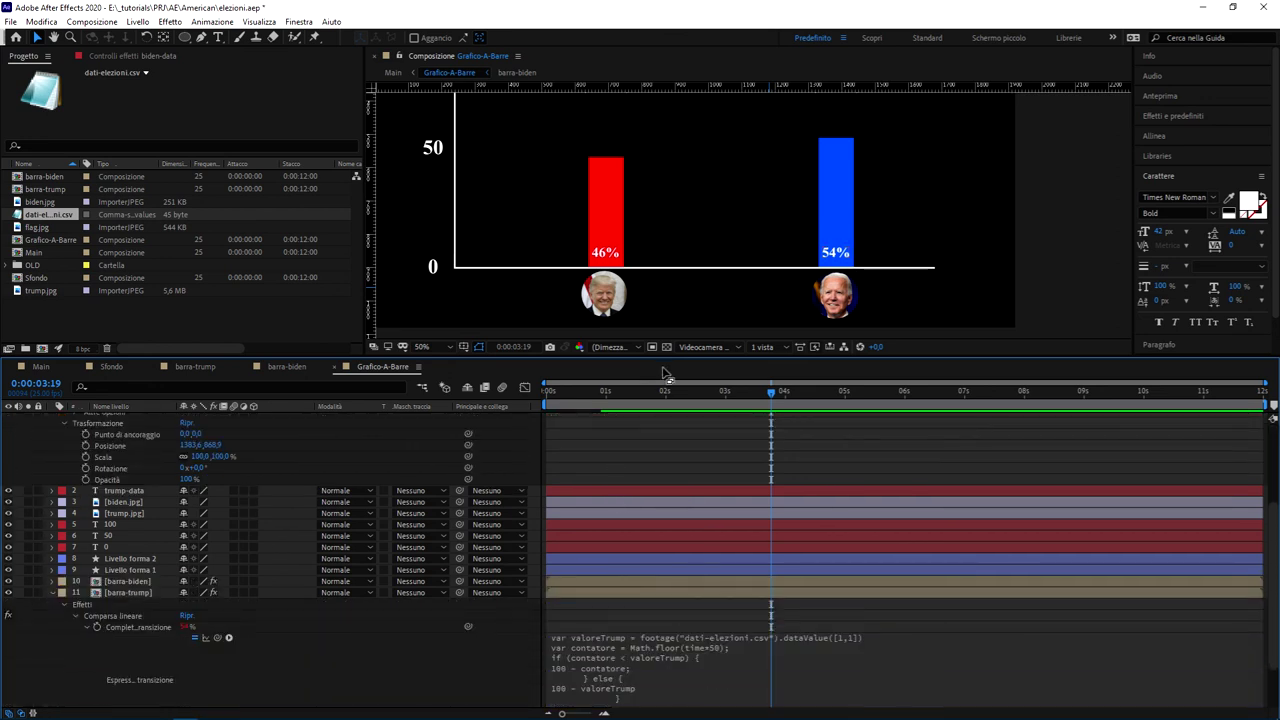
scroll(666, 504, down, 2)
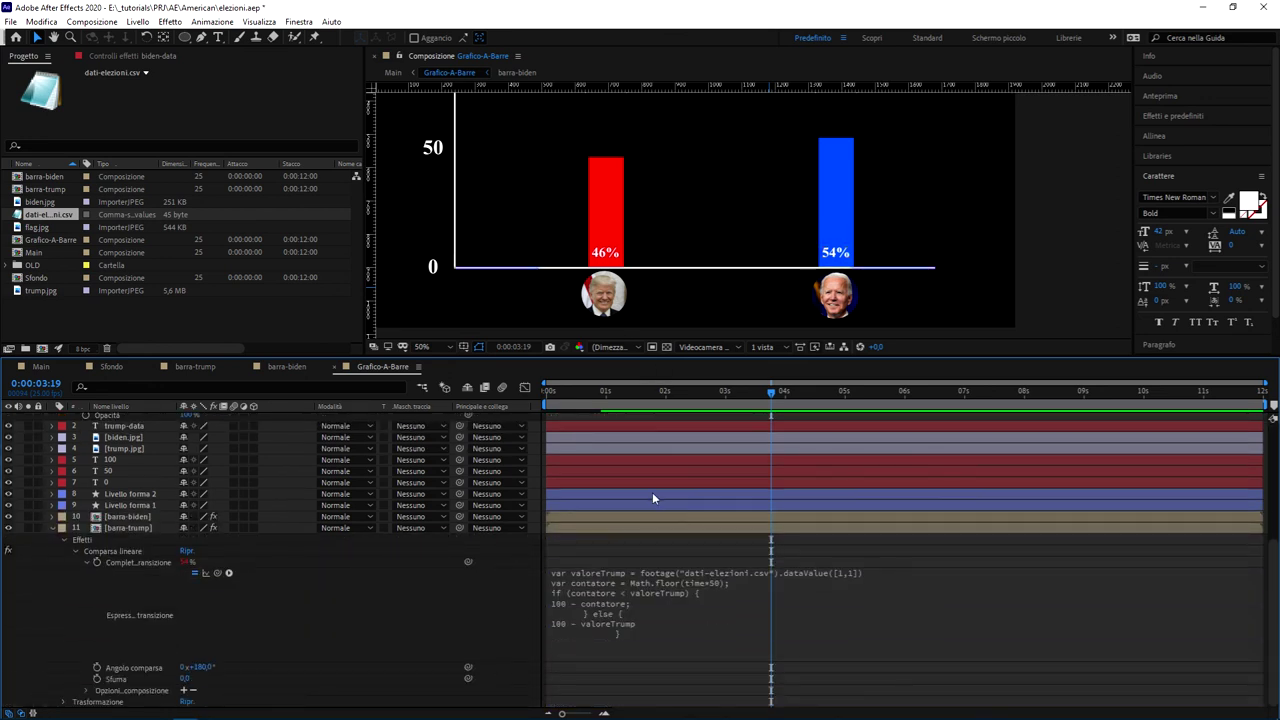
click(654, 591)
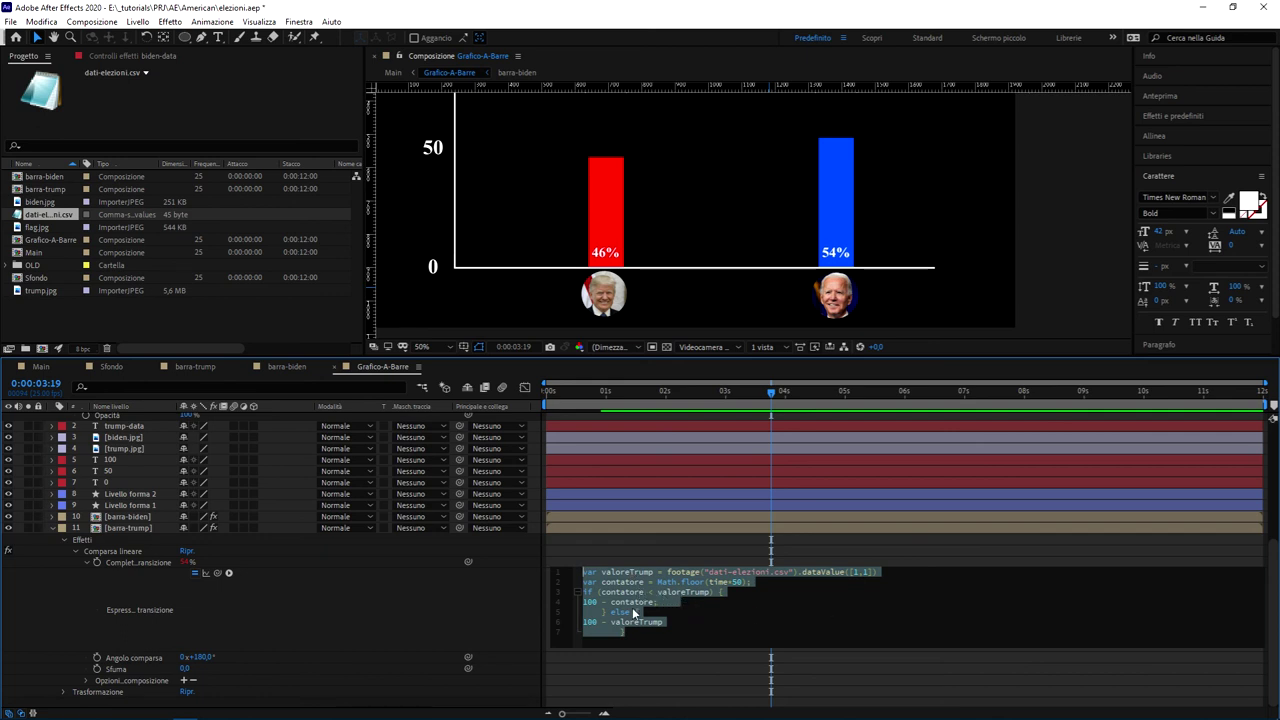
click(52, 527)
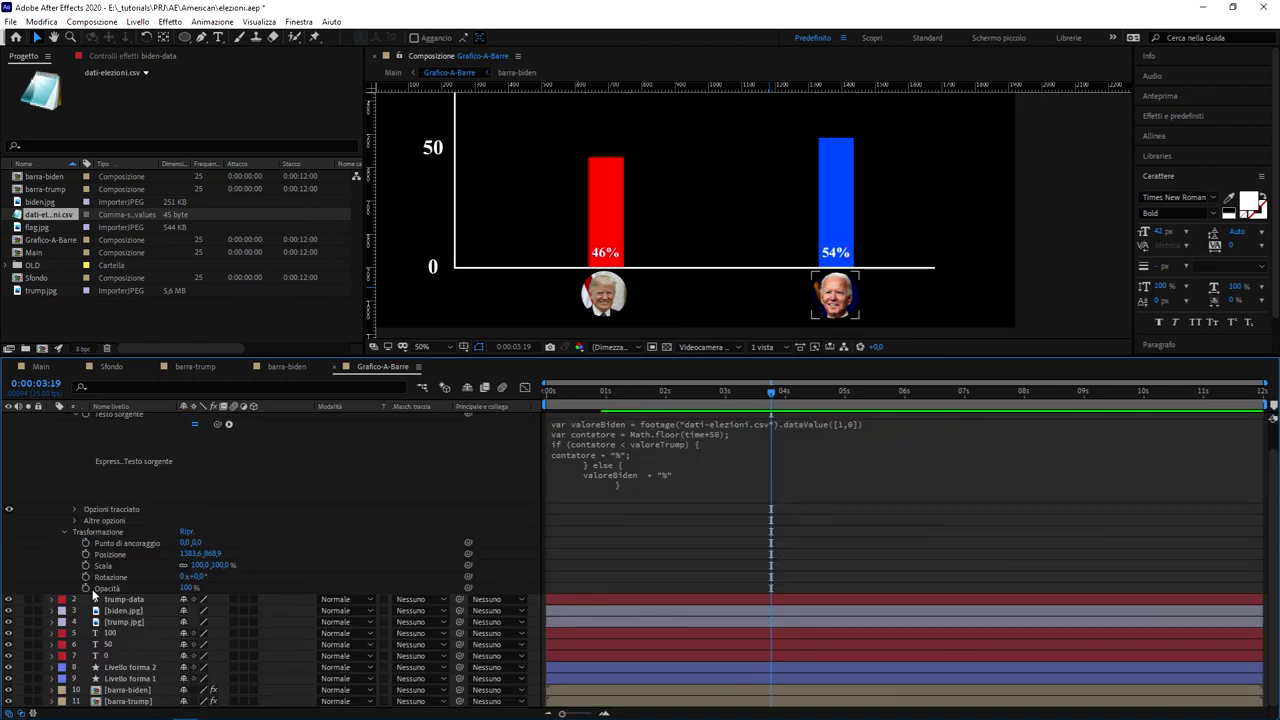
scroll(90, 530, up, 1)
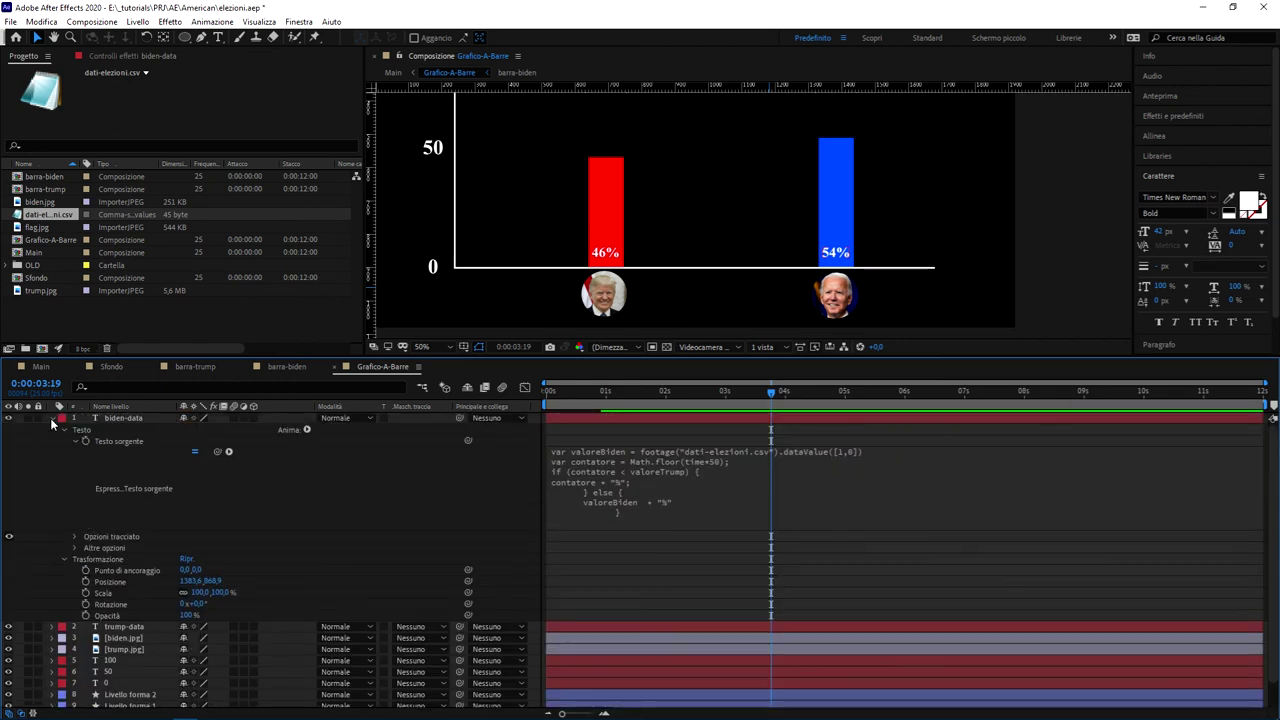
click(52, 419)
click(838, 180)
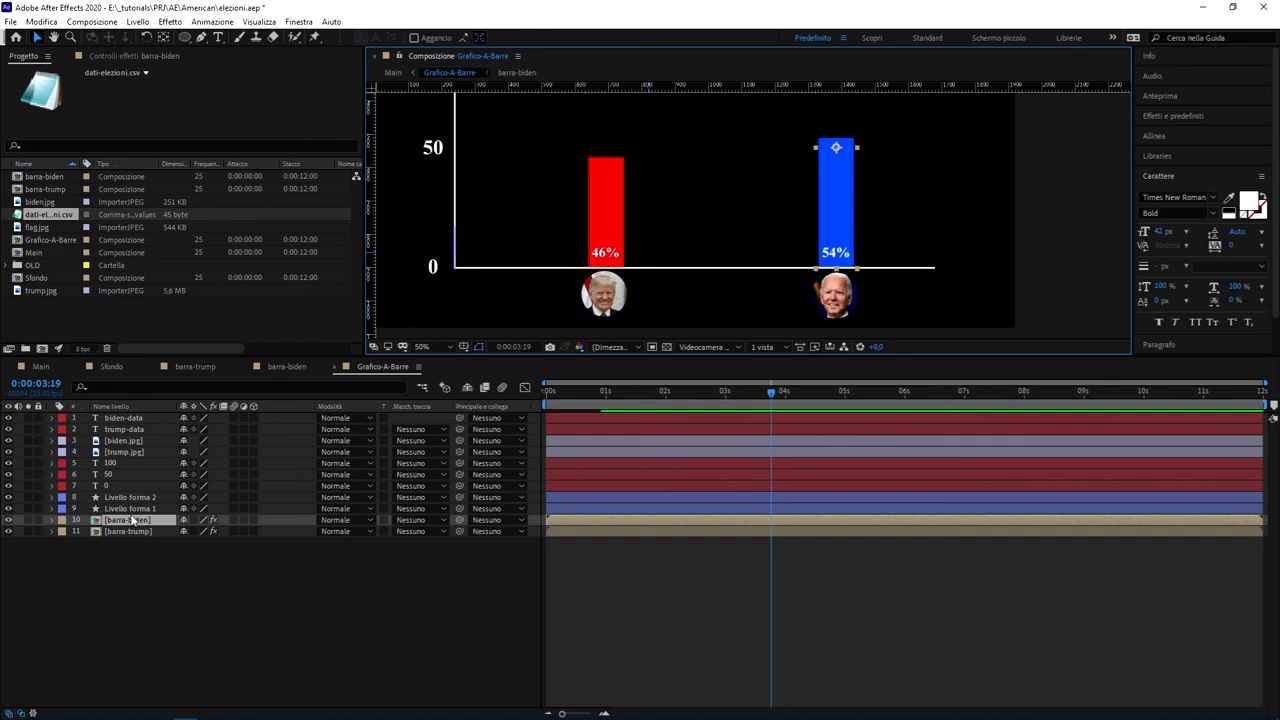
click(50, 520)
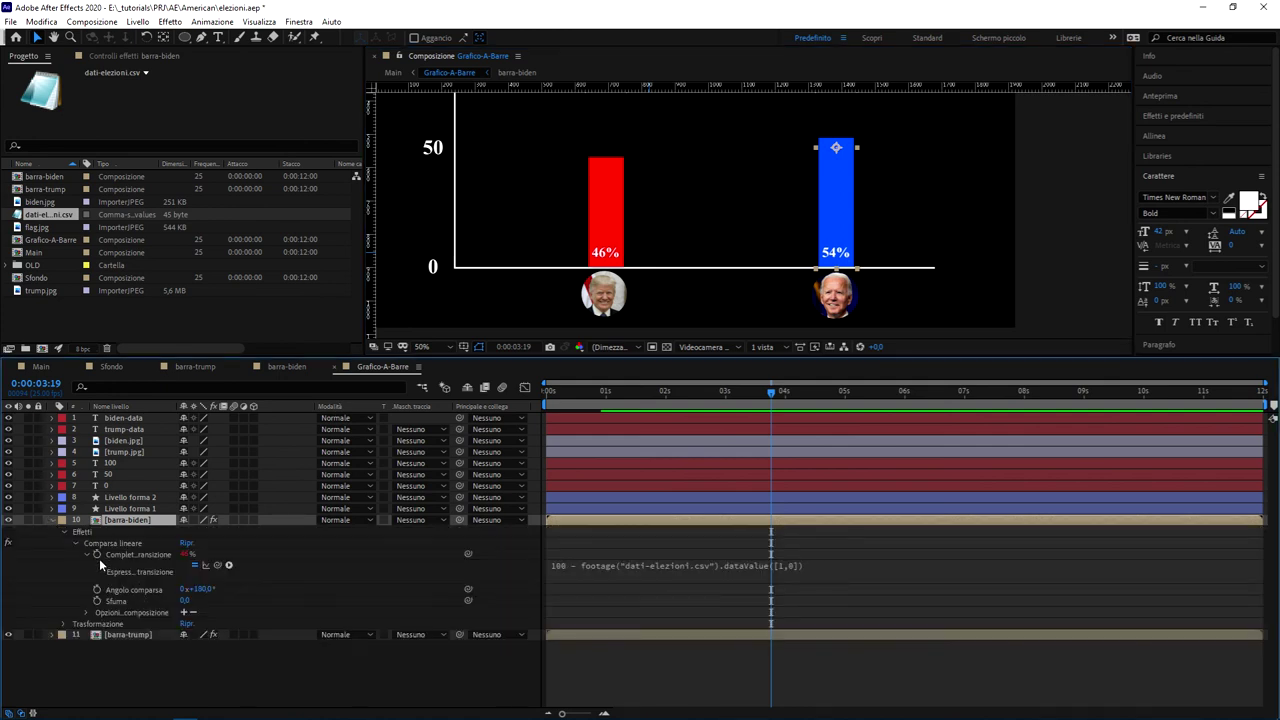
Paste the barra-trump counting expression into barra-biden's wipe and rename the line-1 variable valoreBiden
click(697, 566)
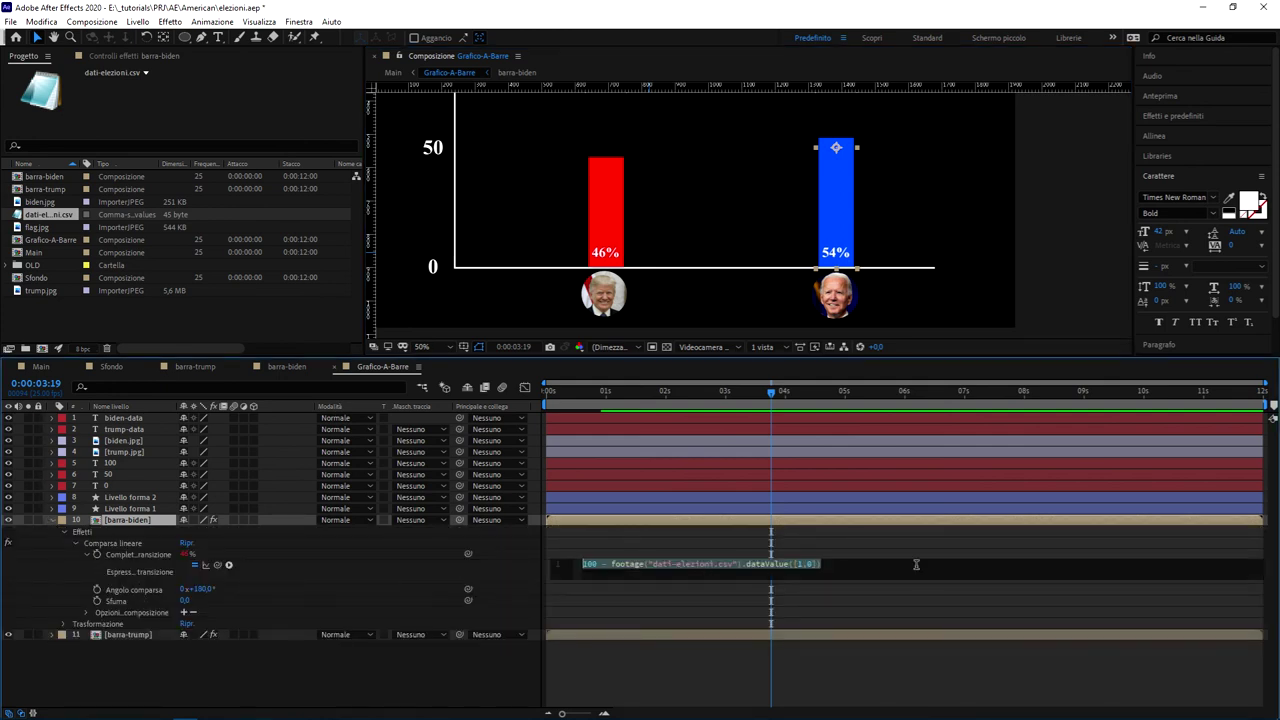
key(ctrl+a)
key(ctrl+v)
click(627, 564)
click(627, 564)
click(692, 518)
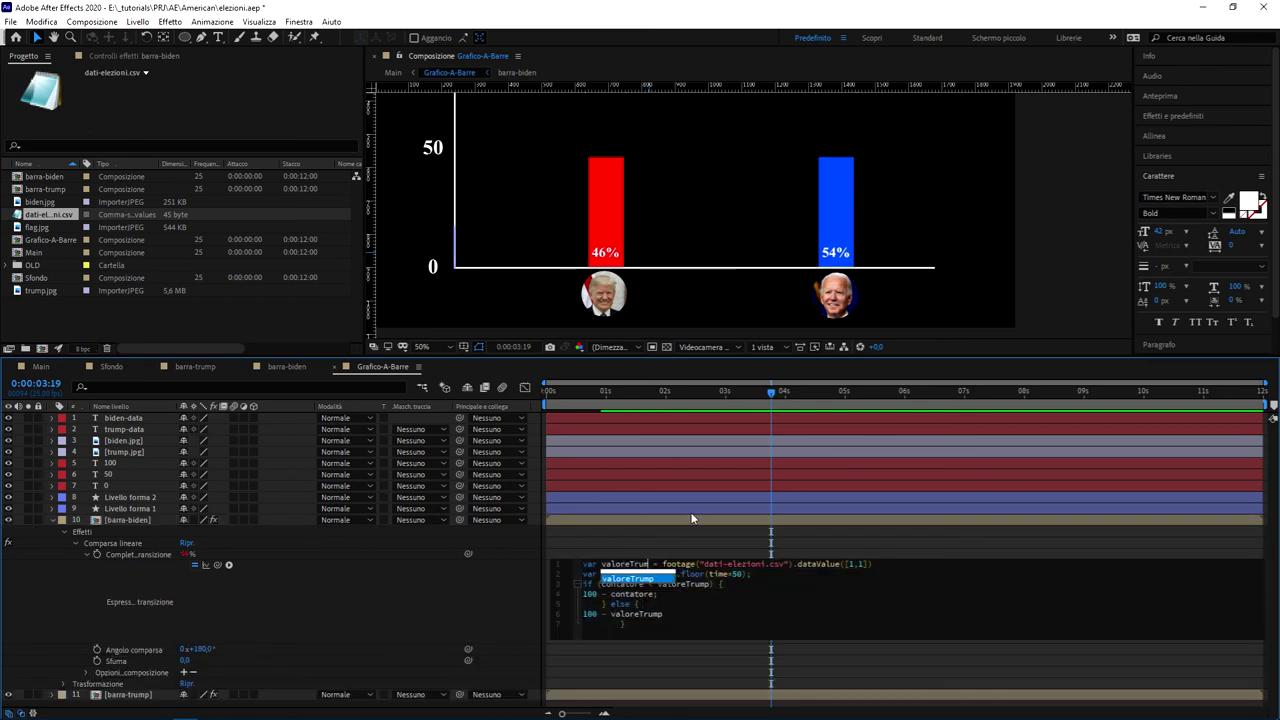
text(valo)
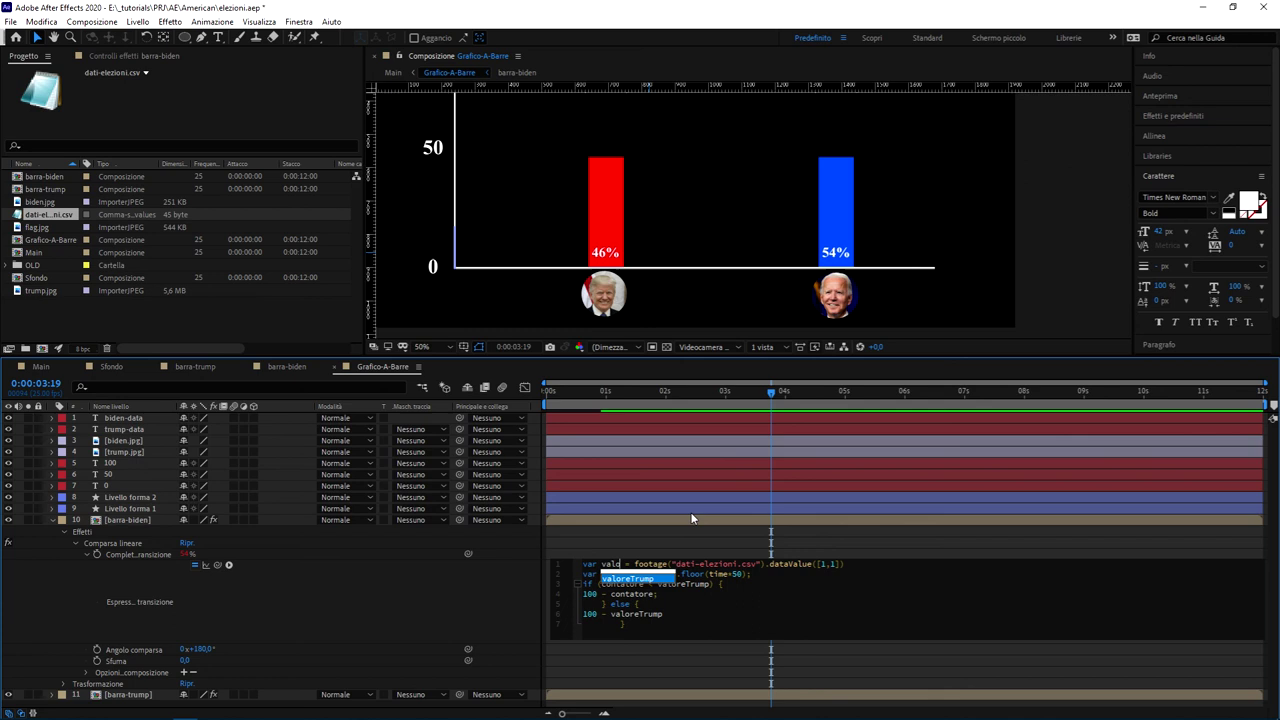
text(re)
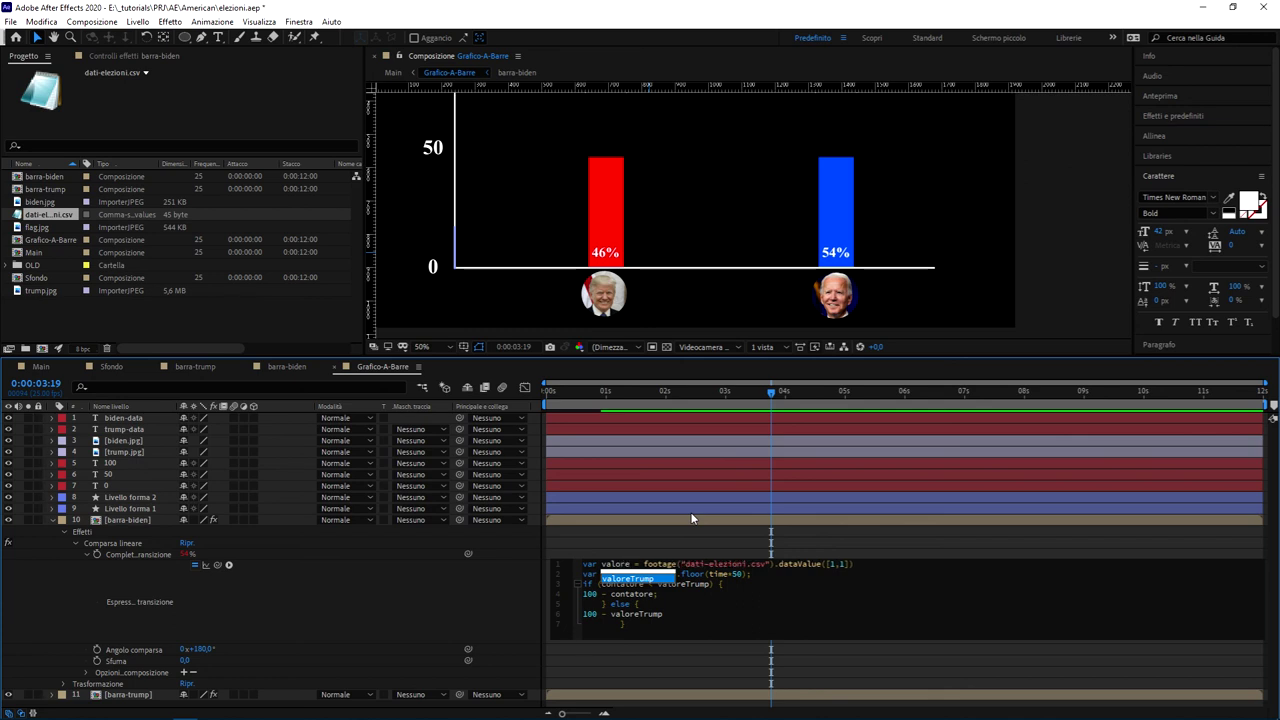
text(Biden)
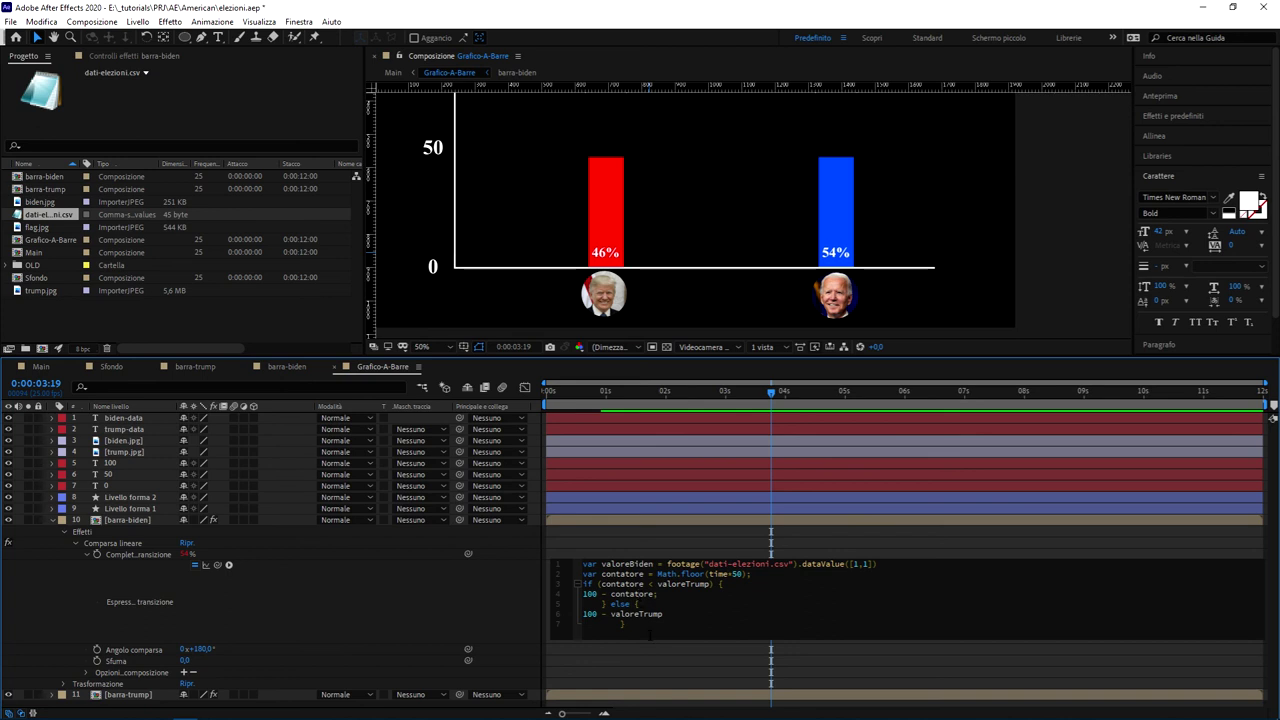
Change the last line to 100 - valoreBiden and commit the expression
drag(663, 614, 612, 614)
text(a)
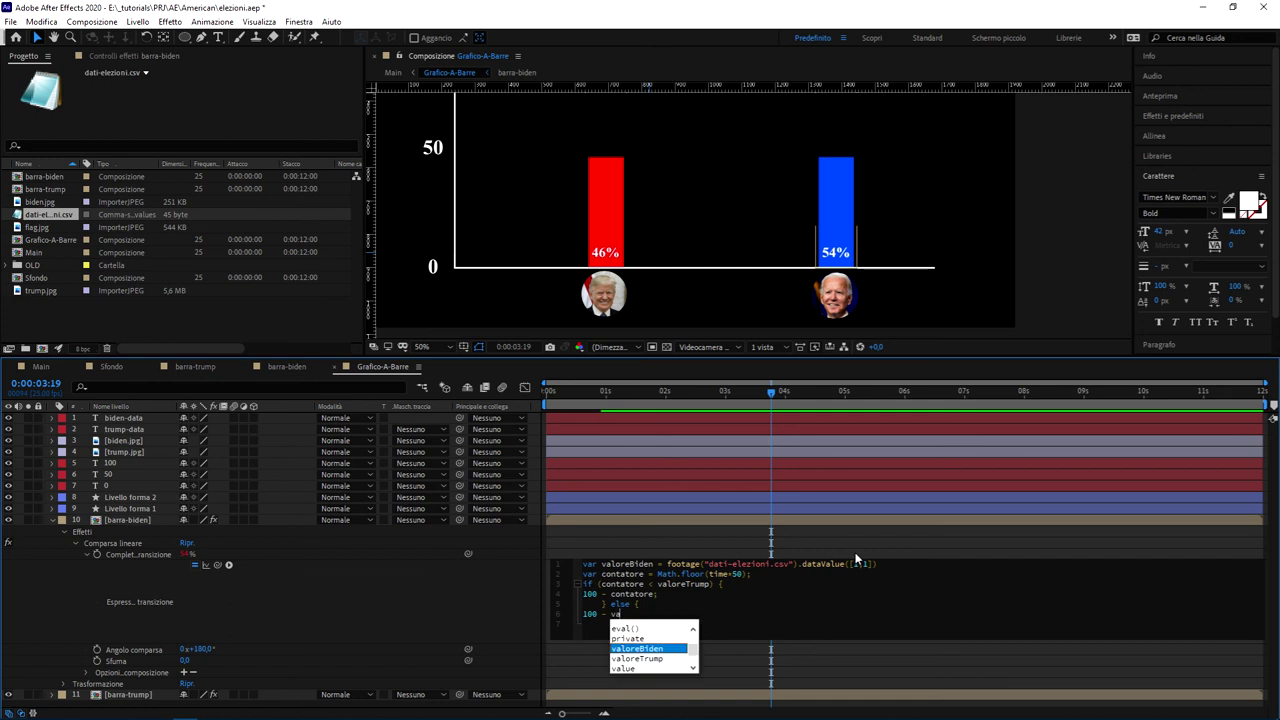
key(Return)
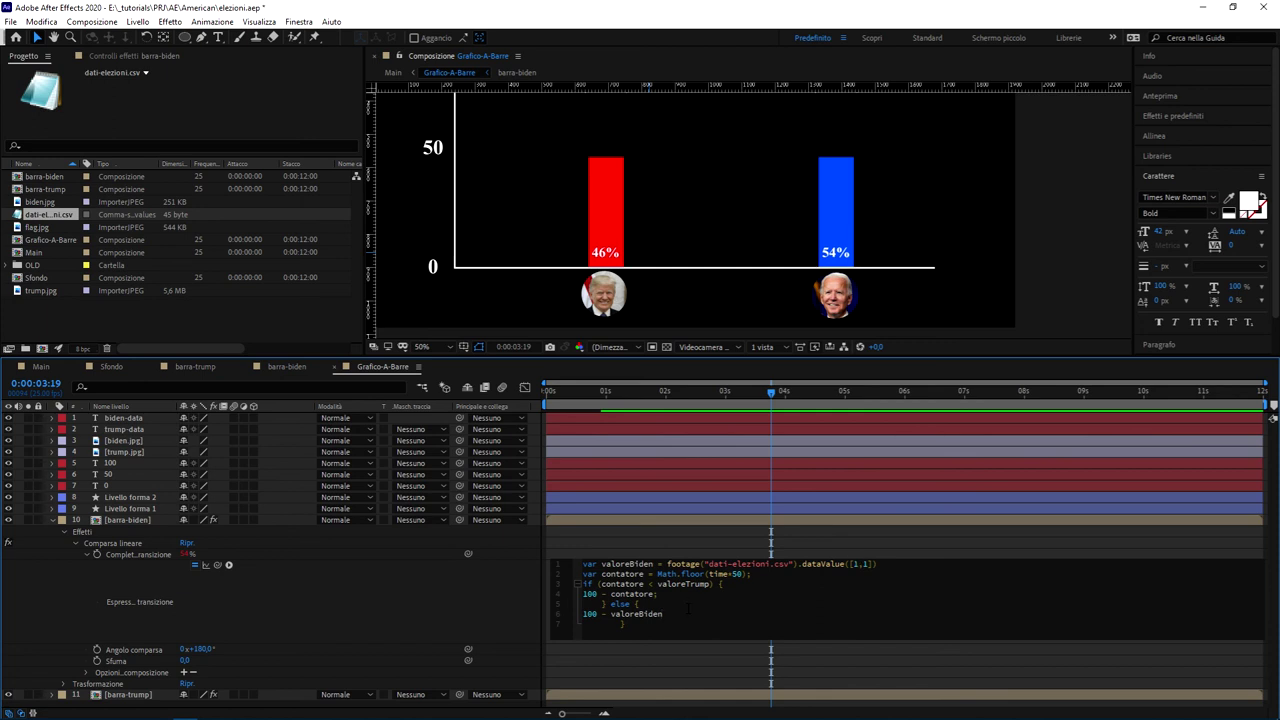
drag(603, 564, 650, 566)
click(477, 588)
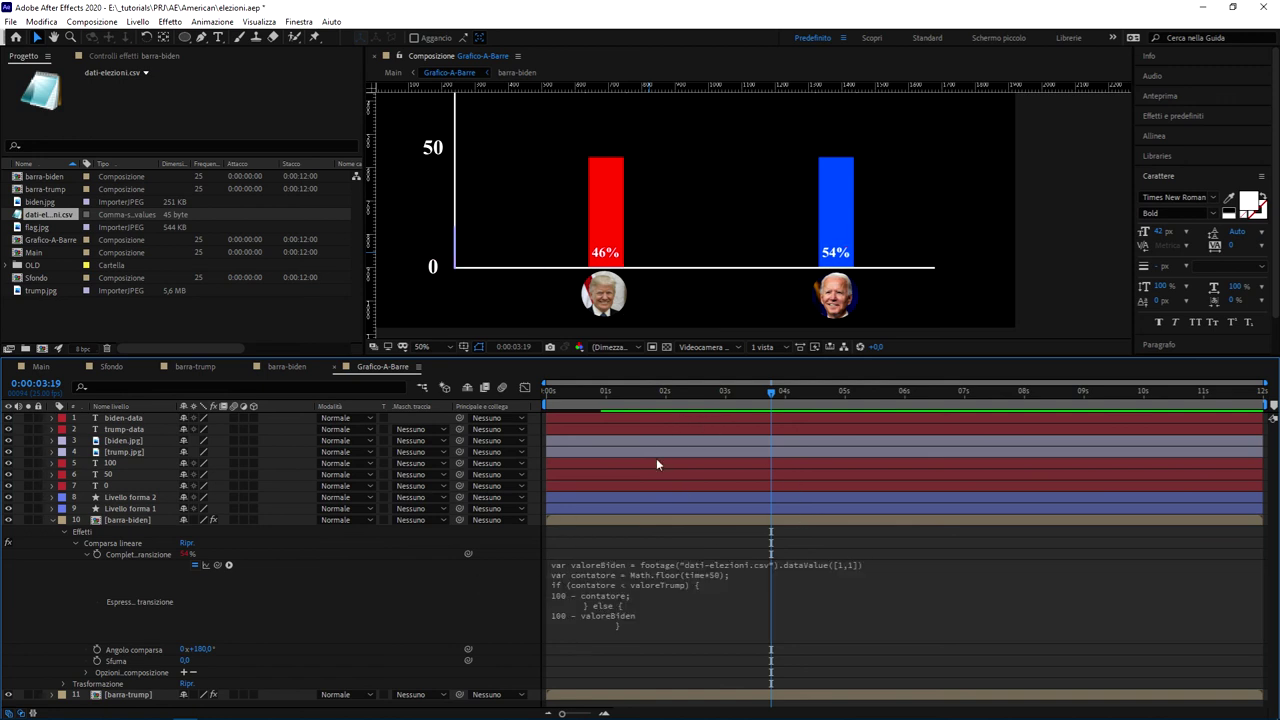
drag(624, 390, 476, 383)
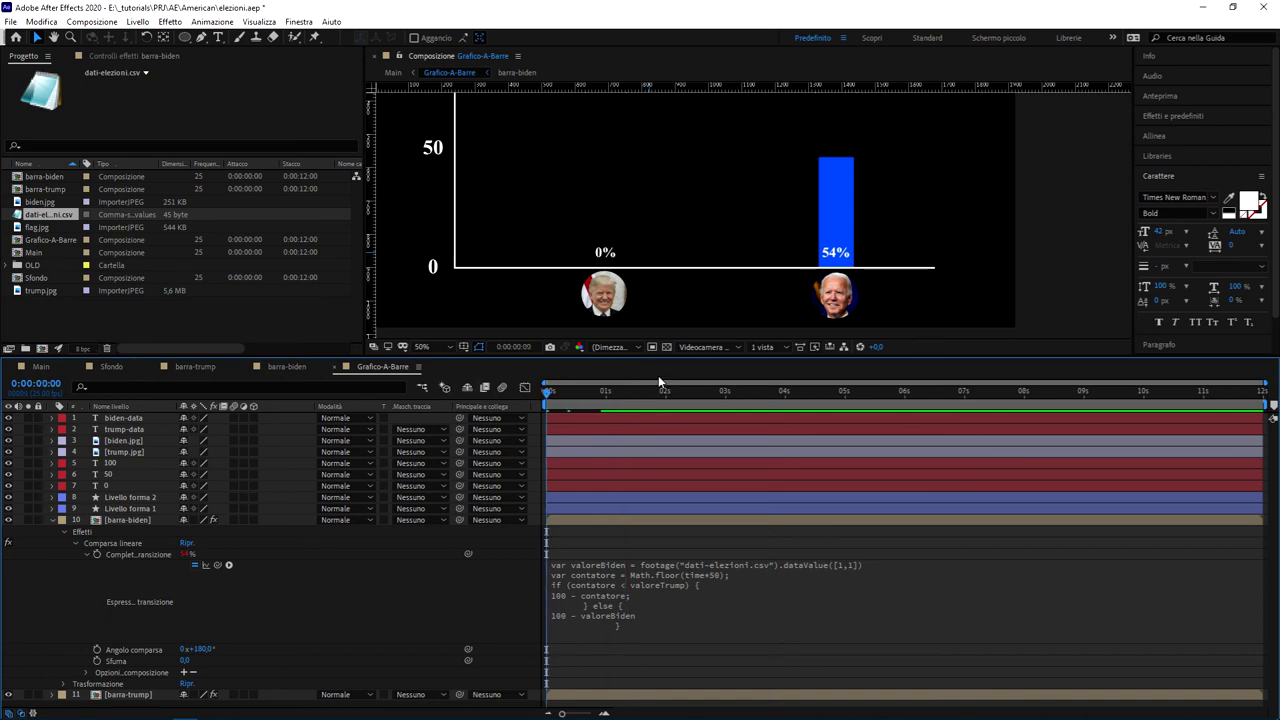
drag(618, 393, 685, 392)
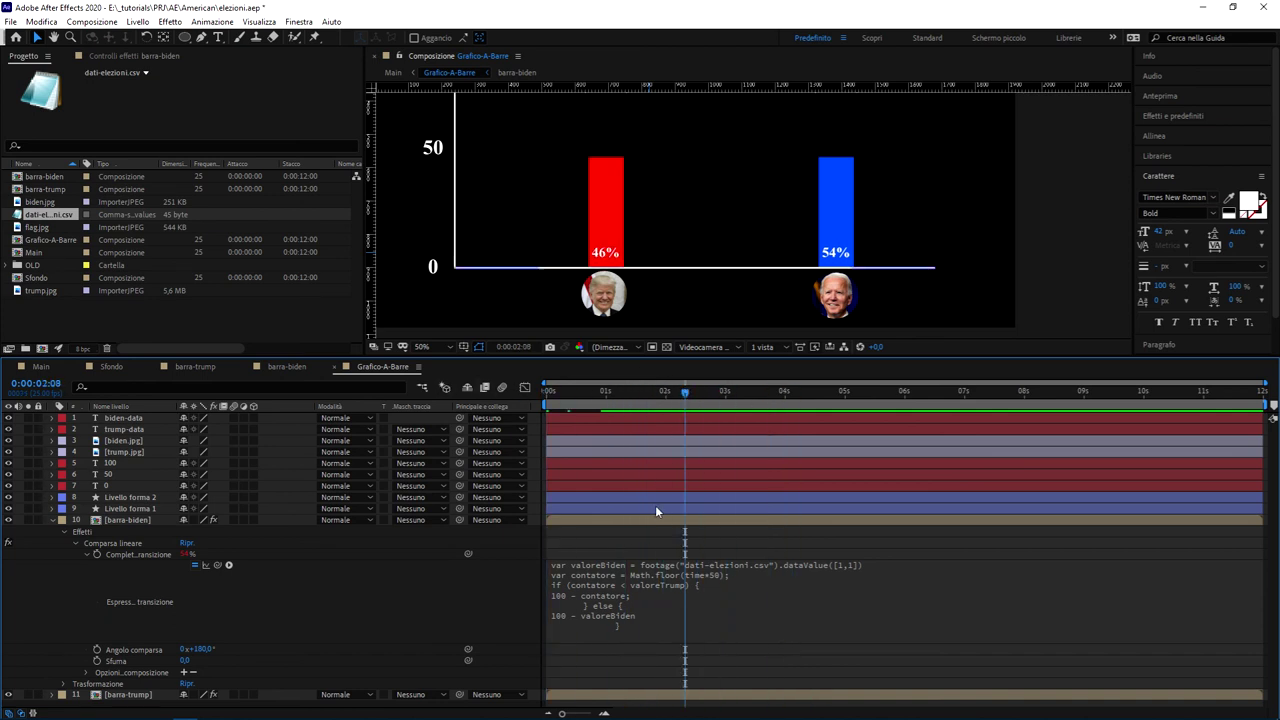
click(633, 607)
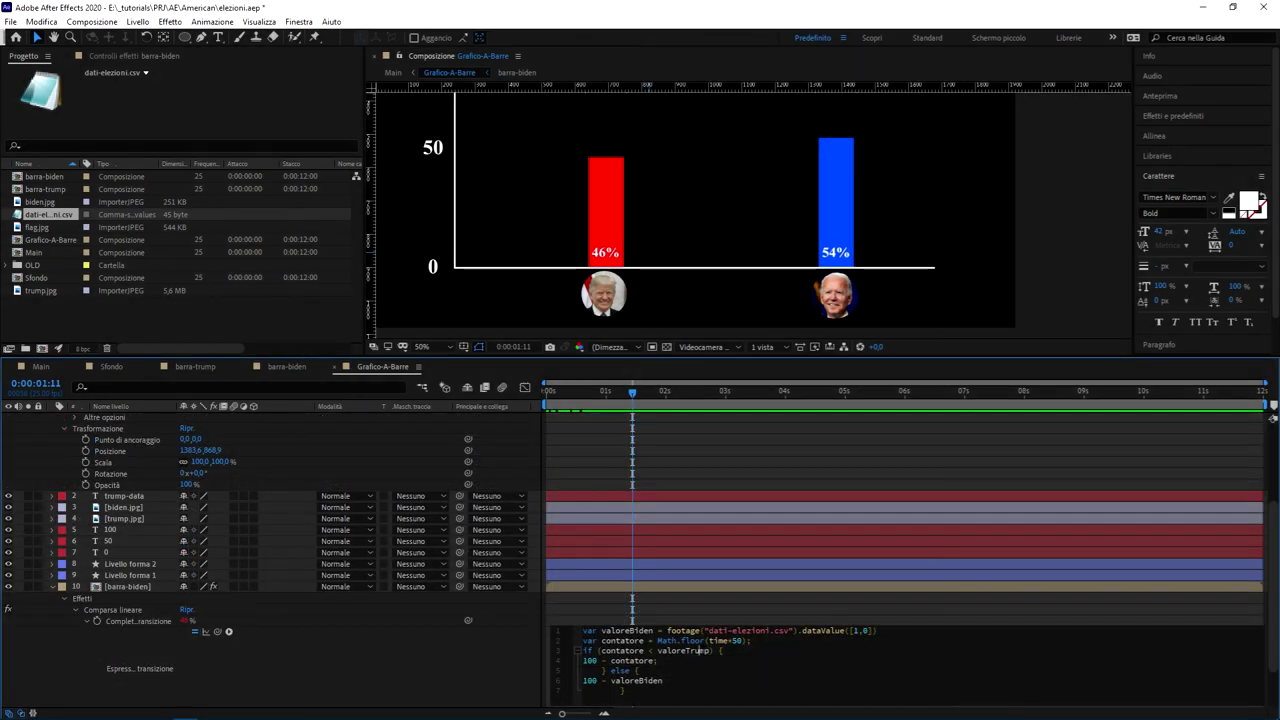
click(792, 590)
key(BackSpace)
key(BackSpace)
key(BackSpace)
key(BackSpace)
key(BackSpace)
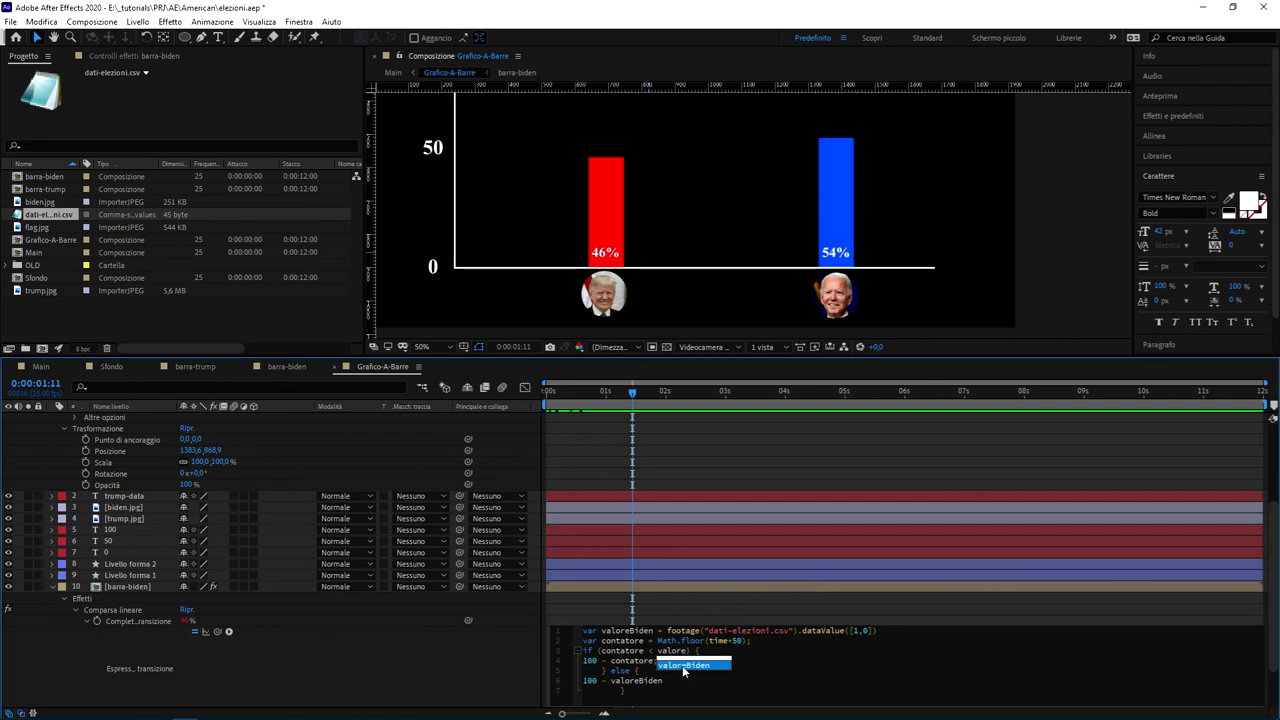
click(707, 630)
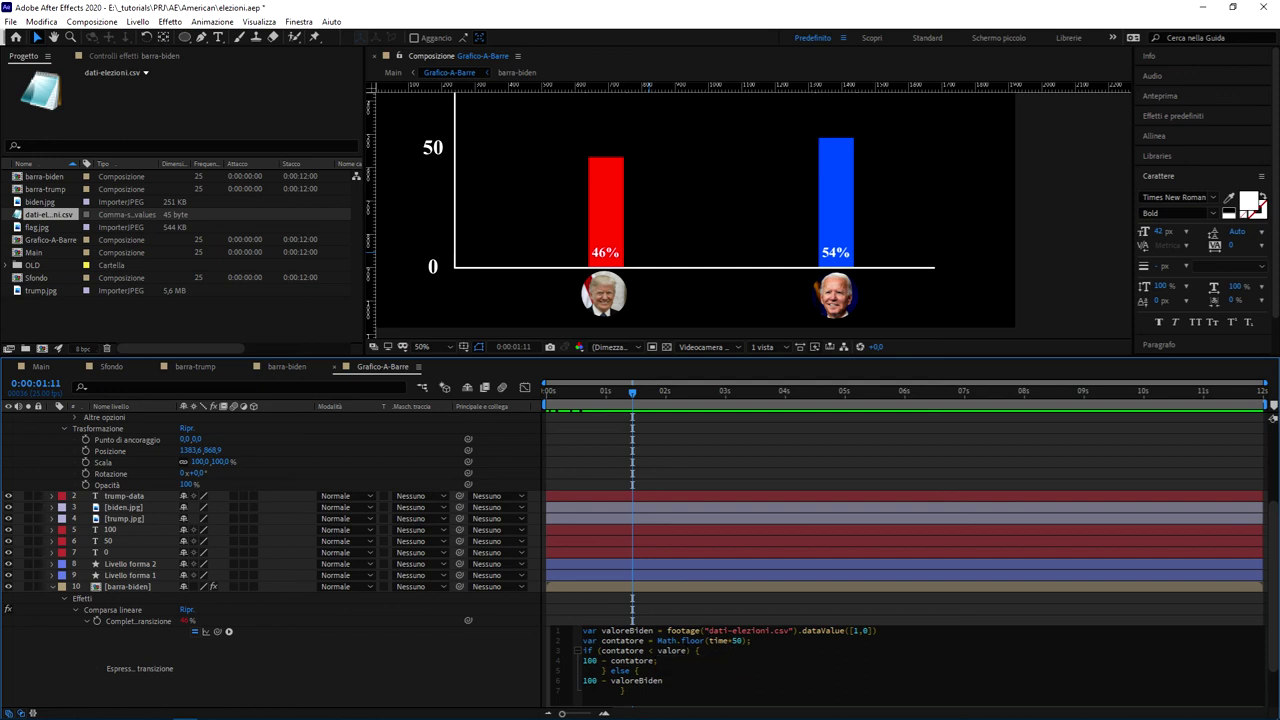
text(B)
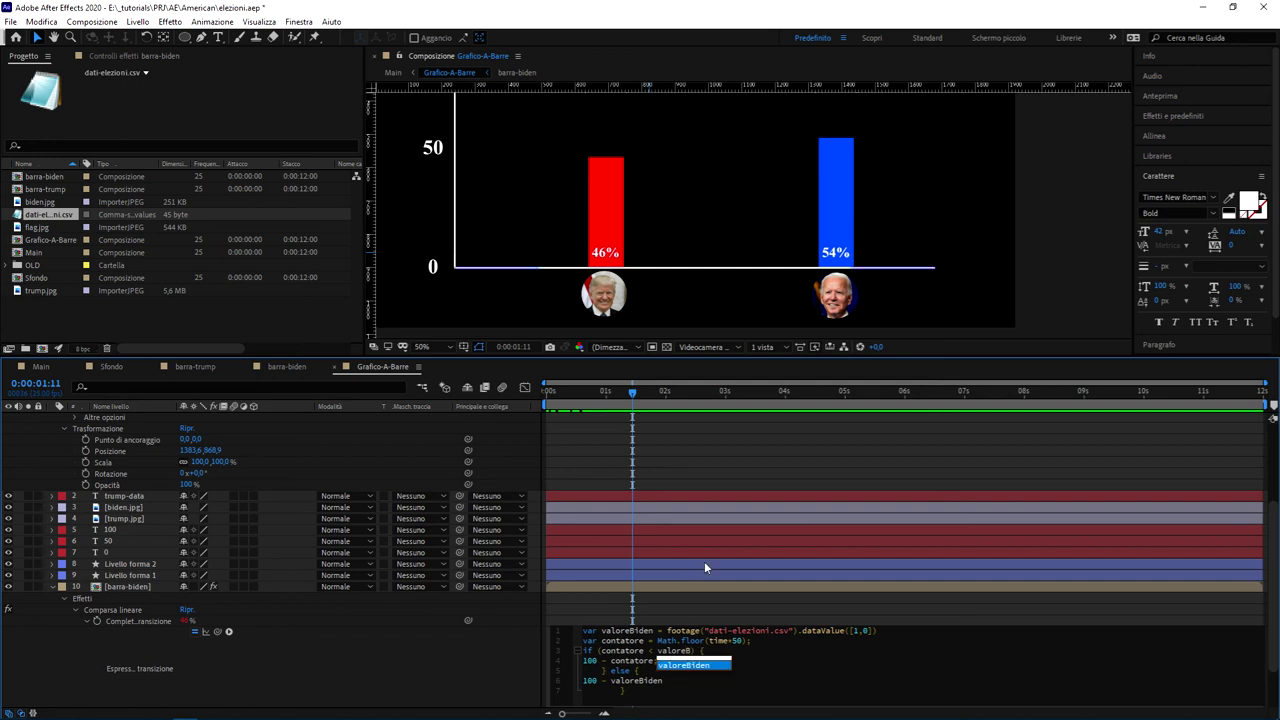
key(Return)
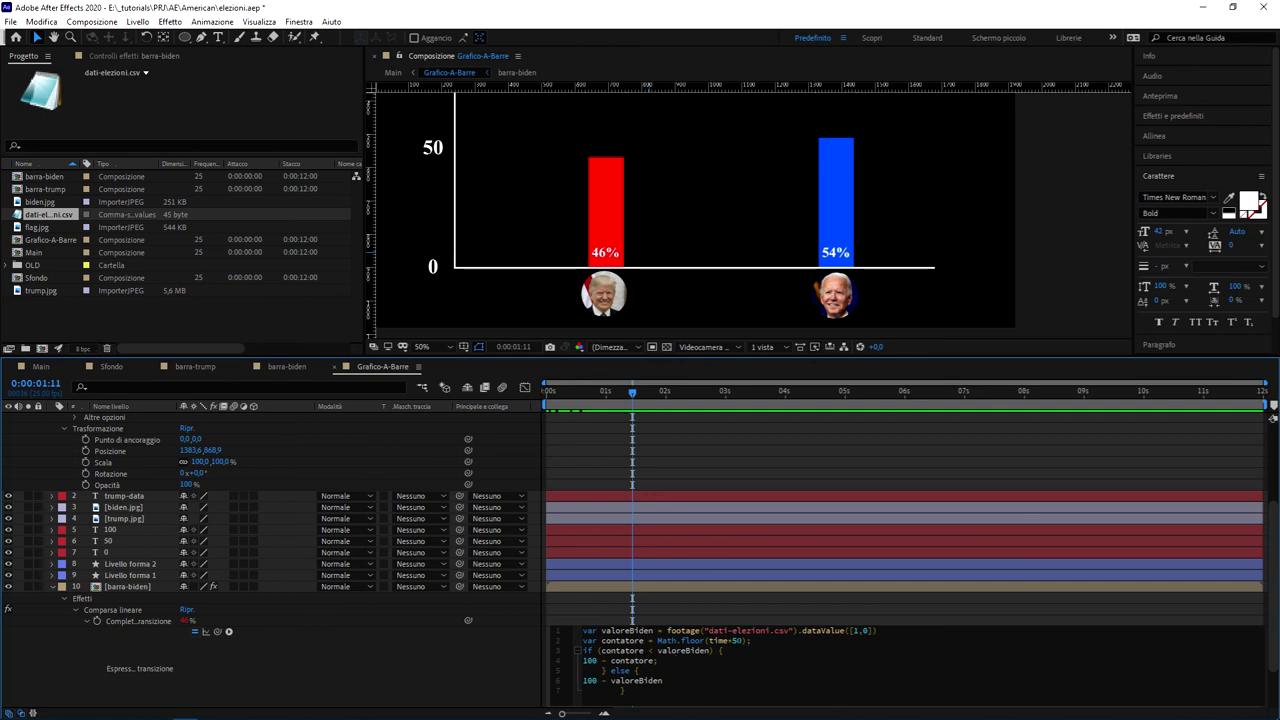
drag(600, 393, 692, 397)
click(684, 646)
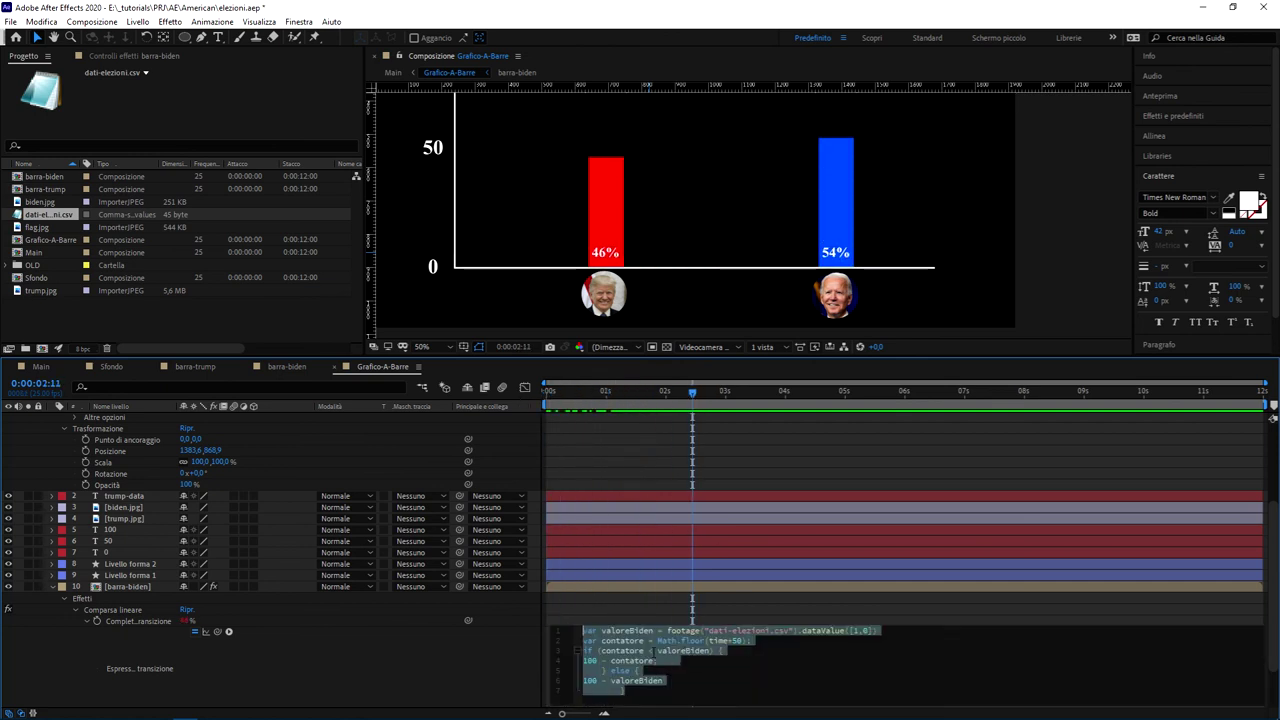
triple_click(685, 651)
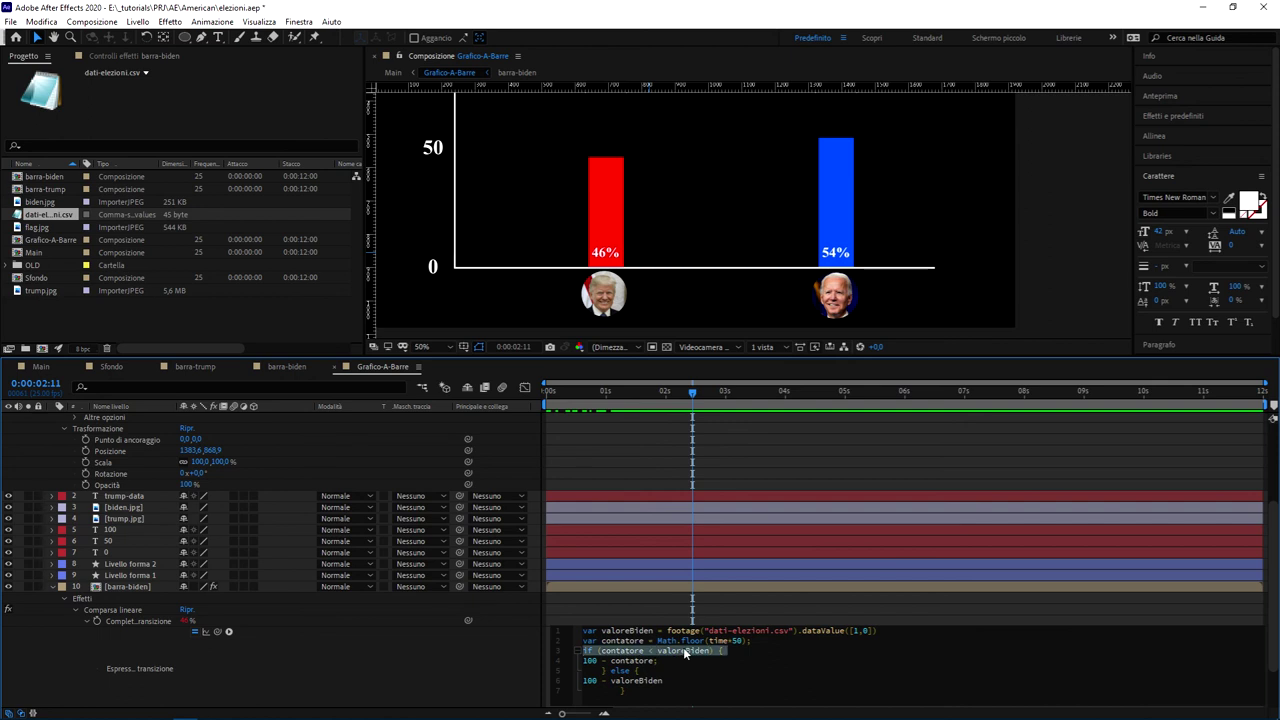
click(685, 651)
double_click(685, 651)
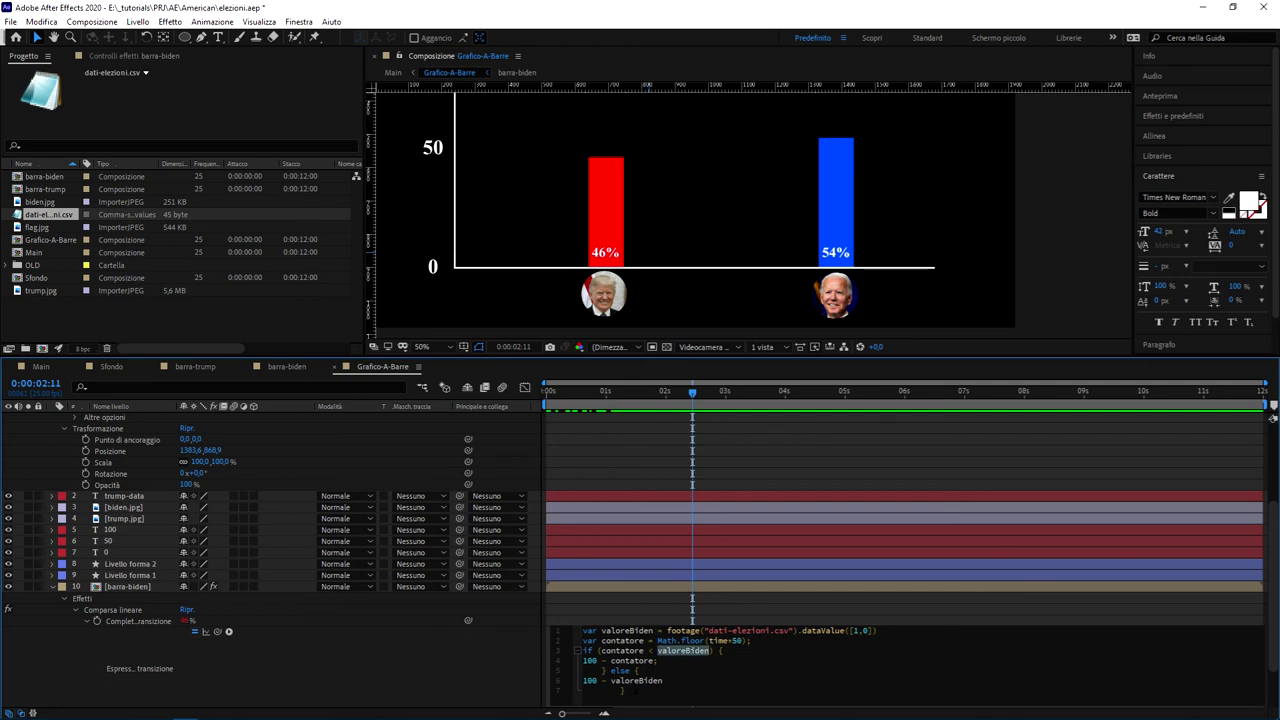
click(637, 661)
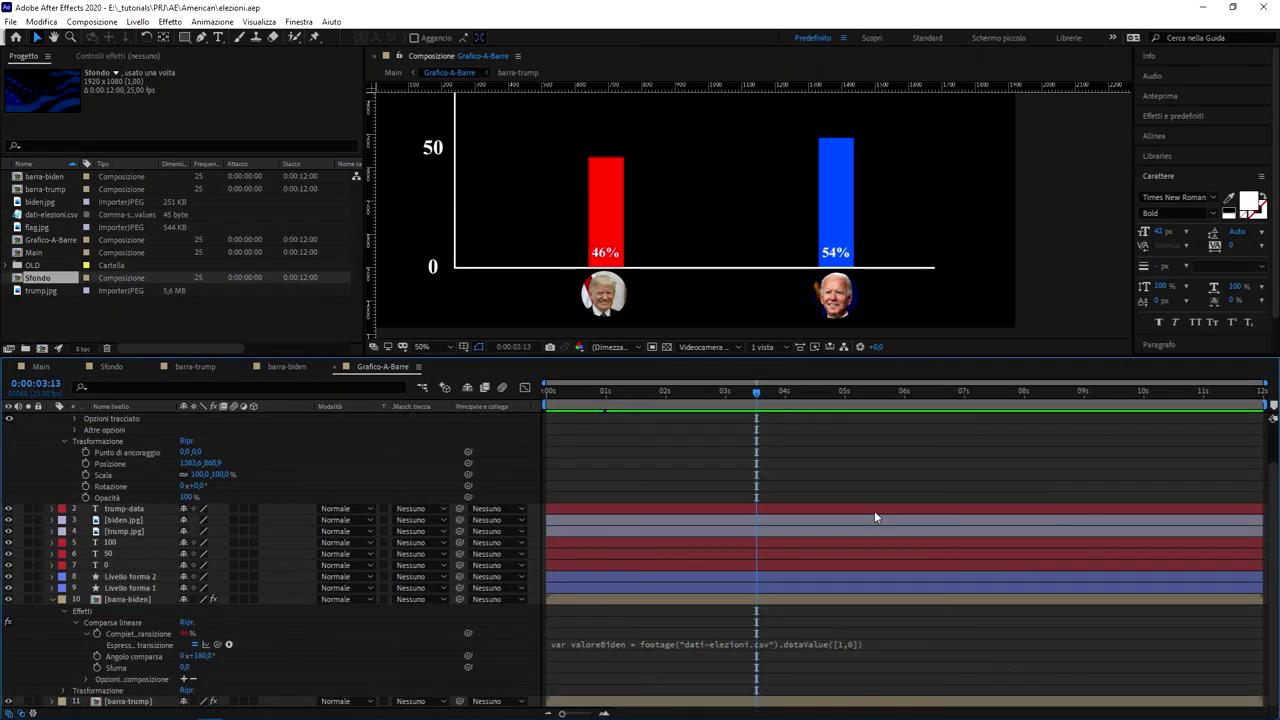
Preview from frame 0 as both bars rise to 46% red and 54% blue
drag(731, 393, 525, 398)
key(space)
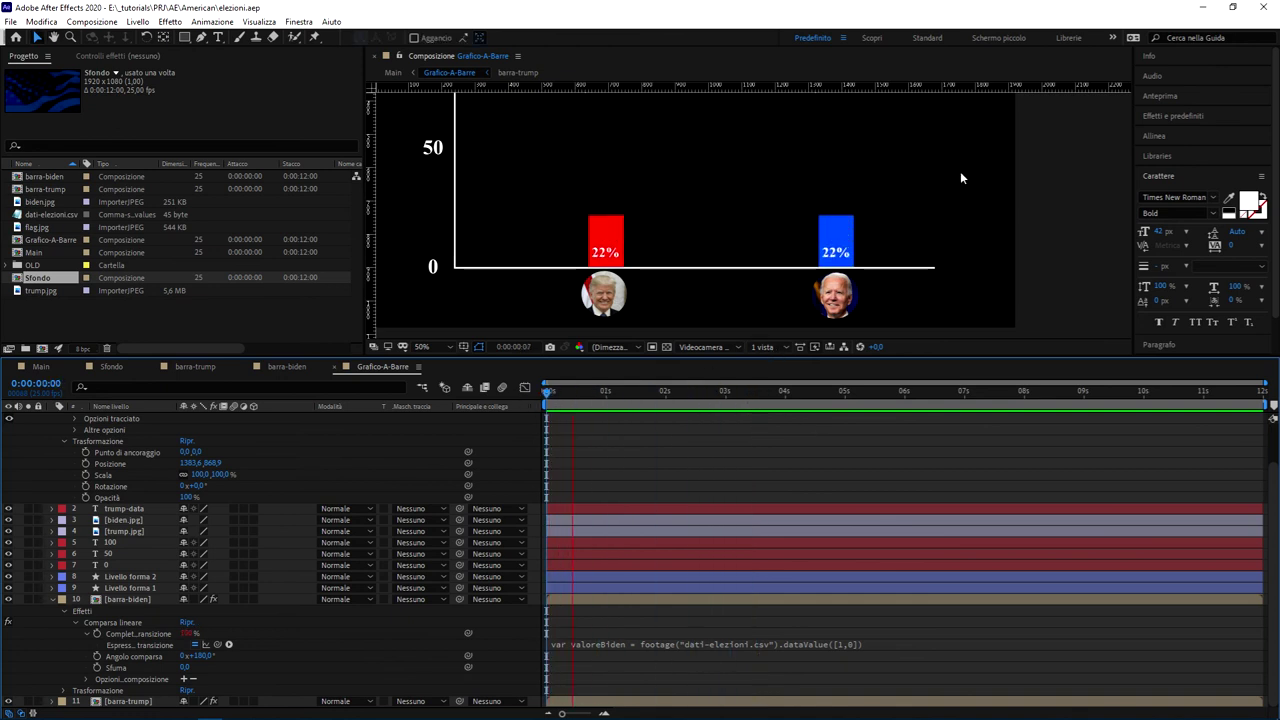
mouse_move(703, 394)
mouse_down()
mouse_move(650, 398)
mouse_move(801, 393)
mouse_up()
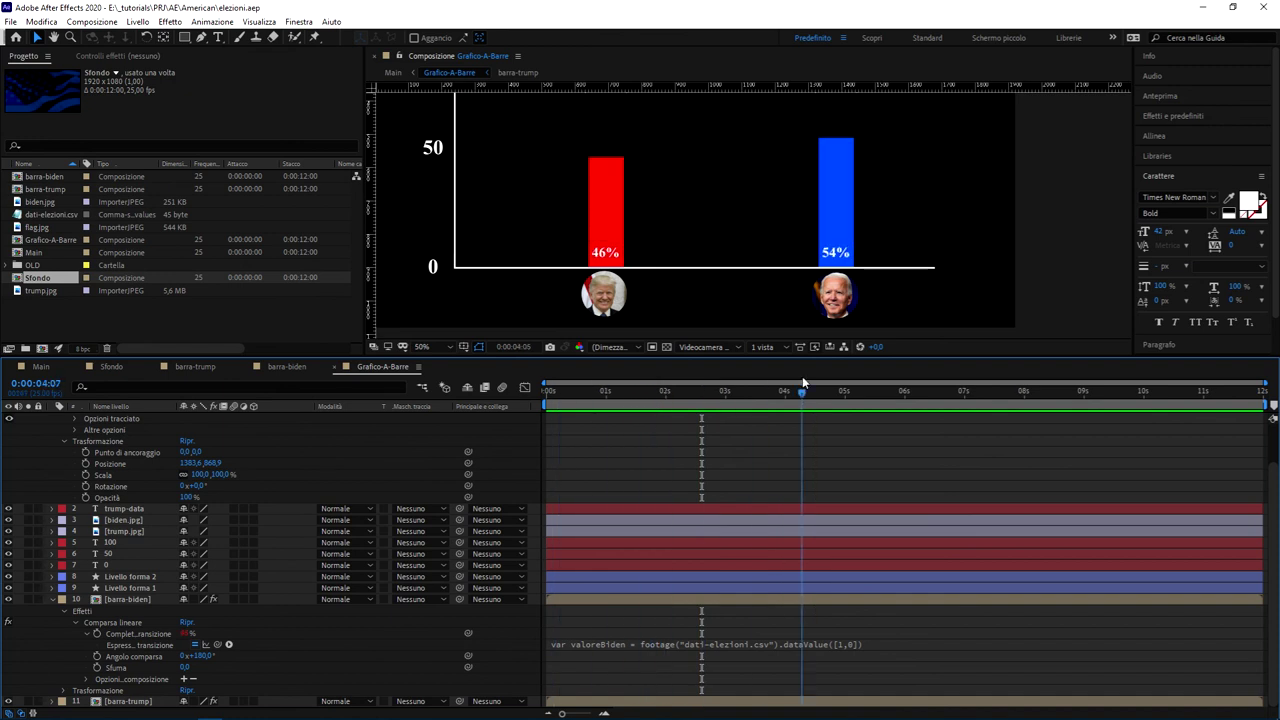
Enlarge the timeline panel so the whole Biden bar expression is visible
click(801, 645)
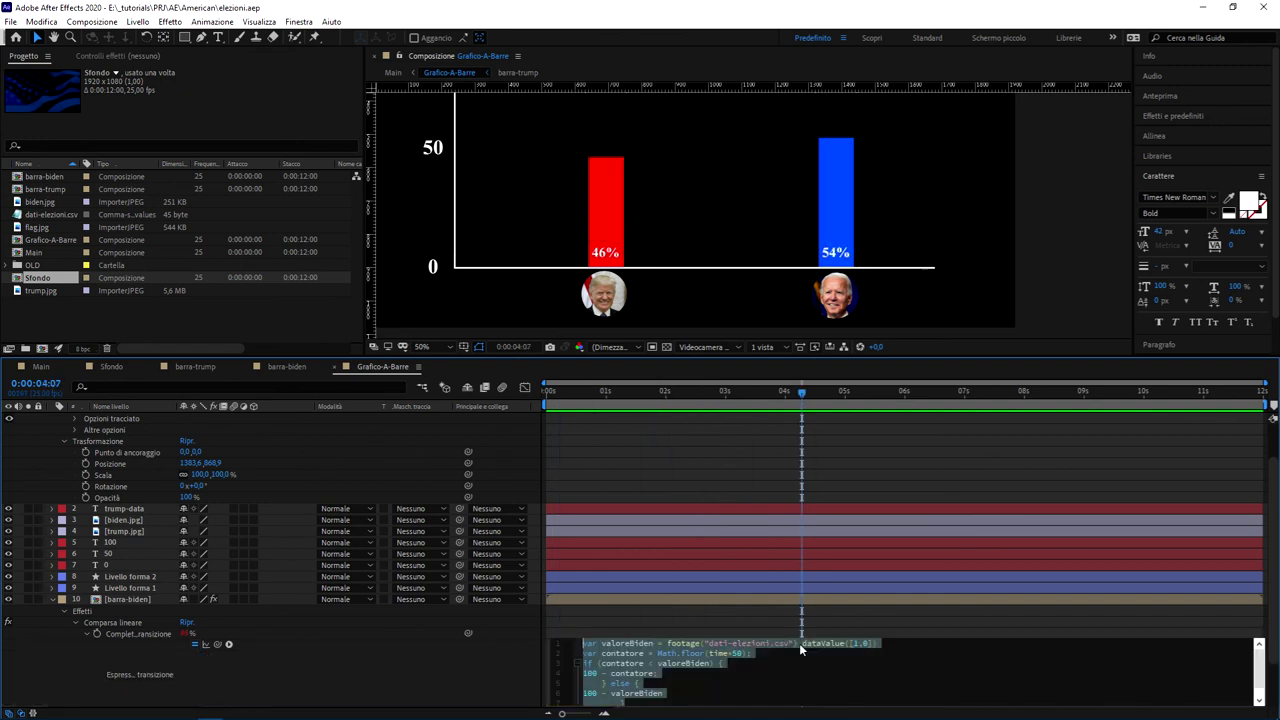
click(786, 660)
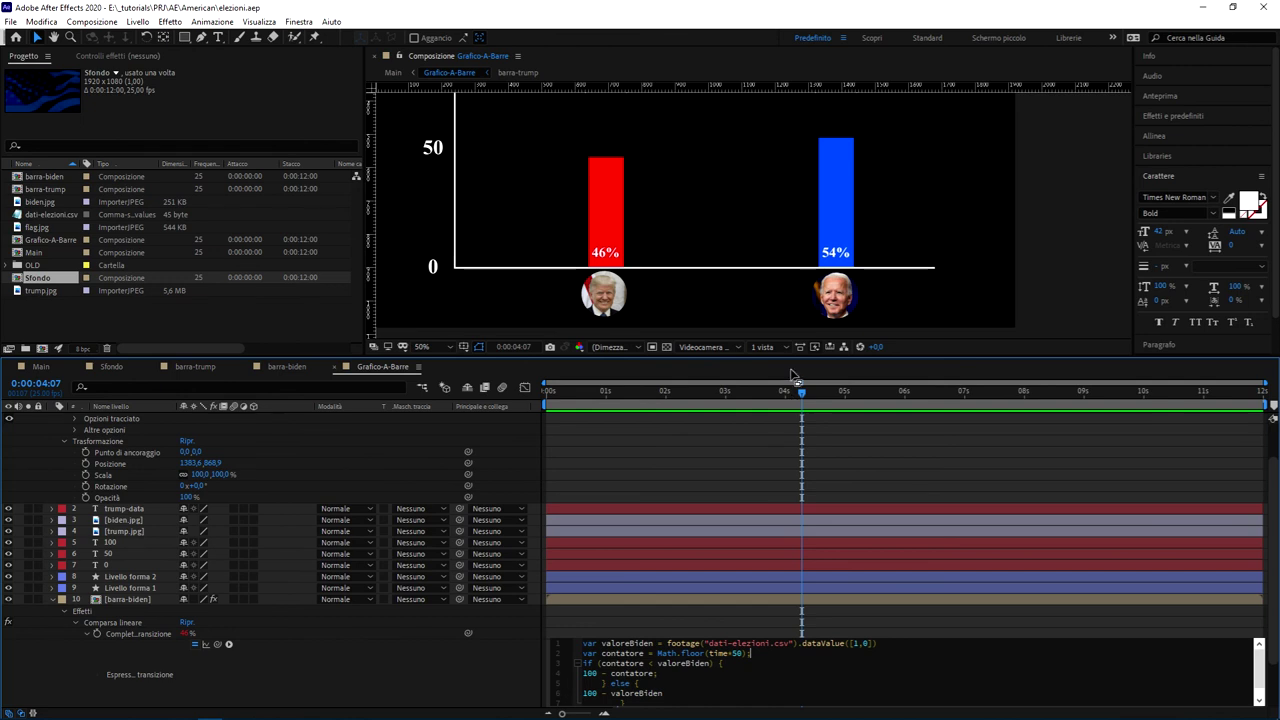
mouse_move(800, 357)
mouse_down()
mouse_move(816, 210)
mouse_move(816, 255)
mouse_up()
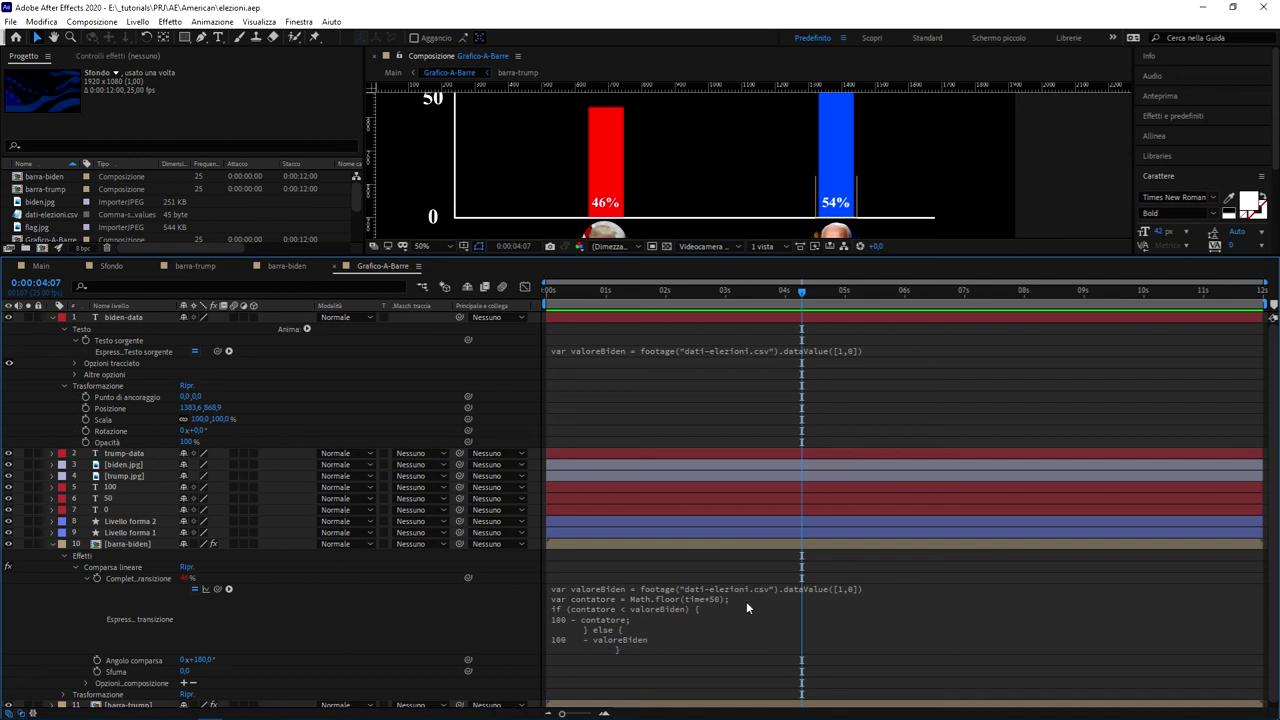
Inspect the Biden bar's if/else expression and recommit it to locate the error
click(710, 617)
click(686, 609)
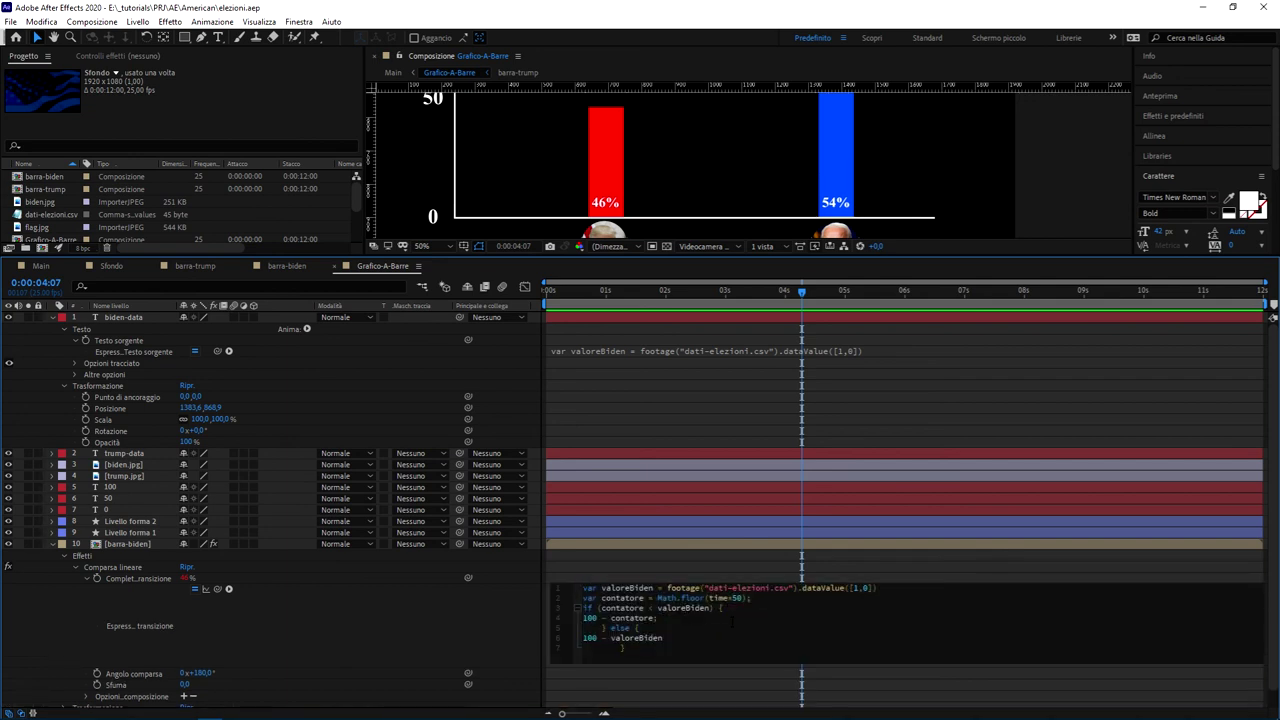
click(750, 577)
click(686, 608)
click(720, 608)
click(444, 614)
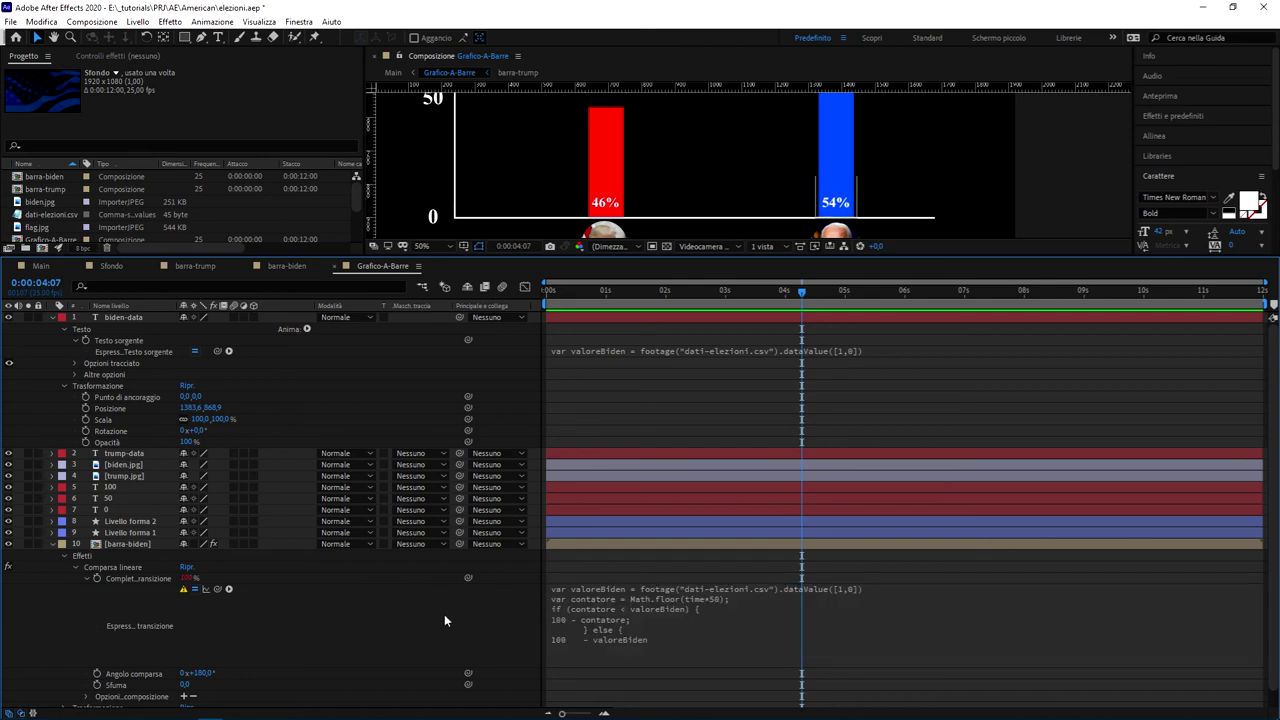
Add the closing brace on the empty last line and commit the fixed expression
click(657, 580)
click(708, 648)
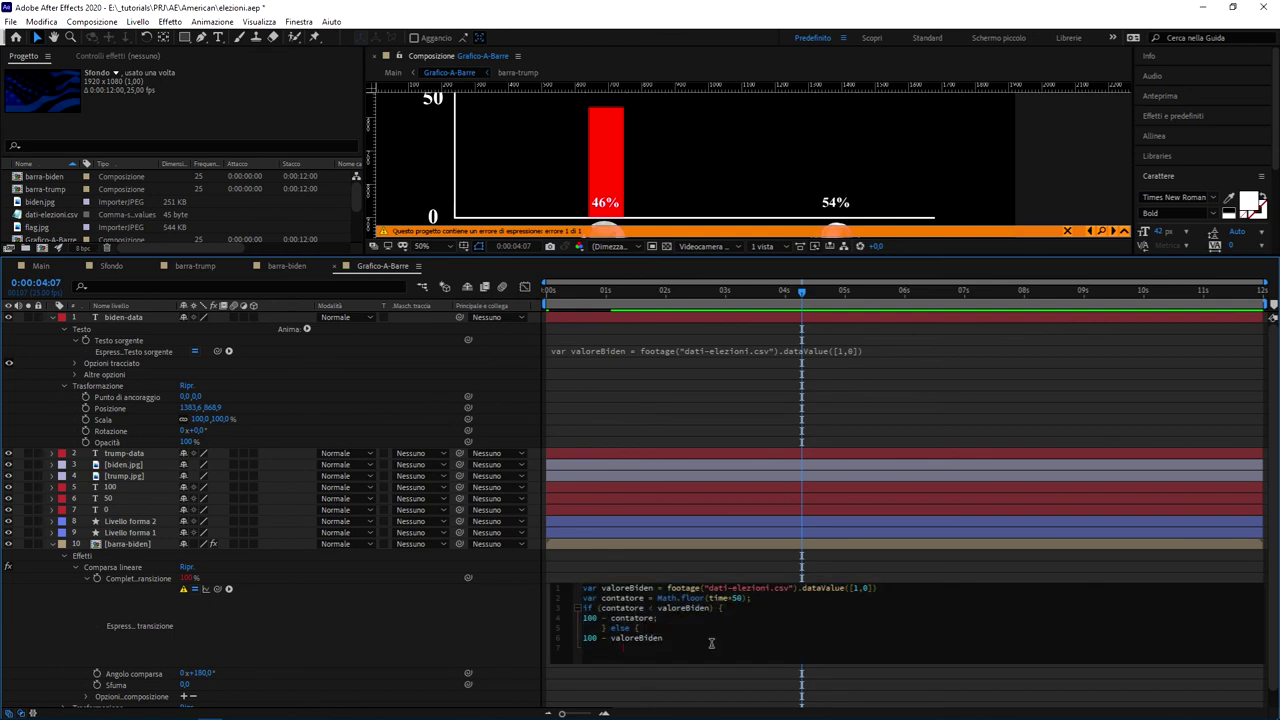
text(})
drag(601, 588, 651, 588)
click(735, 617)
click(309, 614)
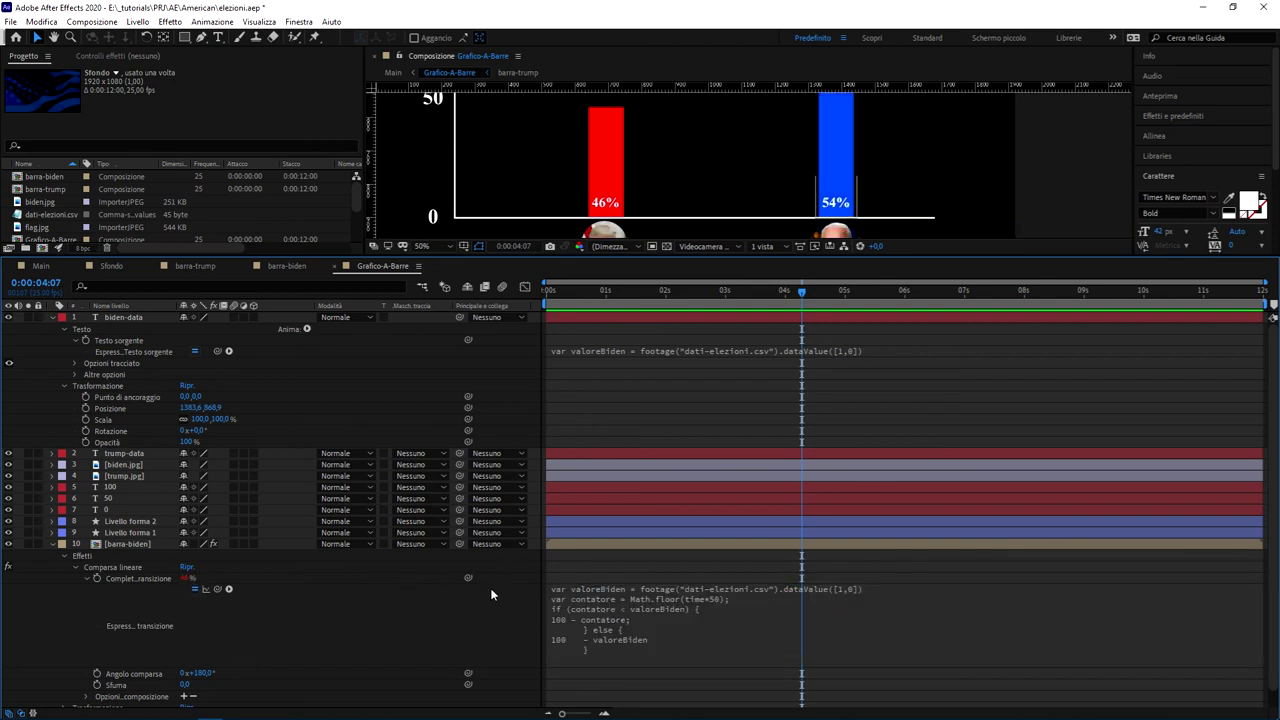
Append a test string to line 4 and check the labels at 1s14f
click(660, 628)
click(660, 628)
text(+ "fadesas)
click(354, 609)
drag(693, 307, 639, 307)
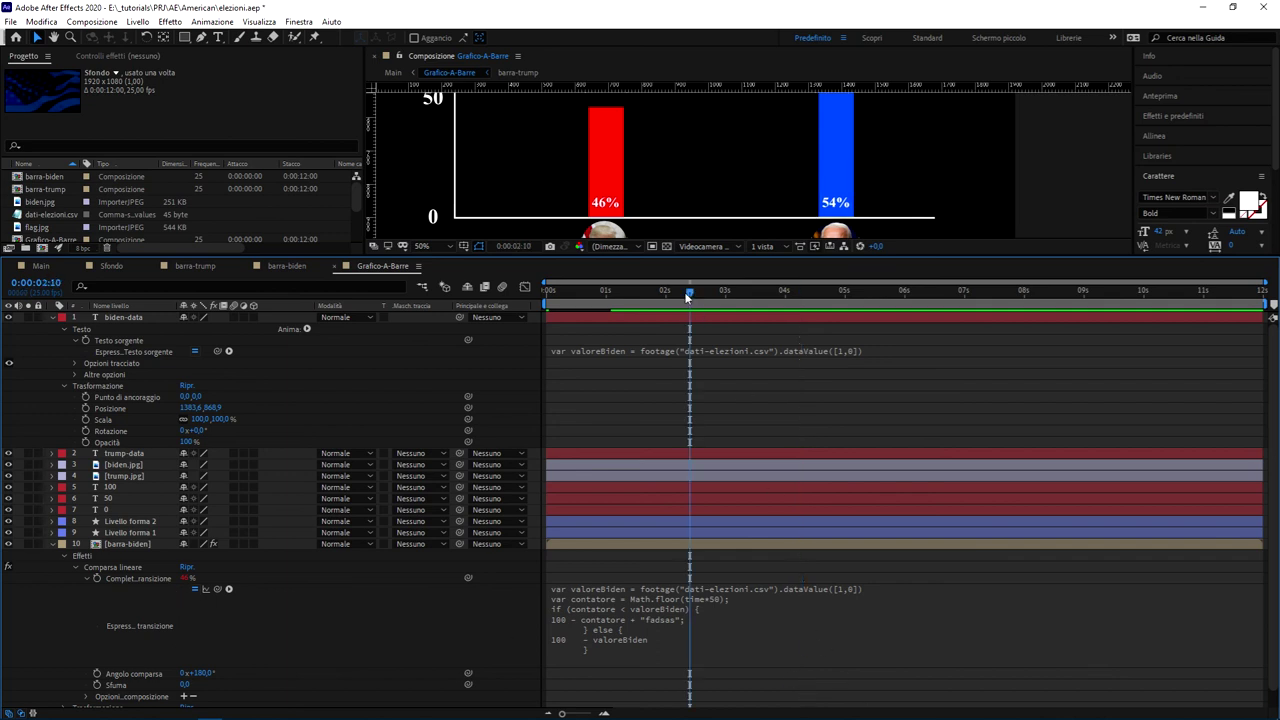
Delete the test string so line 4 returns plain 100 - contatore, and recommit
click(692, 624)
click(710, 618)
key(shift+Up)
key(shift+Down)
key(shift+Down)
key(shift+Up)
key(BackSpace)
key(BackSpace)
key(BackSpace)
key(BackSpace)
key(BackSpace)
key(BackSpace)
key(BackSpace)
key(BackSpace)
key(BackSpace)
key(BackSpace)
key(BackSpace)
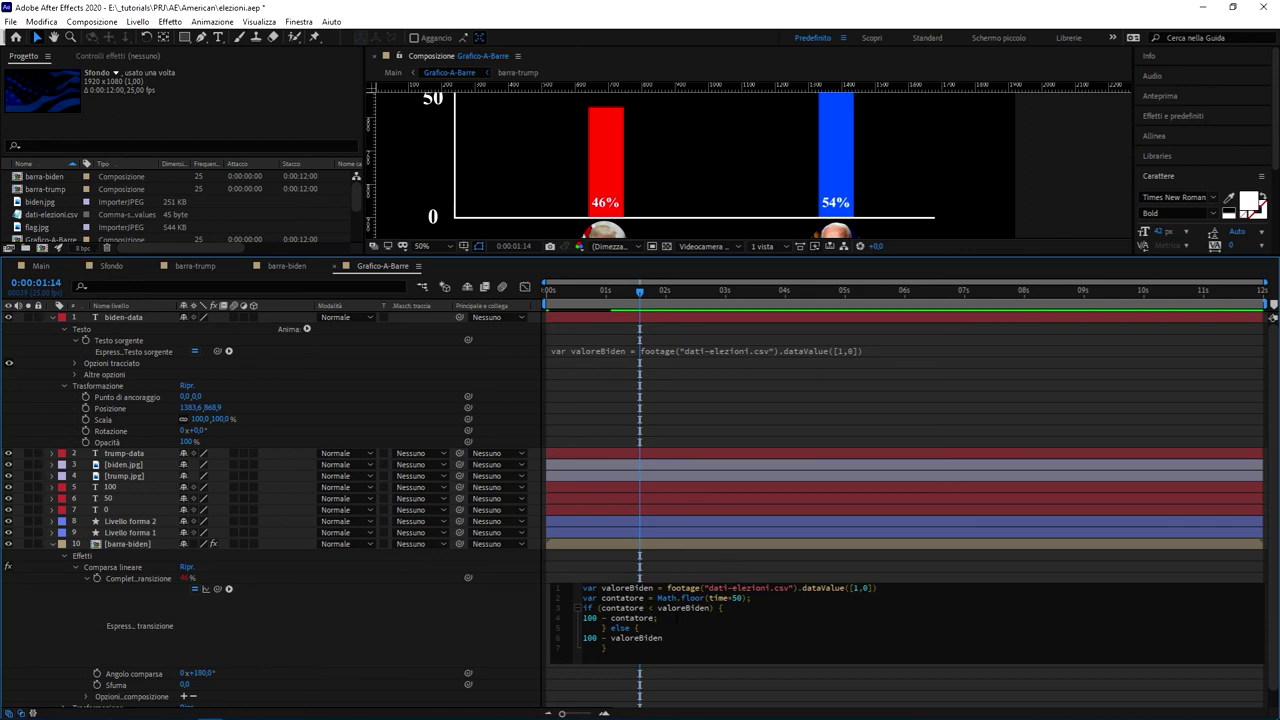
click(414, 613)
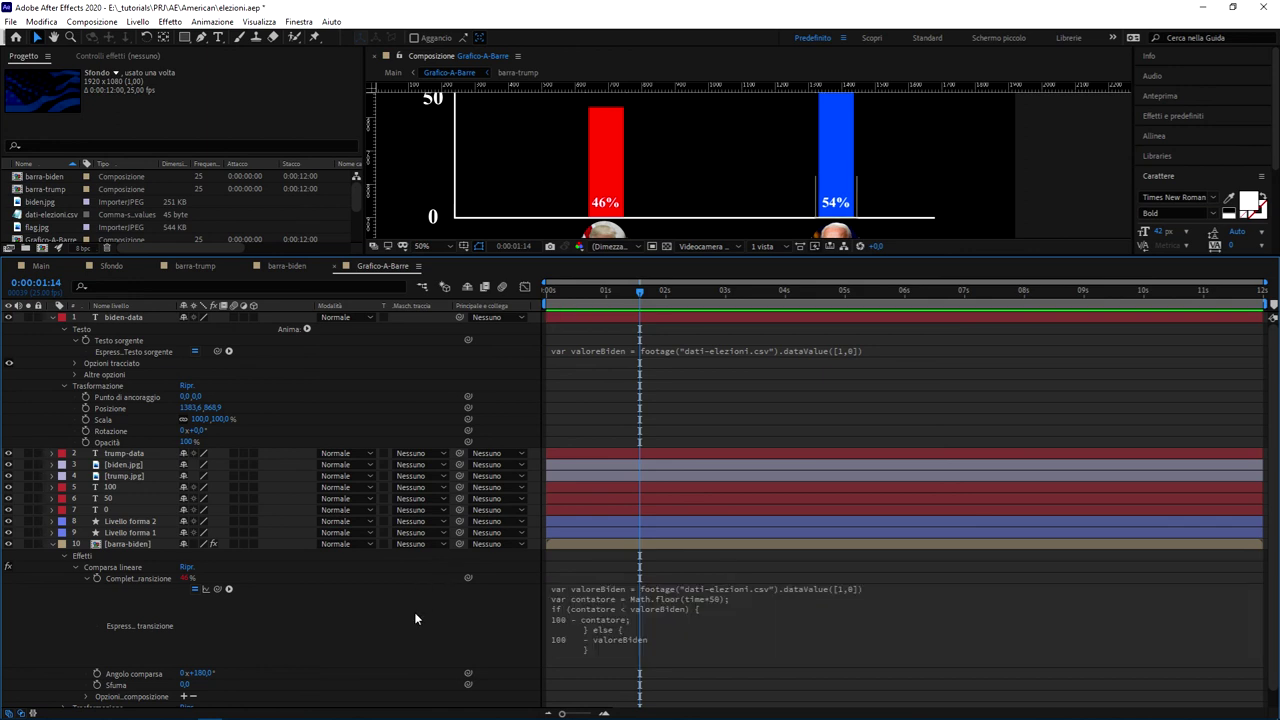
click(697, 615)
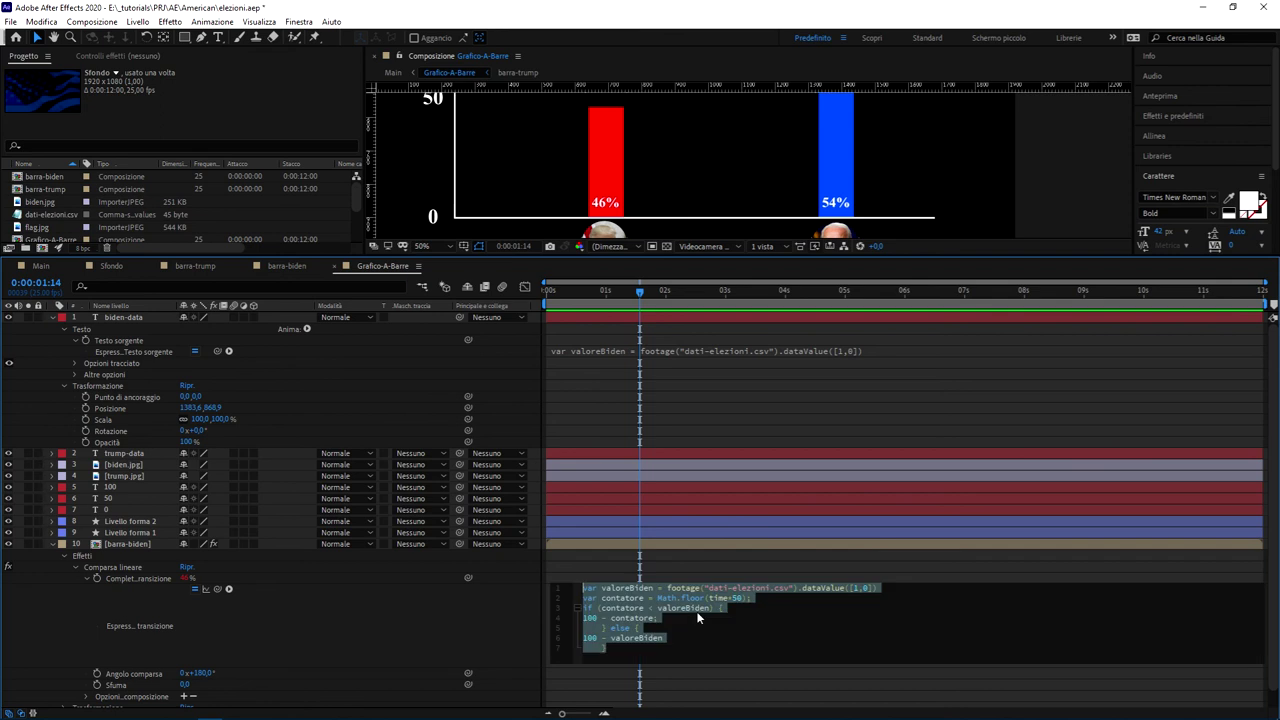
click(438, 610)
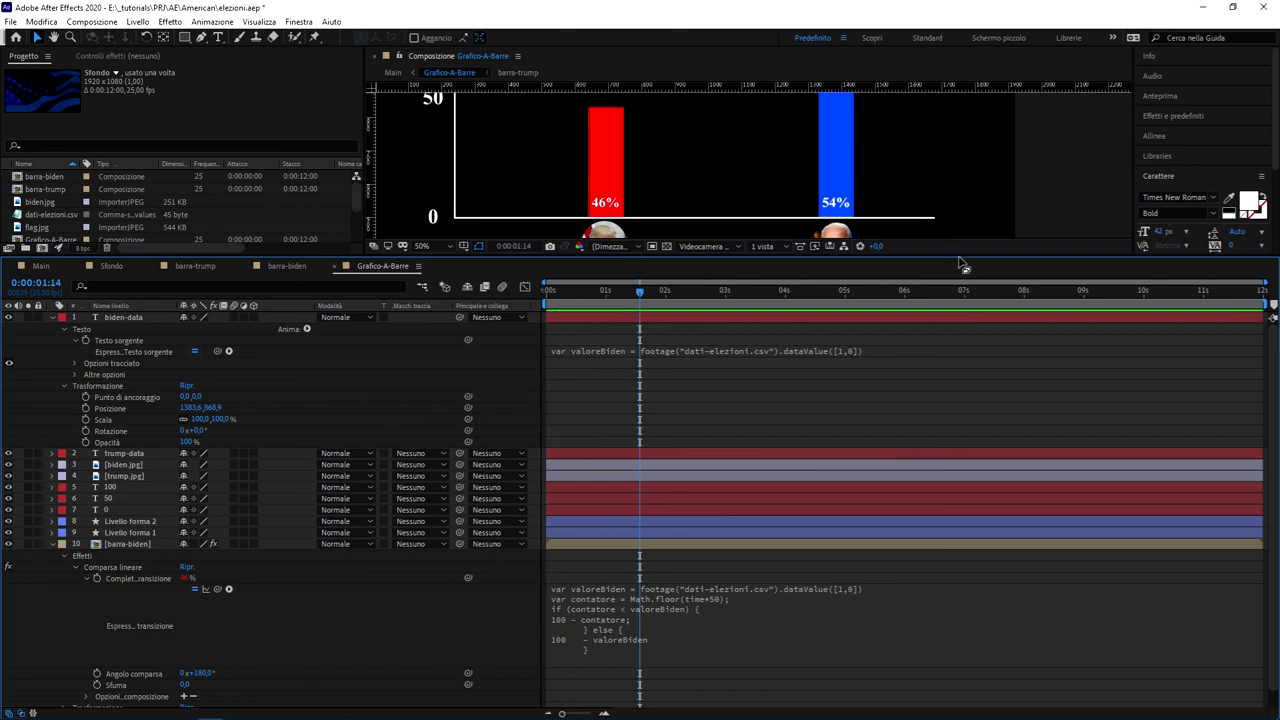
Enlarge the viewer, switch to the Main composition and return its playhead to the start
drag(960, 264, 960, 472)
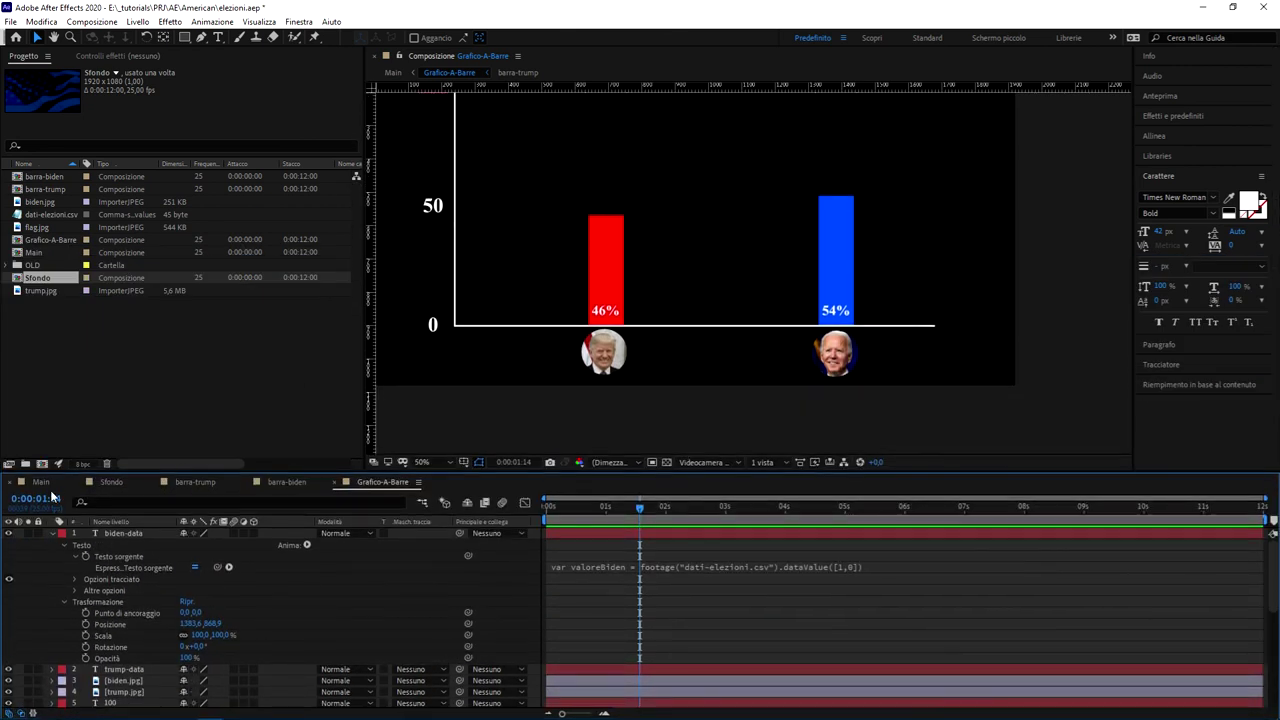
click(40, 482)
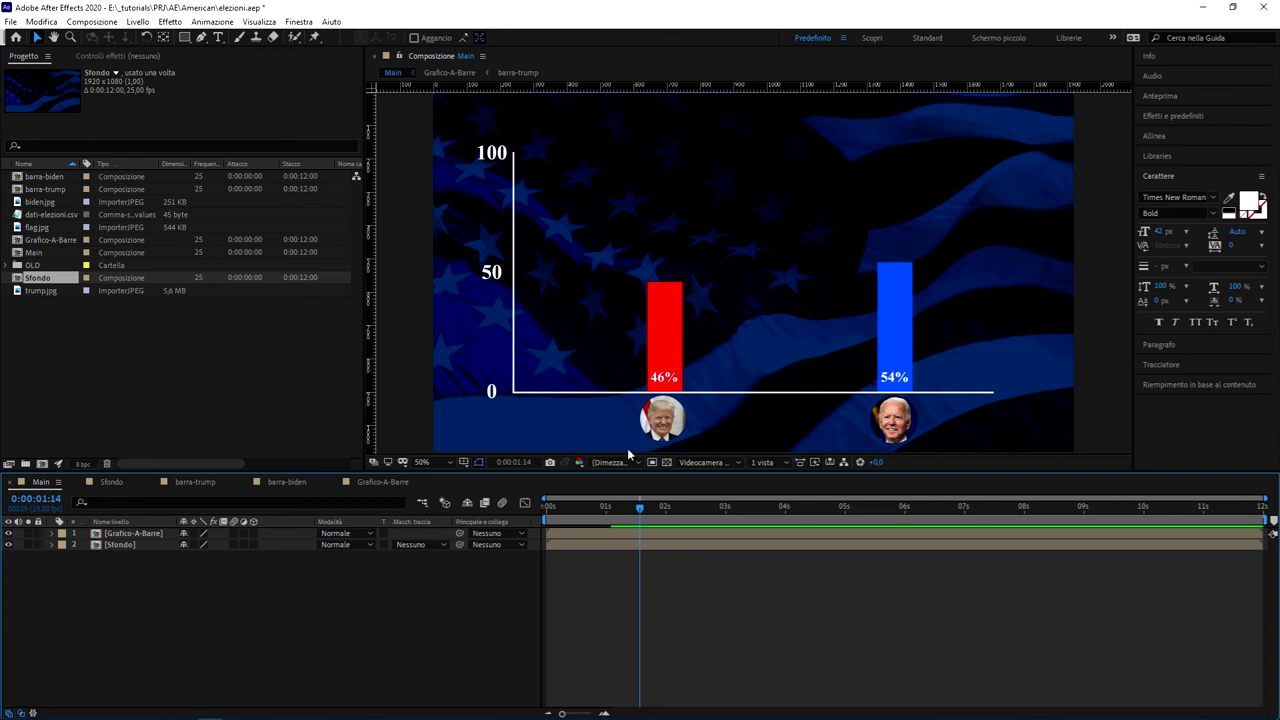
click(563, 508)
drag(560, 510, 547, 508)
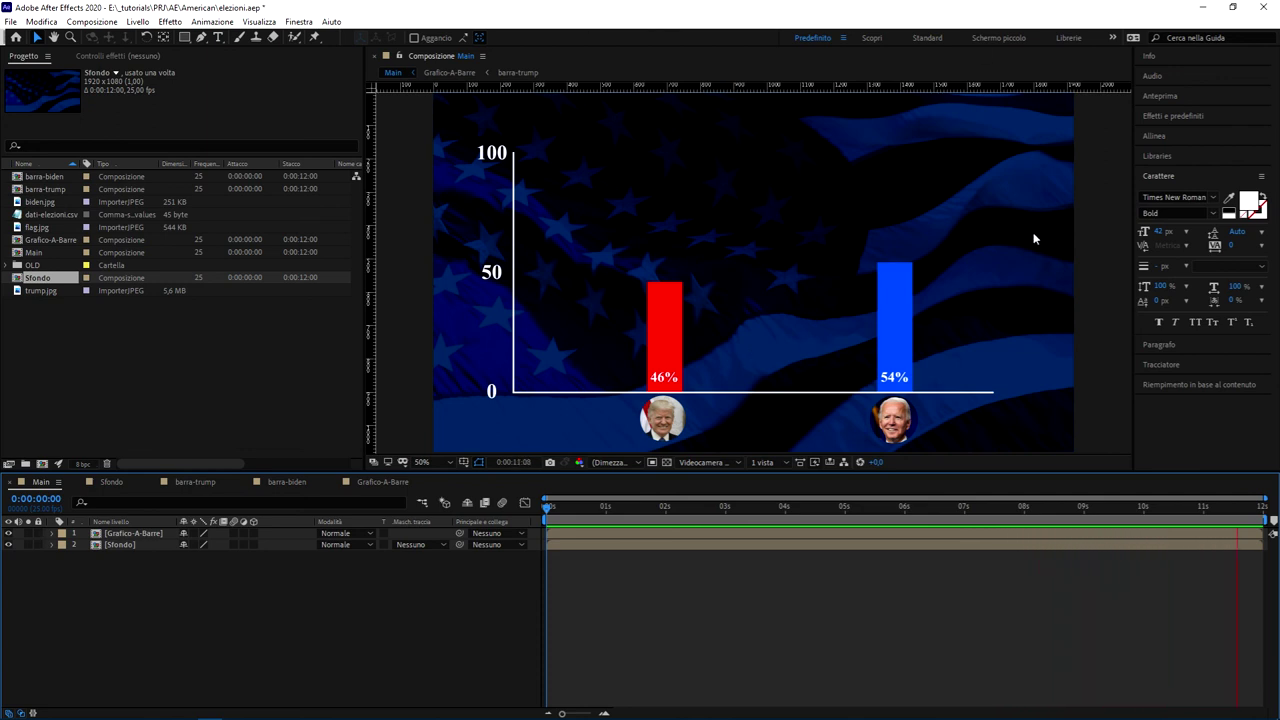
Change dati-elezioni.csv to Trump 90 and Biden 10, save, and return to After Effects
key(alt+Tab)
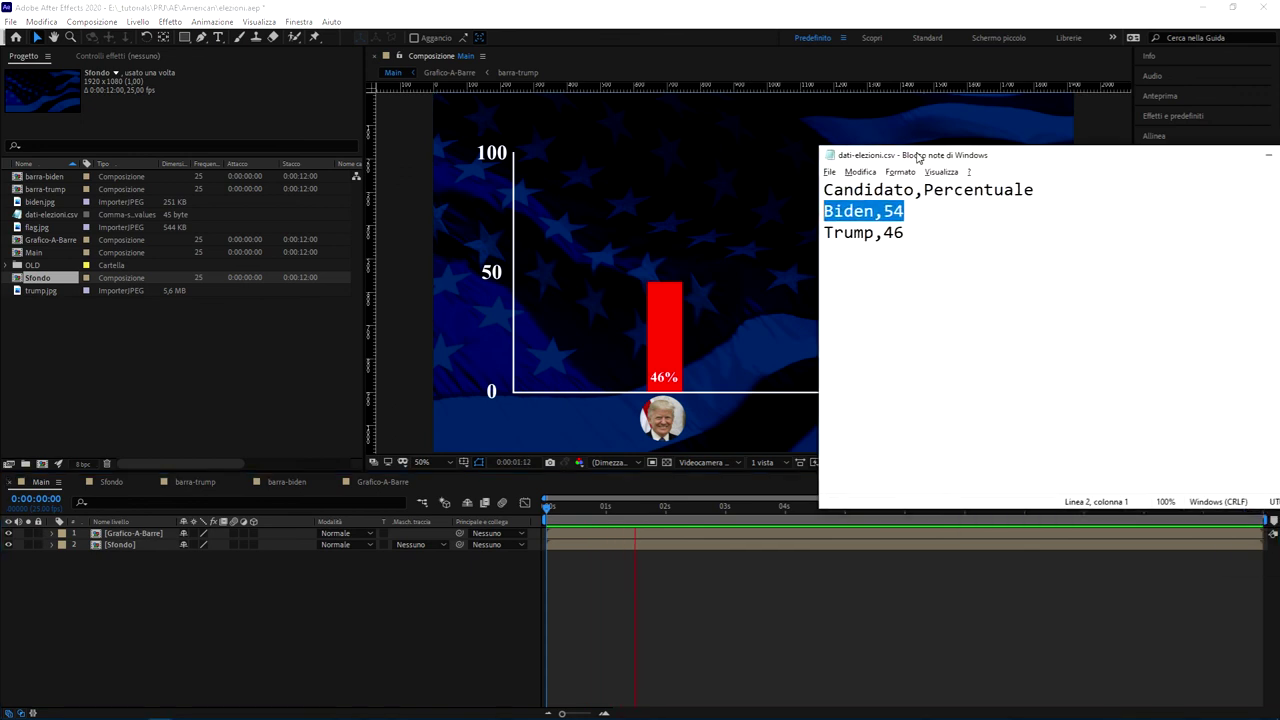
drag(918, 157, 852, 153)
click(869, 226)
key(BackSpace)
key(BackSpace)
text(90)
click(838, 208)
key(BackSpace)
key(BackSpace)
text(10)
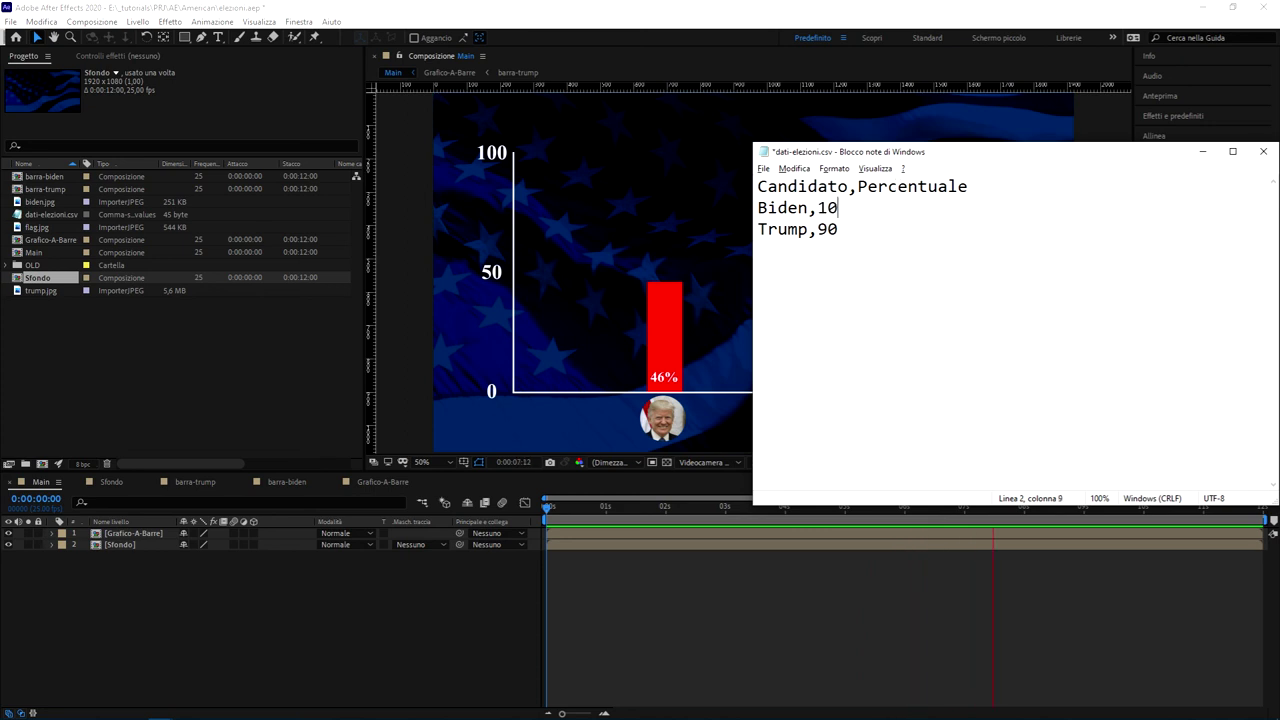
key(ctrl+s)
click(595, 511)
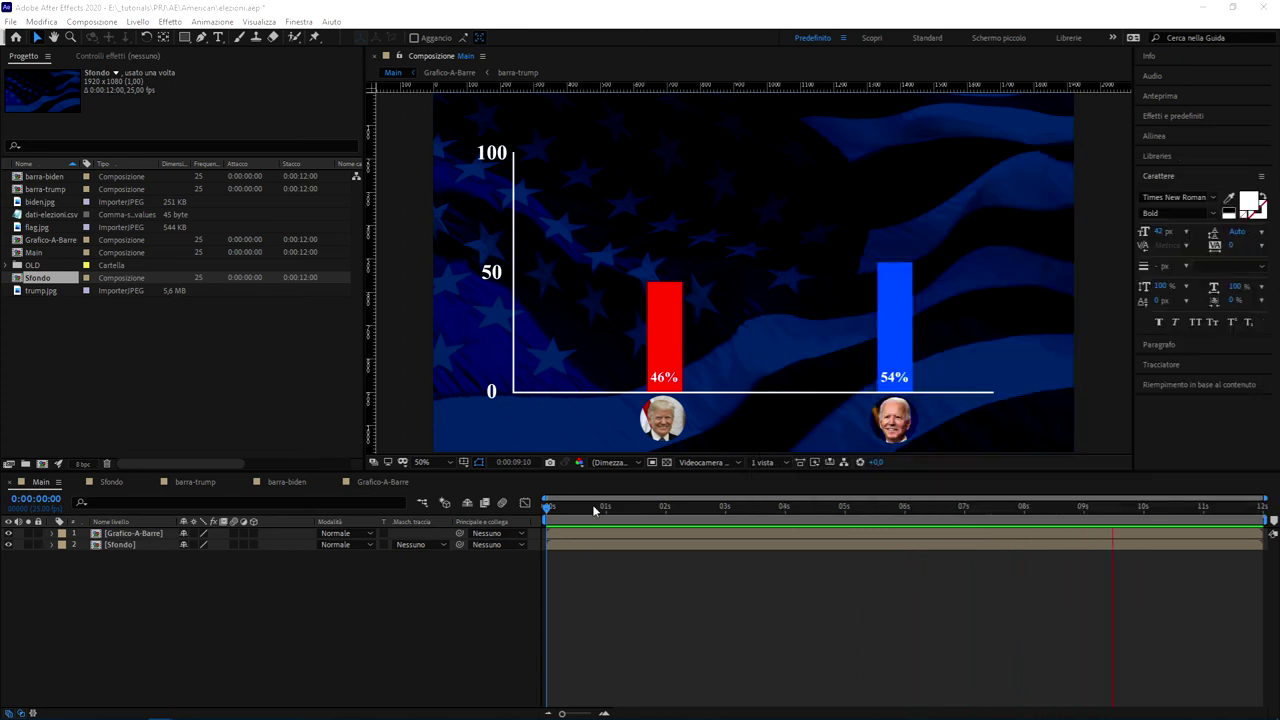